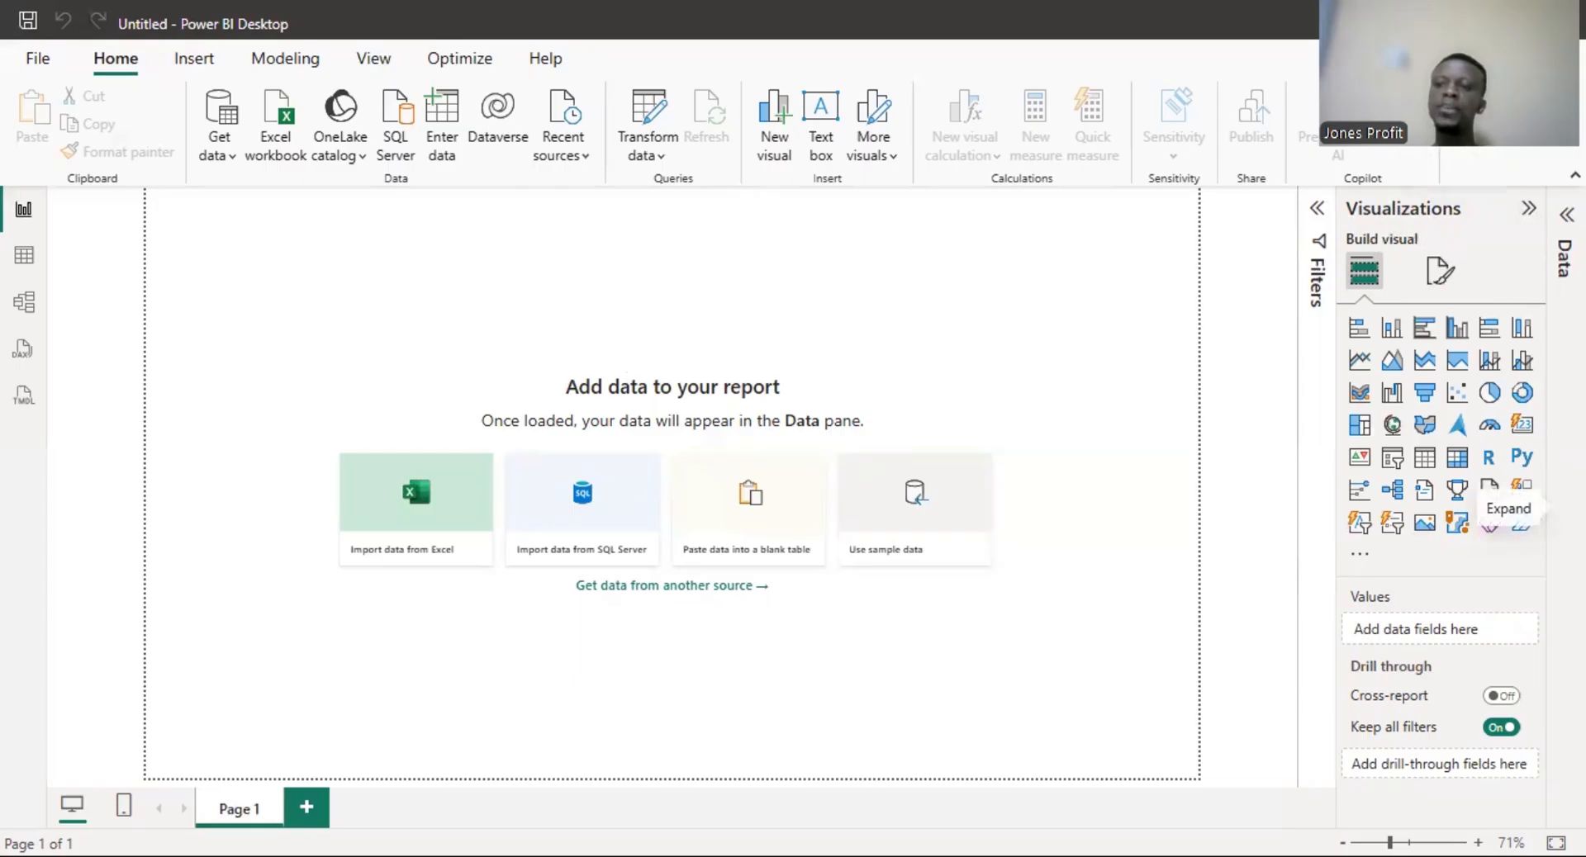
# - Explore the side panes by expanding and collapsing the Data, Visualizations and Filters panes, leaving all three collapsed
pyautogui.click(1565, 488)
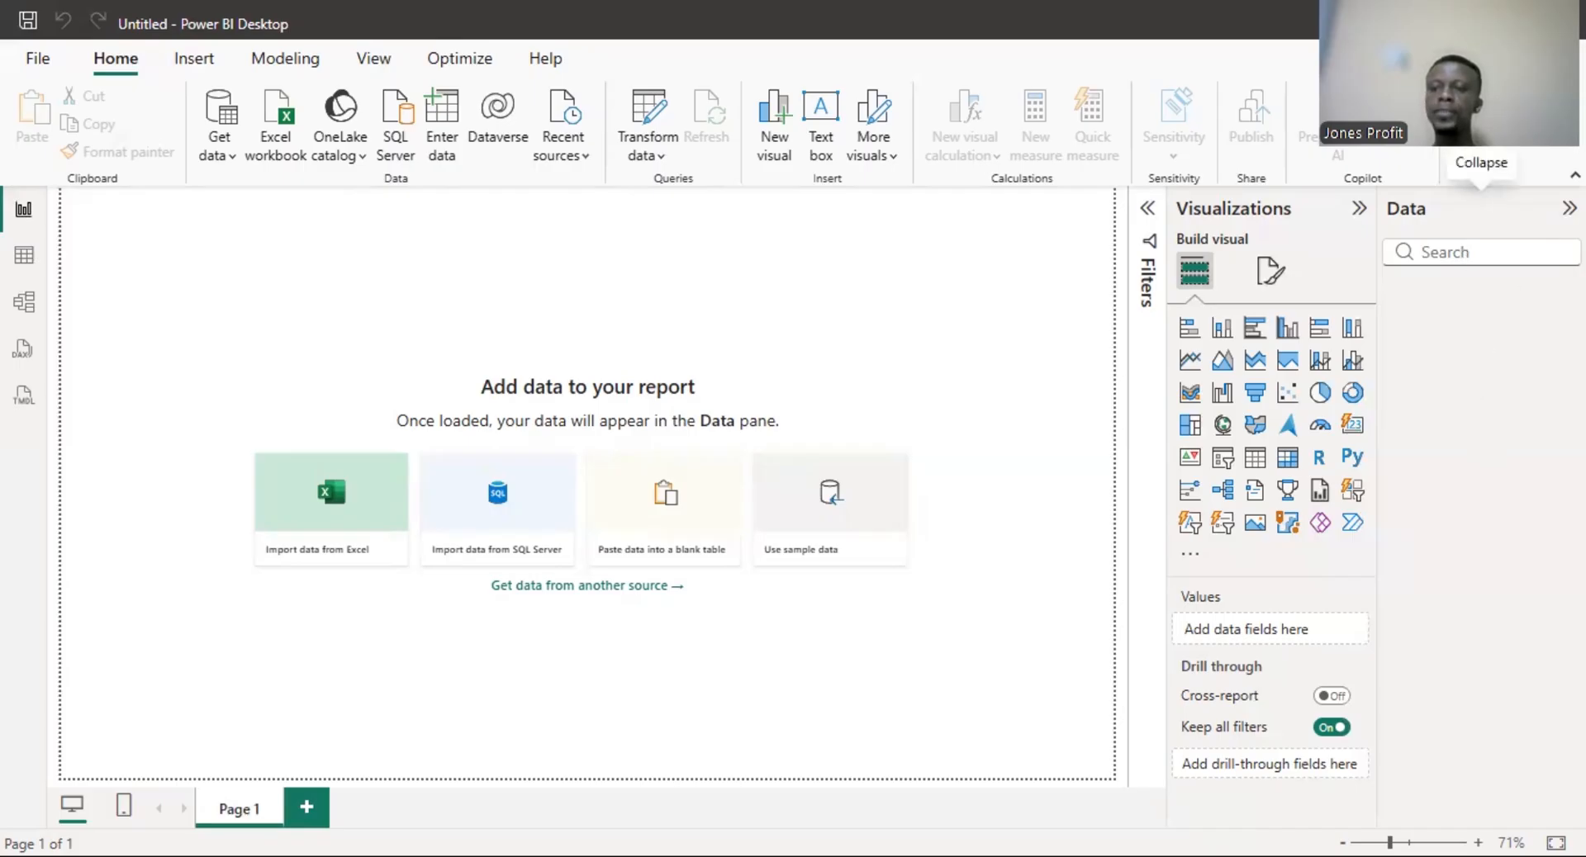
pyautogui.click(1568, 208)
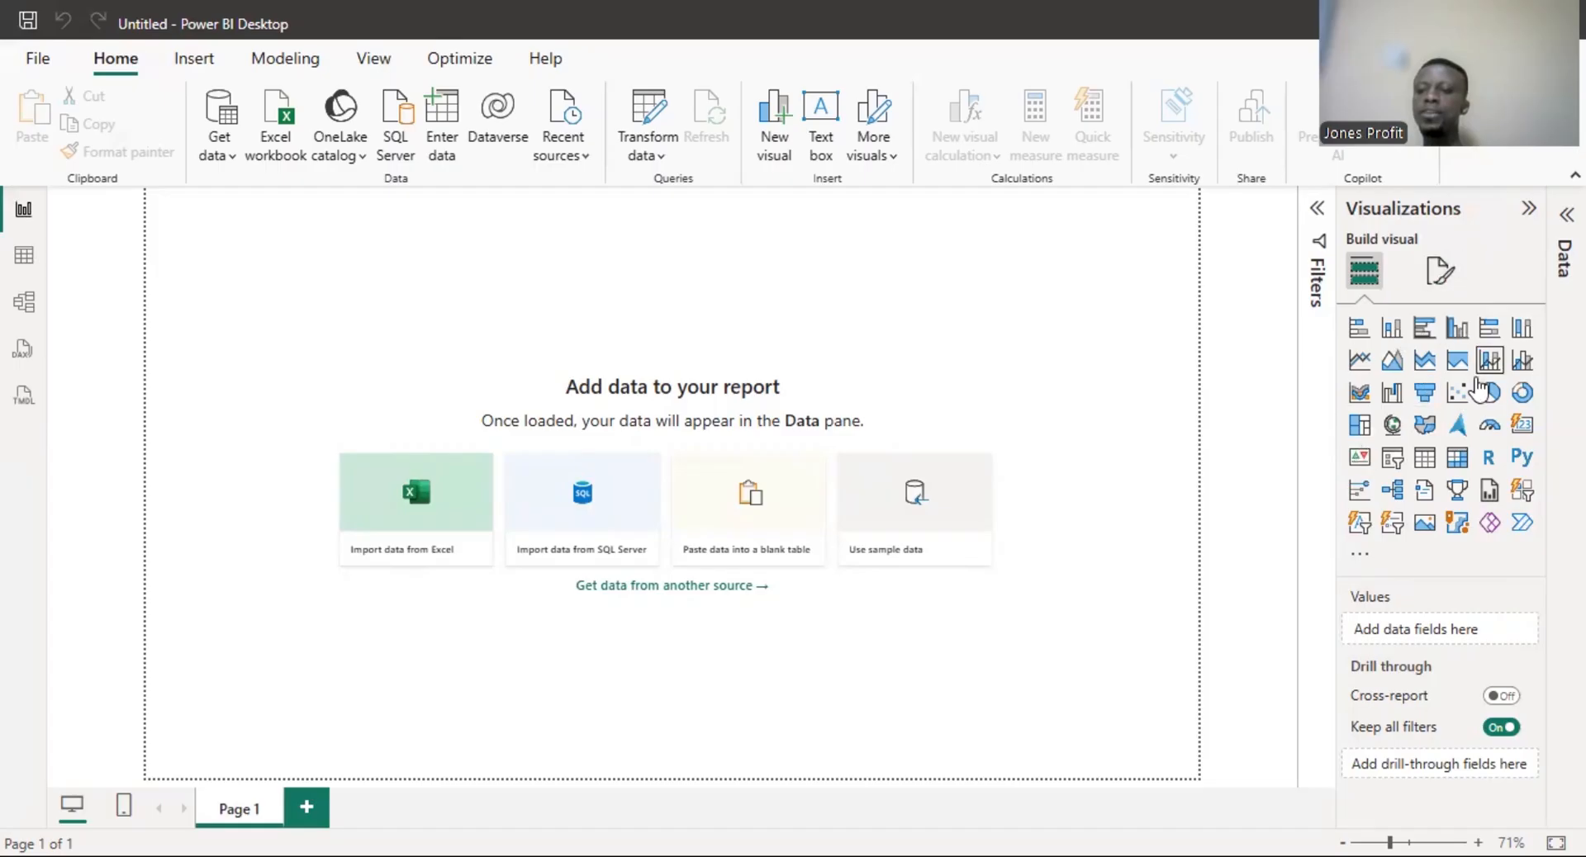
pyautogui.click(1528, 213)
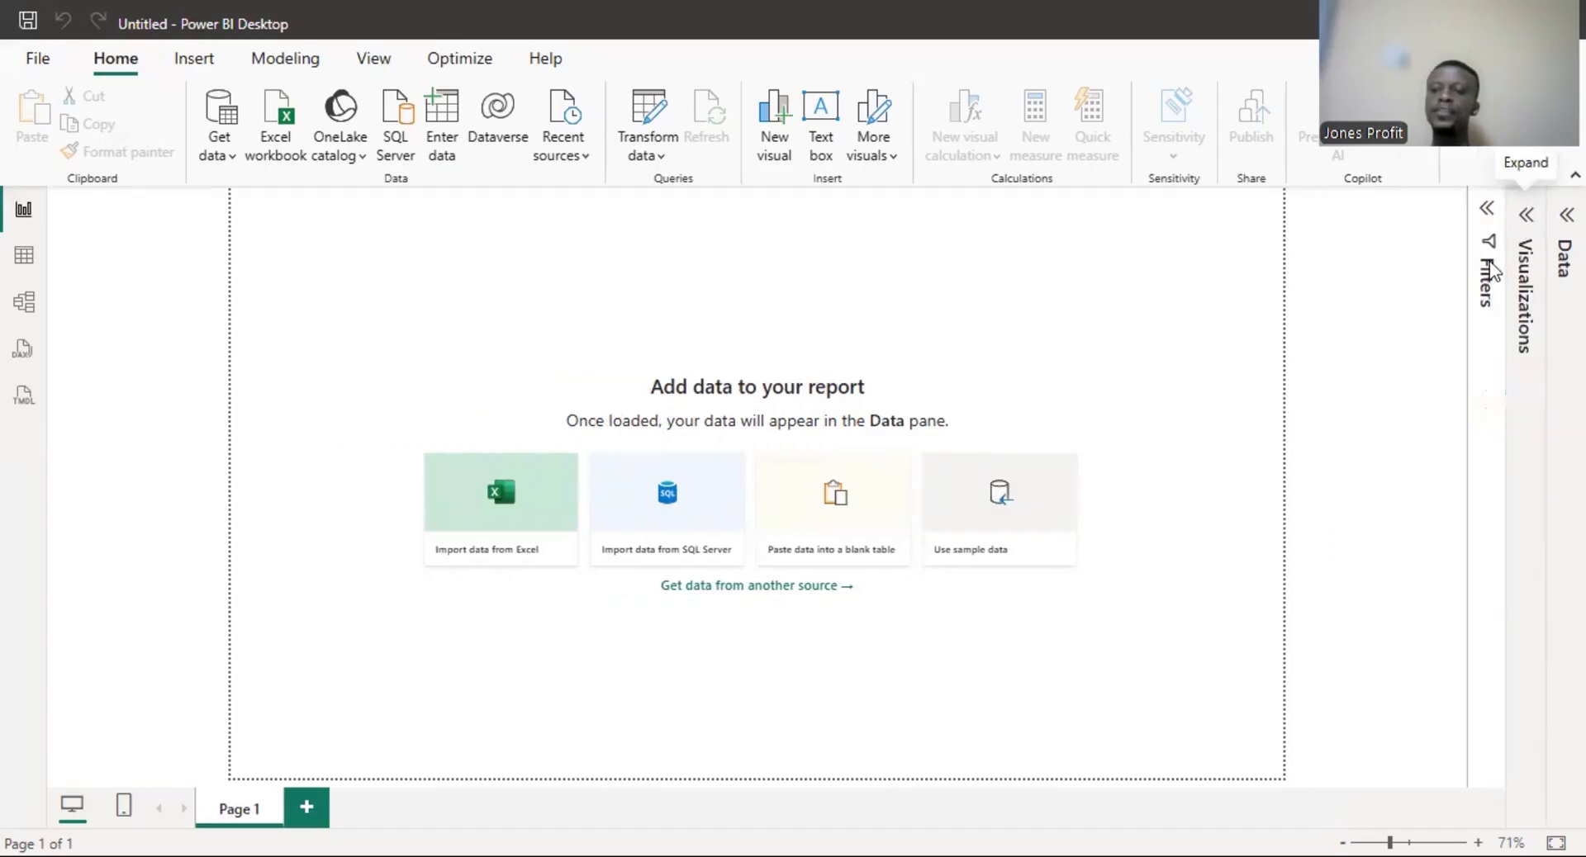
pyautogui.click(1489, 216)
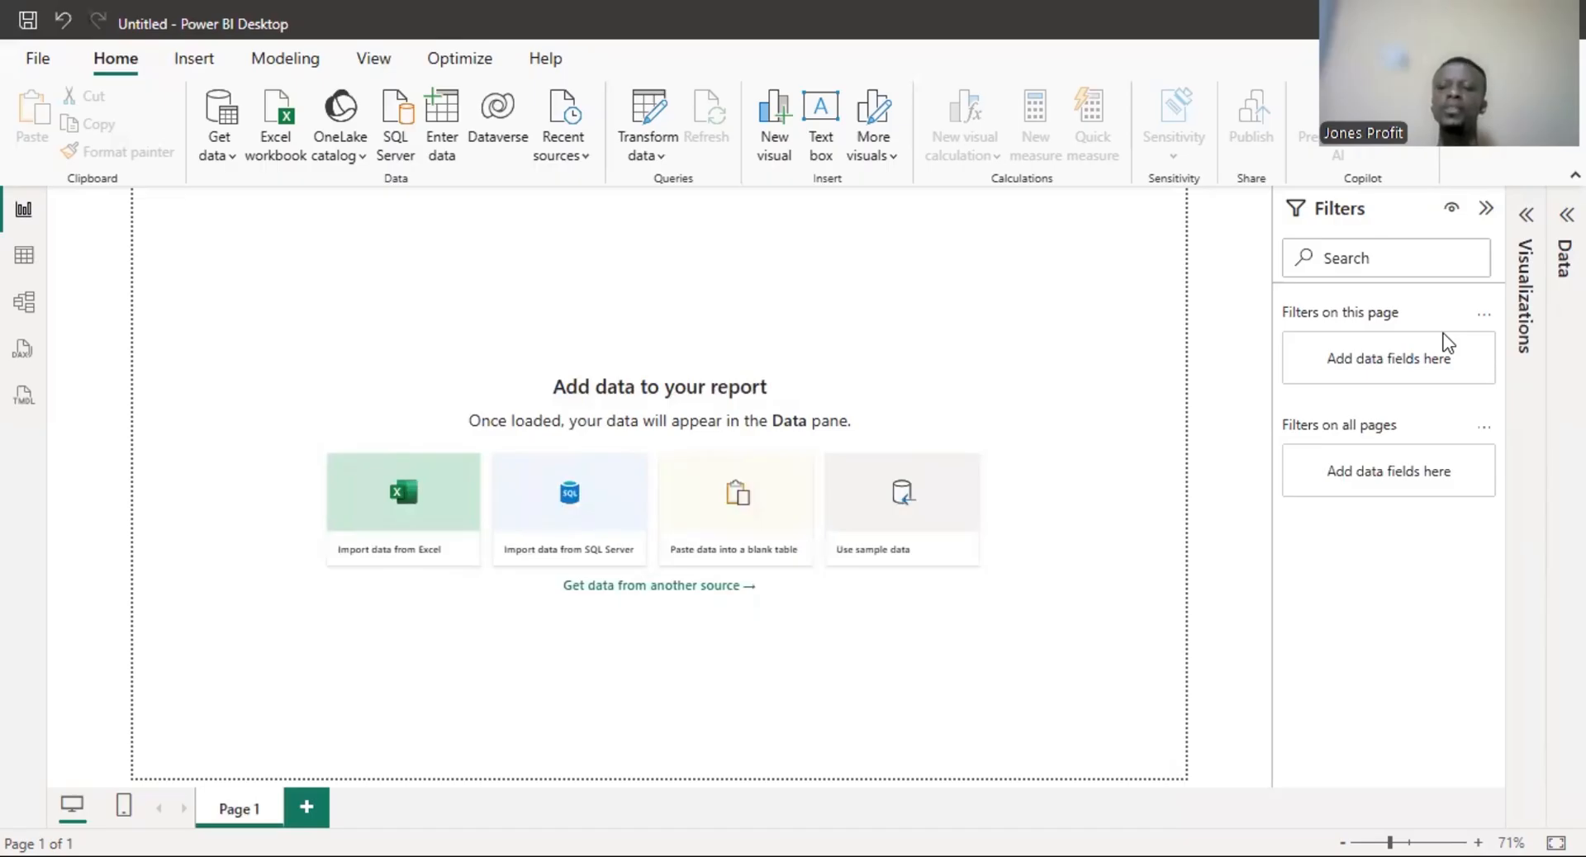
pyautogui.click(1488, 208)
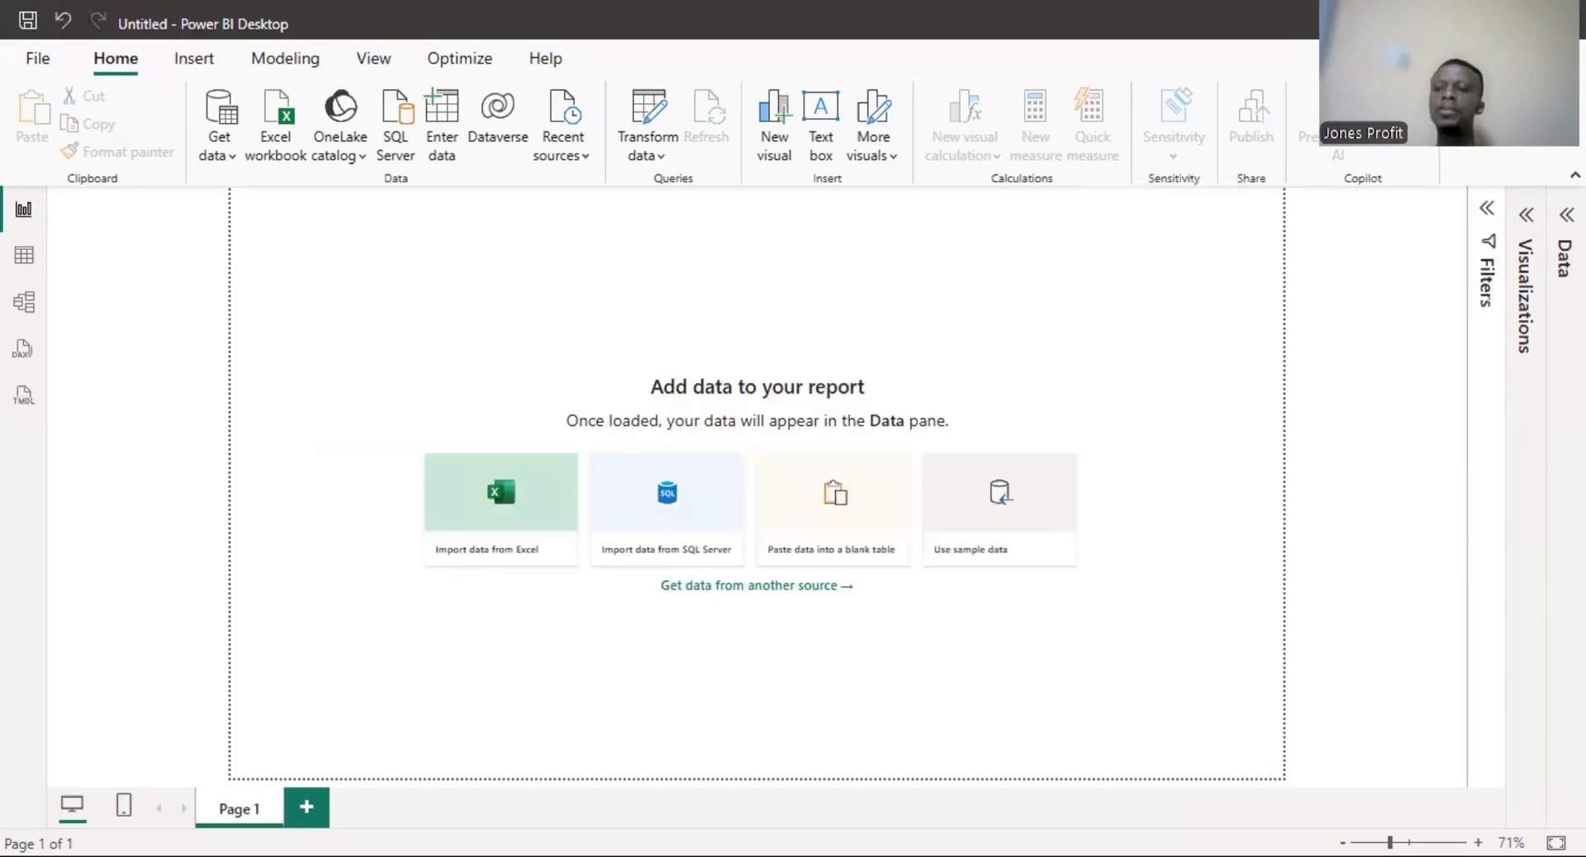
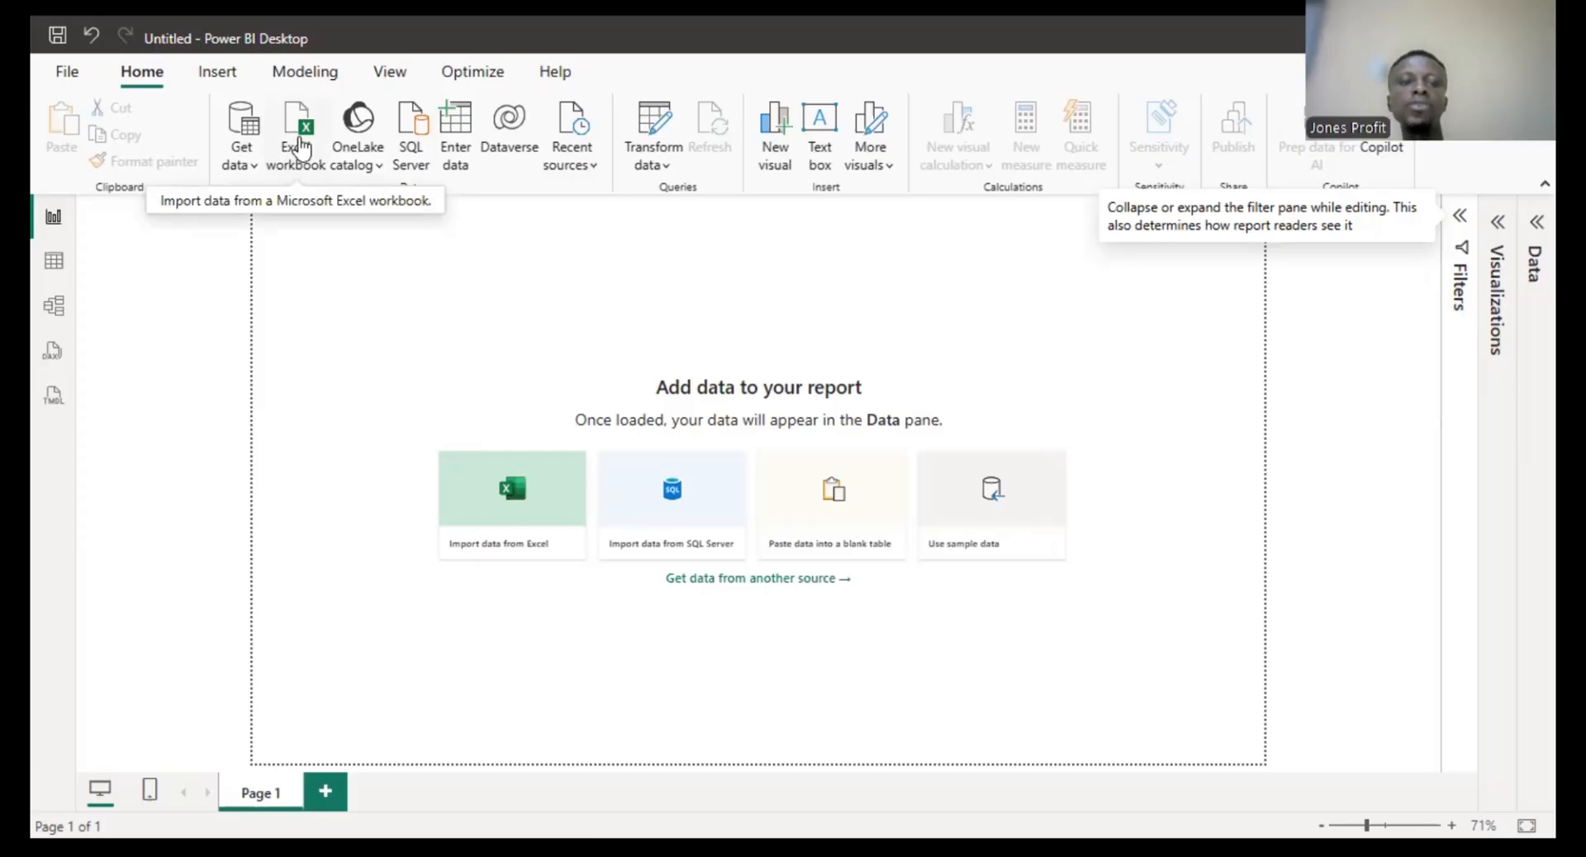
# - Open the Excel workbook The_Prodigal_Costume_Inventory from the Downloads folder
pyautogui.click(303, 147)
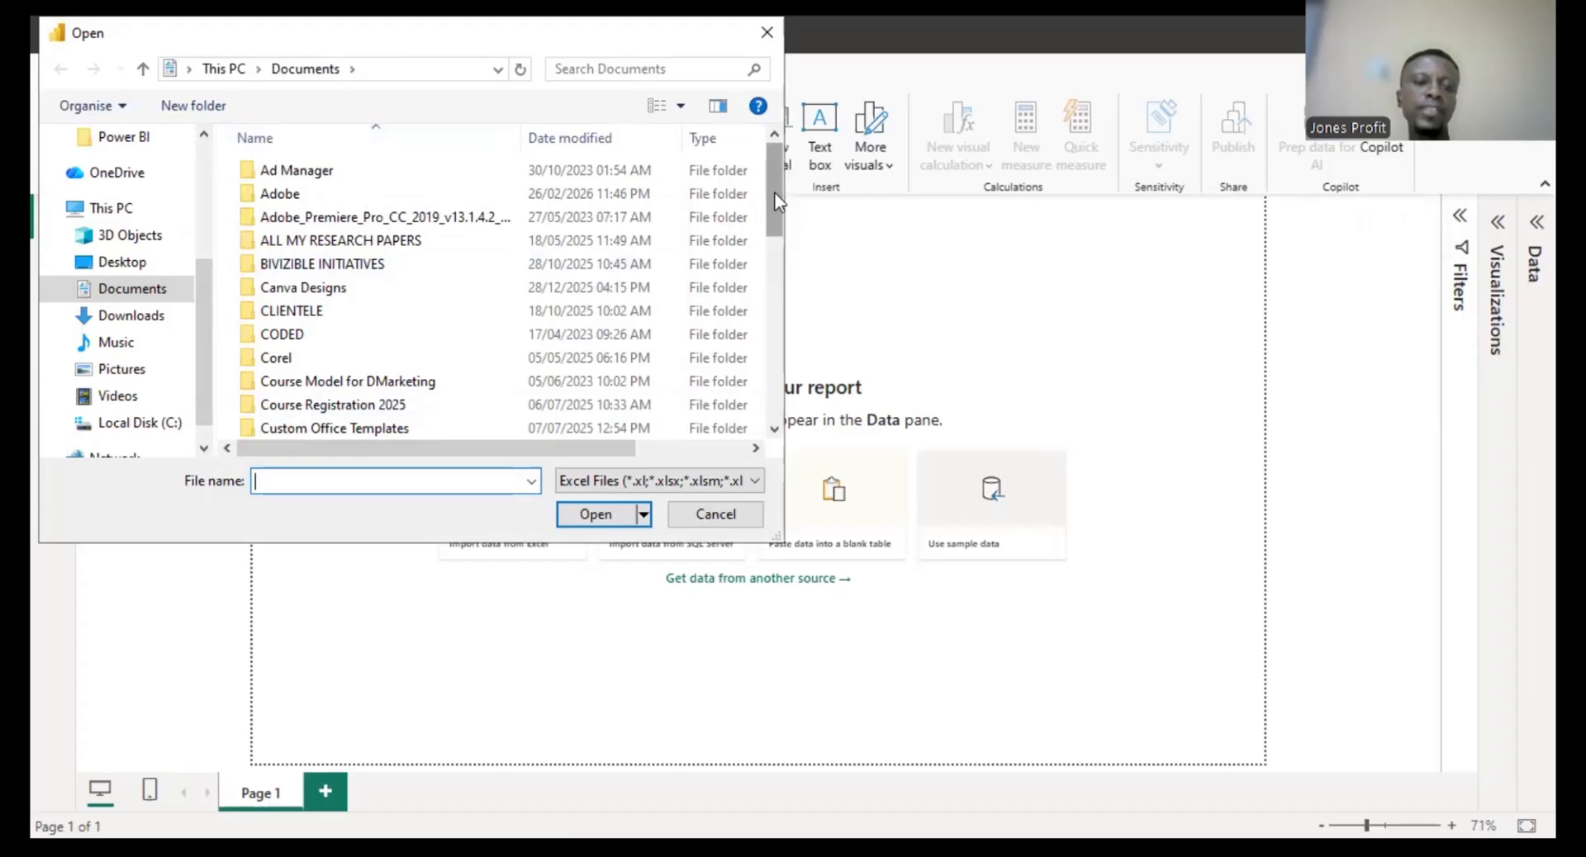
pyautogui.click(164, 322)
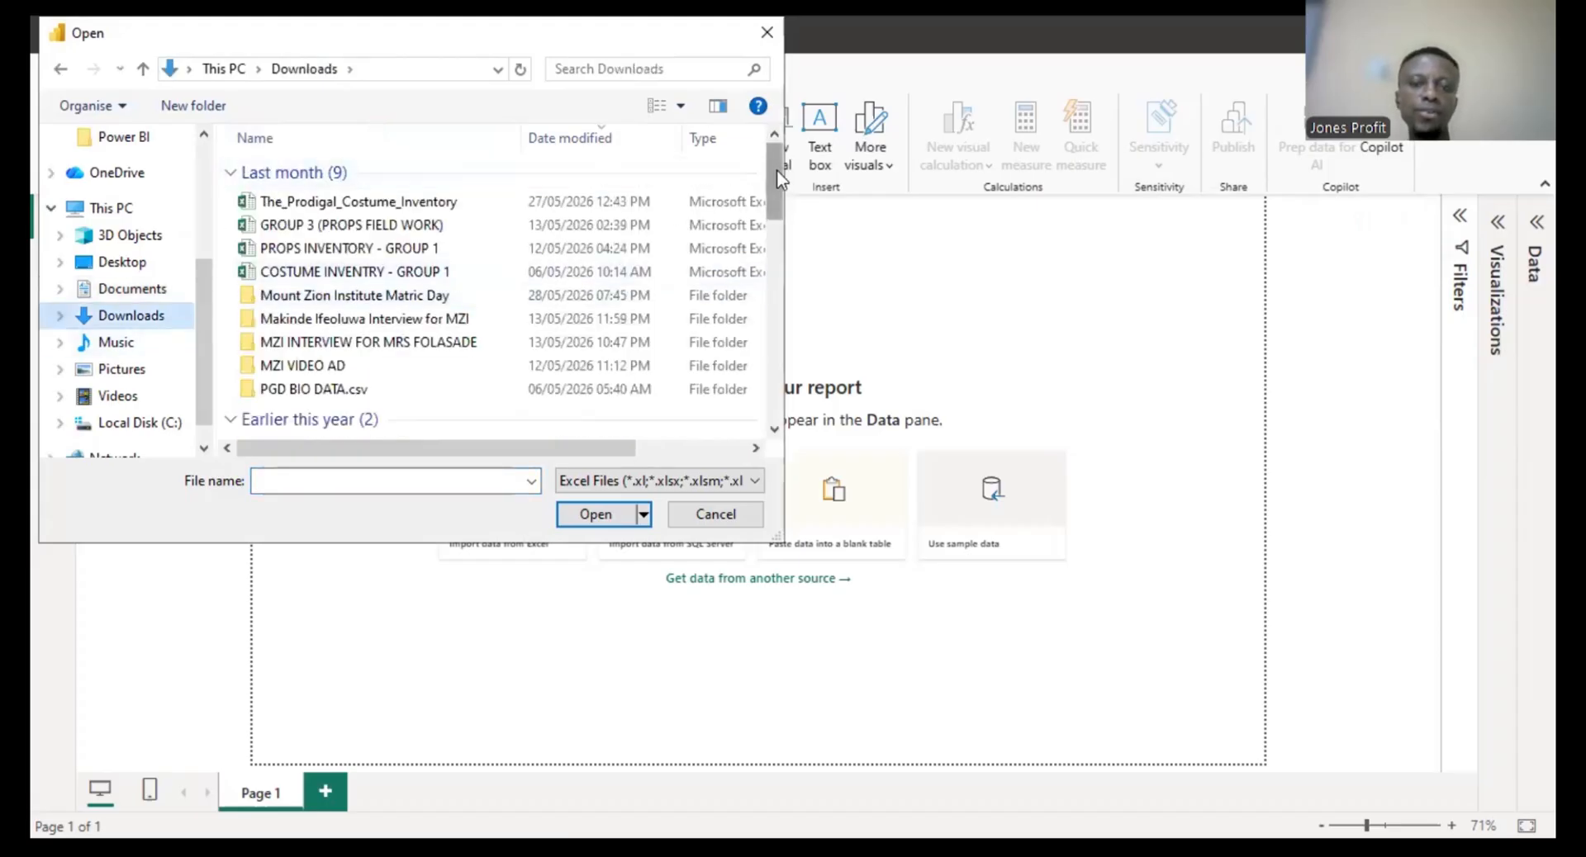
pyautogui.moveTo(777, 170); pyautogui.dragTo(771, 147)
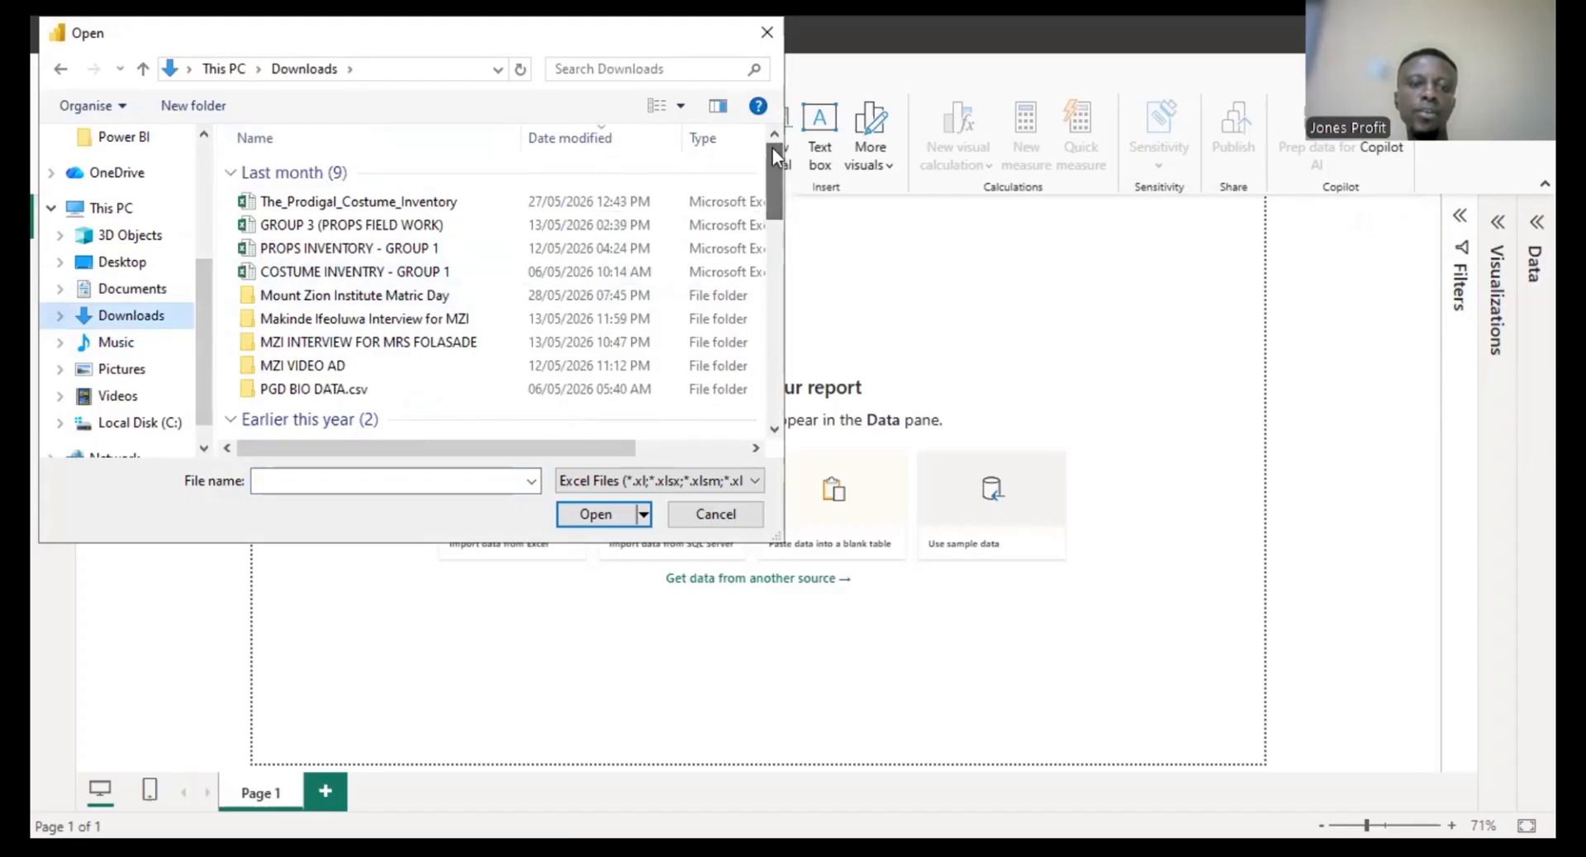
pyautogui.click(413, 207)
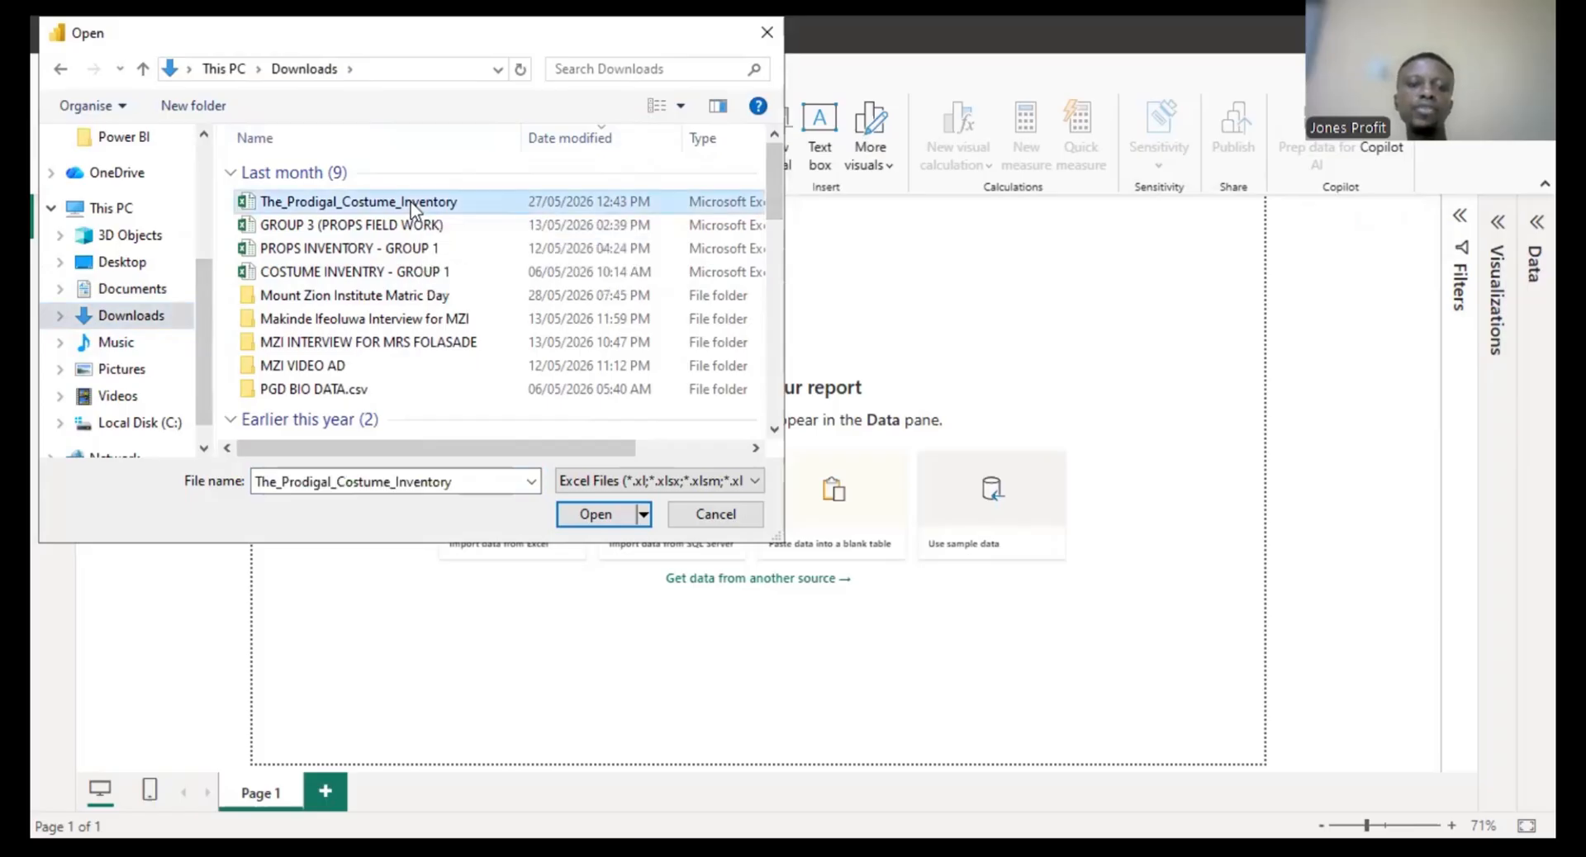
pyautogui.click(609, 515)
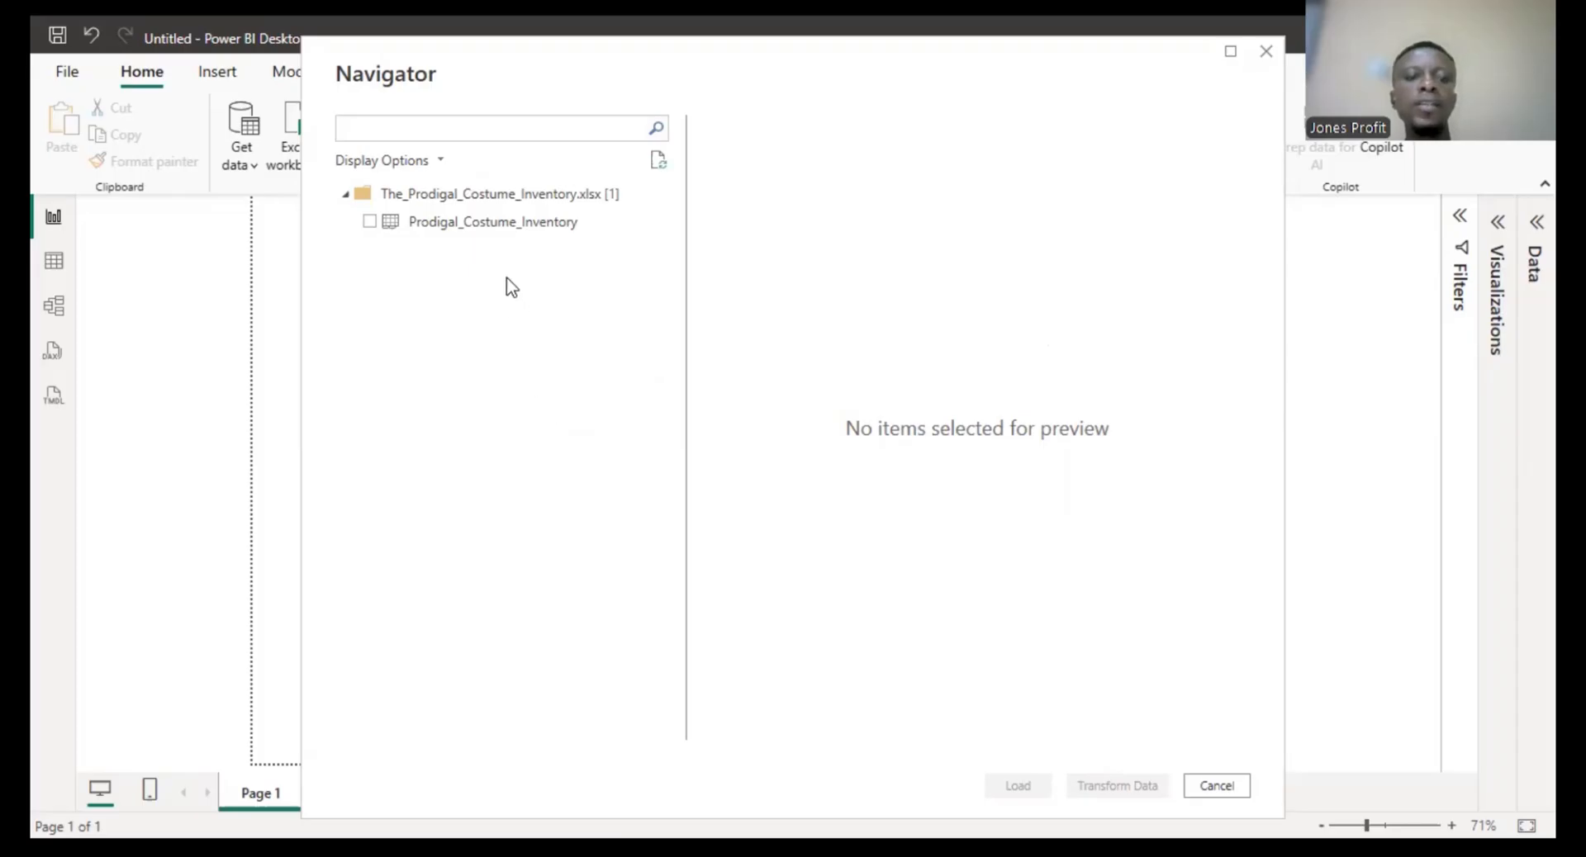
# - Select the Prodigal_Costume_Inventory table in the Navigator and open it for transformation in Power Query Editor
pyautogui.click(368, 225)
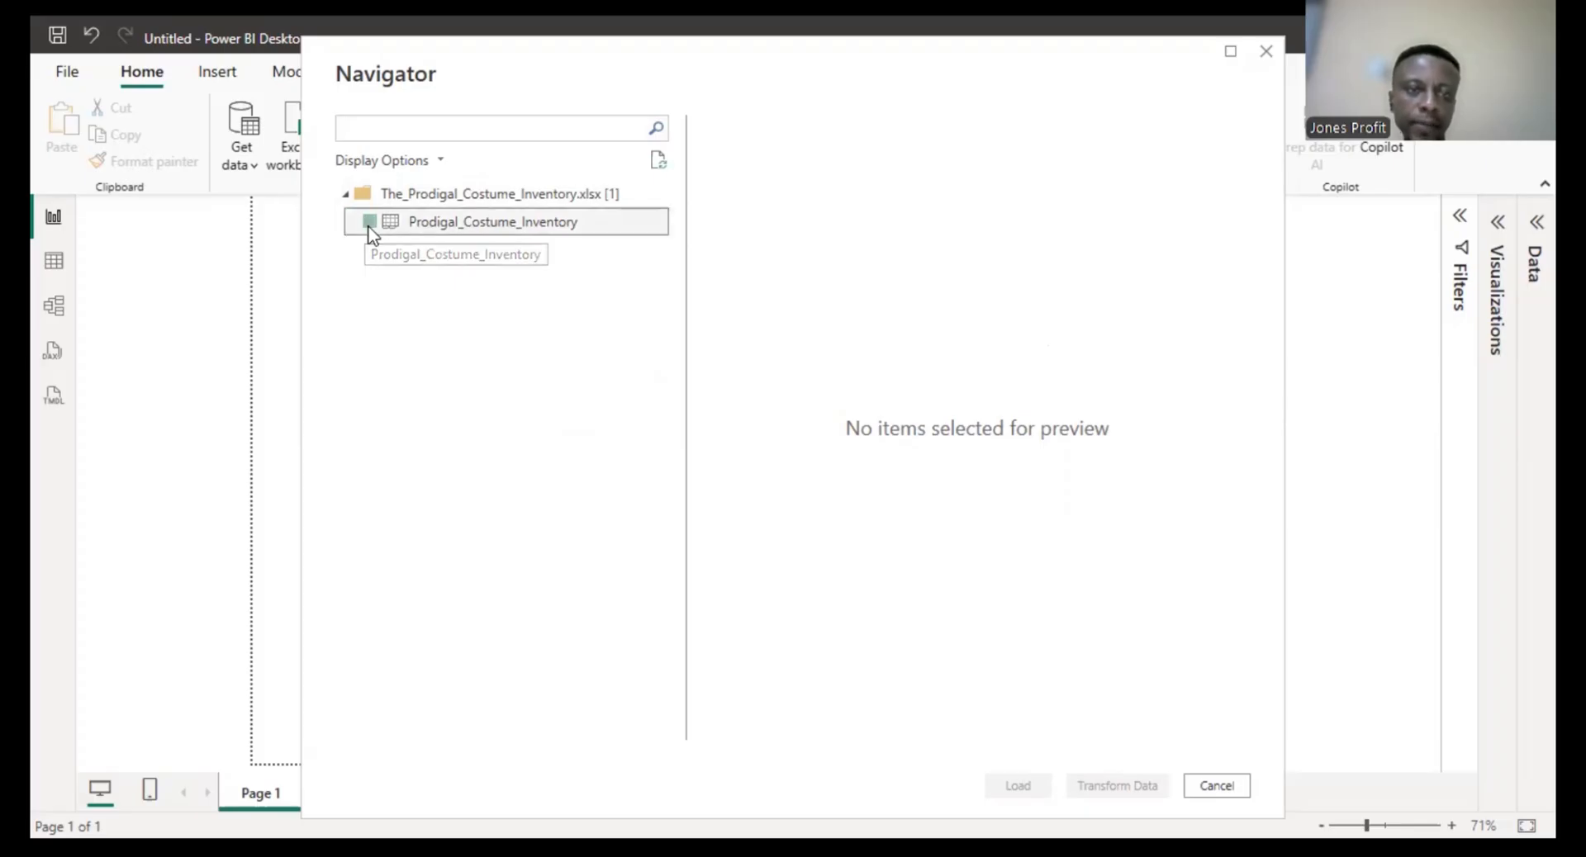
pyautogui.click(373, 192)
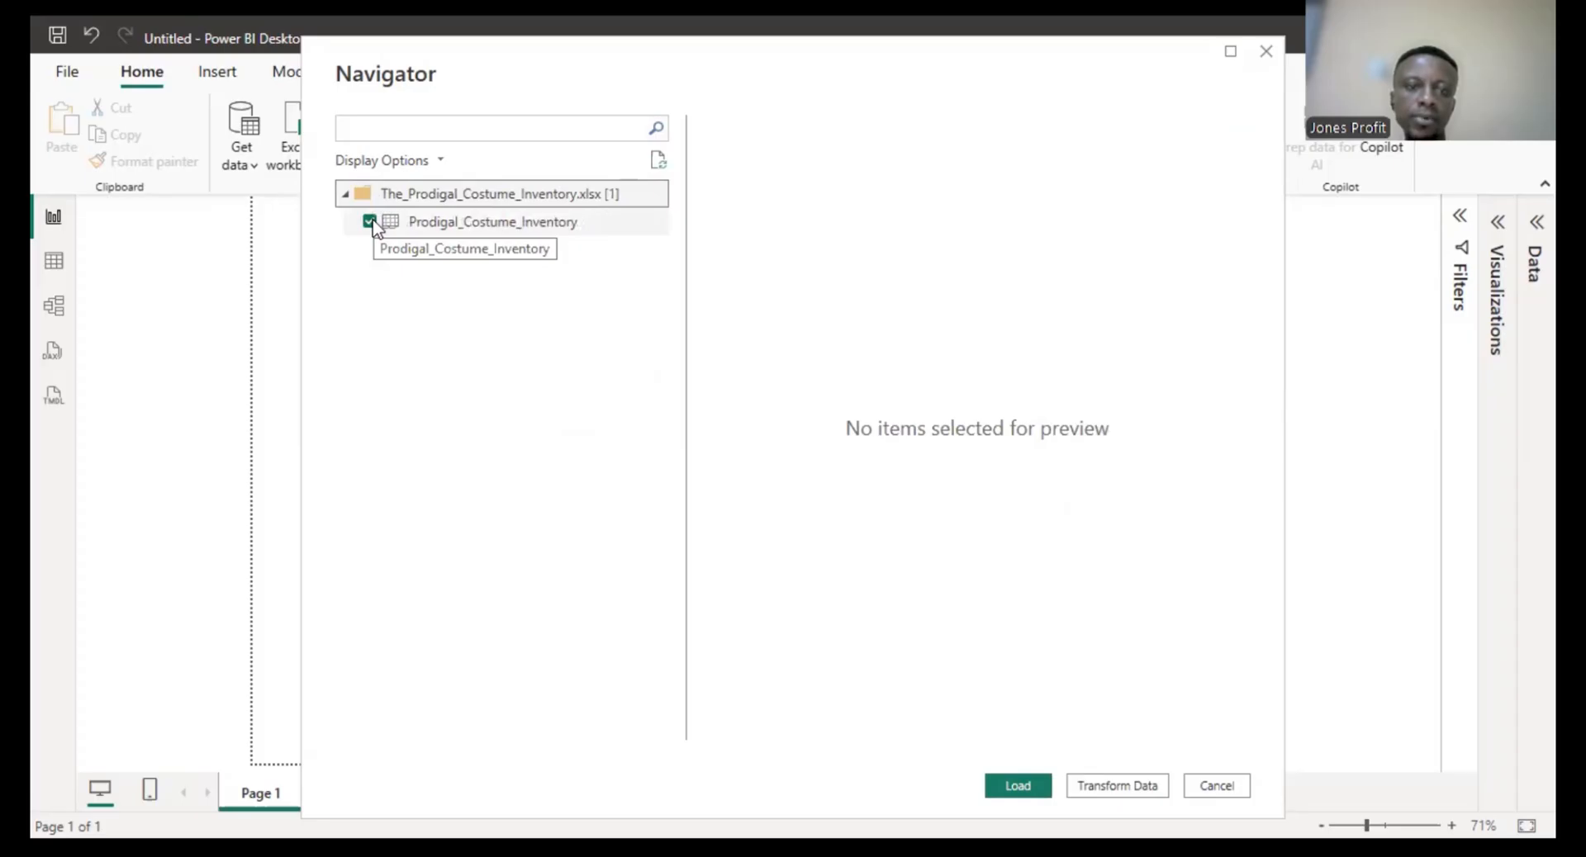
pyautogui.click(369, 222)
pyautogui.click(369, 222)
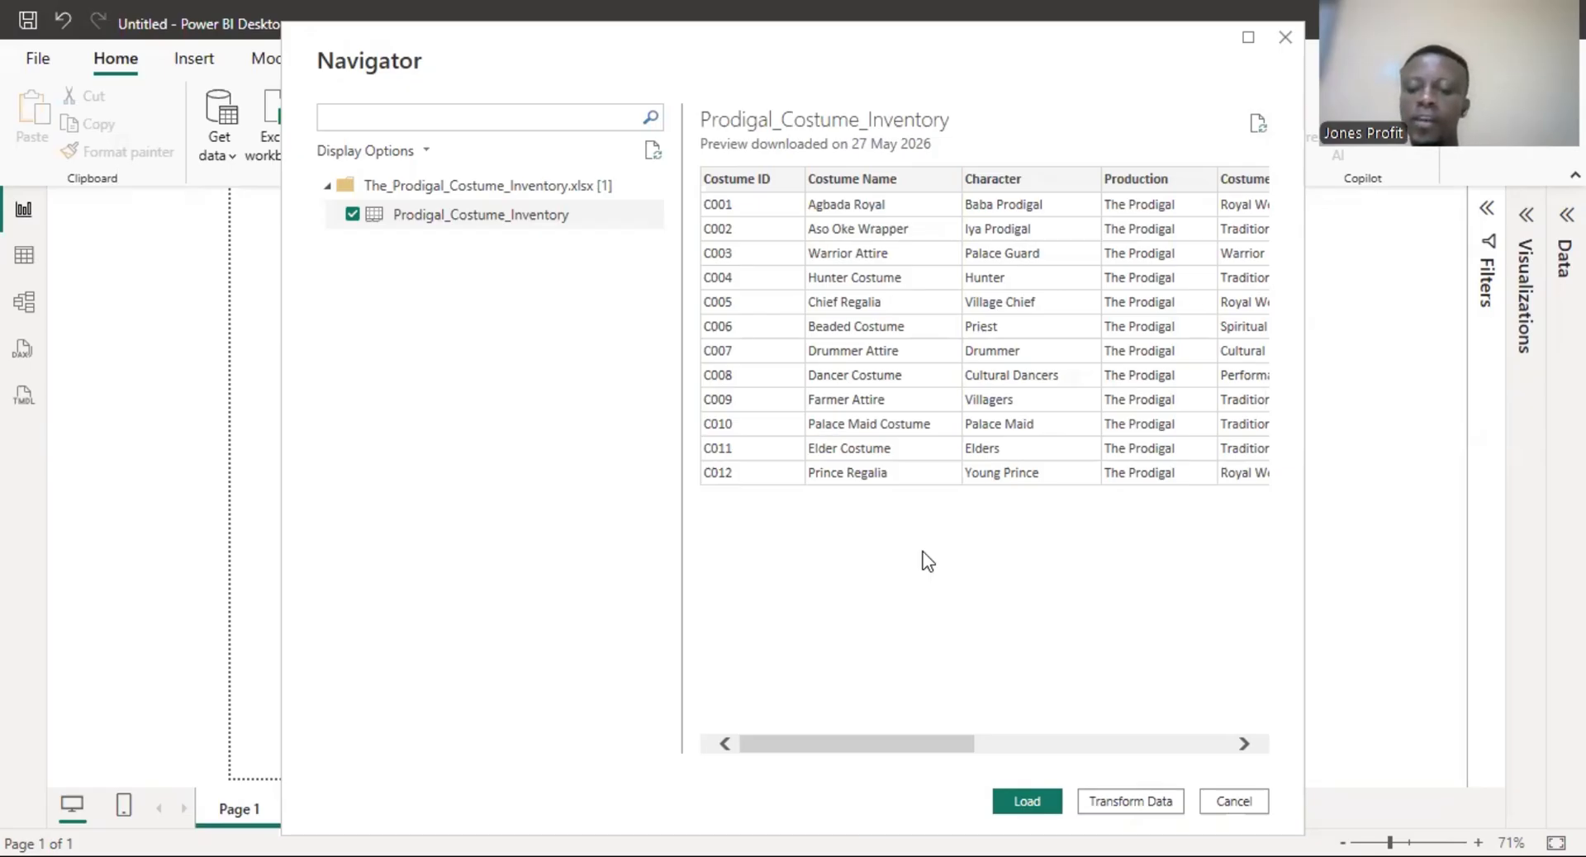
pyautogui.click(1126, 800)
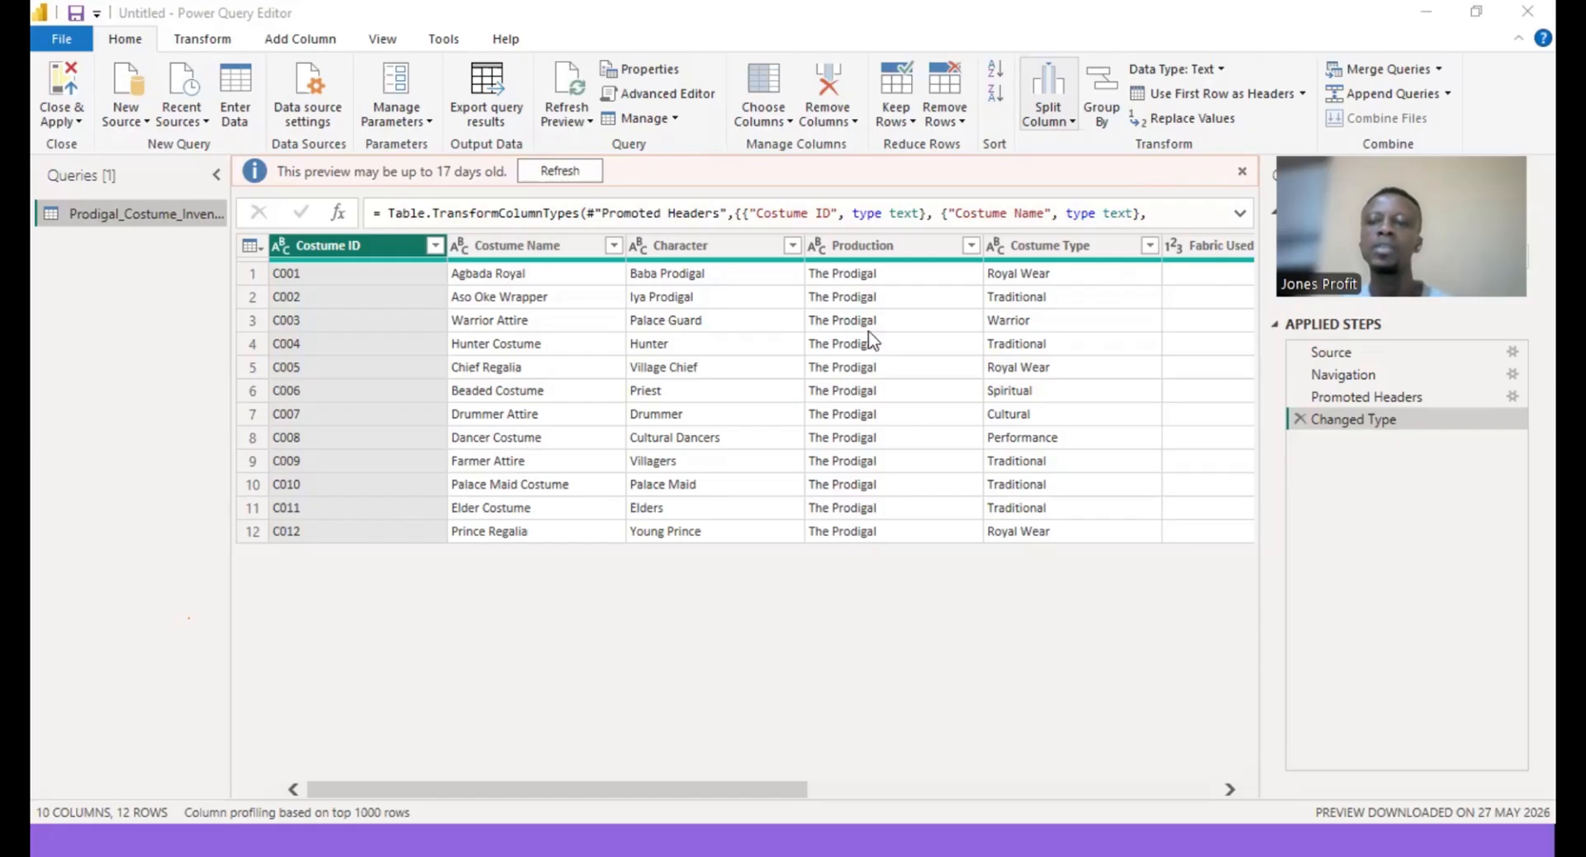
pyautogui.hotkey('alt', 'Tab')
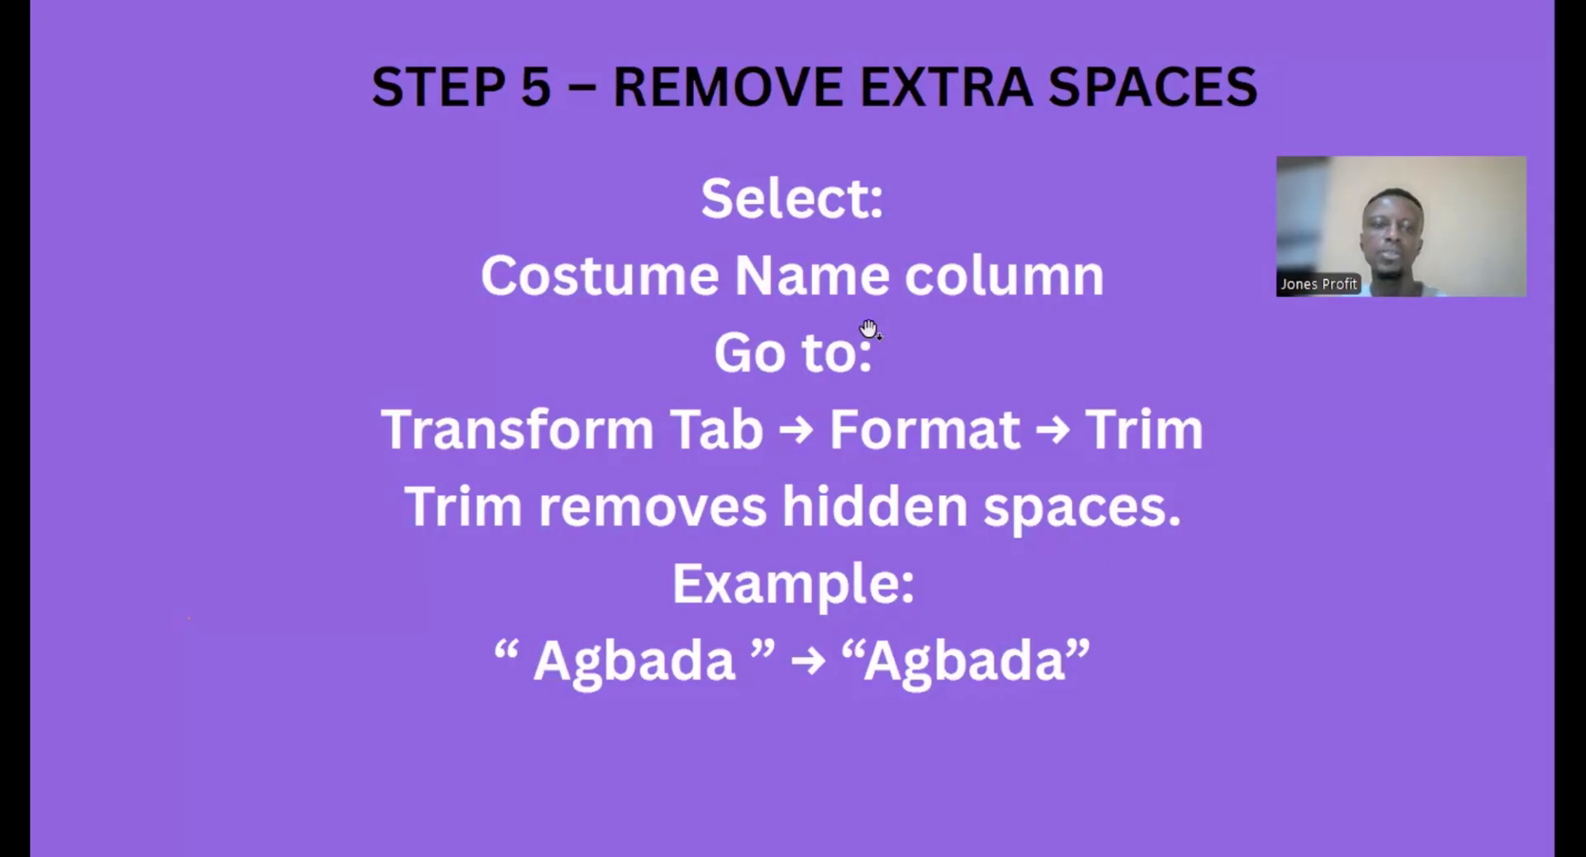
pyautogui.hotkey('alt', 'Tab')
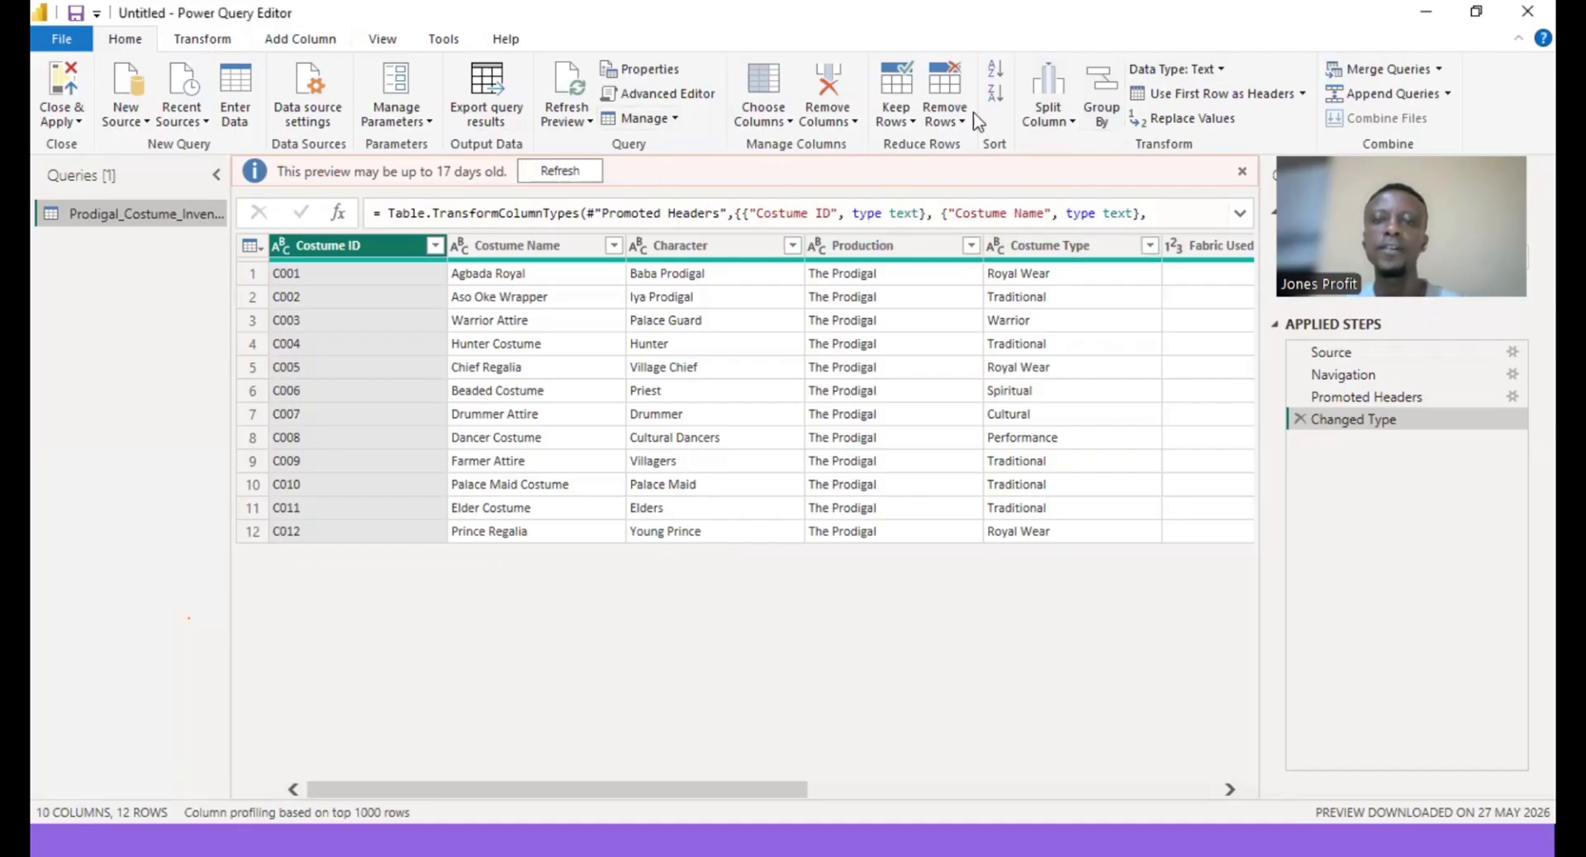
# - Trim leading and trailing spaces from the Costume ID column
pyautogui.click(220, 43)
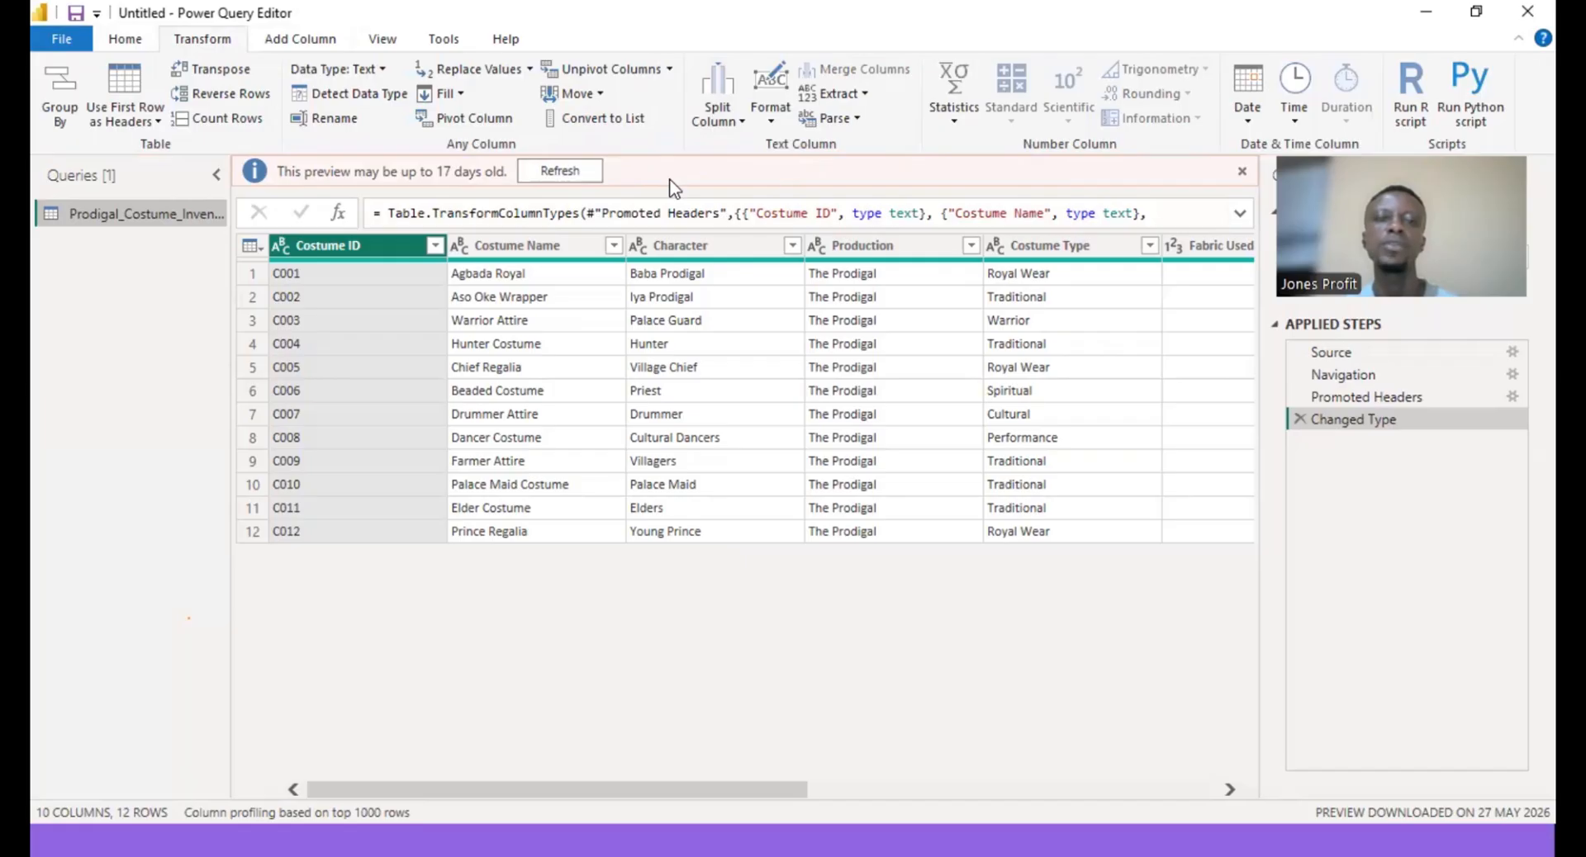
pyautogui.click(771, 122)
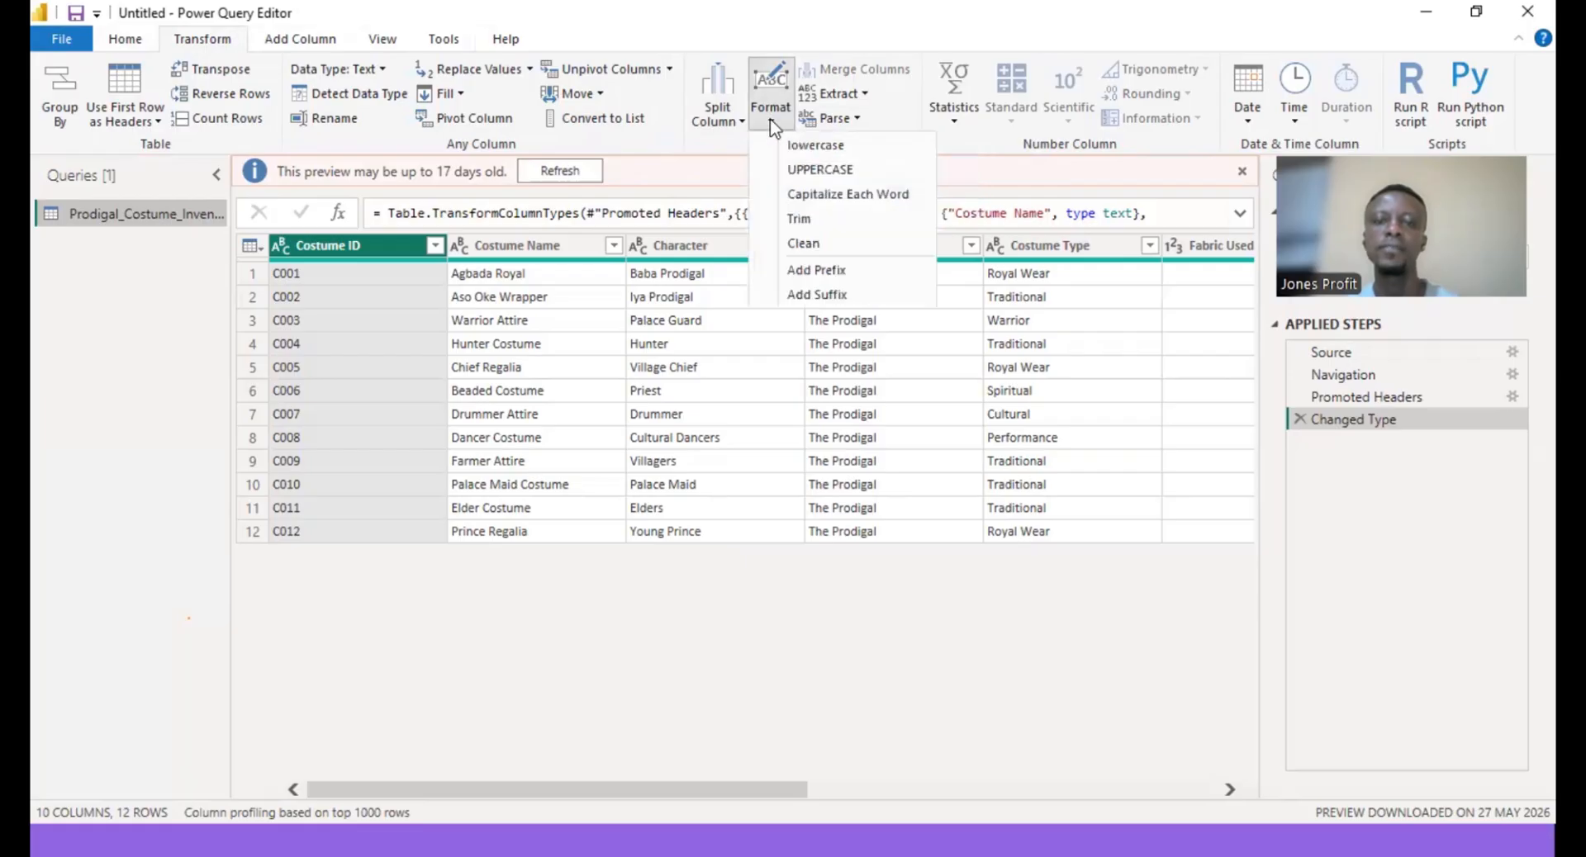
pyautogui.click(830, 220)
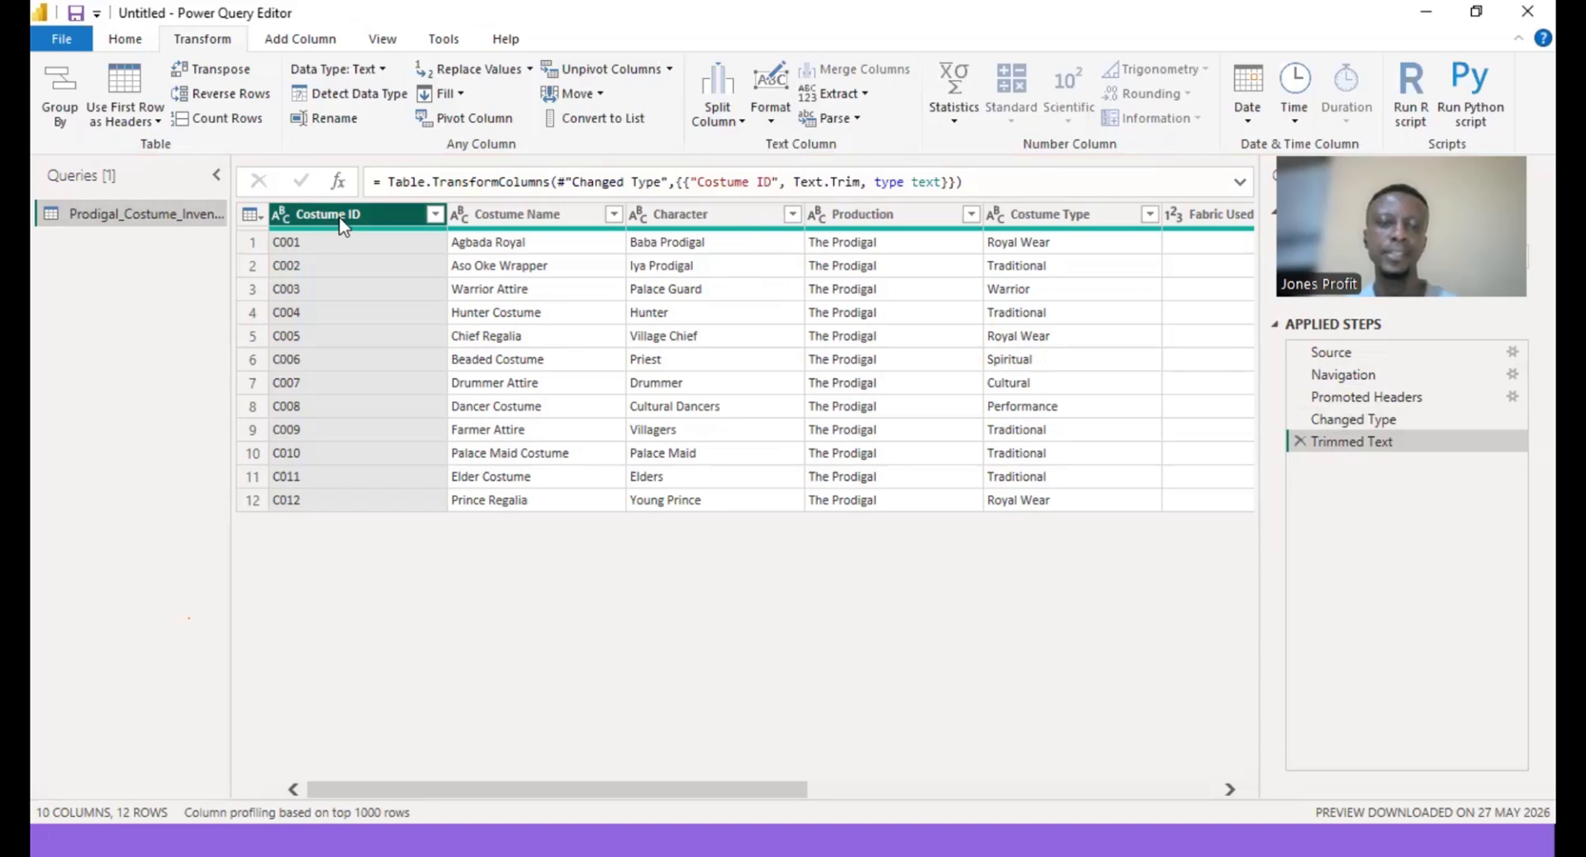
# - Apply Capitalize Each Word formatting to the Costume Type column
pyautogui.click(513, 215)
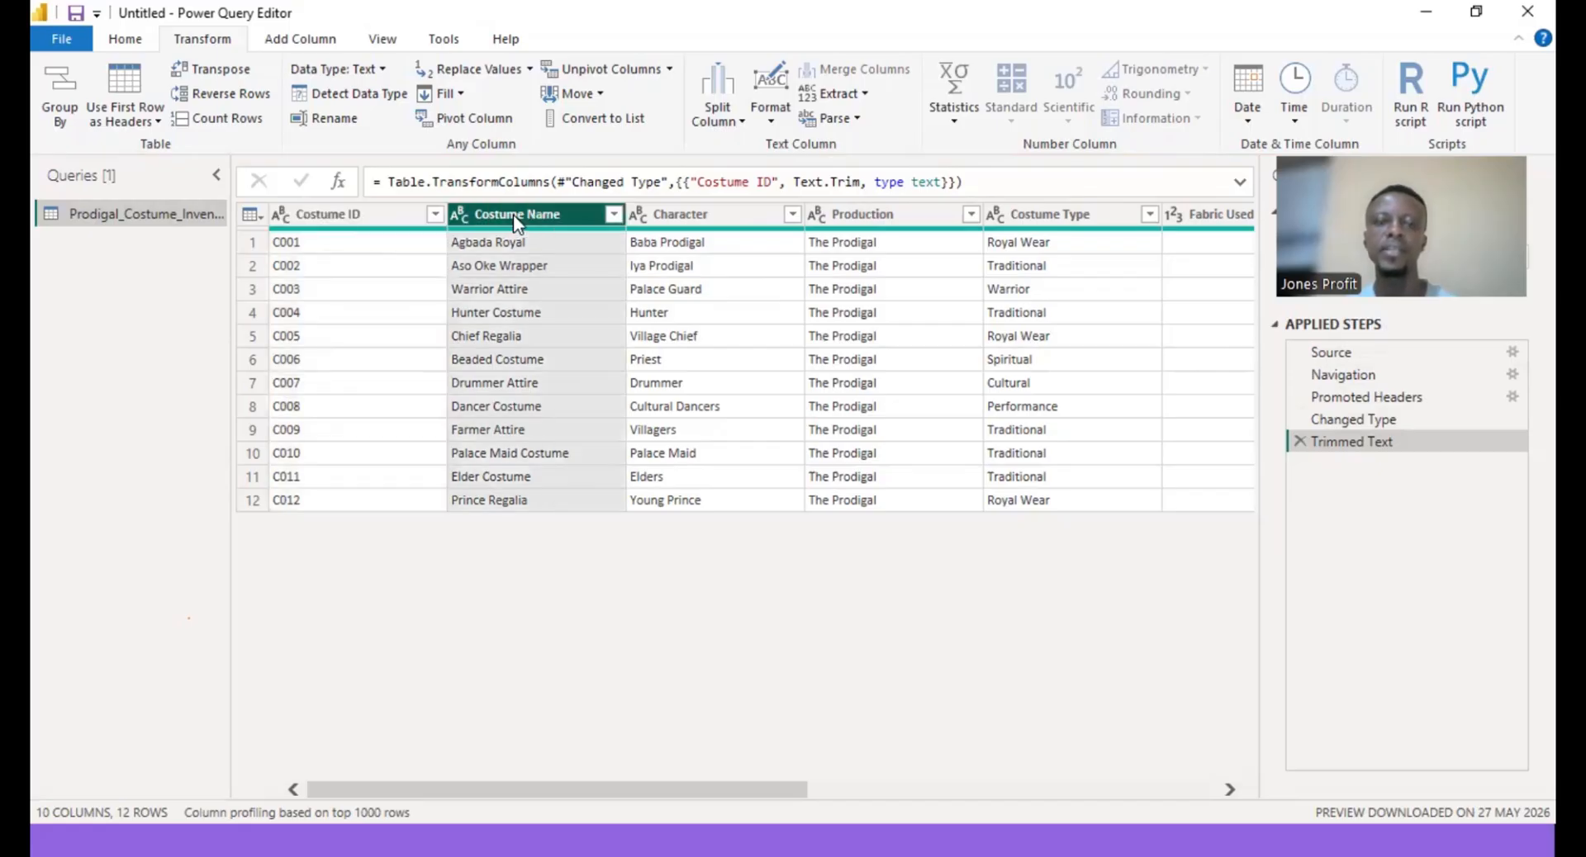
pyautogui.click(721, 219)
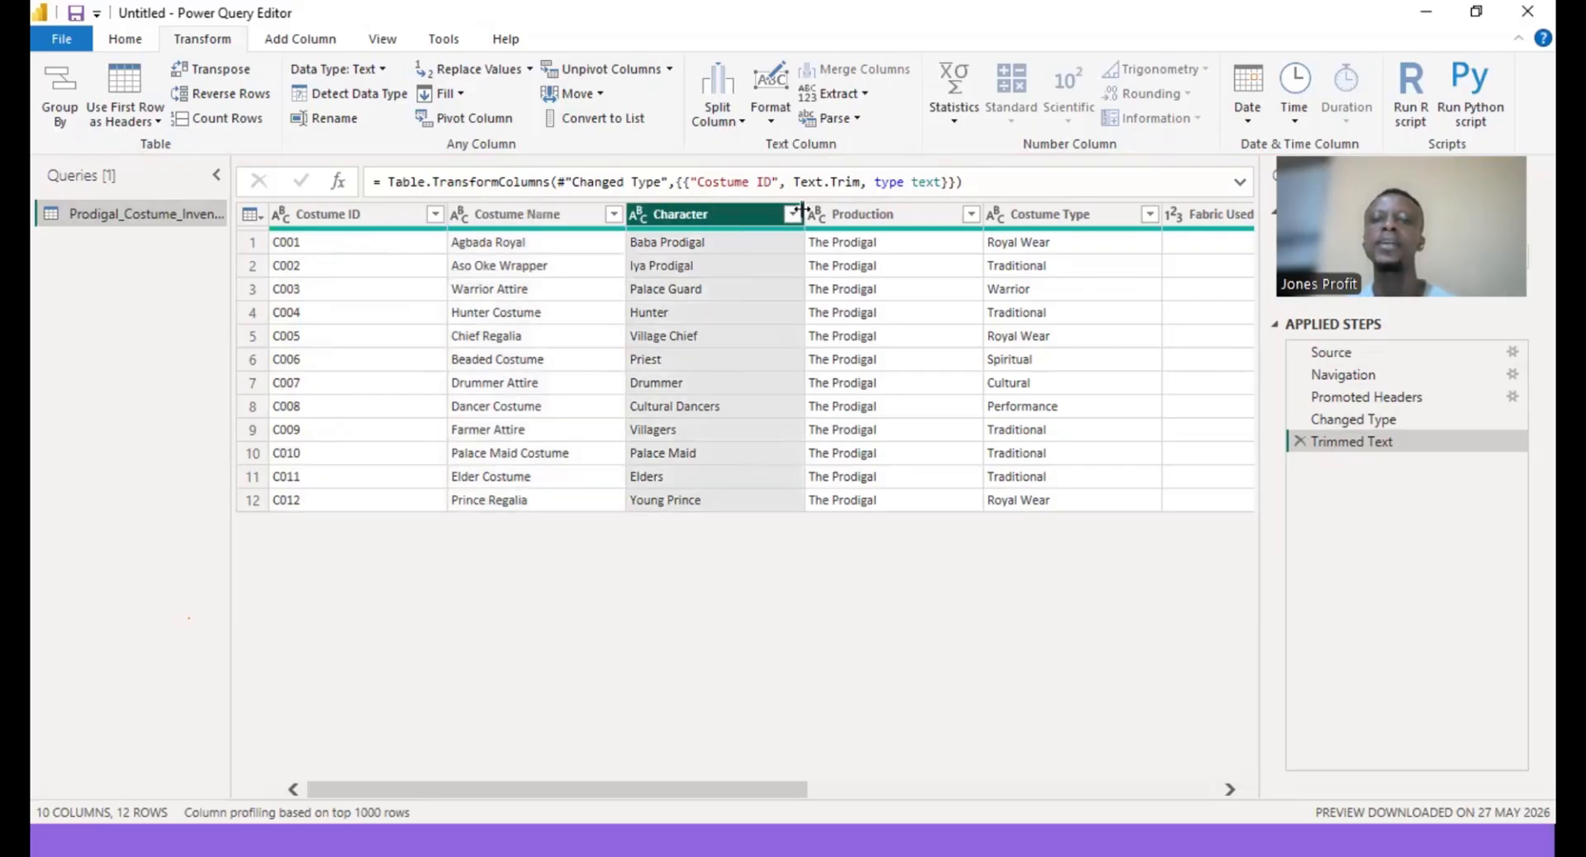
pyautogui.click(873, 222)
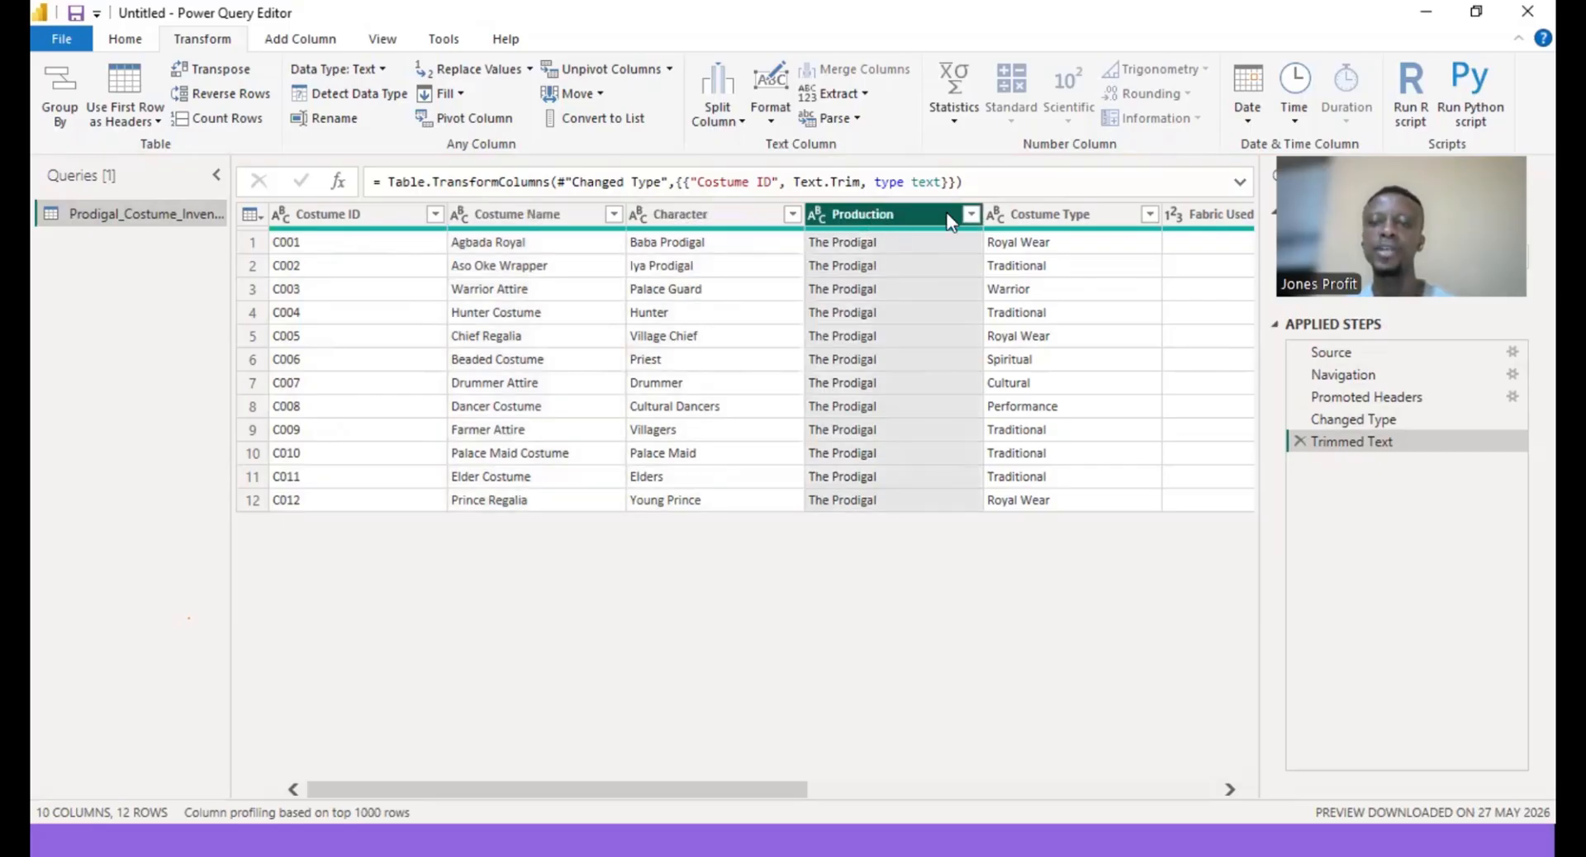
pyautogui.click(1063, 221)
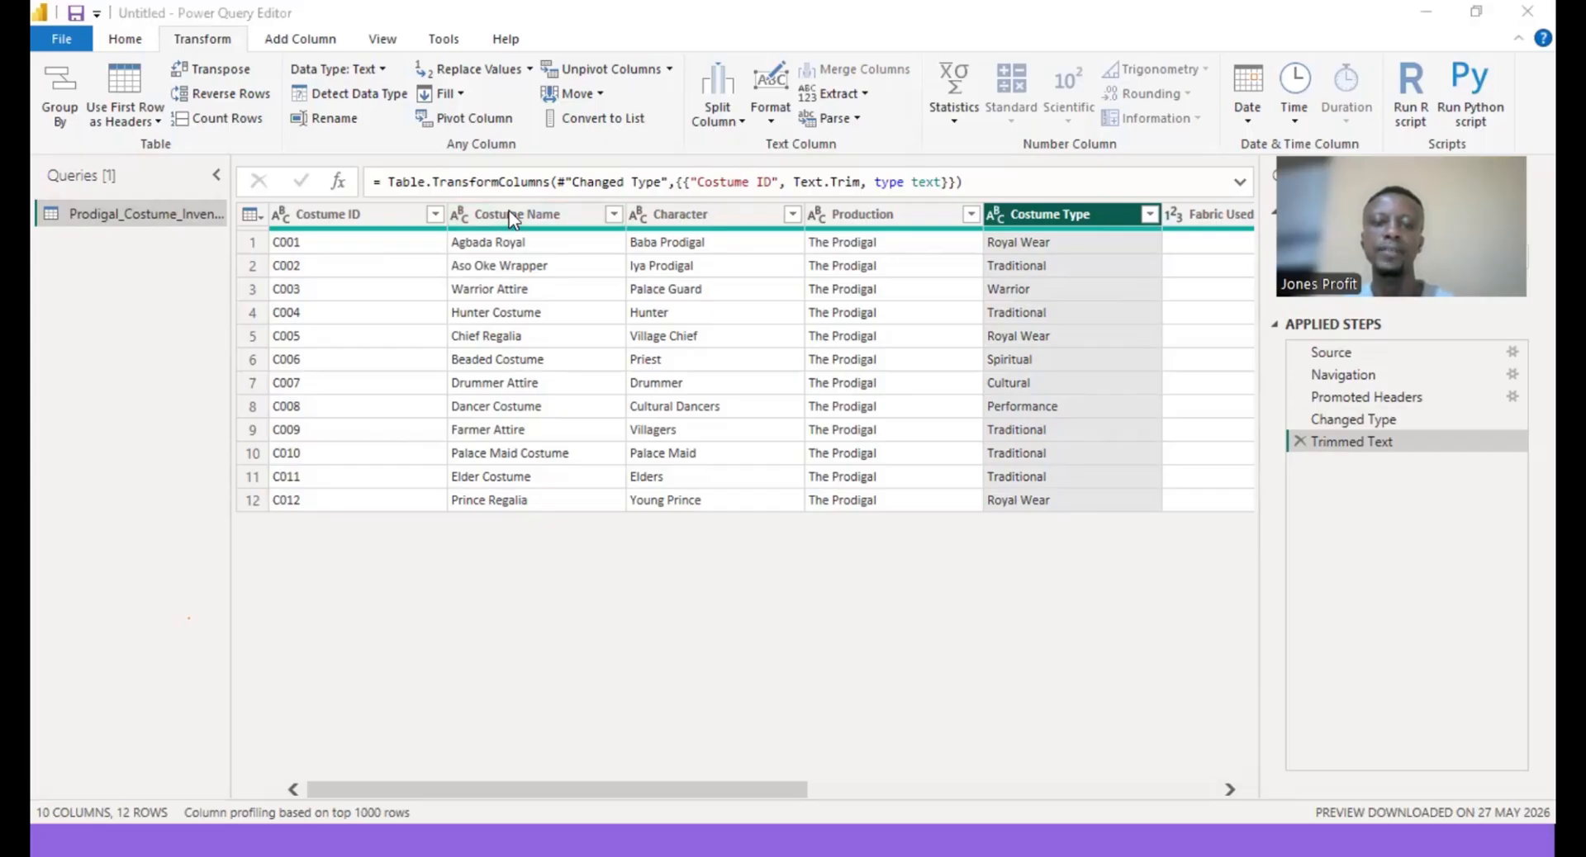
pyautogui.hotkey('alt', 'Tab')
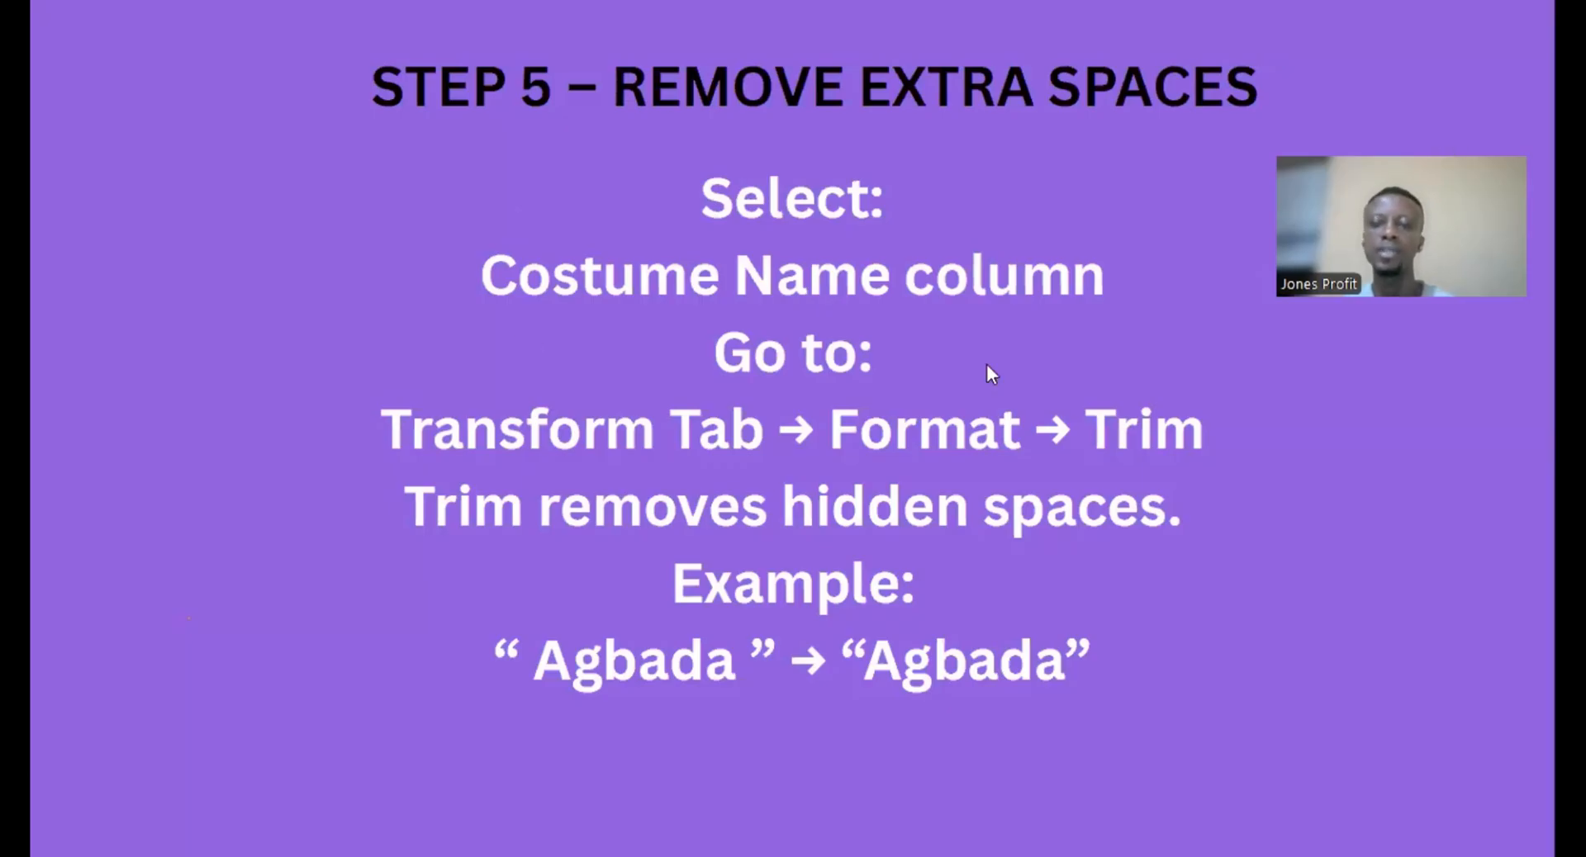
pyautogui.press('Right')
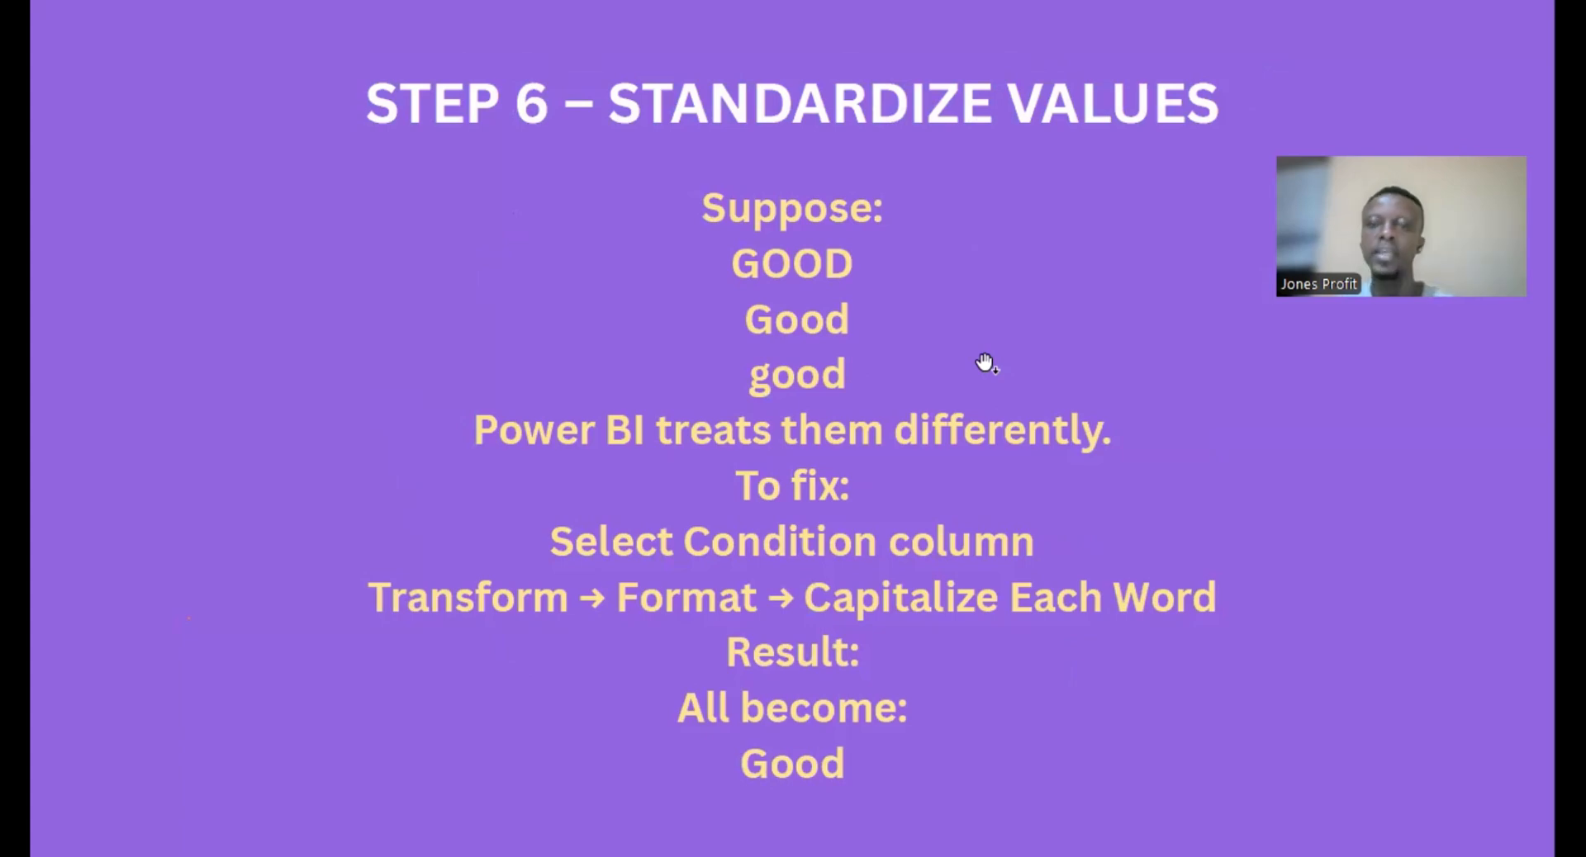
pyautogui.hotkey('alt', 'Tab')
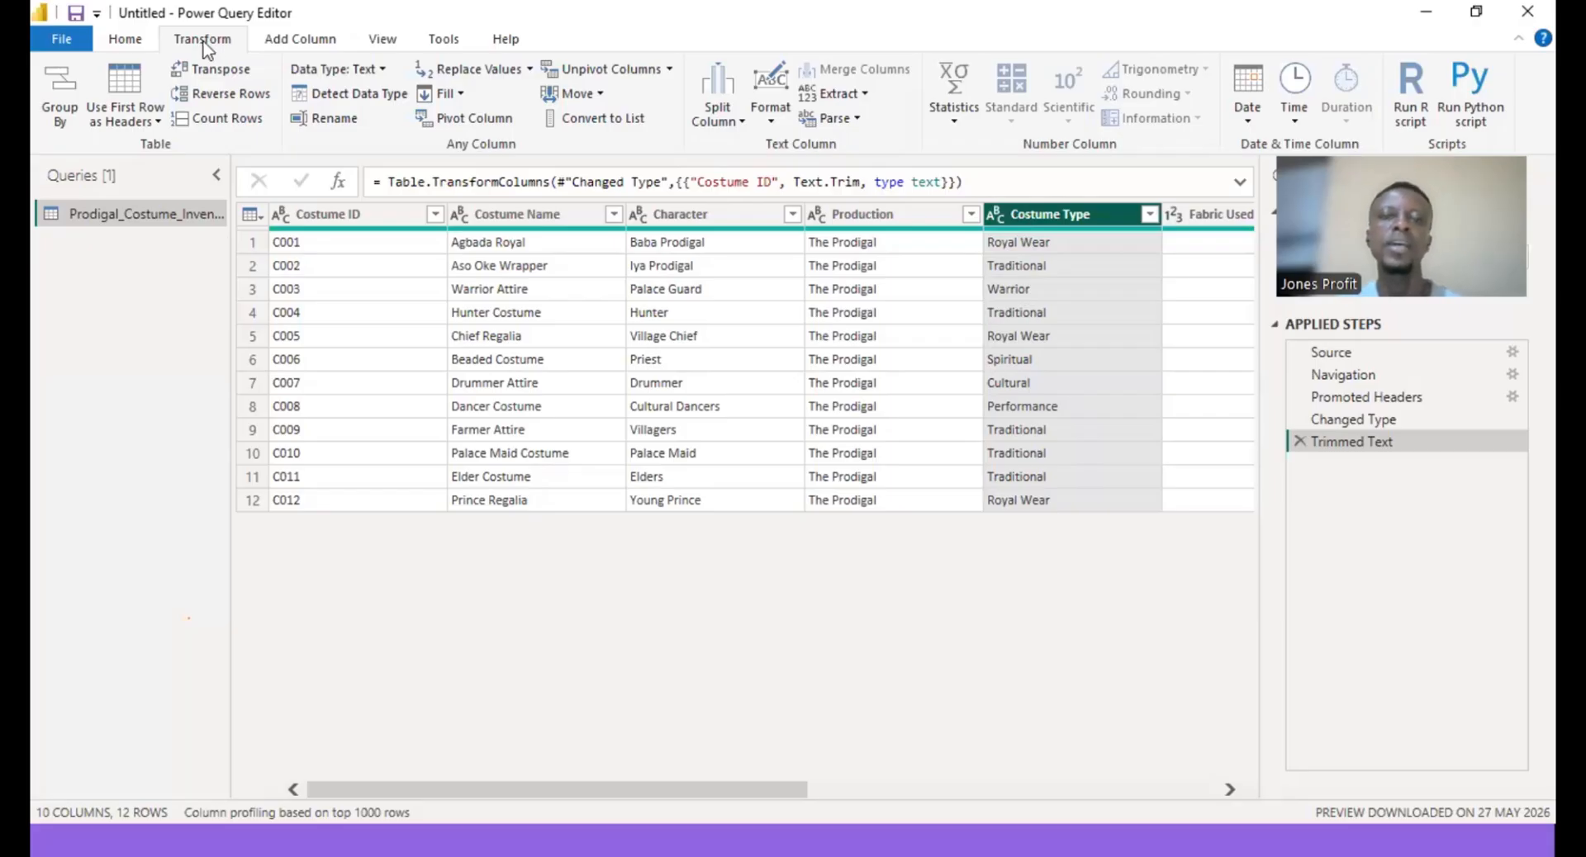
pyautogui.click(774, 124)
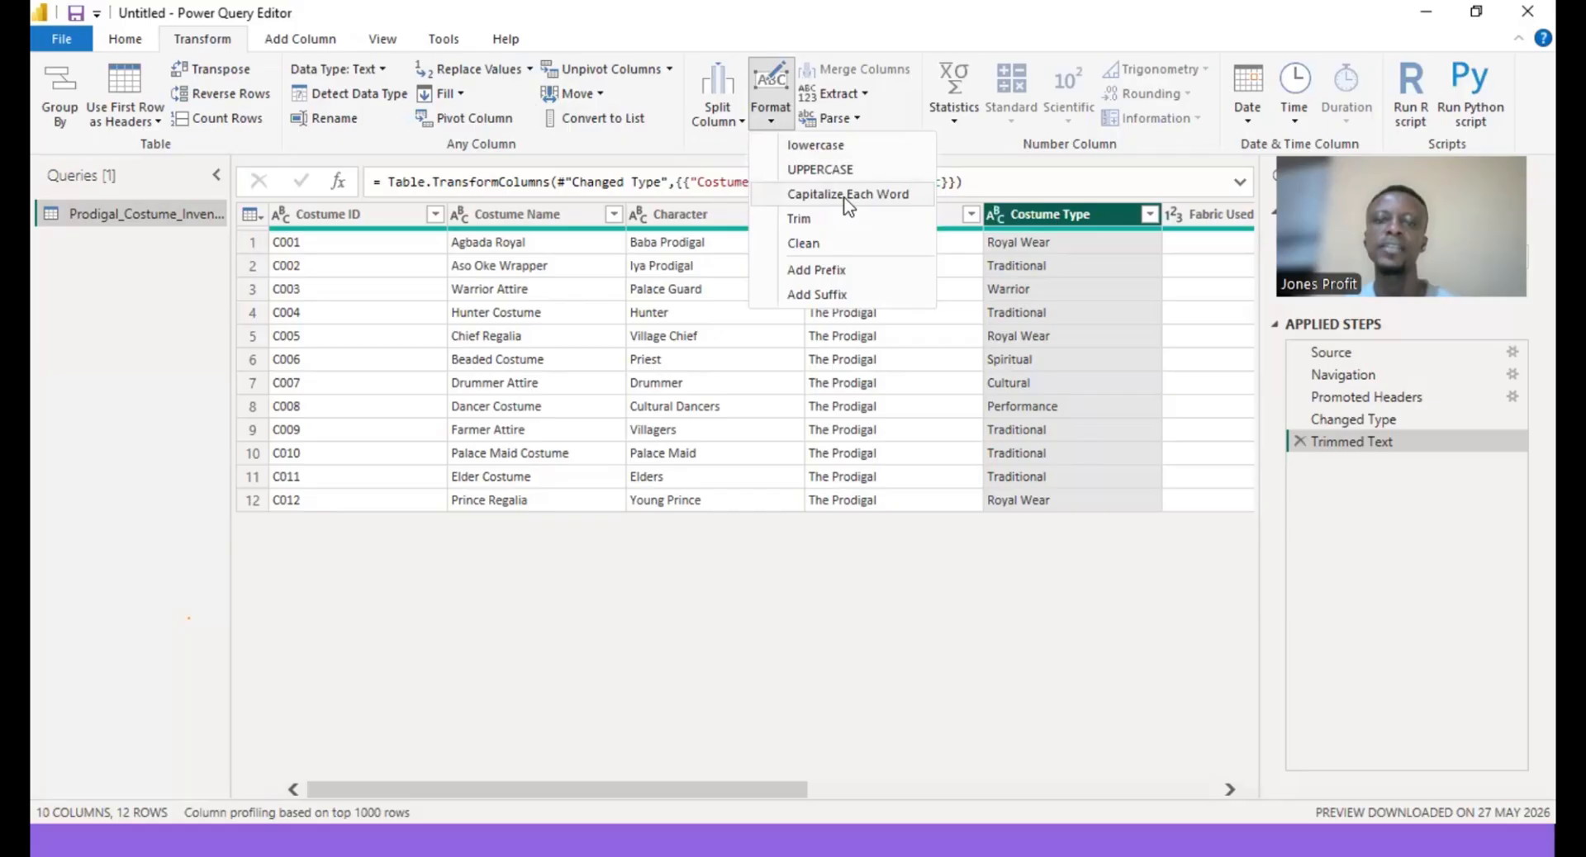
pyautogui.click(847, 196)
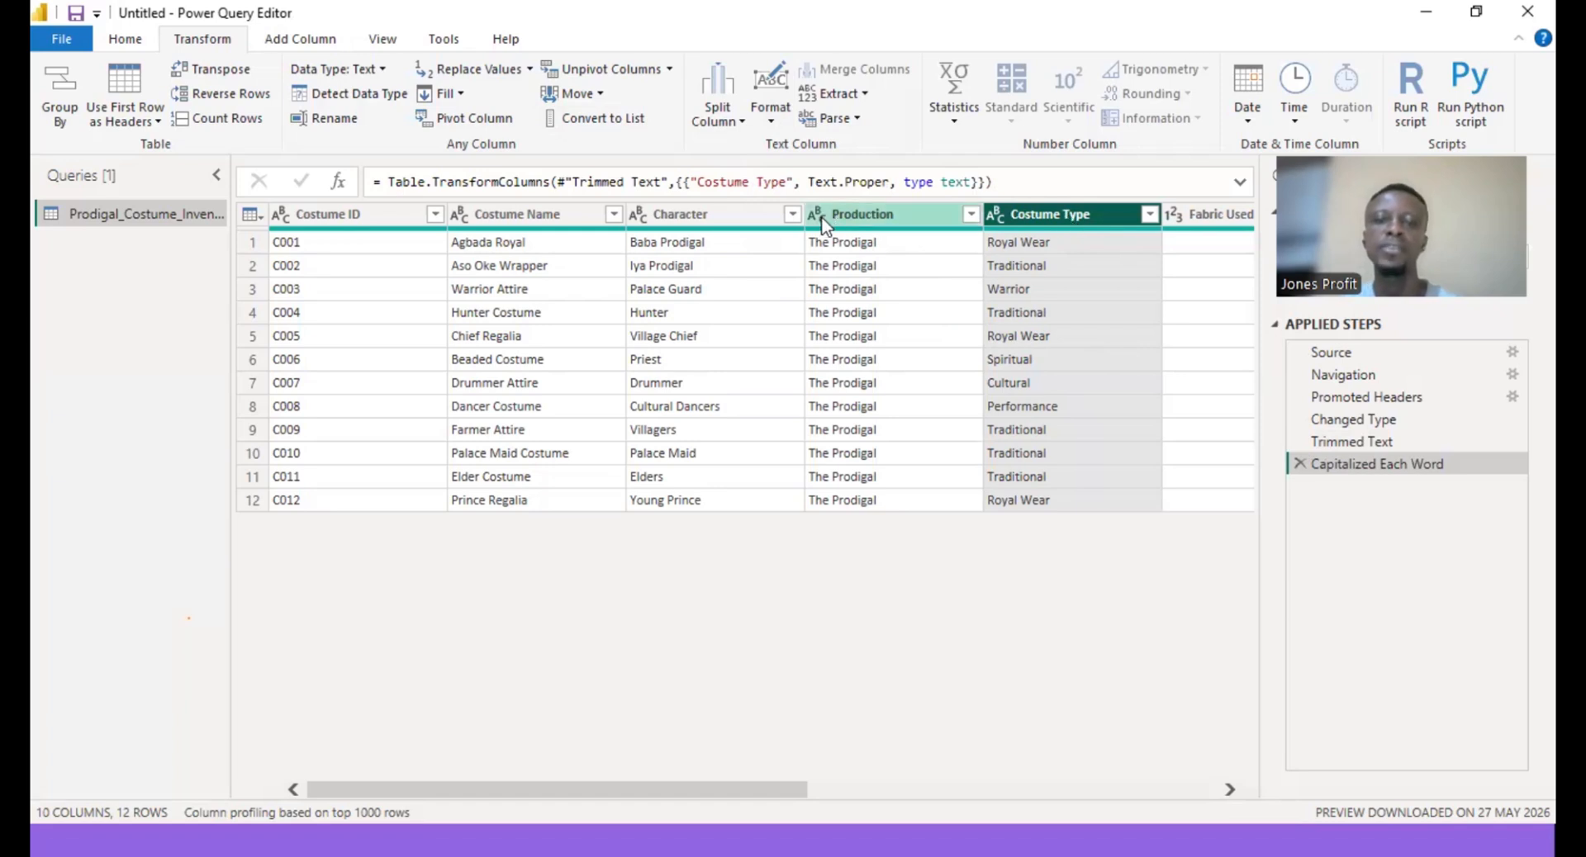
# - Apply Capitalize Each Word formatting to the Character column
pyautogui.click(687, 220)
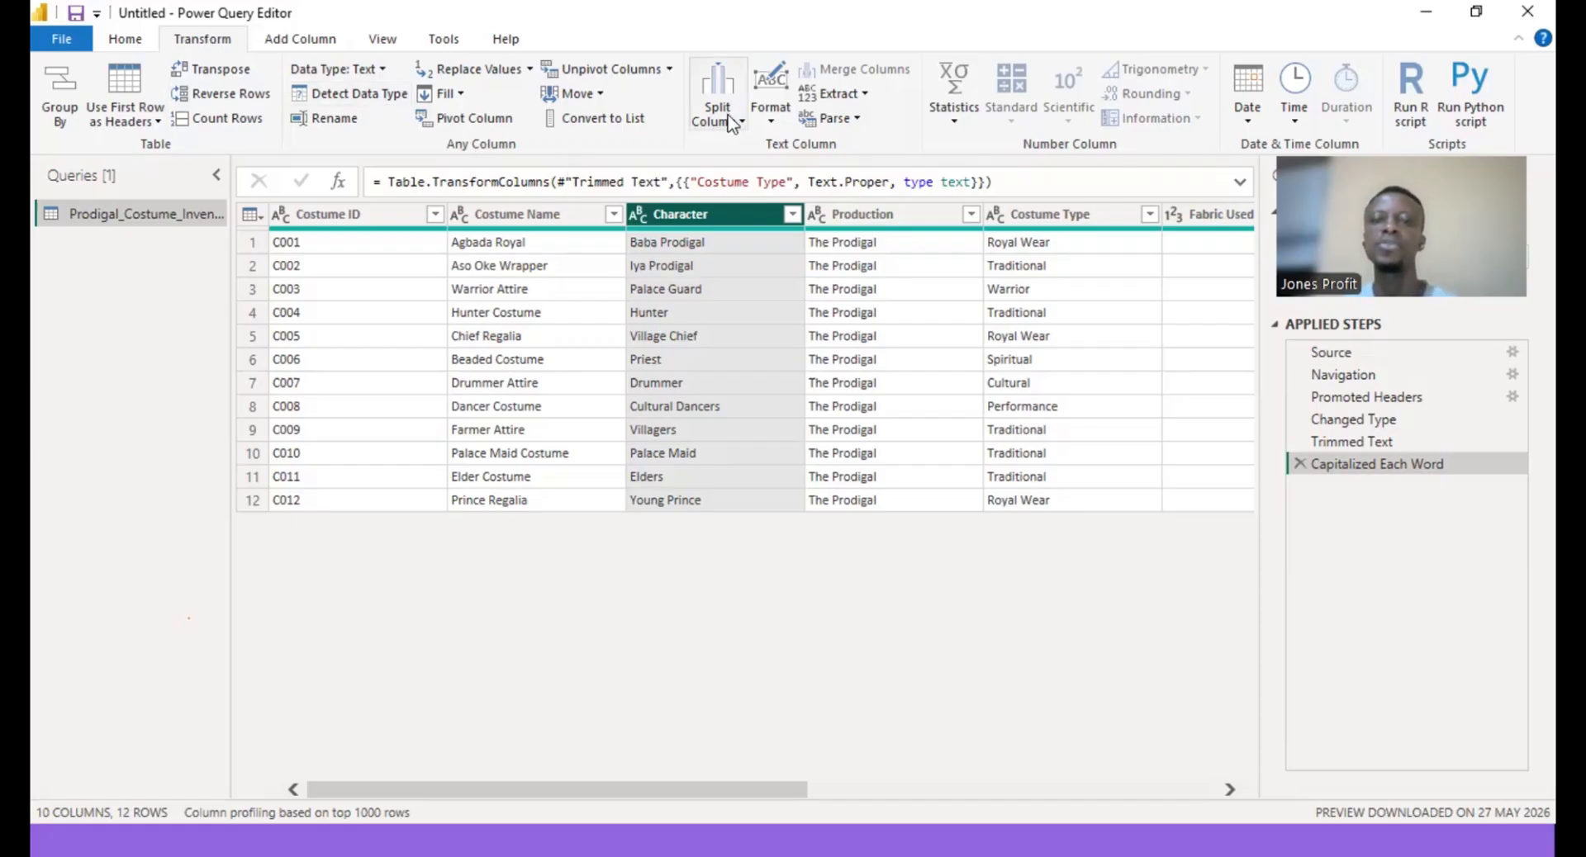
pyautogui.click(773, 121)
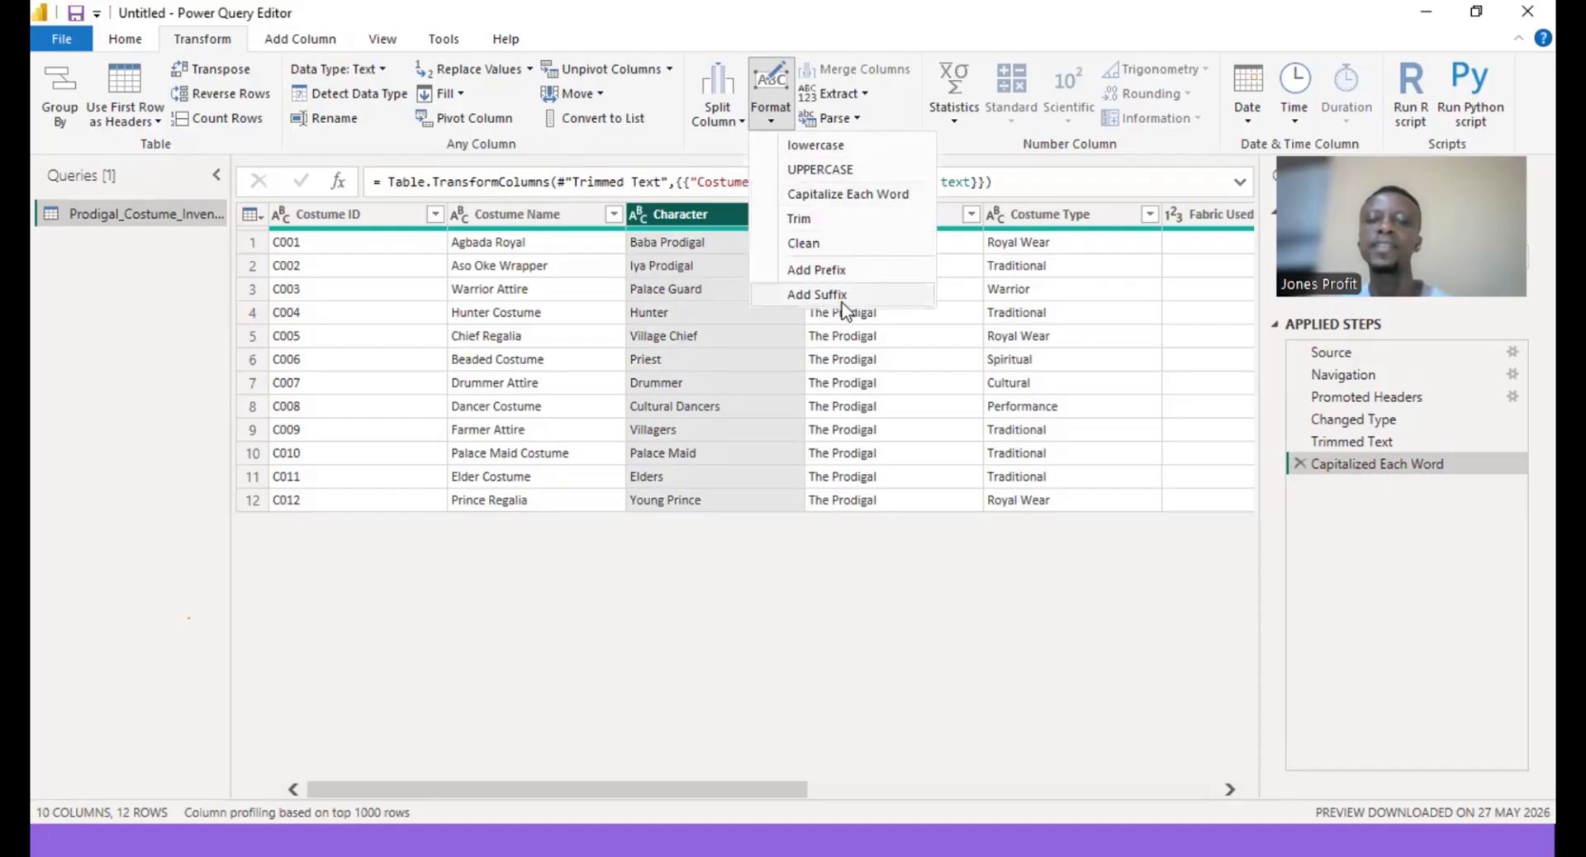
pyautogui.click(865, 198)
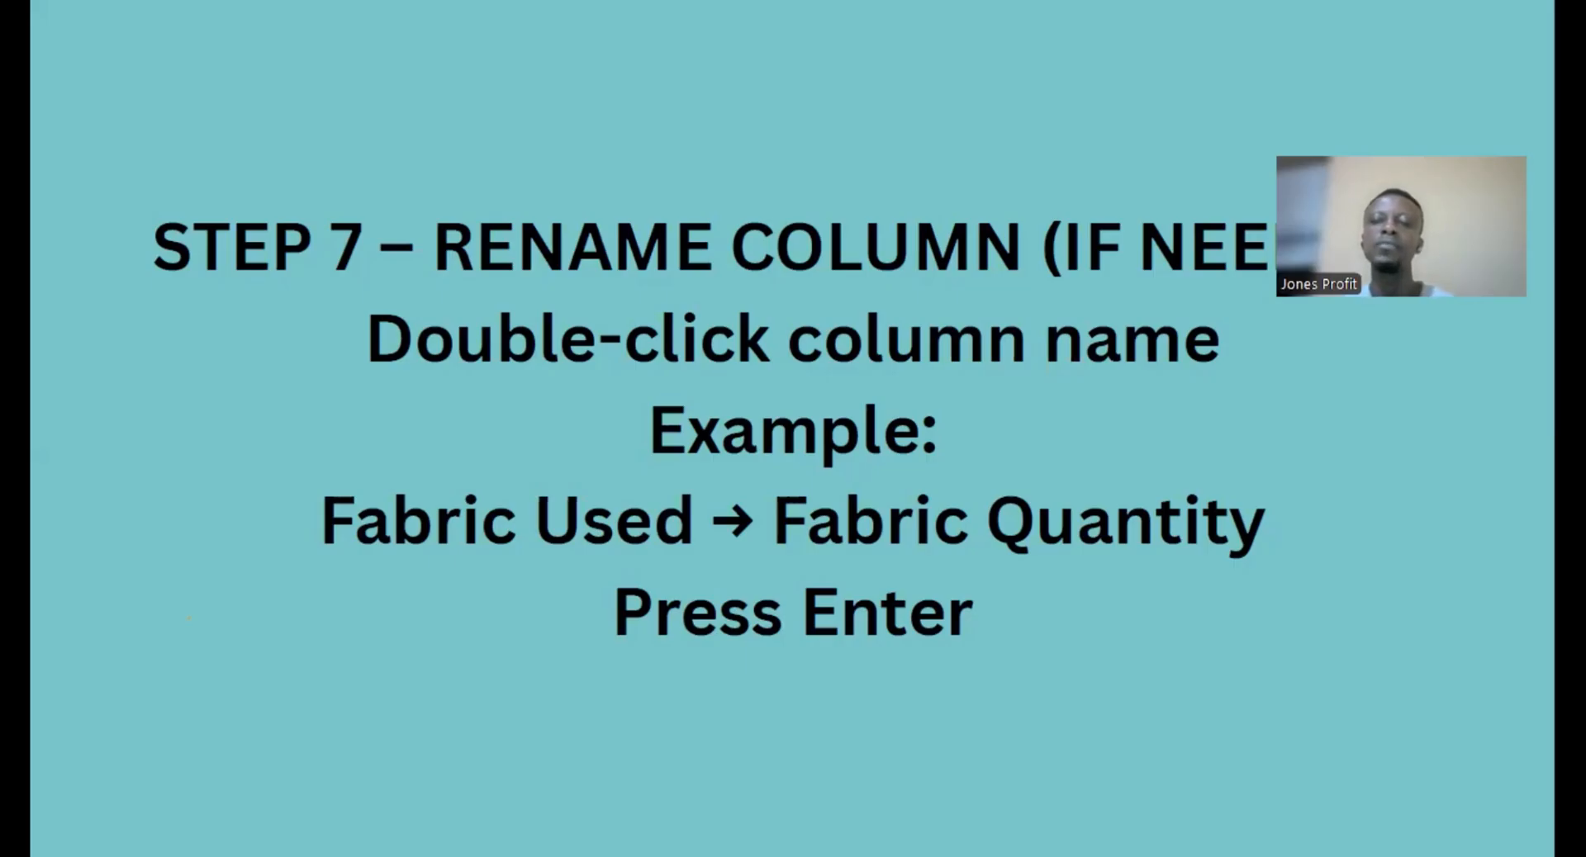
# - Open the Character, Production and Costume Type column headers for renaming without entering new names
pyautogui.press('Right')
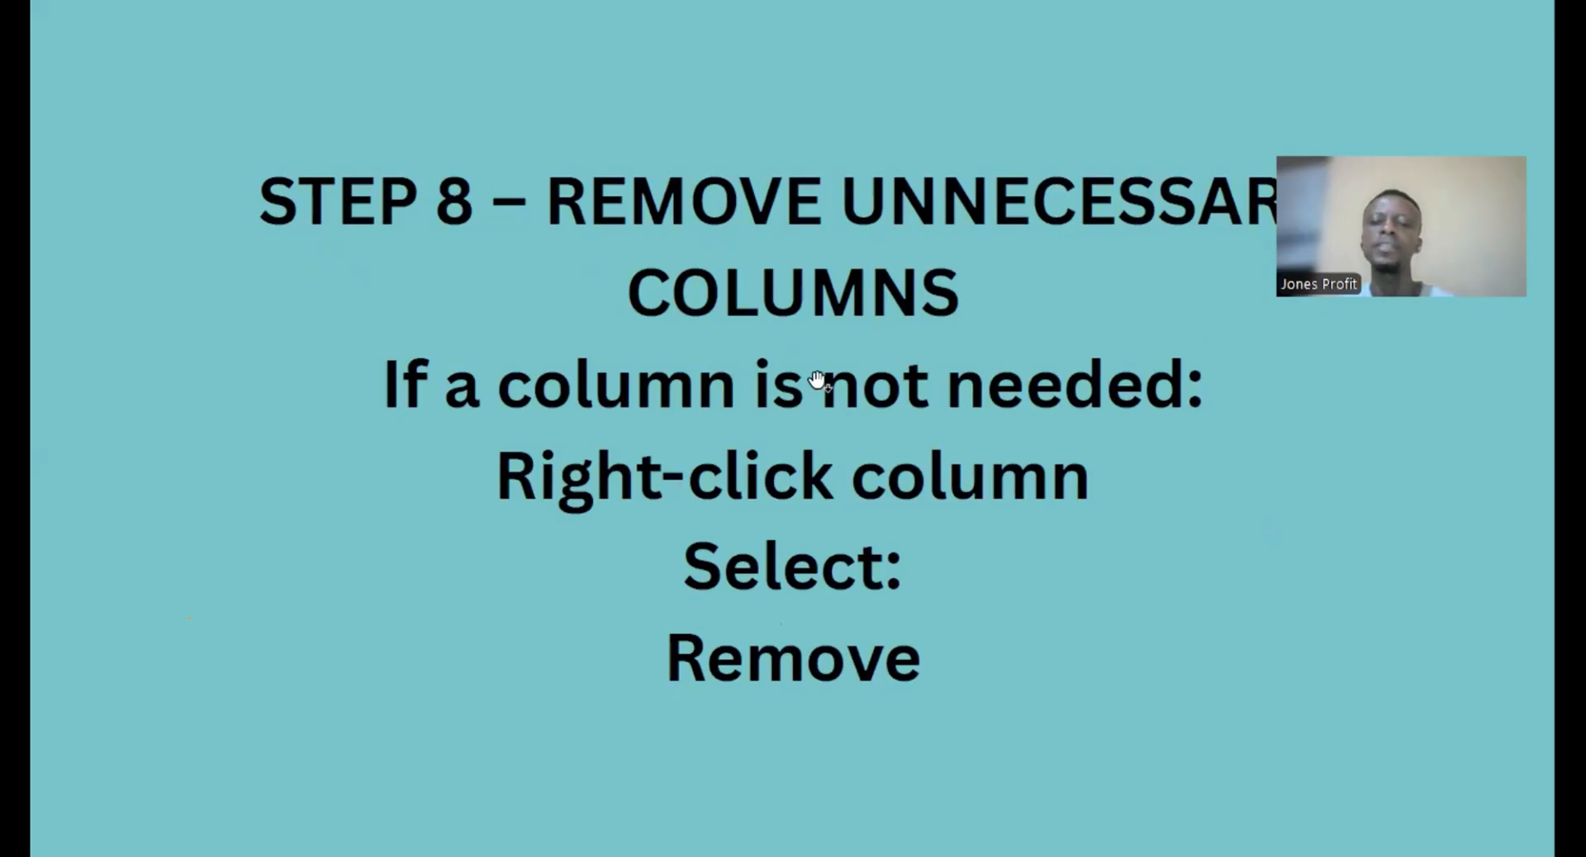
pyautogui.hotkey('alt', 'Tab')
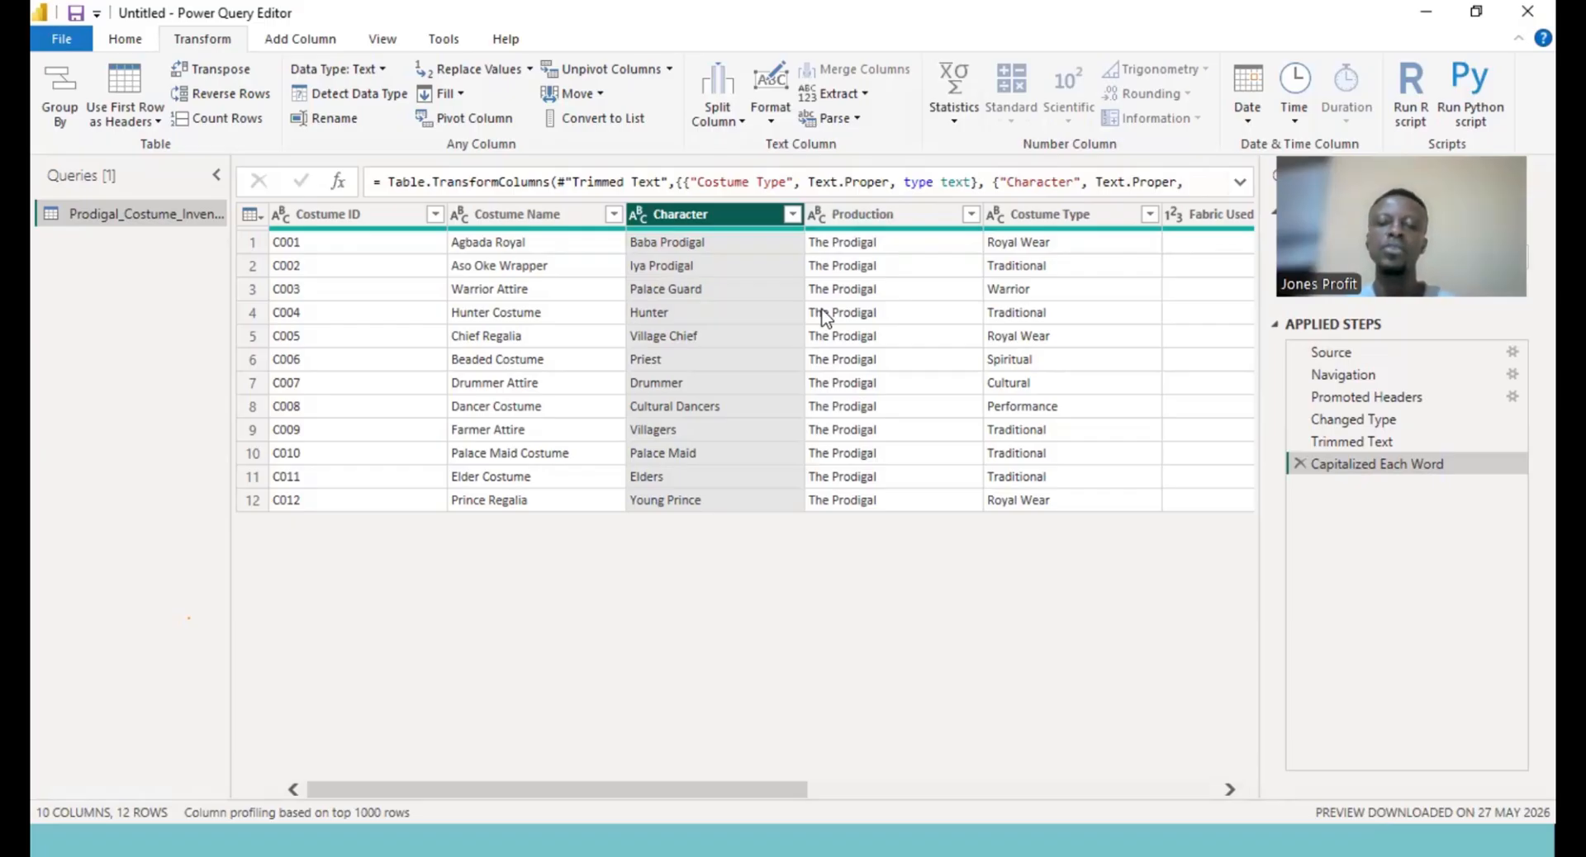
pyautogui.doubleClick(719, 209)
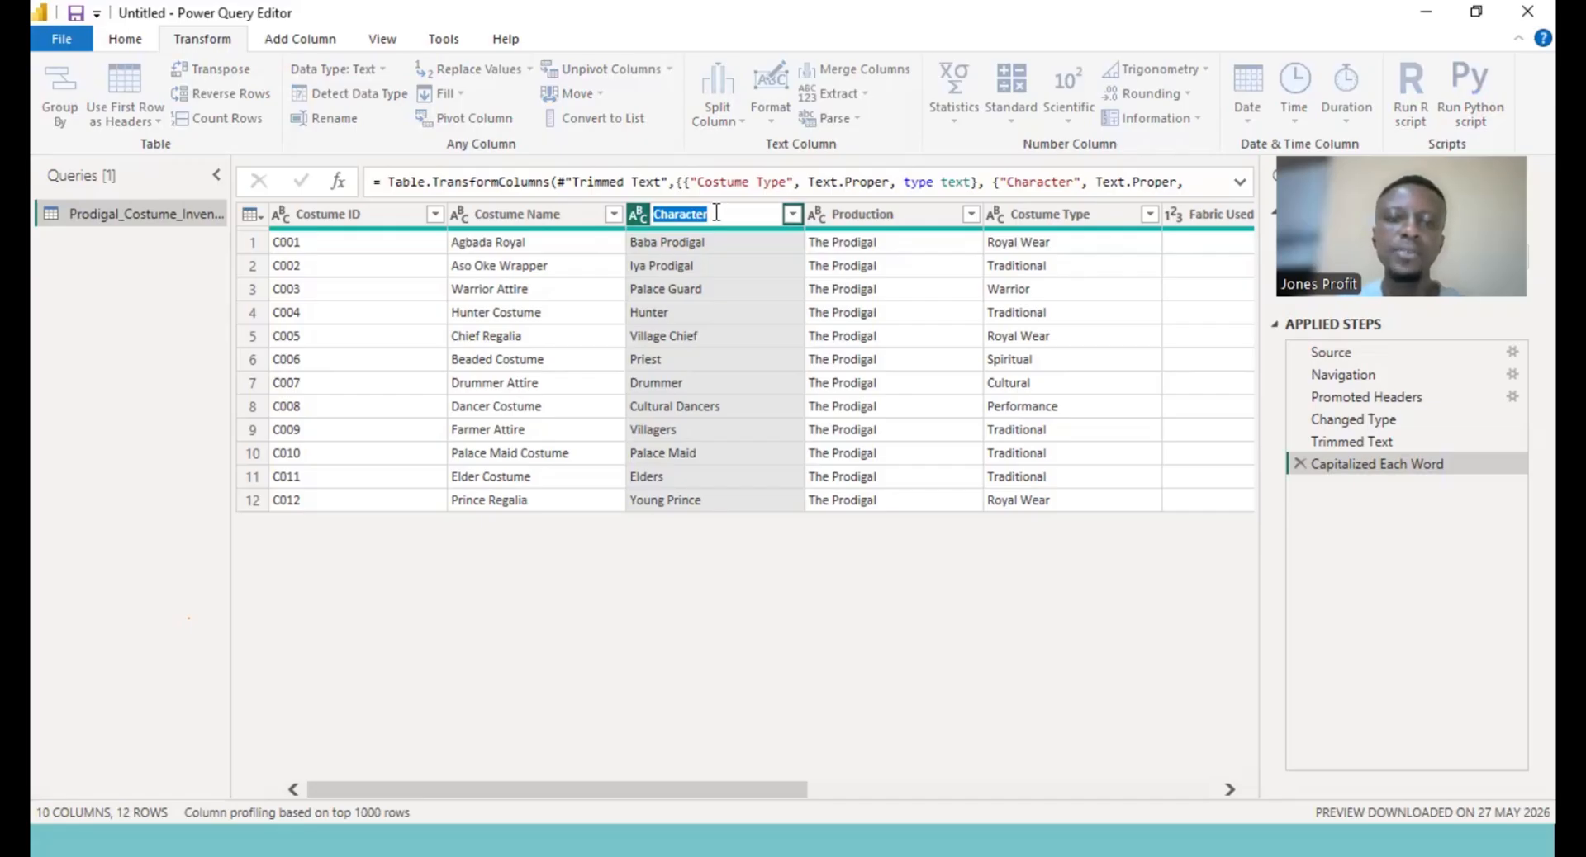
pyautogui.click(709, 215)
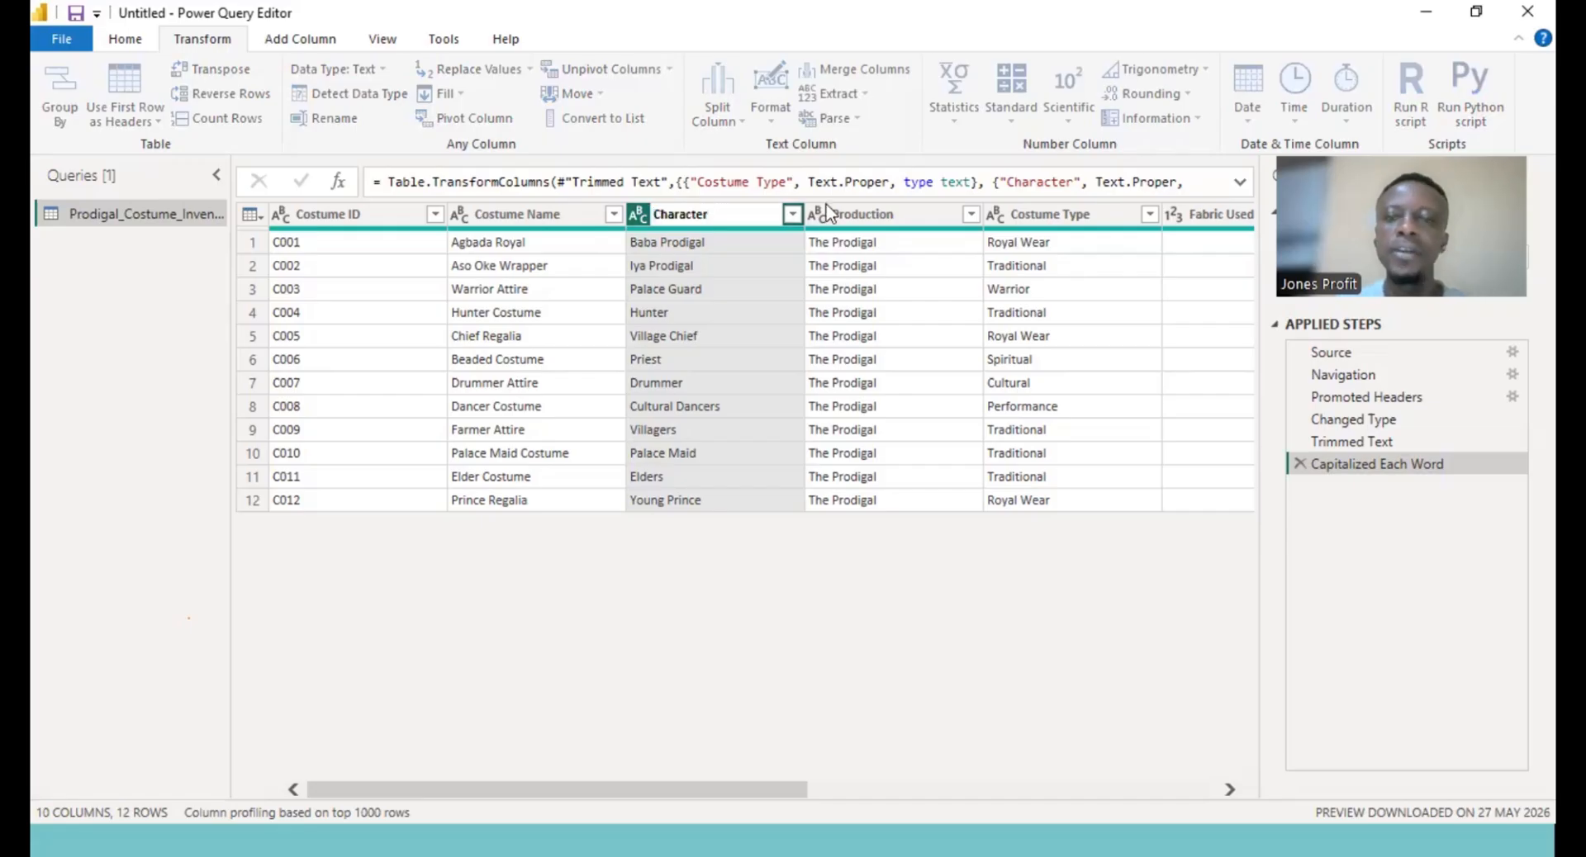
pyautogui.doubleClick(880, 215)
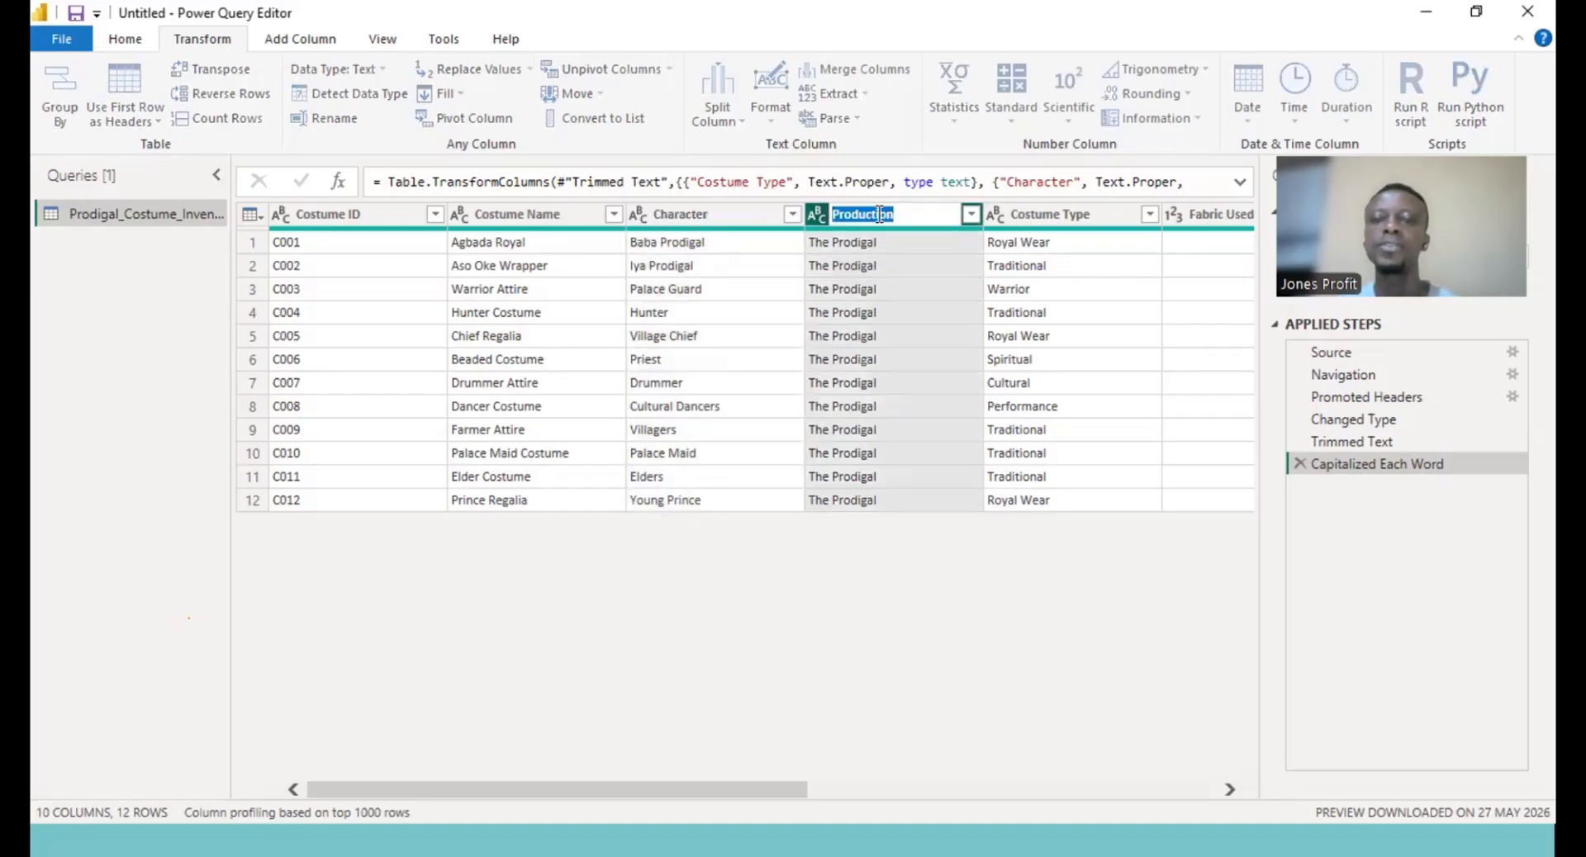
pyautogui.doubleClick(1063, 216)
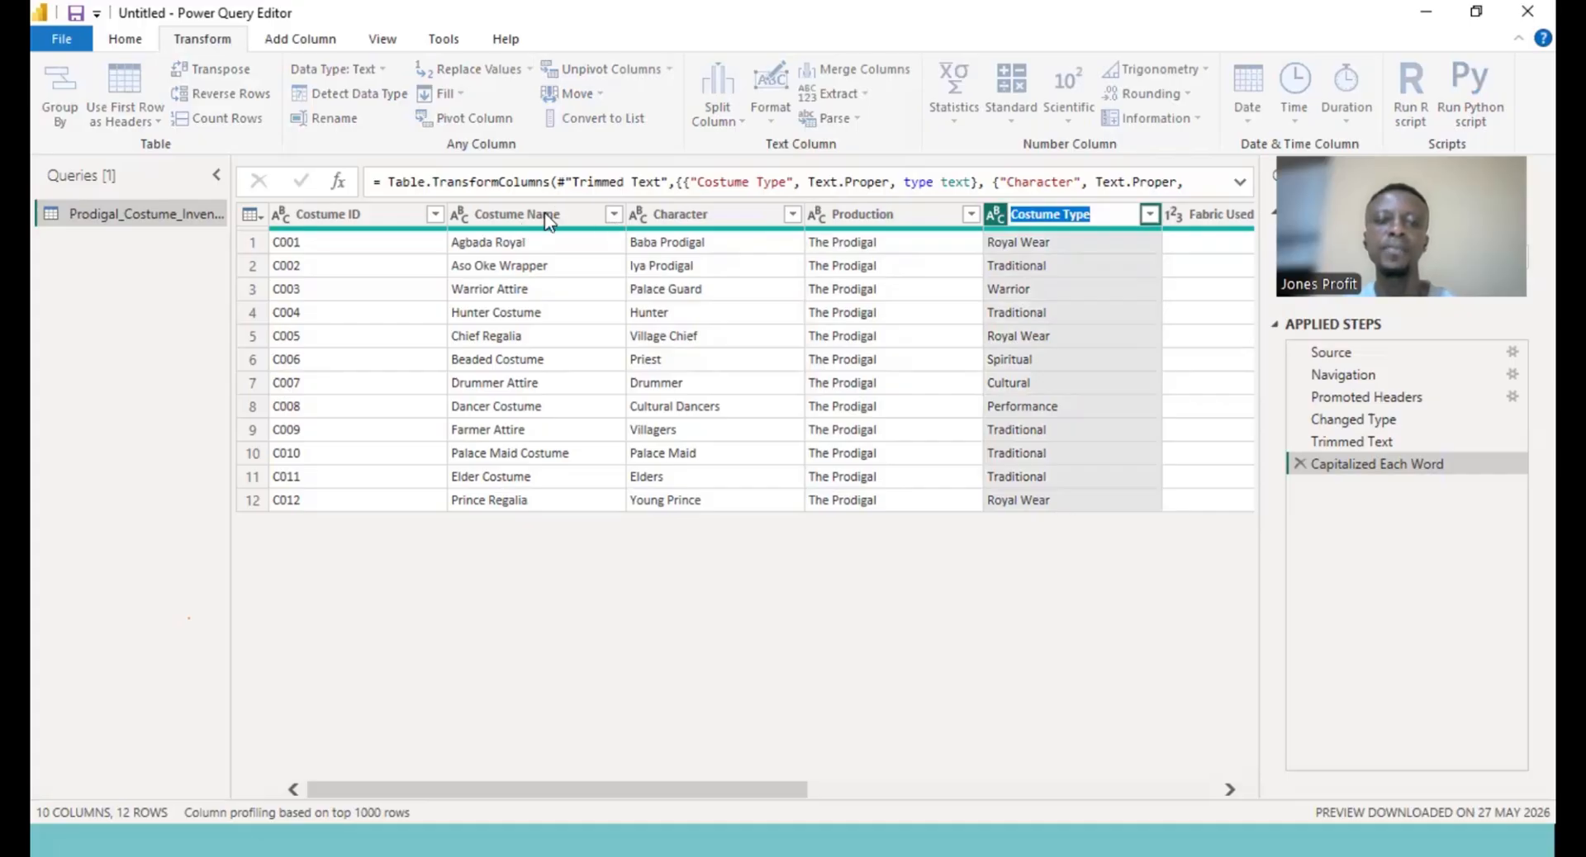
pyautogui.press('Return')
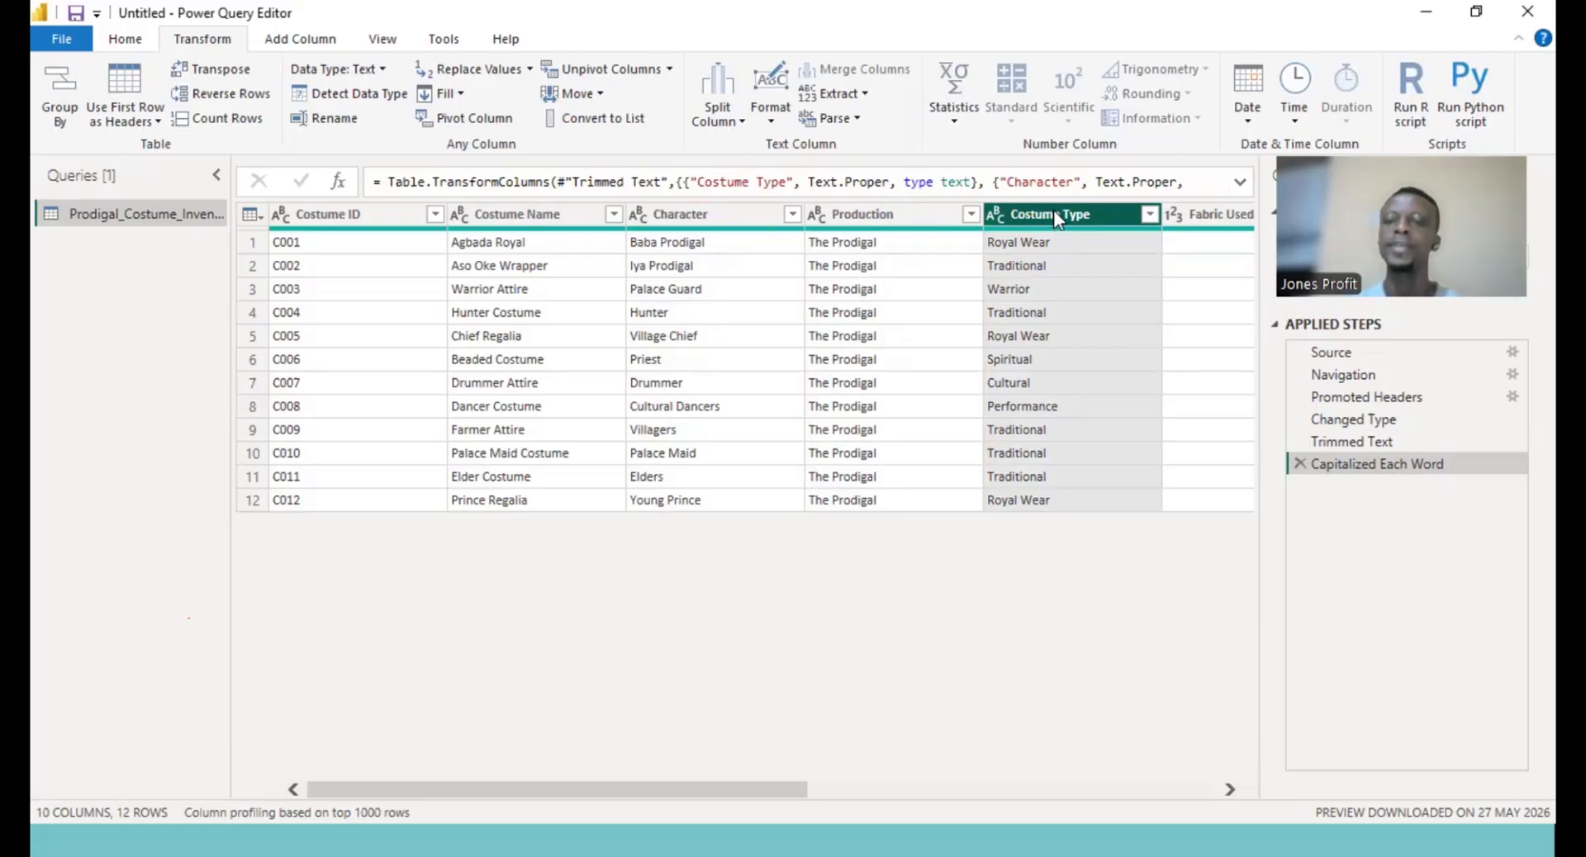
# - Open the Costume Type column's context menu and dismiss it
pyautogui.rightClick(1053, 210)
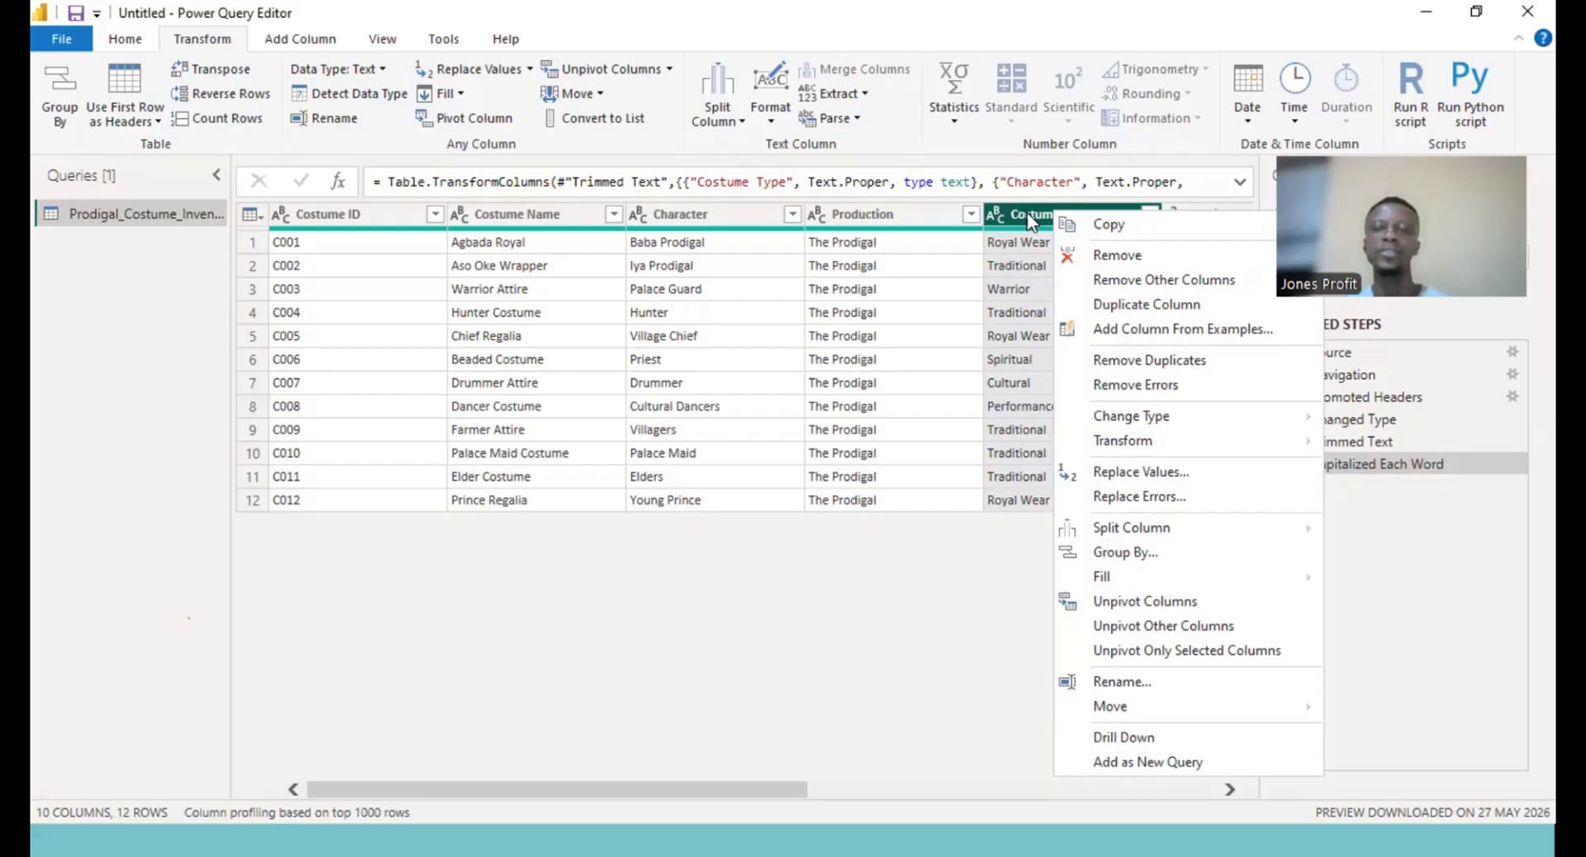
pyautogui.click(907, 252)
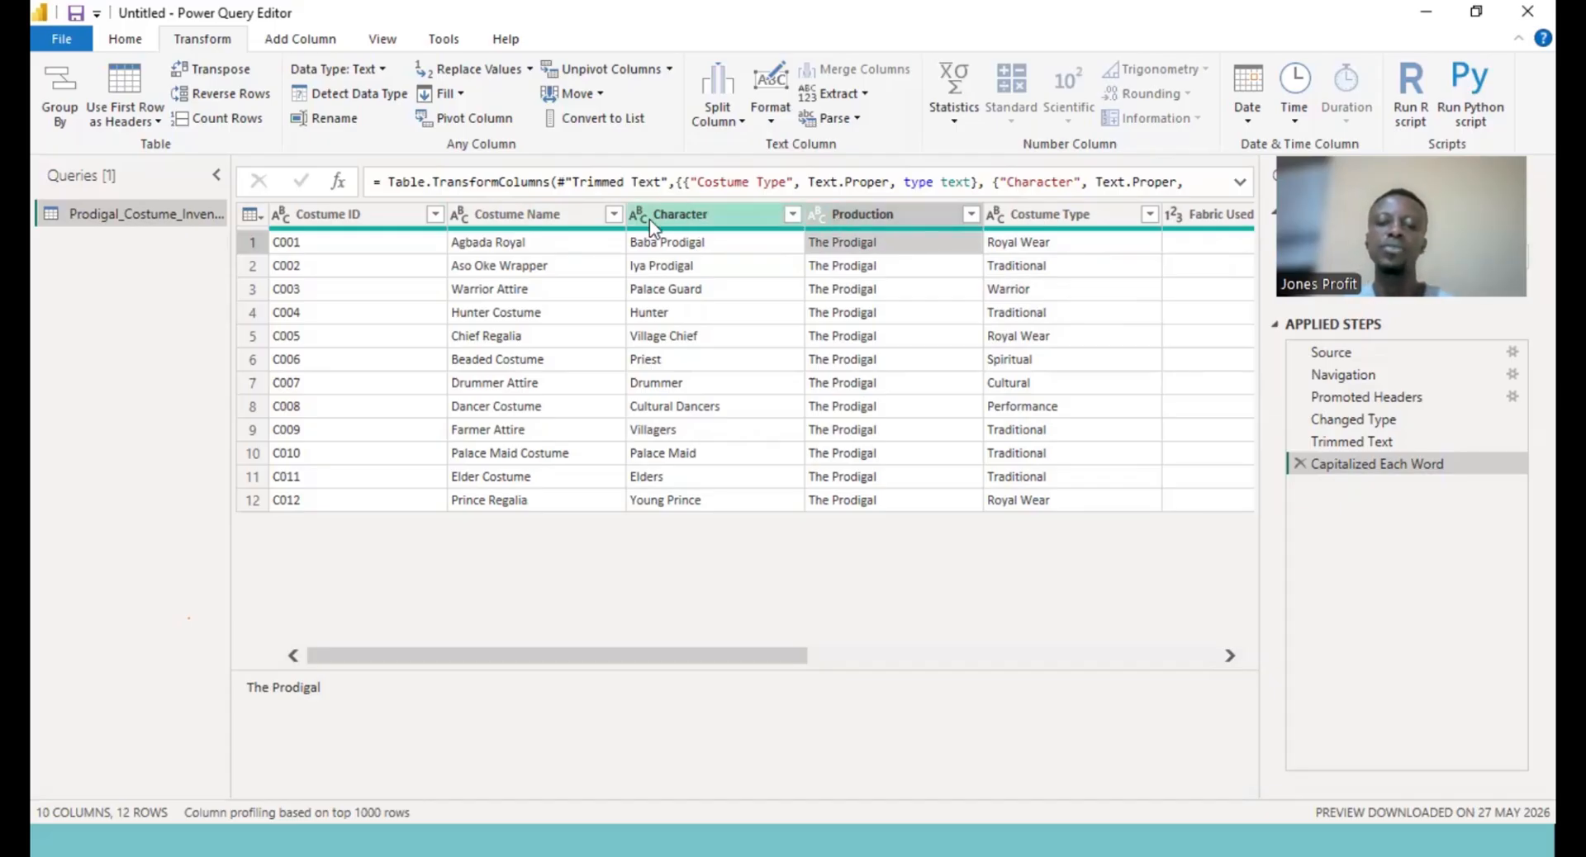
pyautogui.hotkey('alt', 'Tab')
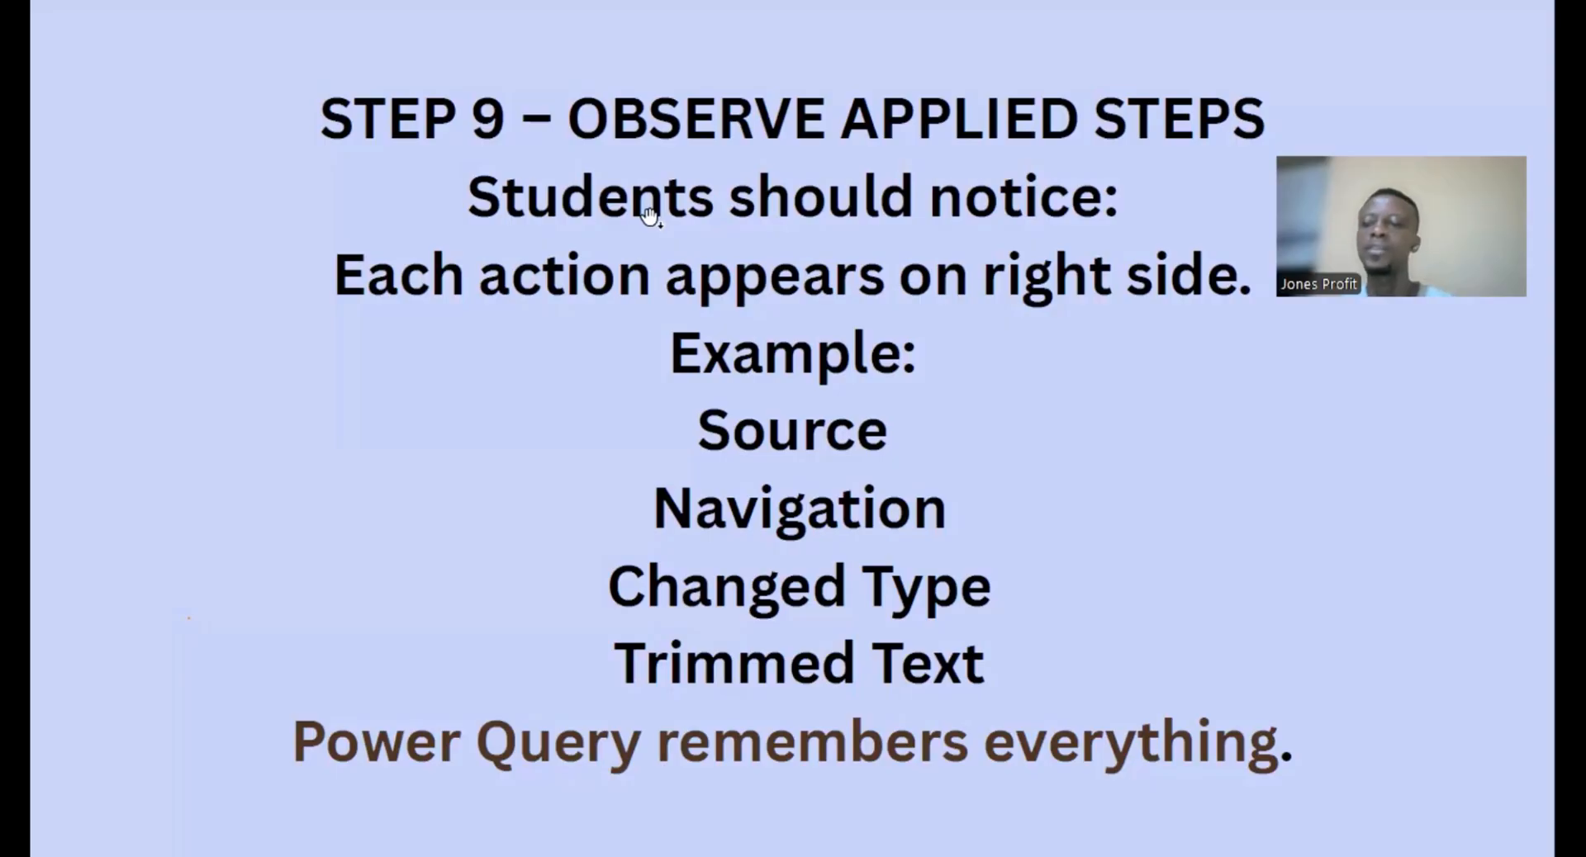
pyautogui.hotkey('alt', 'Tab')
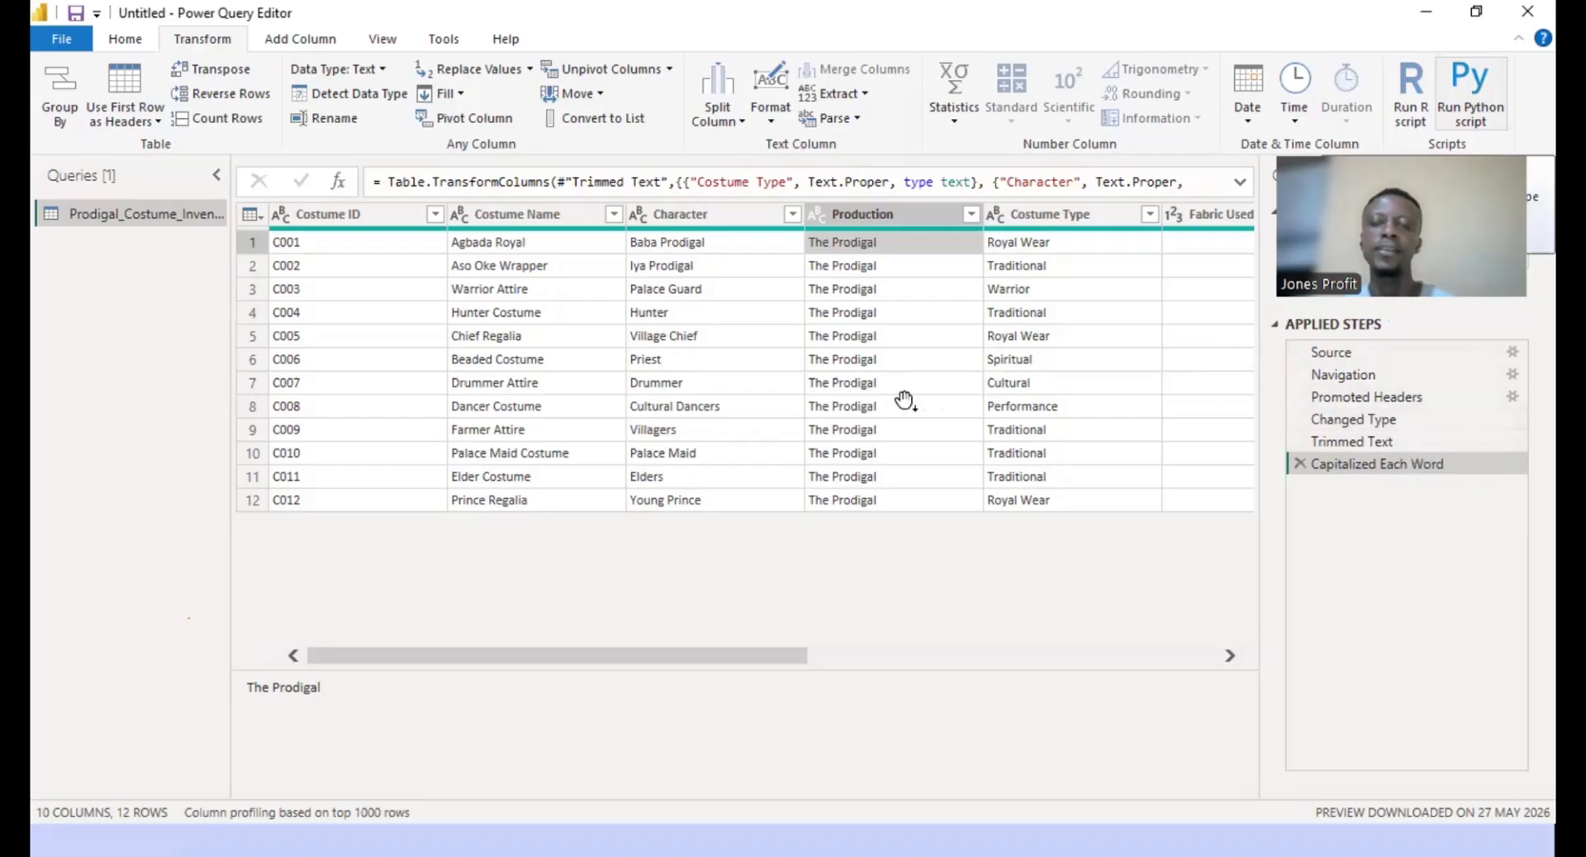
pyautogui.hotkey('alt', 'Tab')
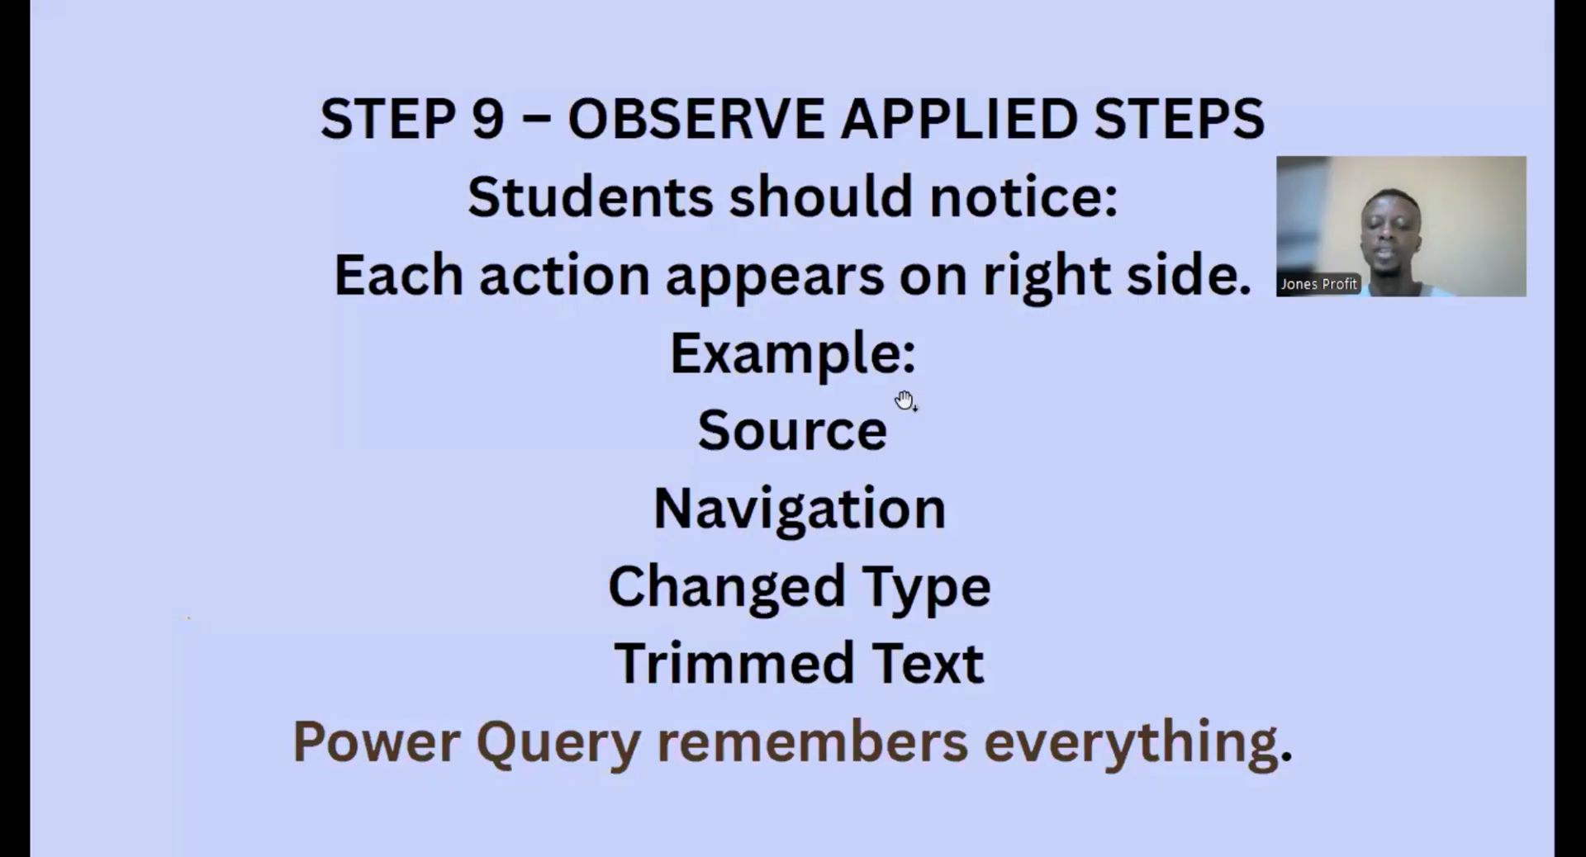
pyautogui.press('Right')
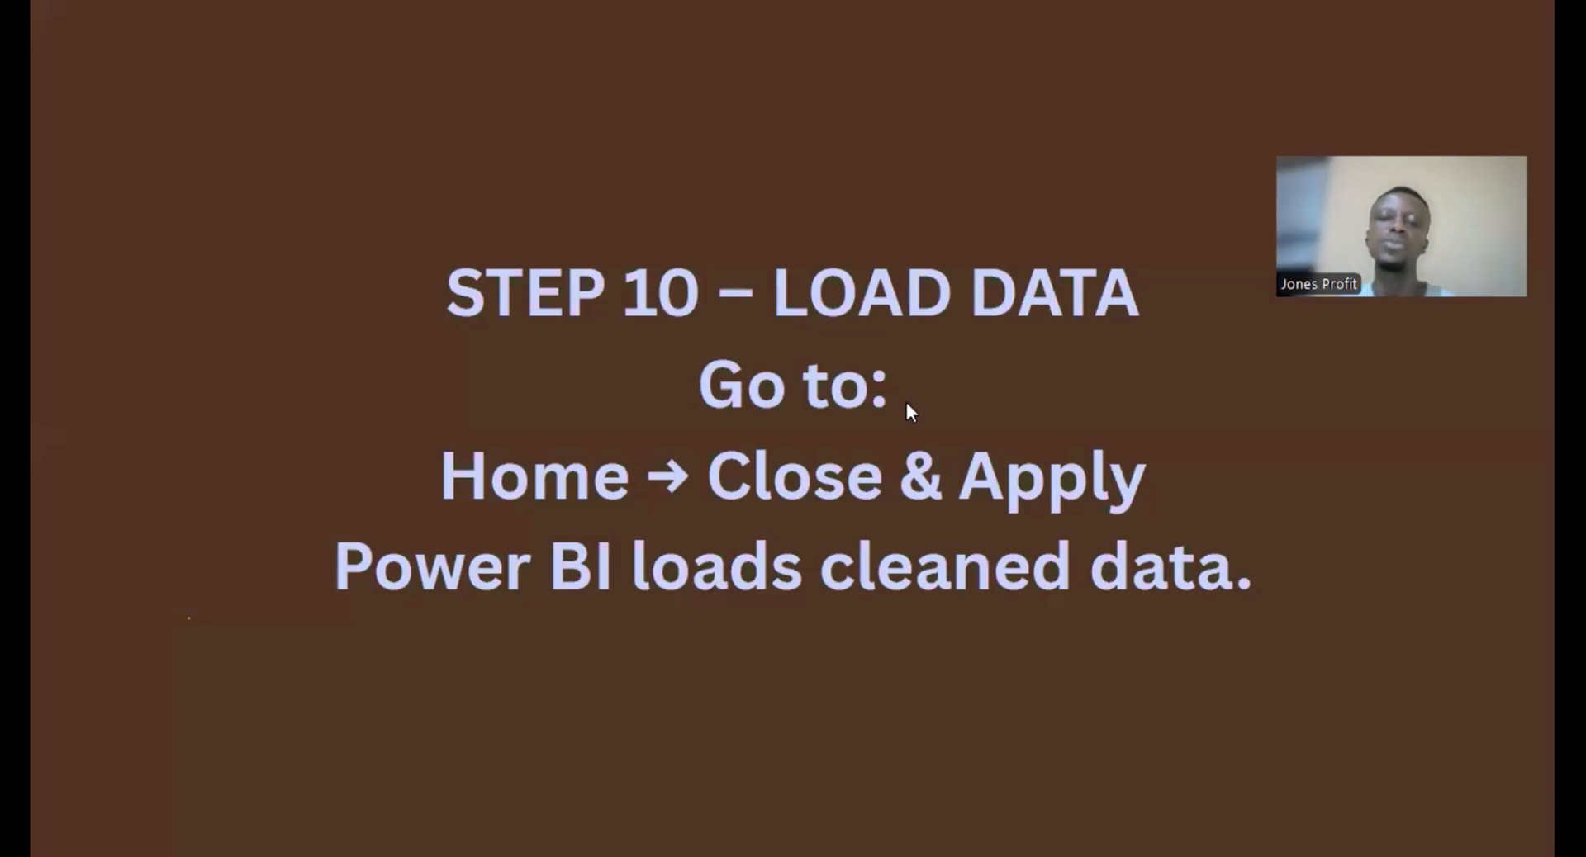
pyautogui.hotkey('alt', 'Tab')
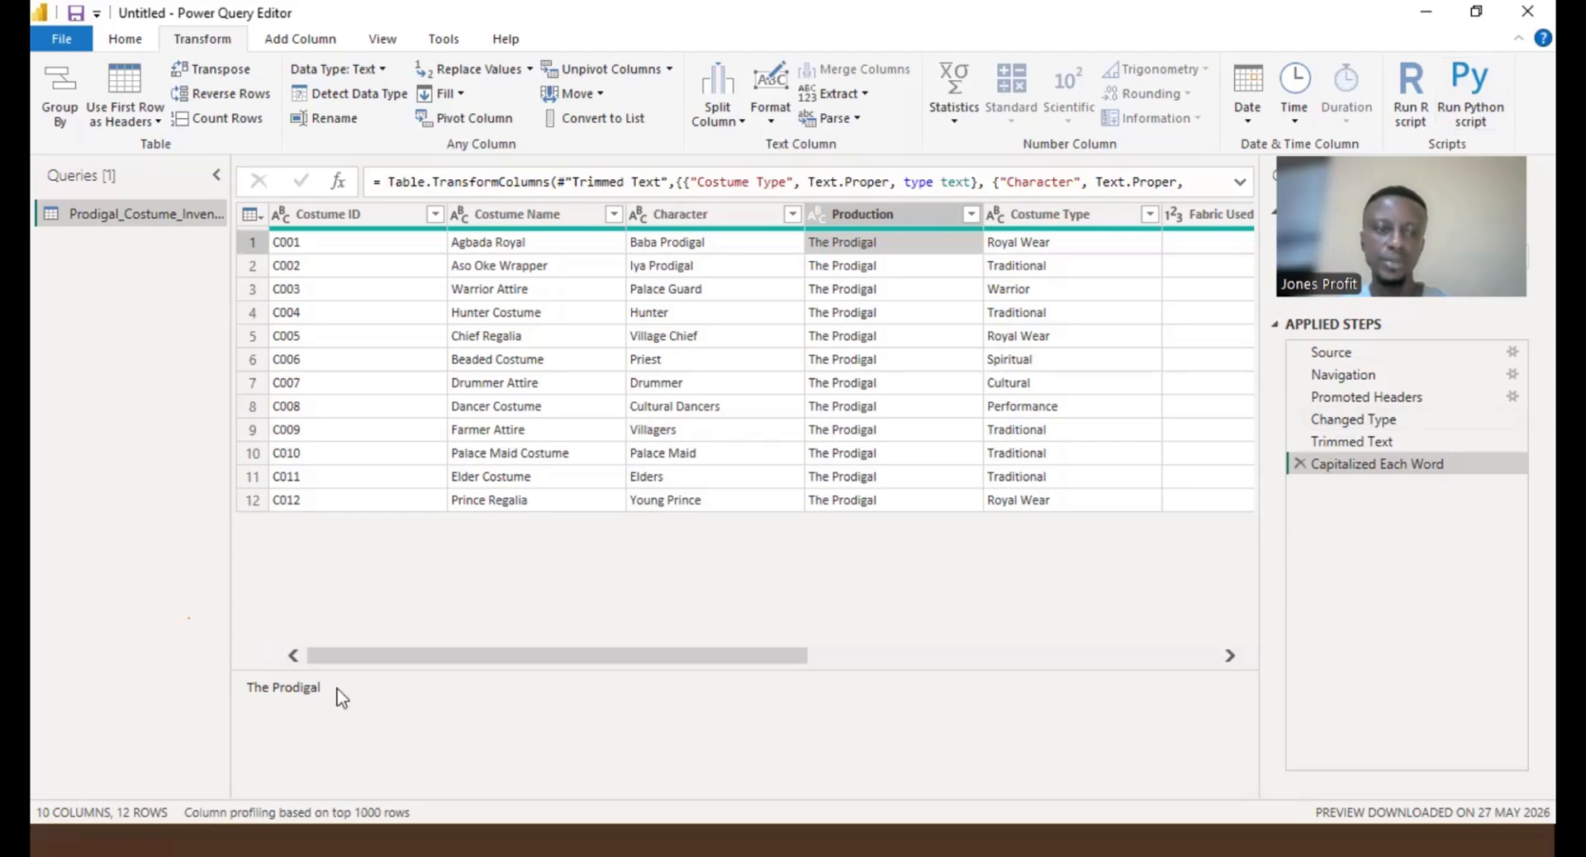
# - Close the Power Query Editor and apply the changes to load the cleaned costume inventory data
pyautogui.moveTo(552, 652); pyautogui.dragTo(390, 667)
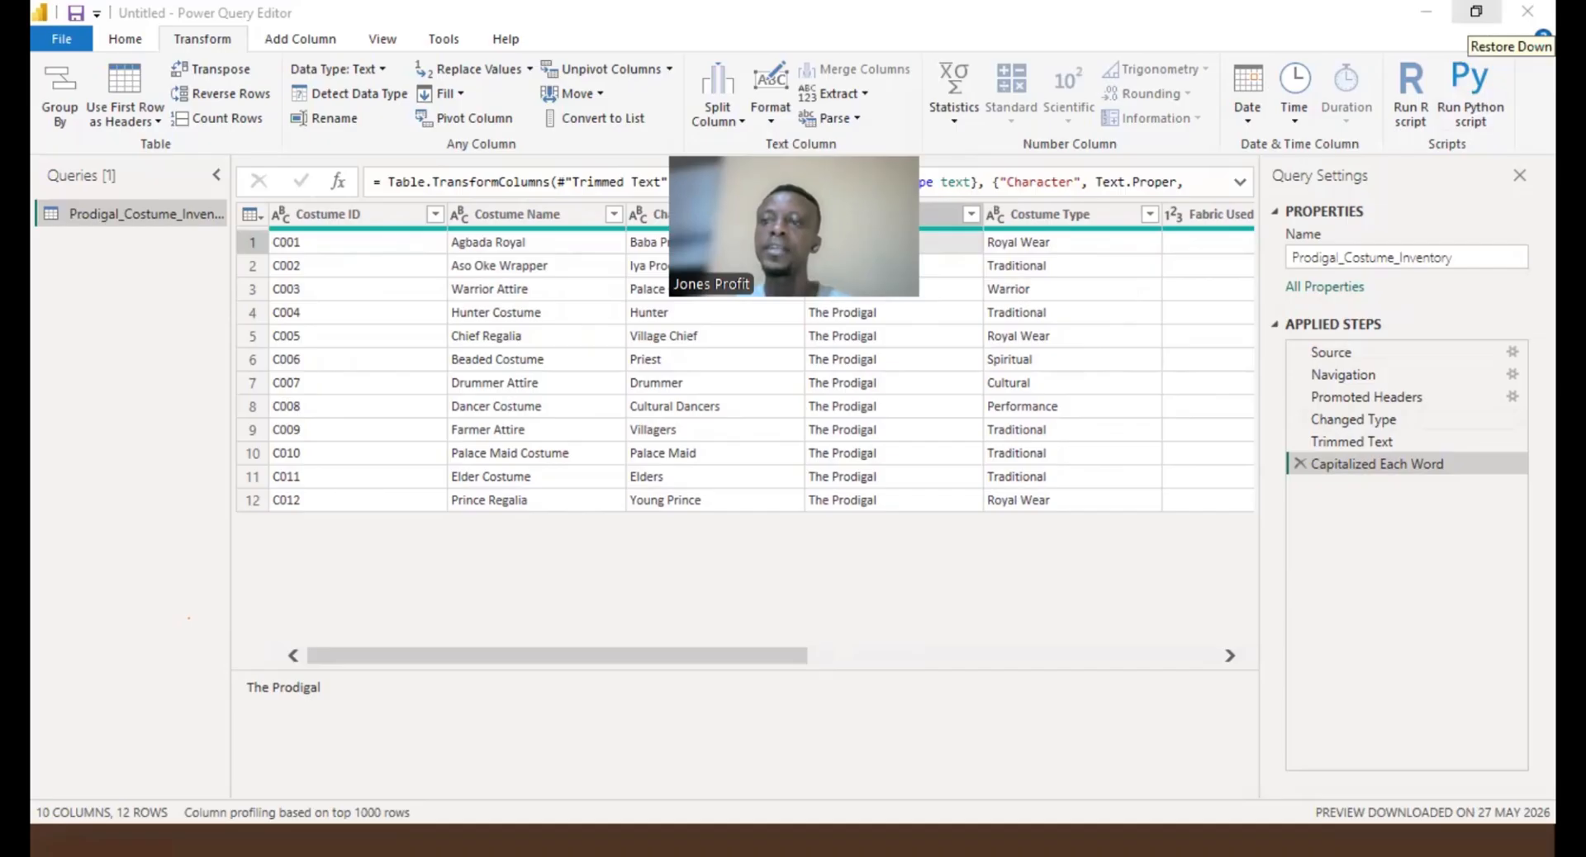
pyautogui.click(1476, 12)
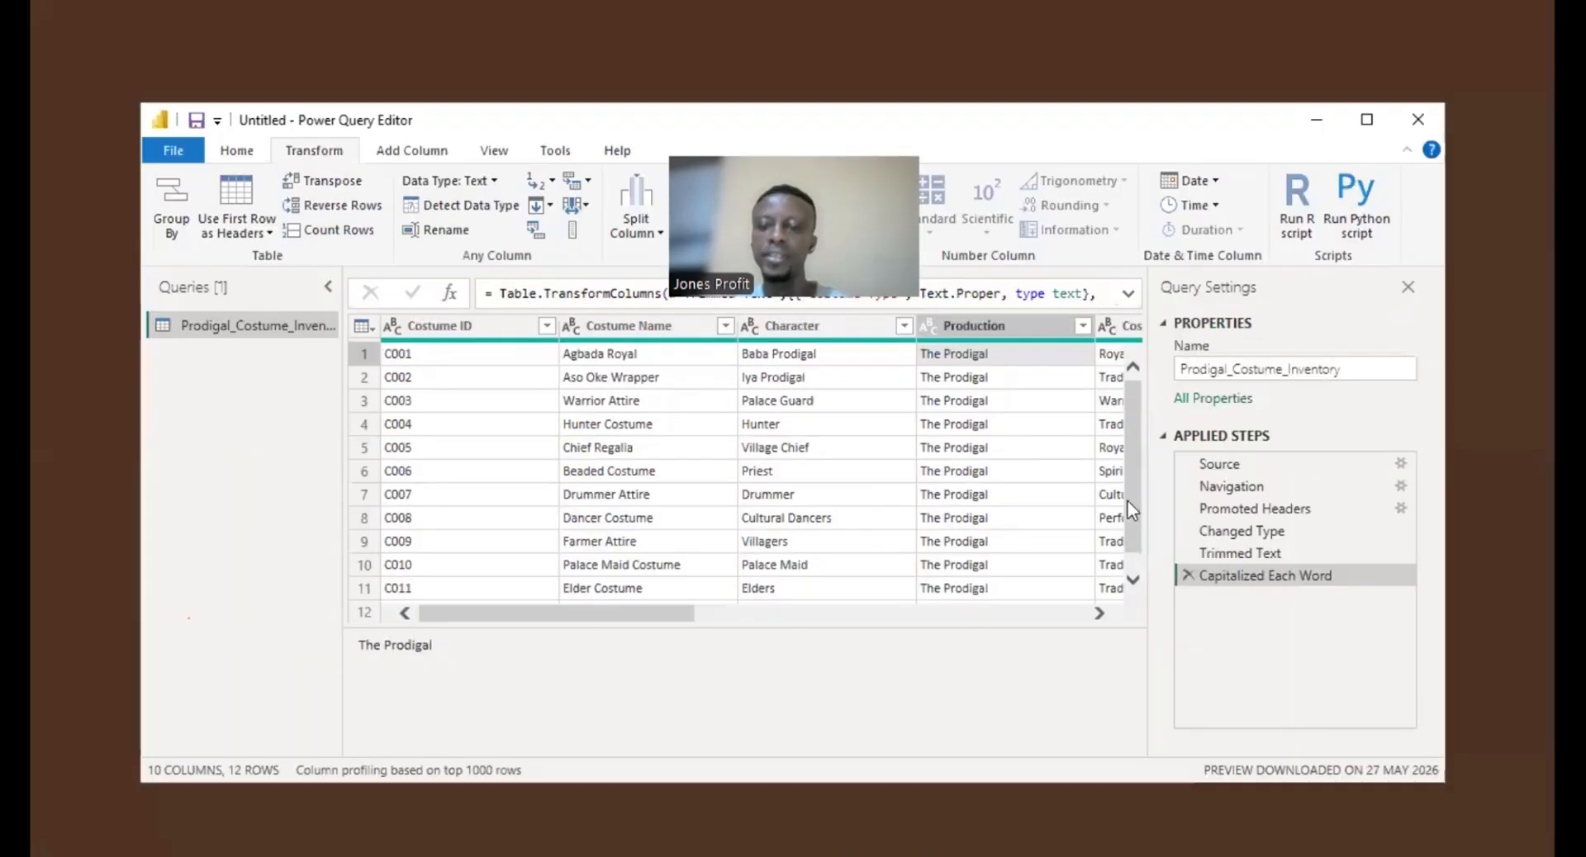
pyautogui.scroll(-1, 1132, 503)
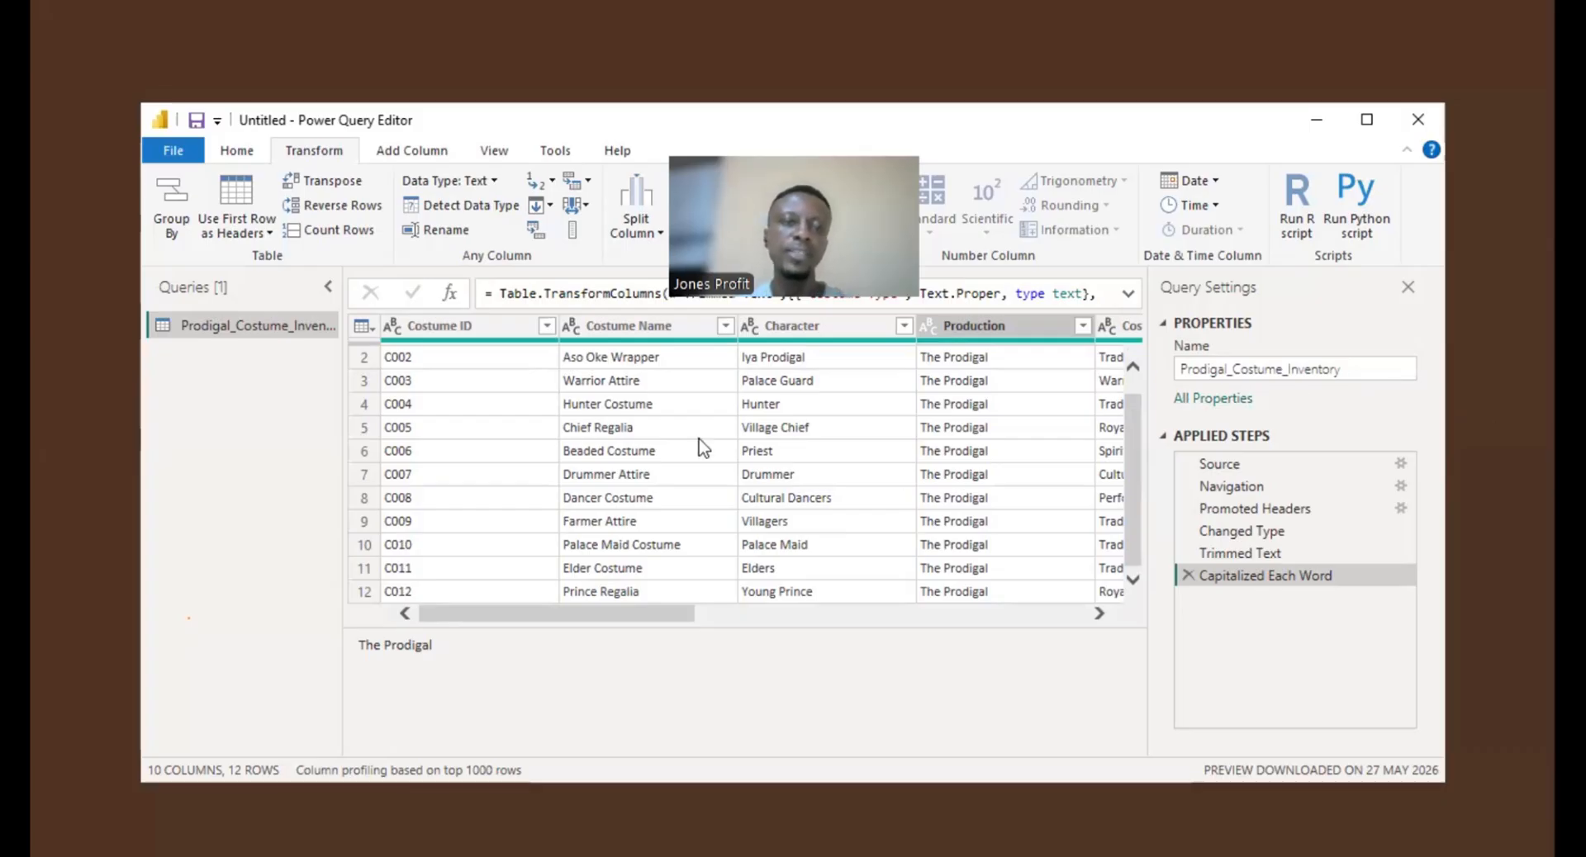
pyautogui.click(241, 155)
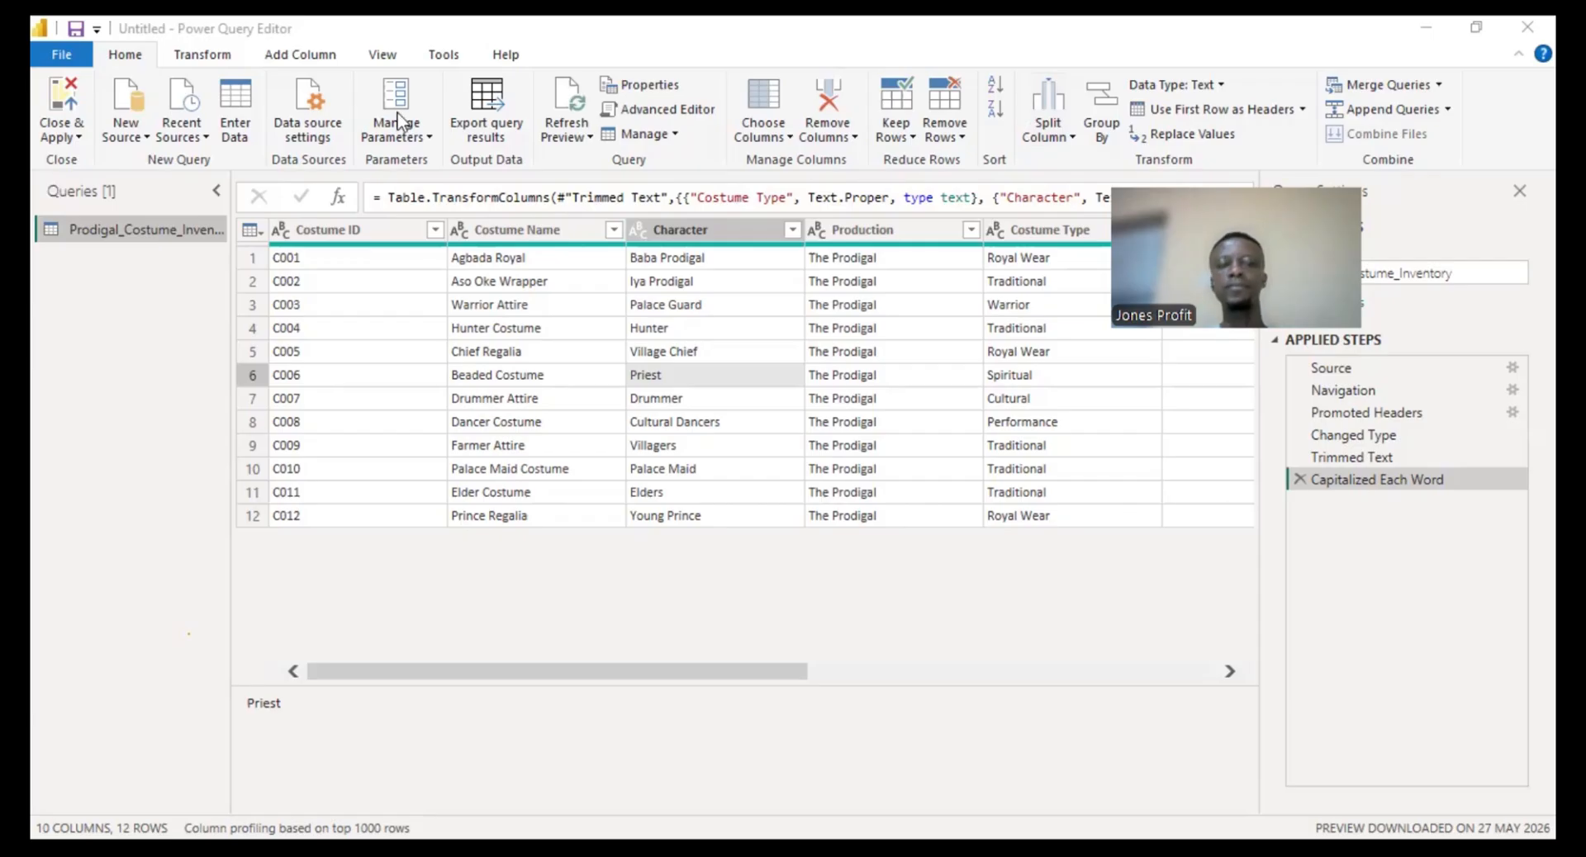
pyautogui.click(59, 127)
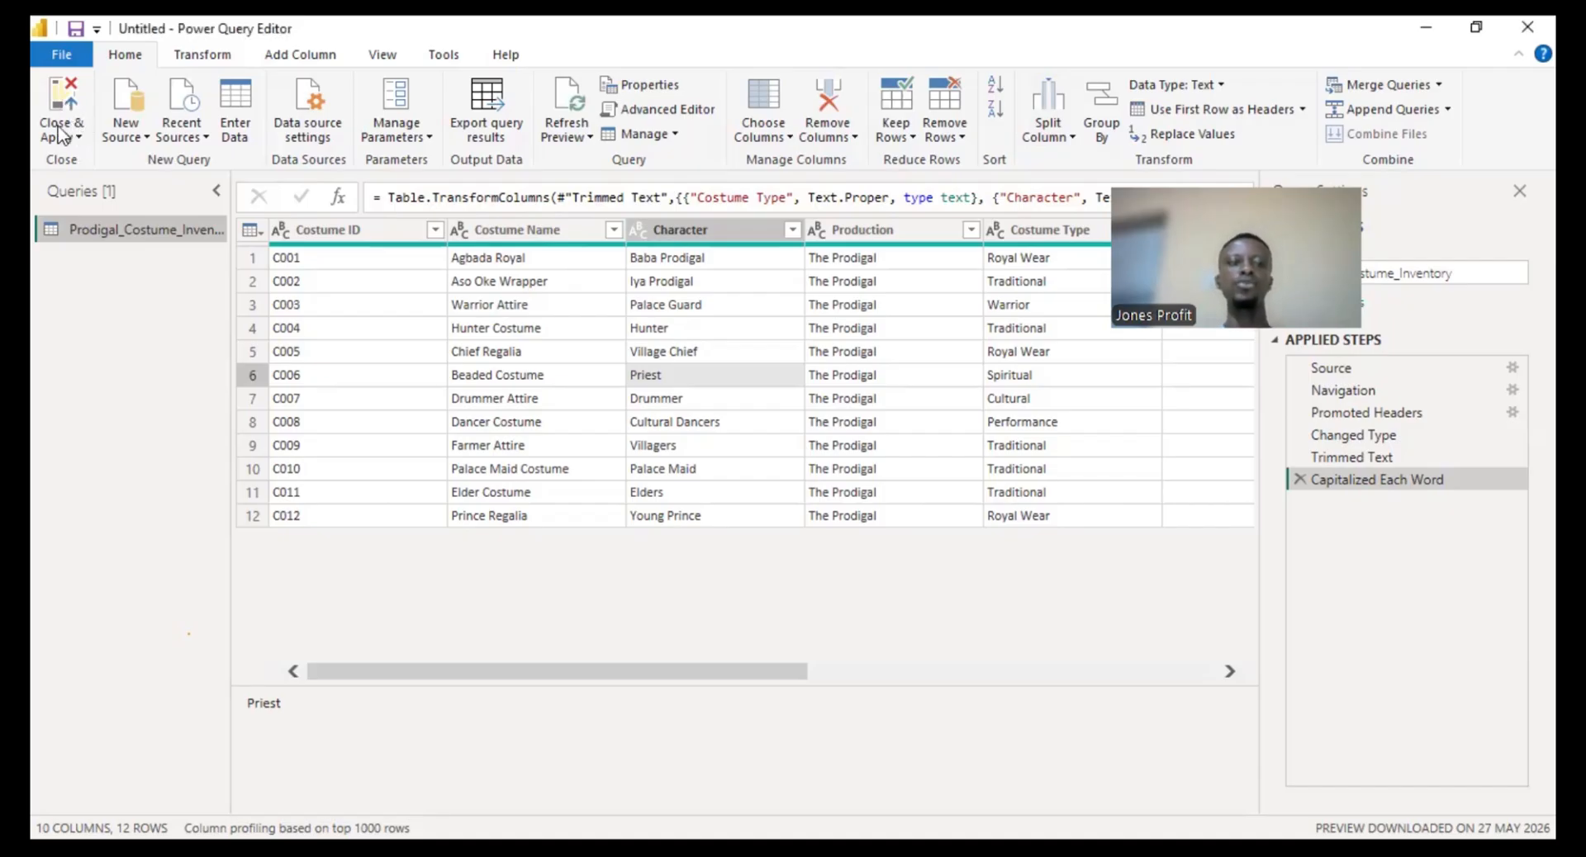
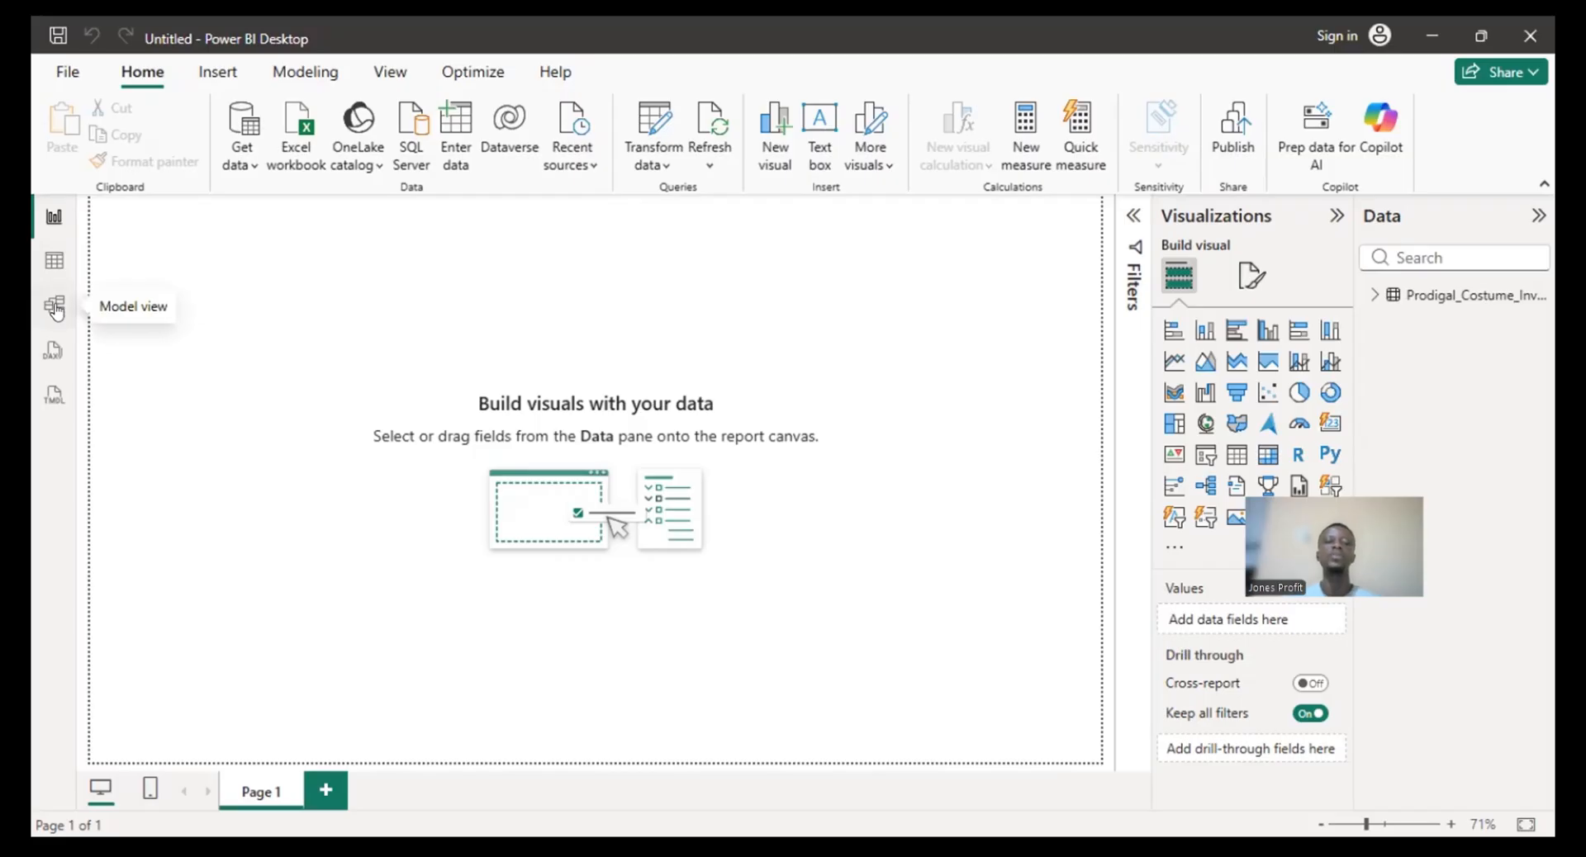
# - Review the costume inventory table's fields in the model view and return to the report view
pyautogui.click(56, 310)
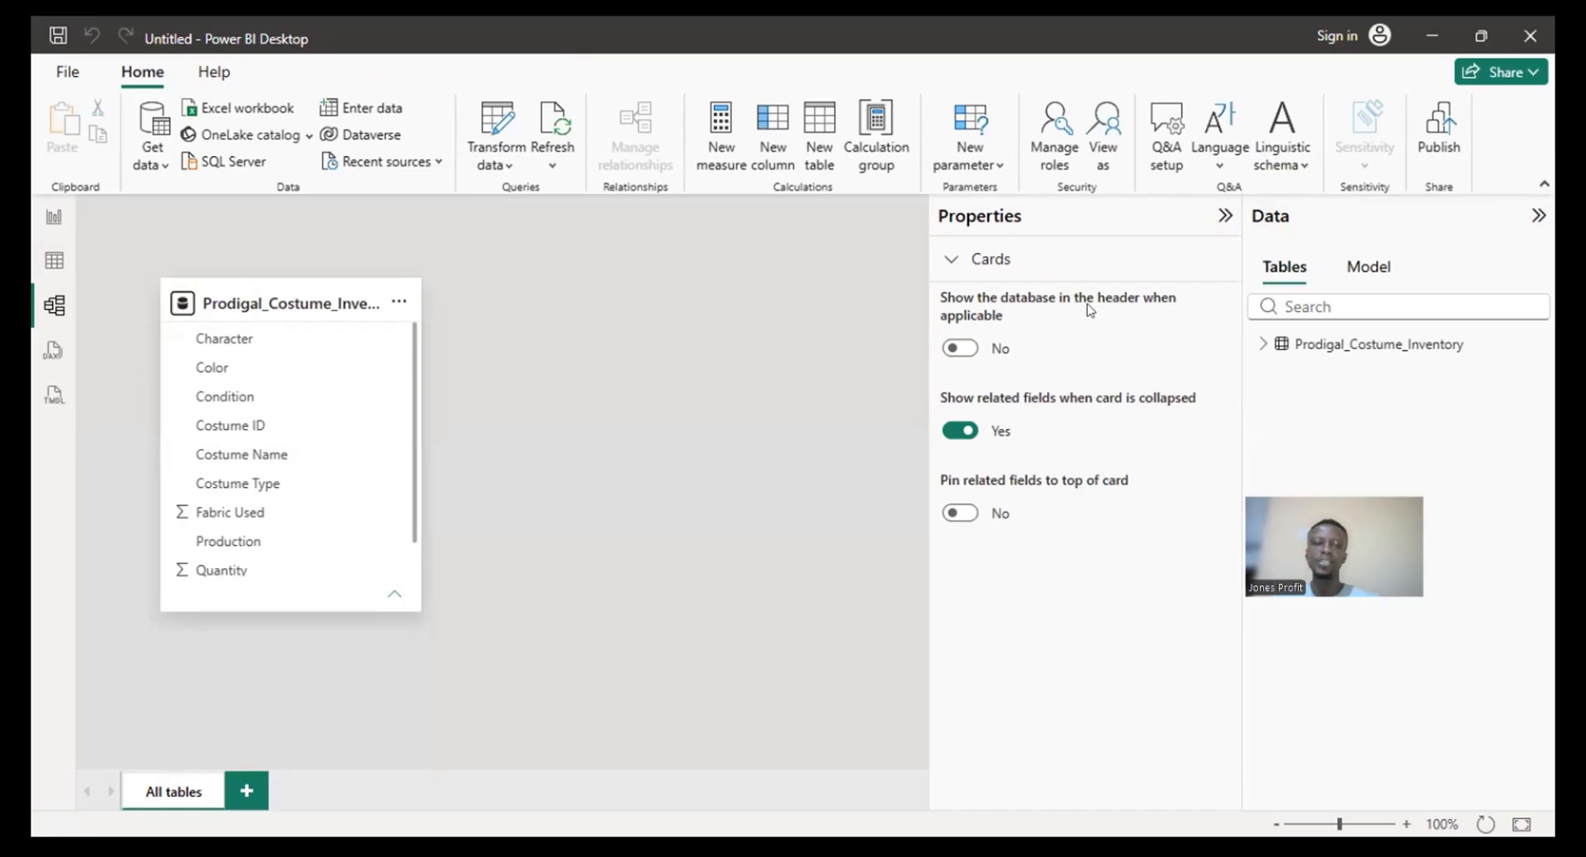
pyautogui.click(55, 220)
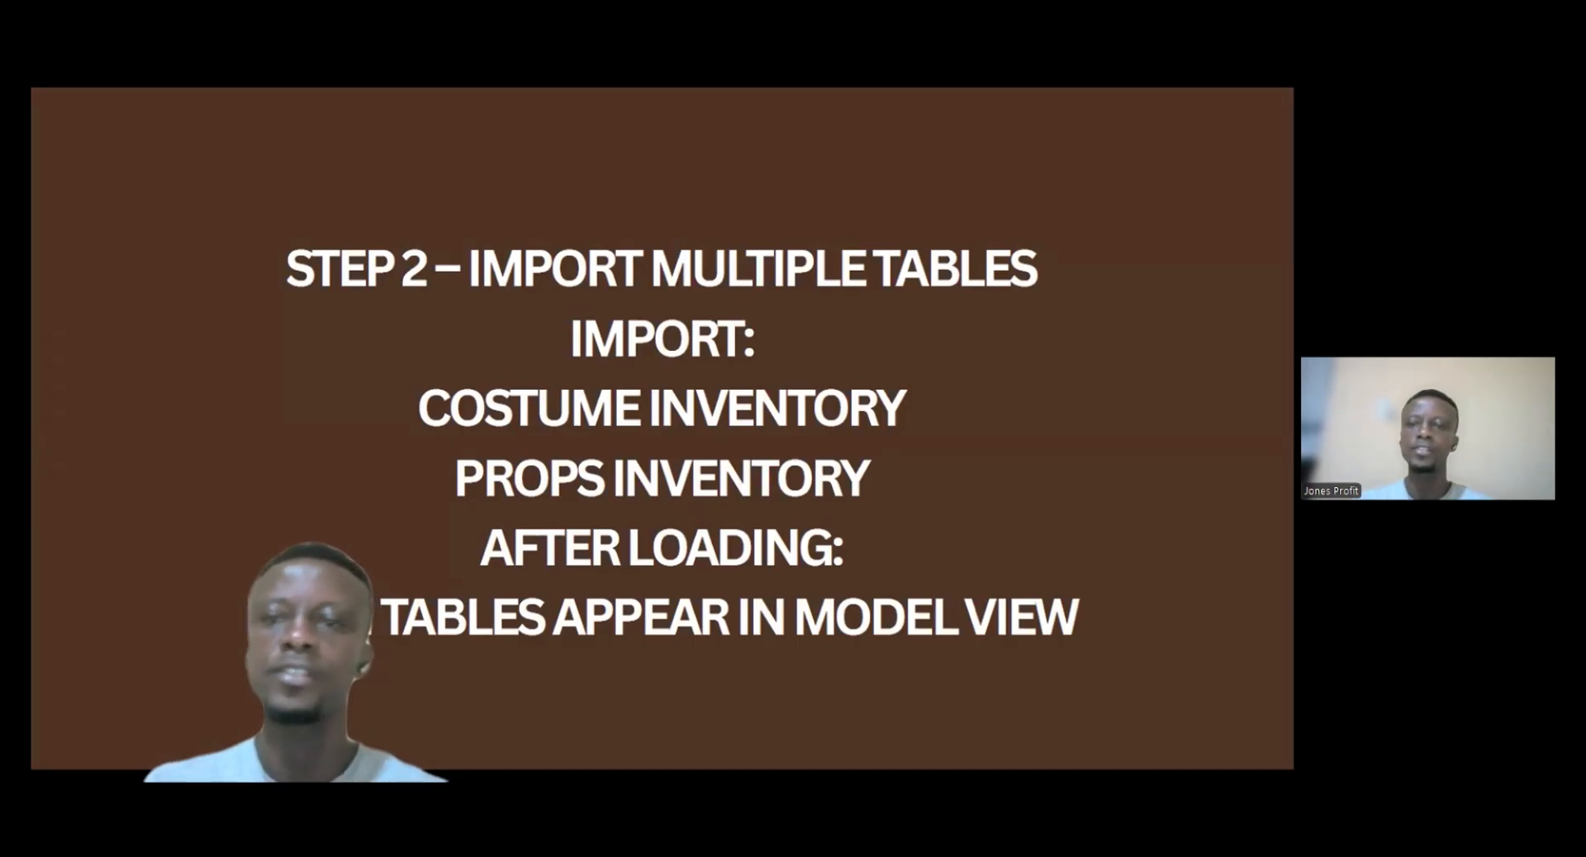
pyautogui.hotkey('alt', 'Tab')
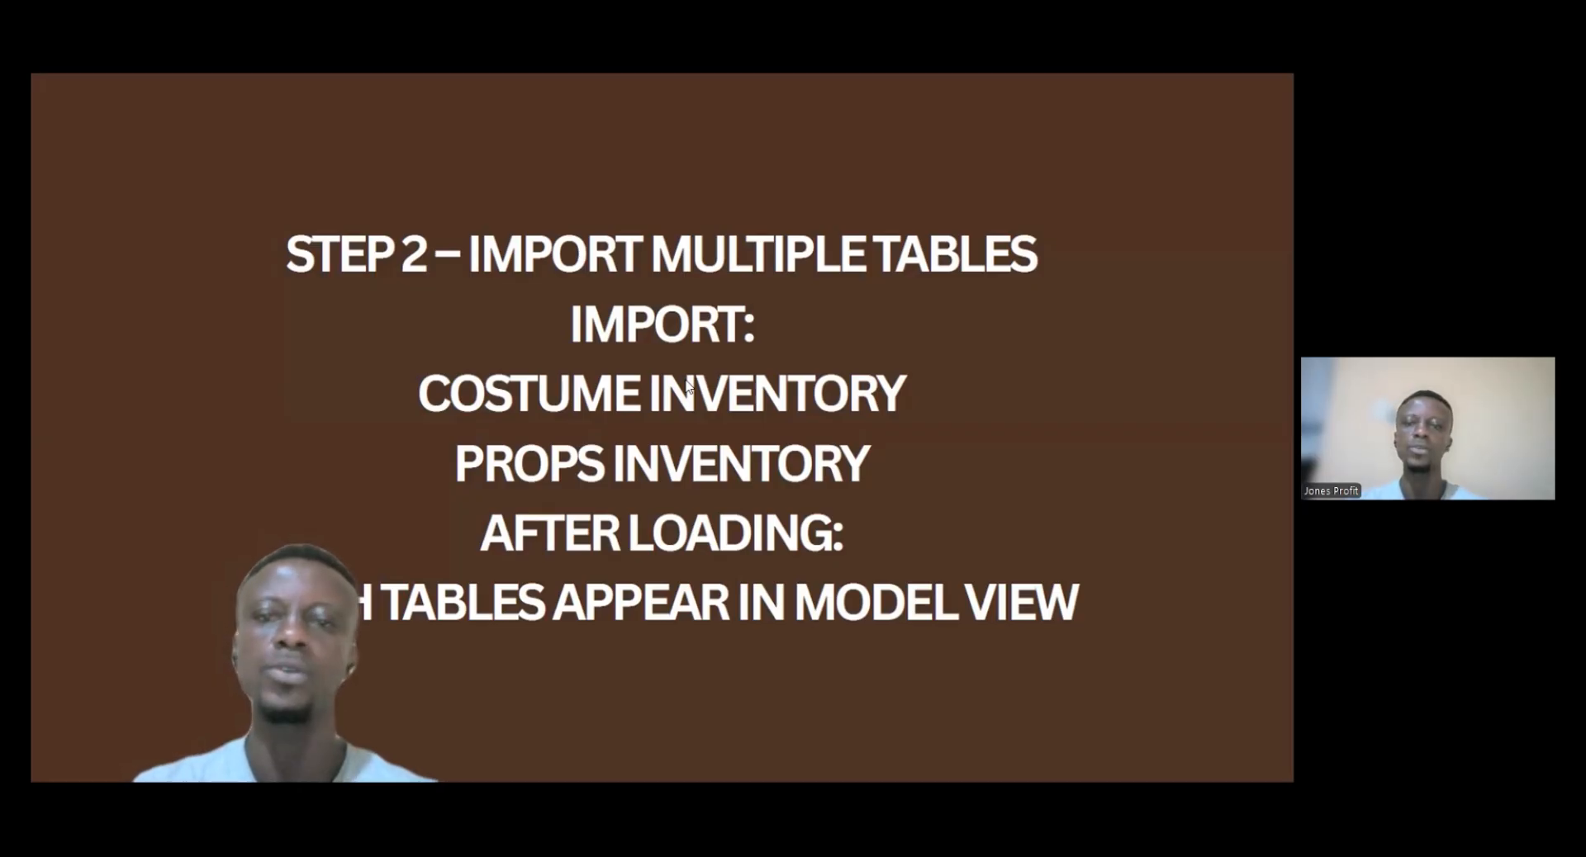
pyautogui.hotkey('alt', 'Tab')
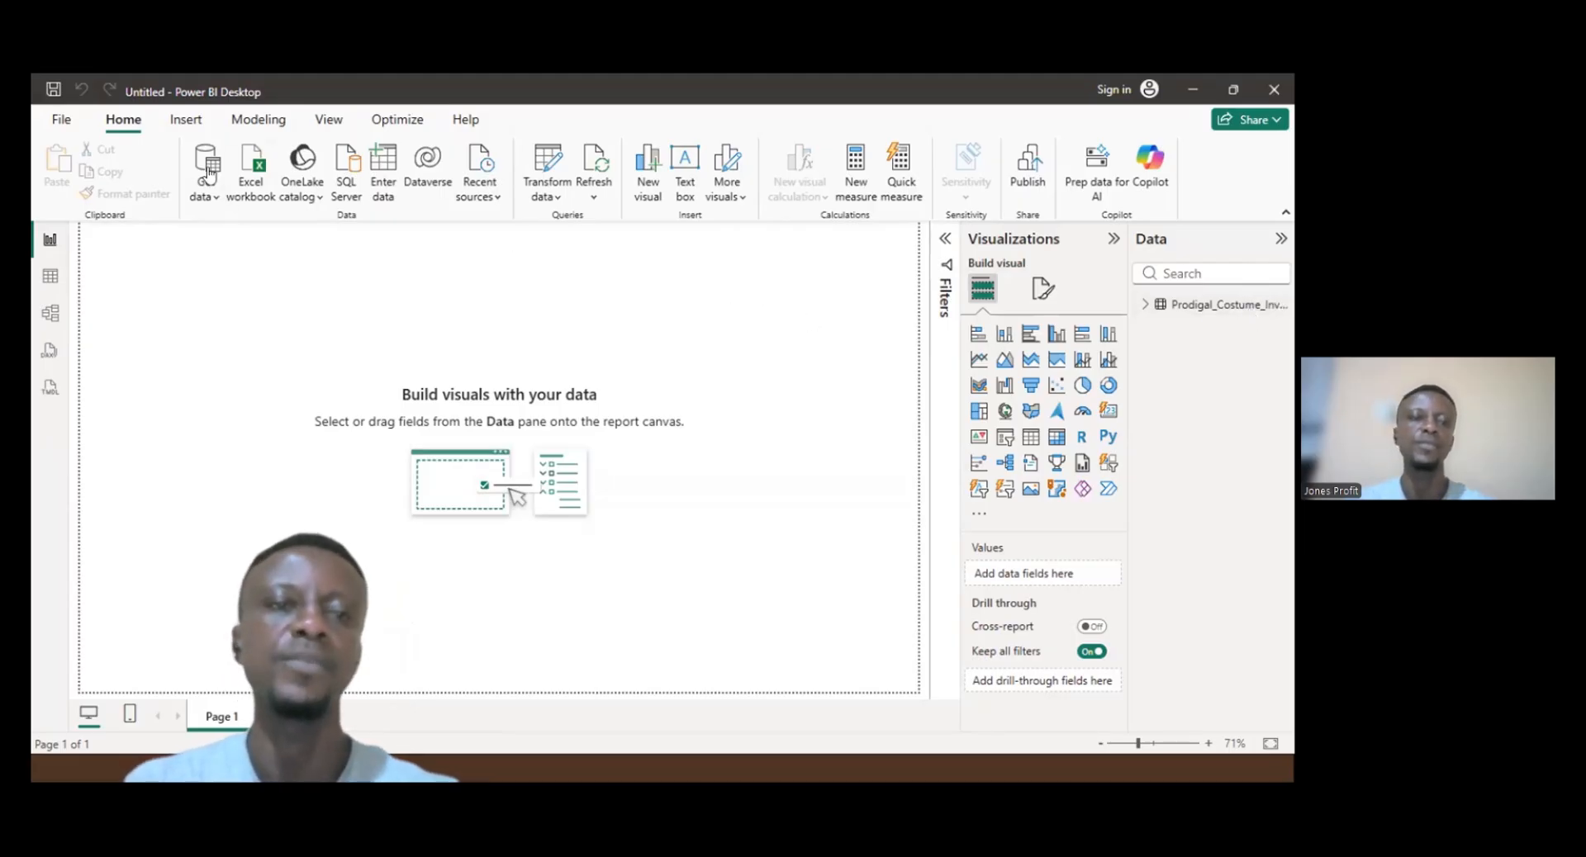
# - Open the PROPS INVENTORY - GROUP 1 Excel workbook as a new data source
pyautogui.click(250, 188)
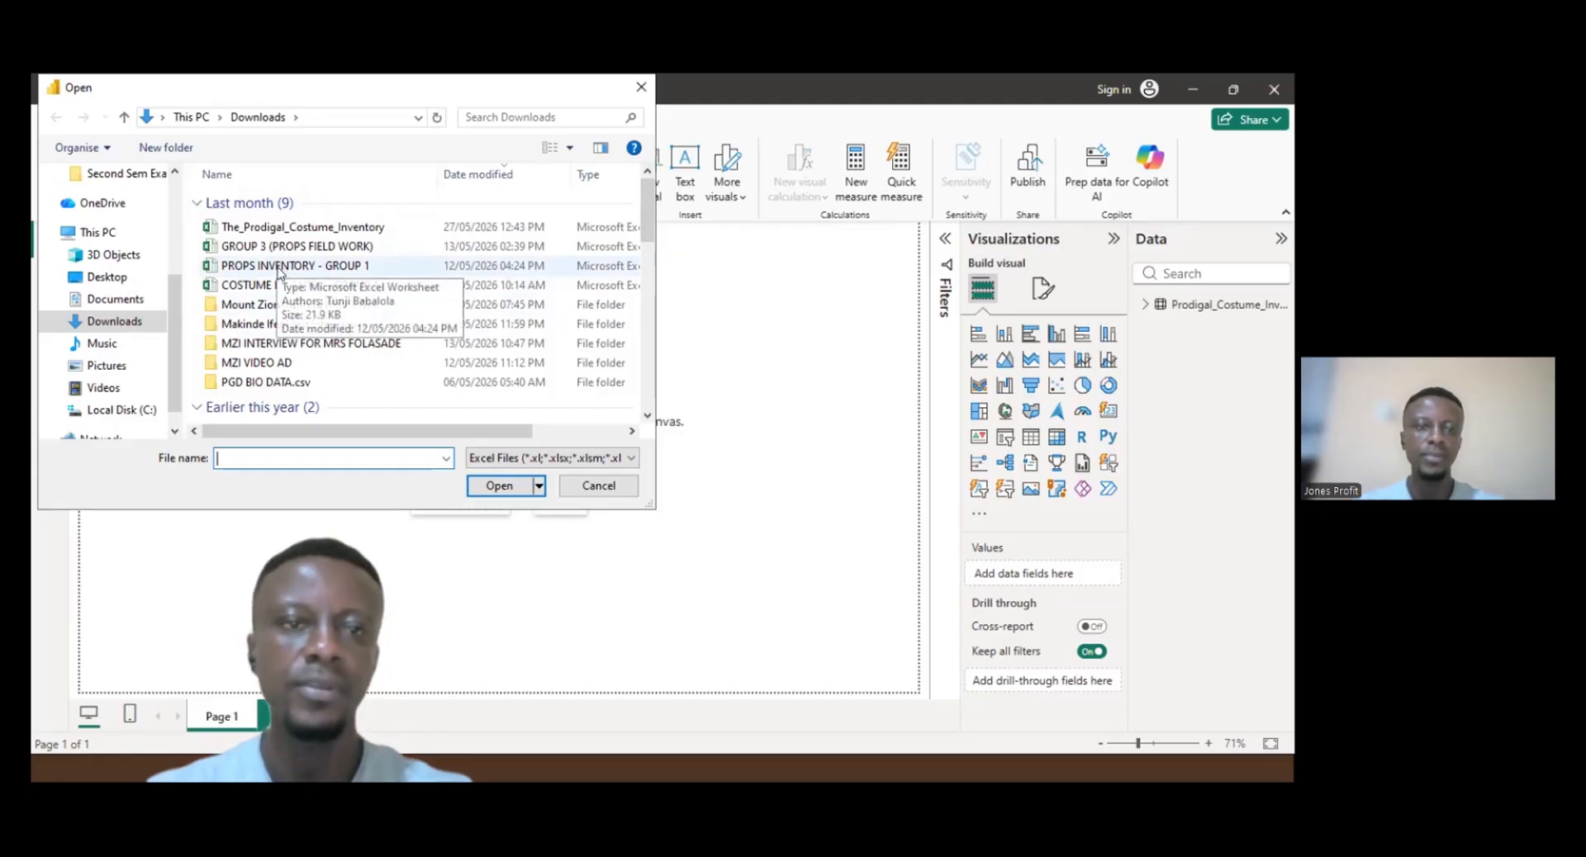
pyautogui.click(274, 261)
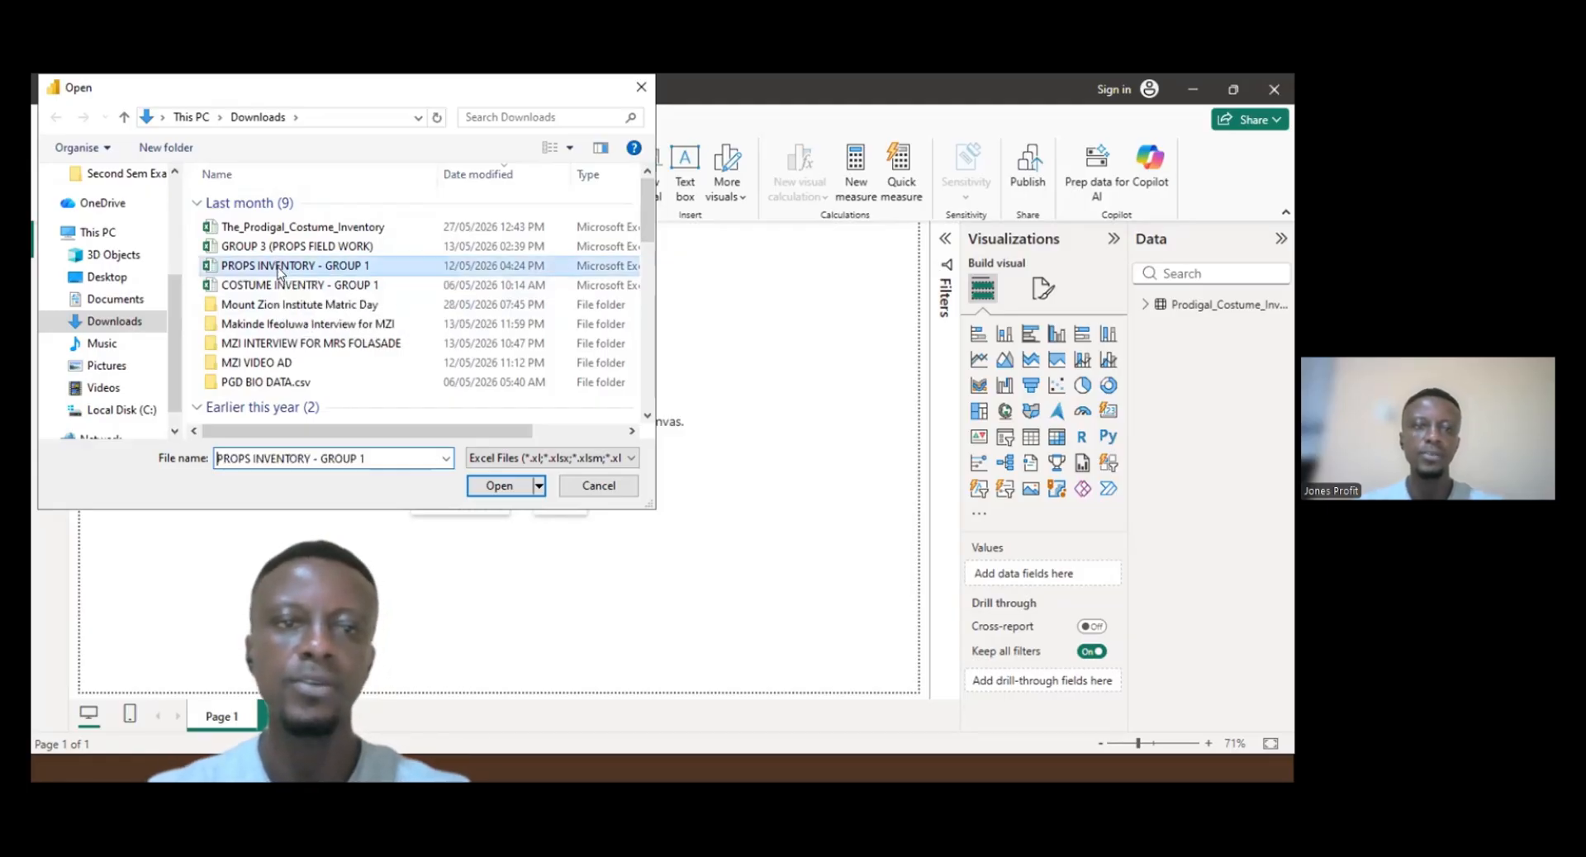
pyautogui.click(506, 486)
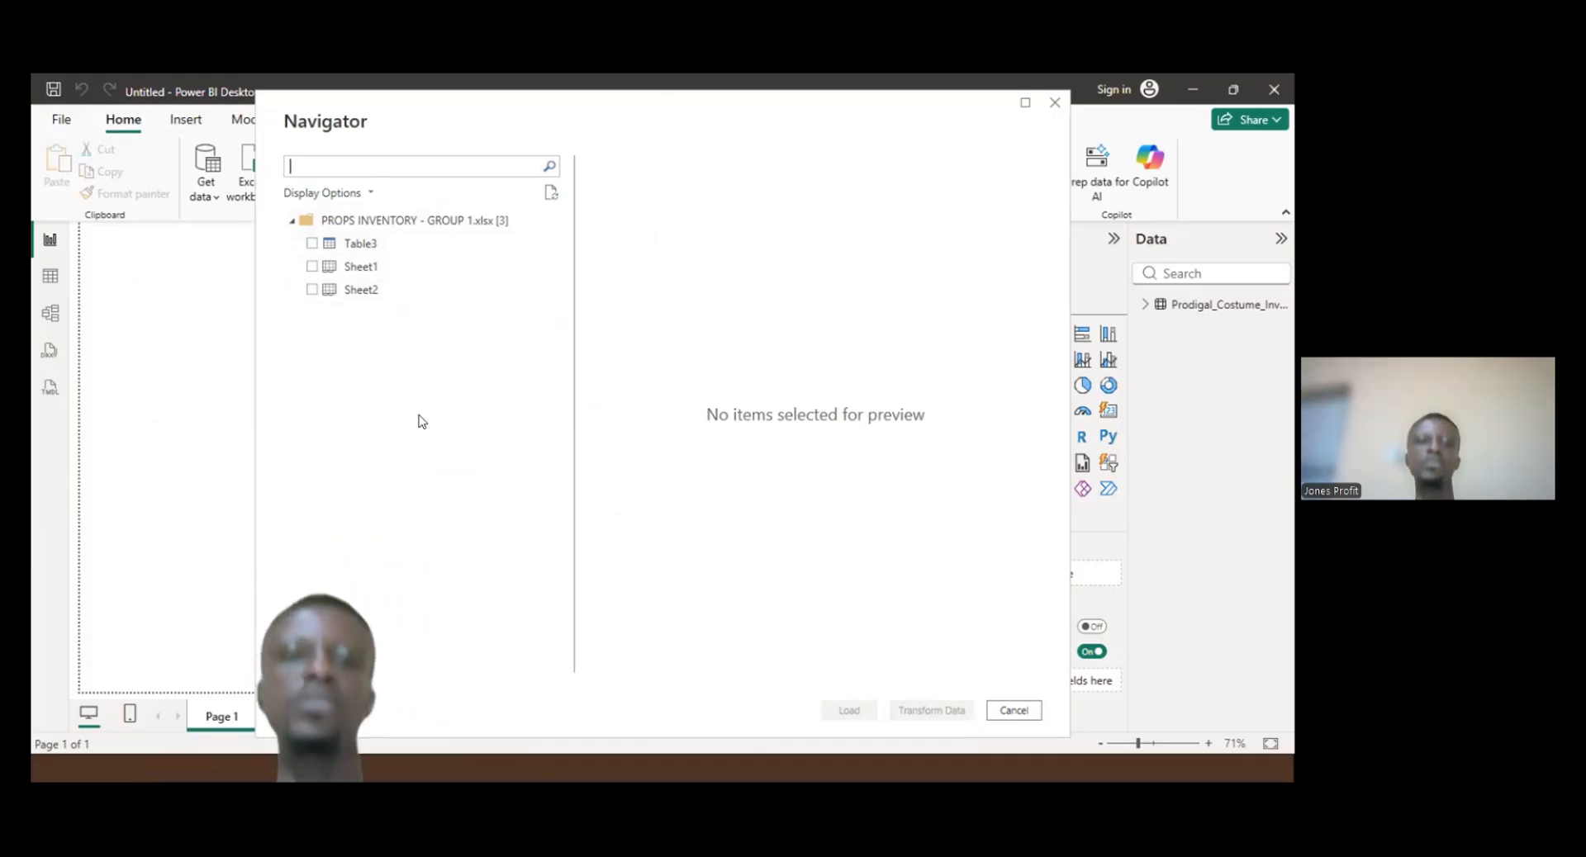
# - Select only Table3 in the workbook's navigator and load it into the model
pyautogui.click(312, 244)
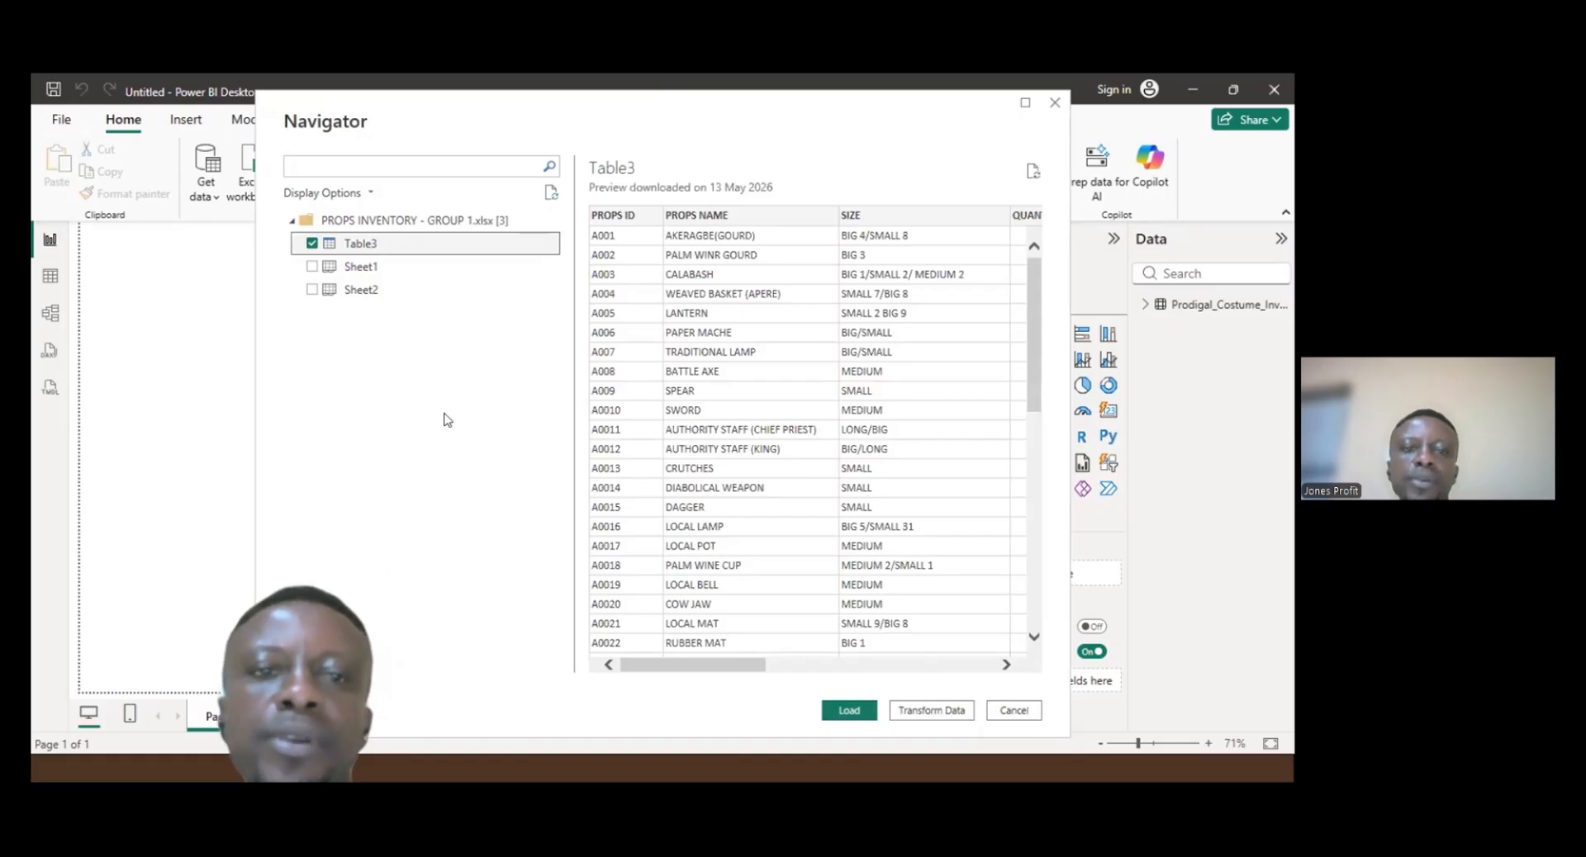
pyautogui.click(311, 267)
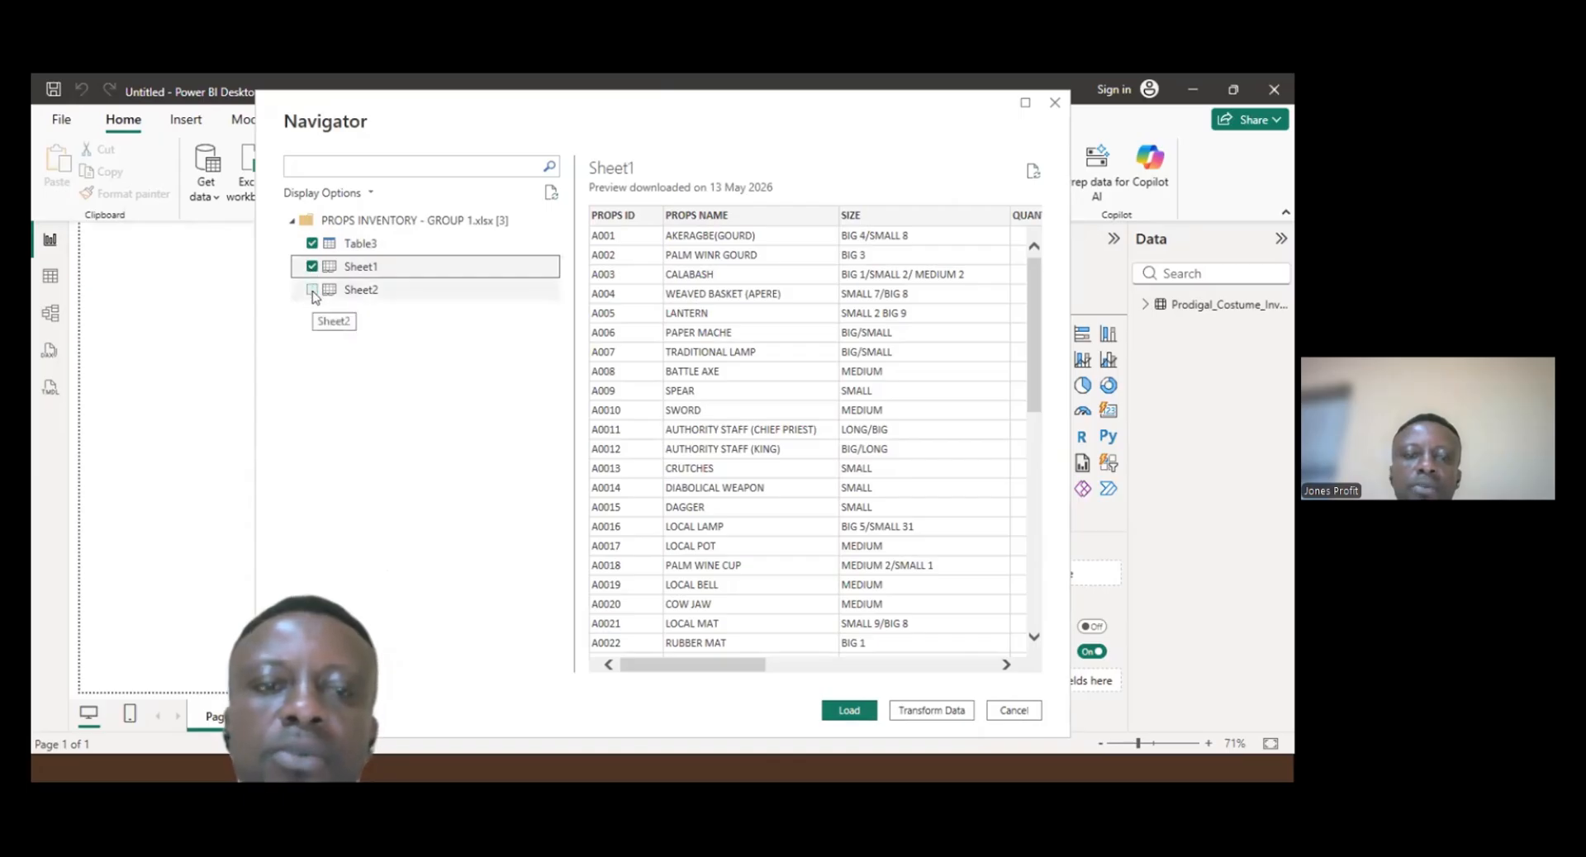
pyautogui.click(312, 290)
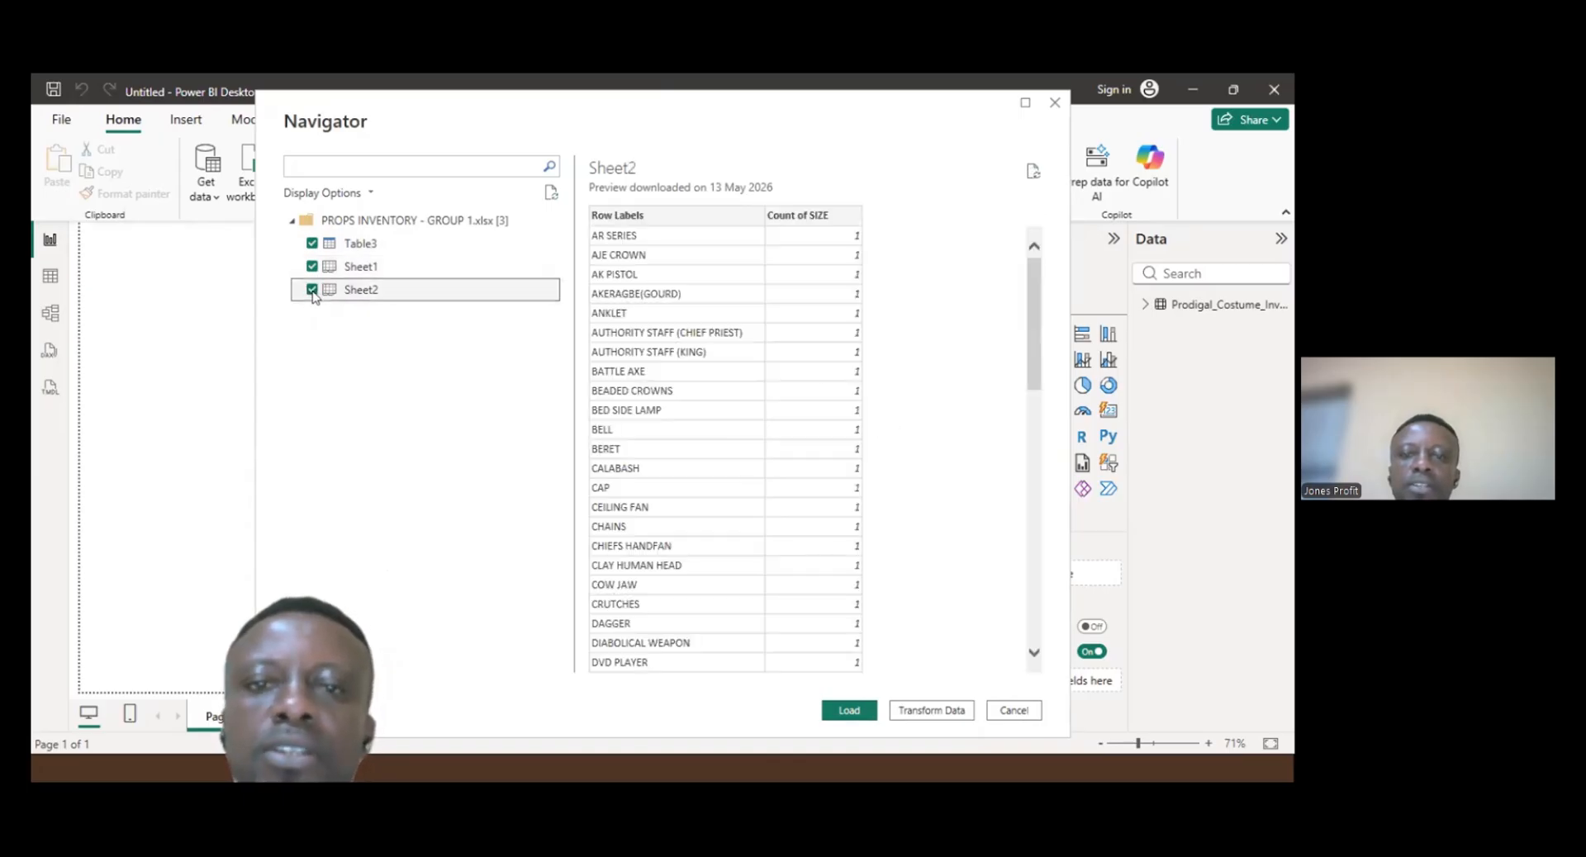
pyautogui.click(312, 290)
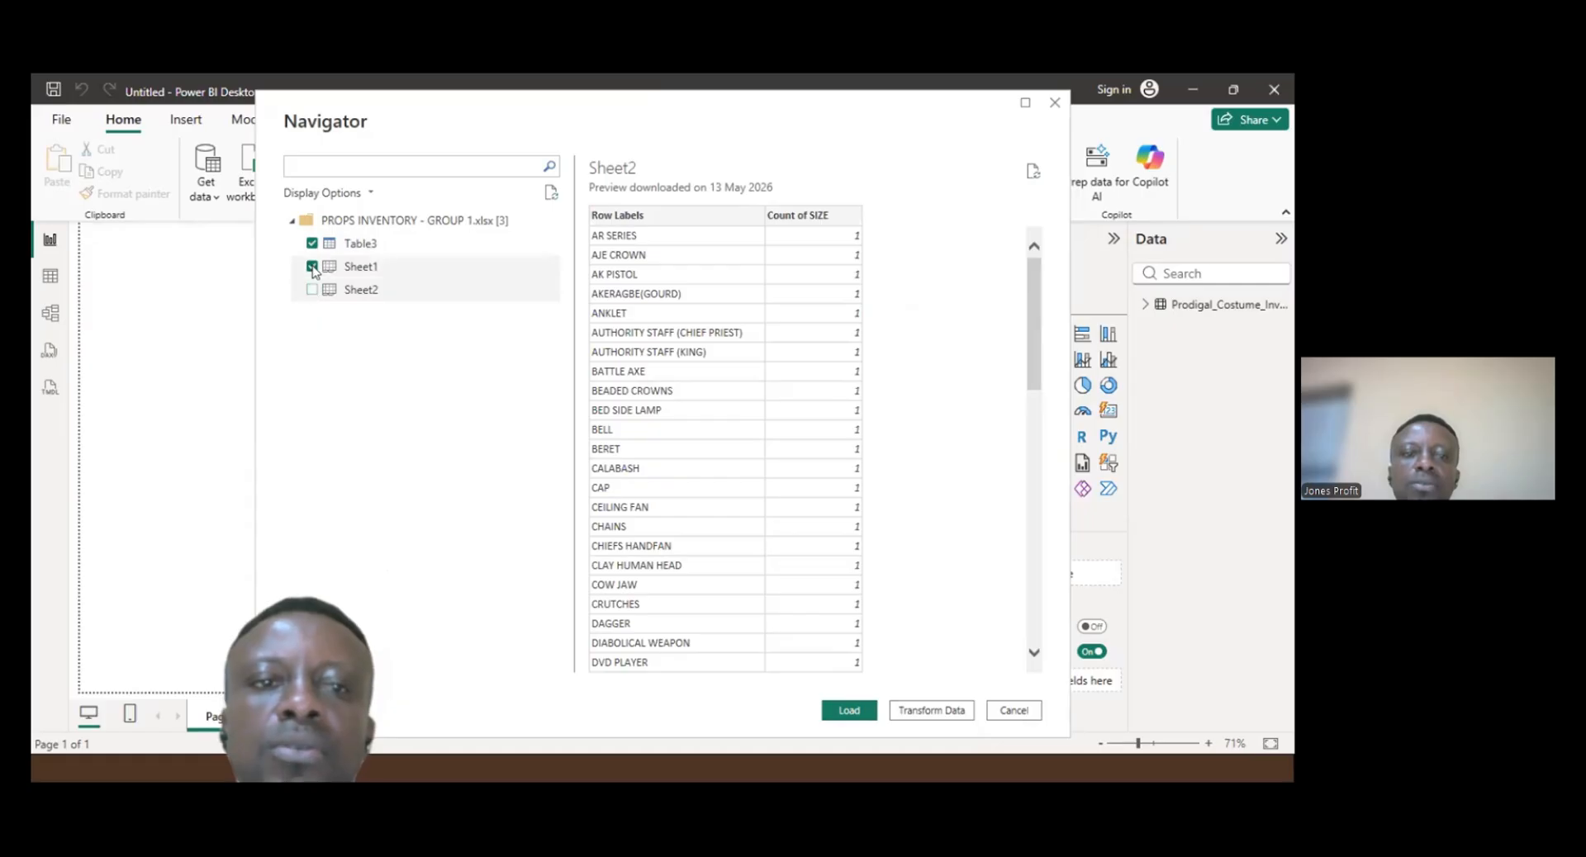
pyautogui.click(312, 266)
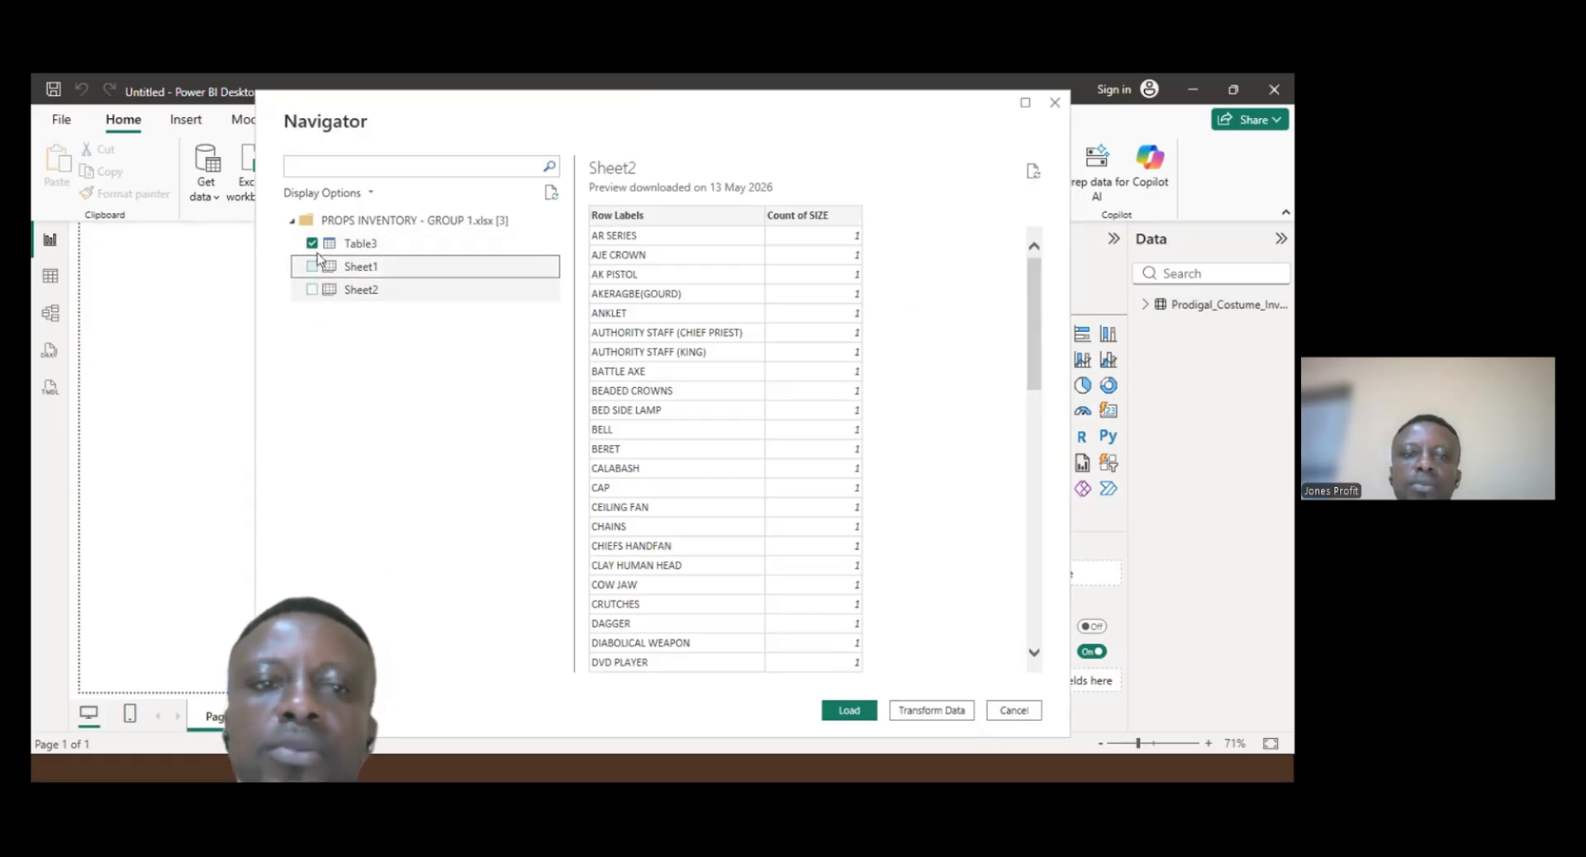
pyautogui.click(312, 244)
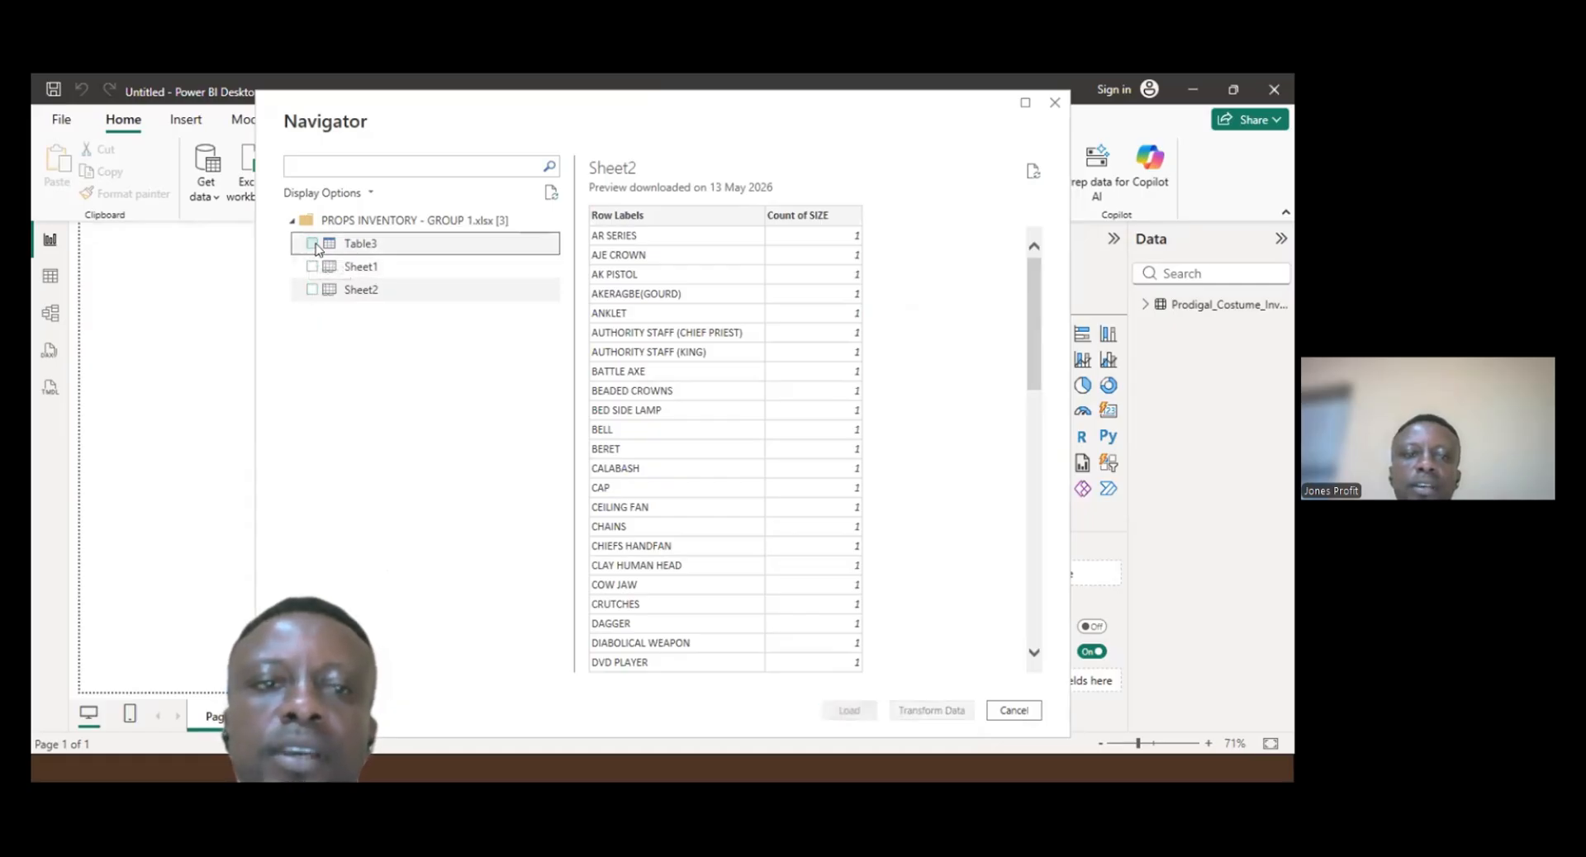
pyautogui.click(312, 245)
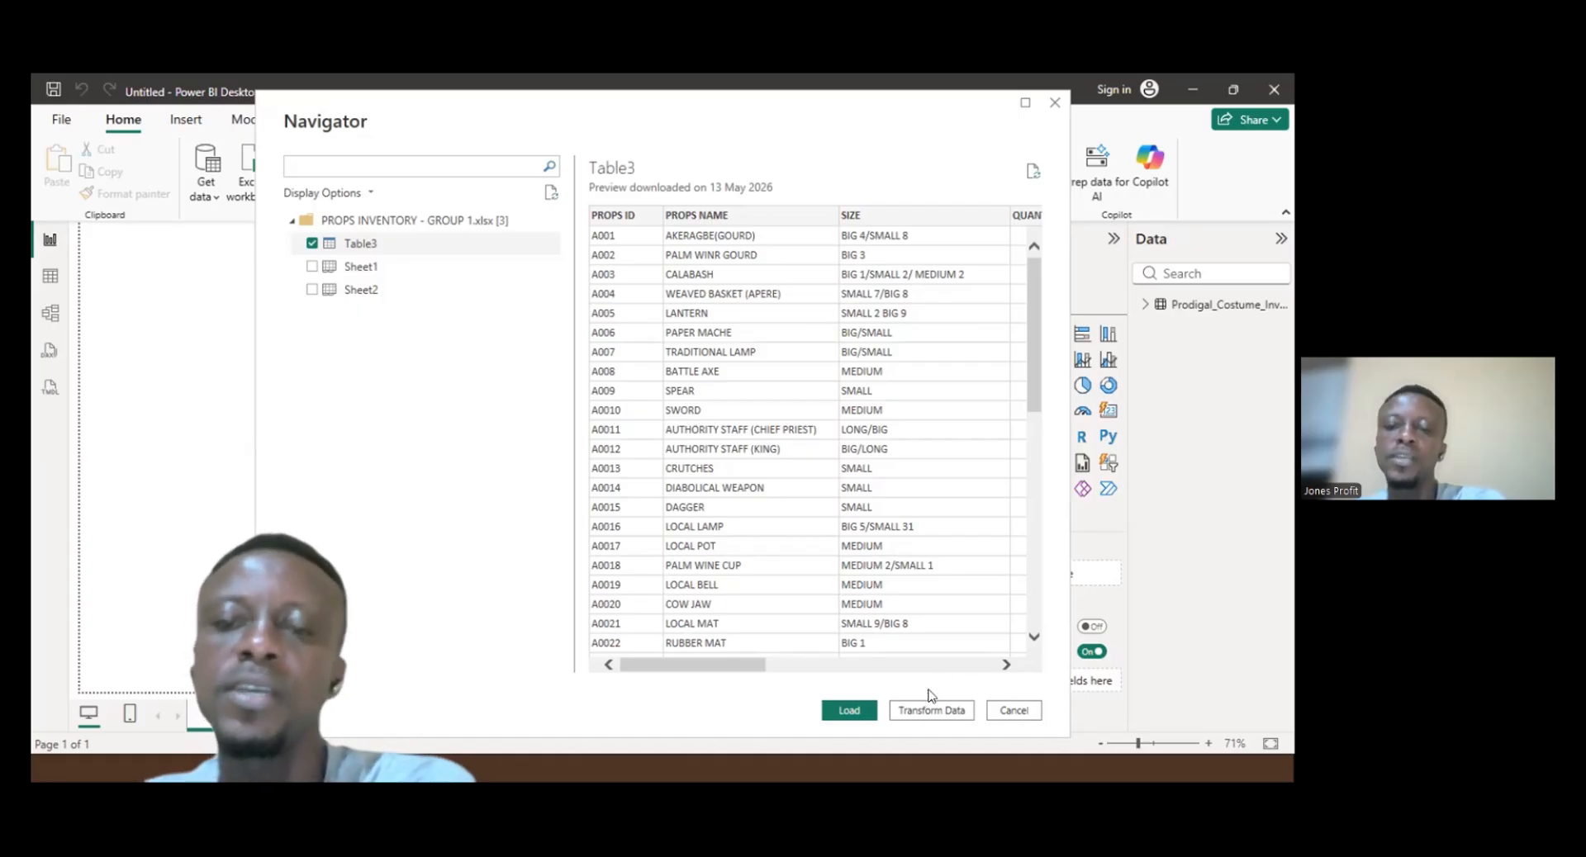
pyautogui.click(851, 708)
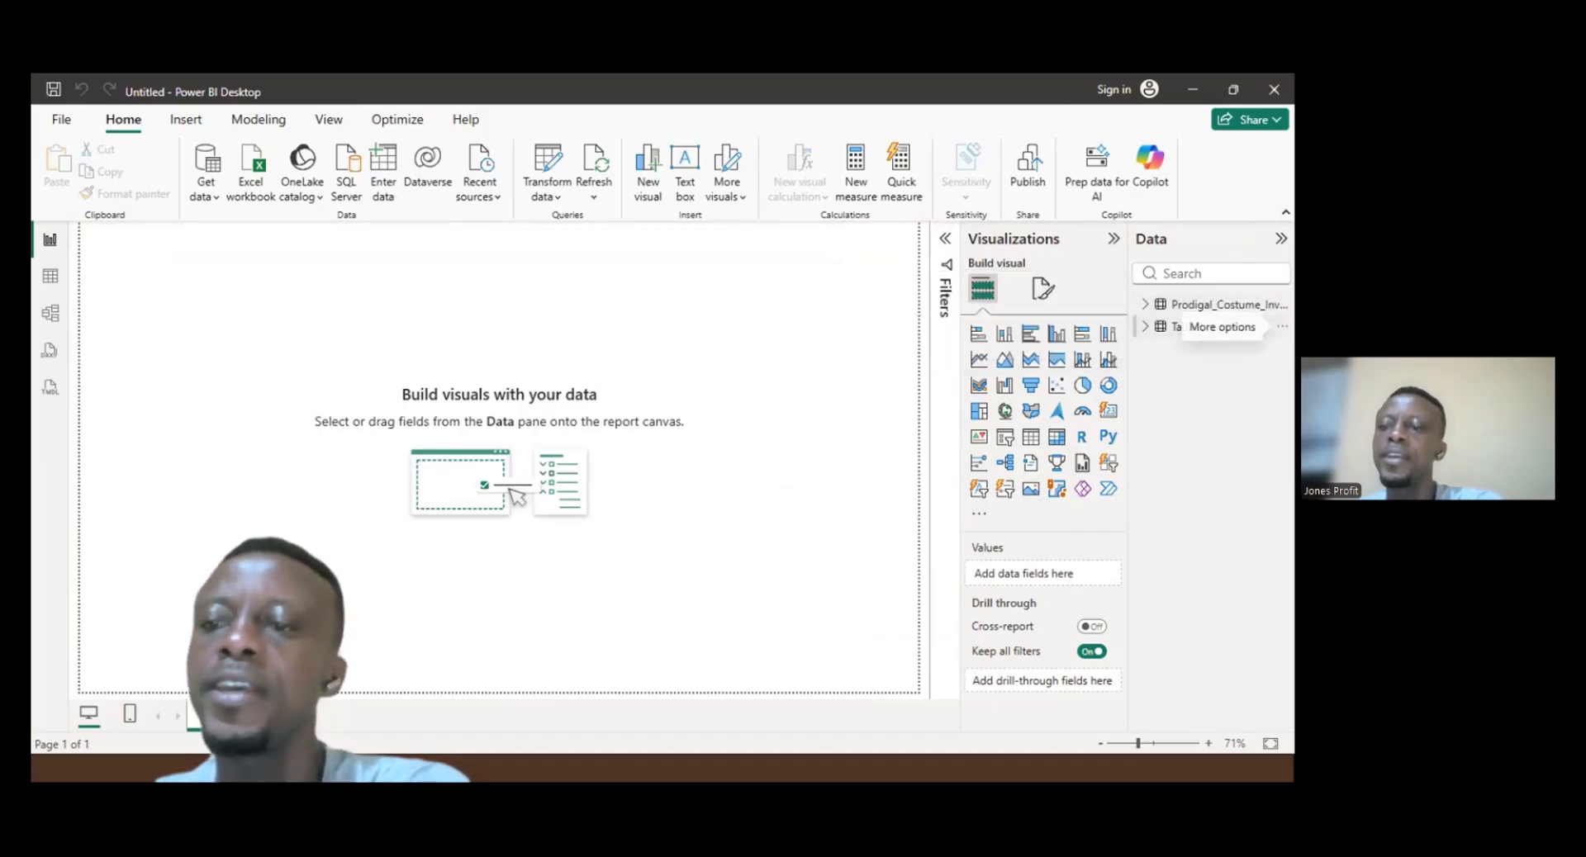
# - Rename the Table3 table to Props_Inventory
pyautogui.click(1282, 327)
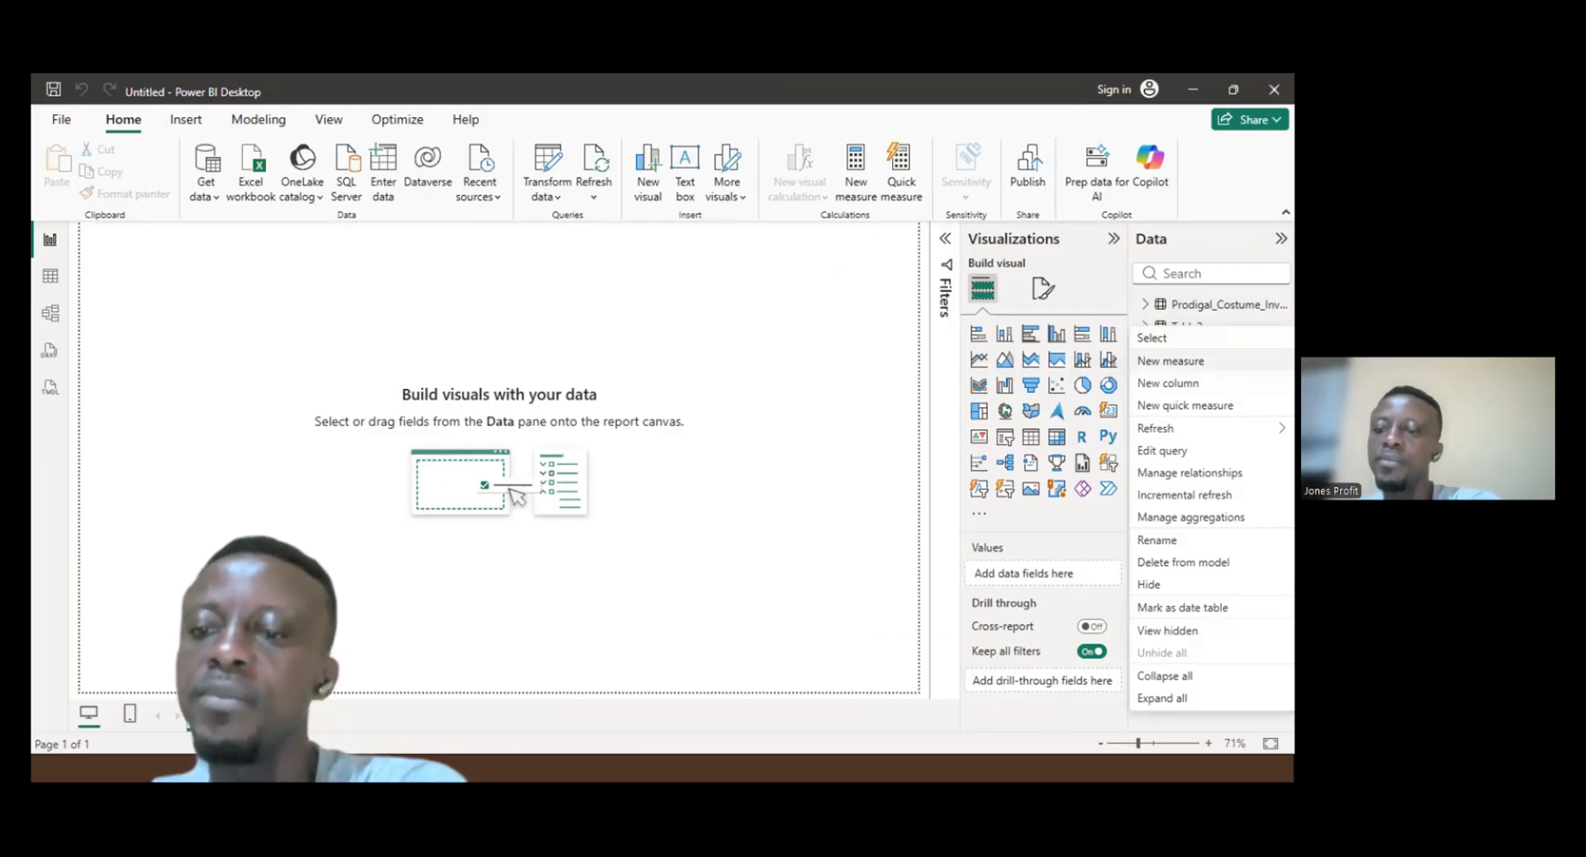
pyautogui.click(1156, 538)
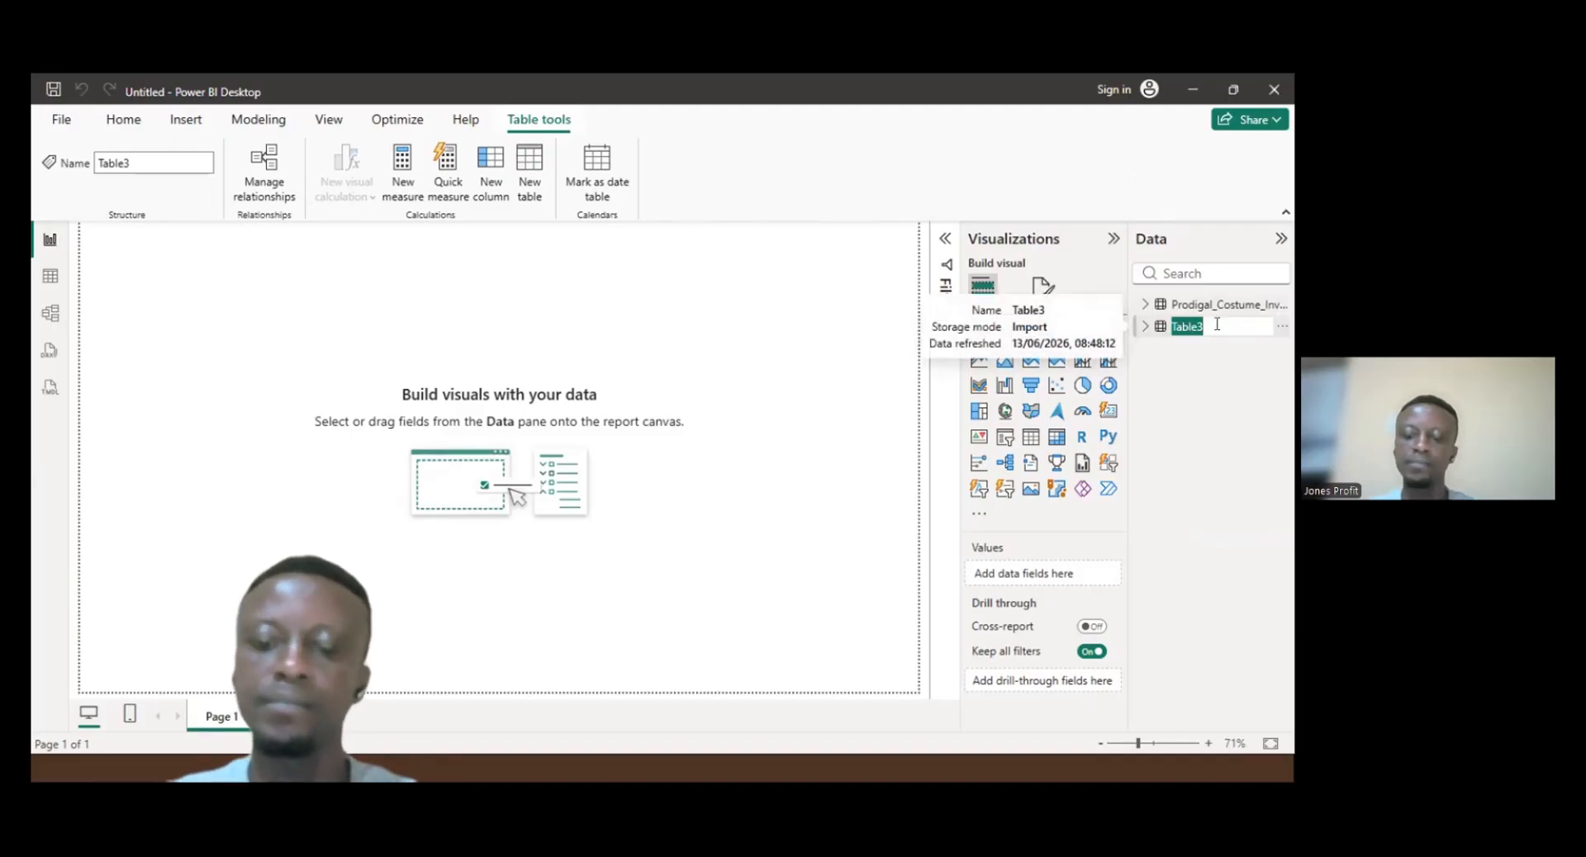
pyautogui.write('P')
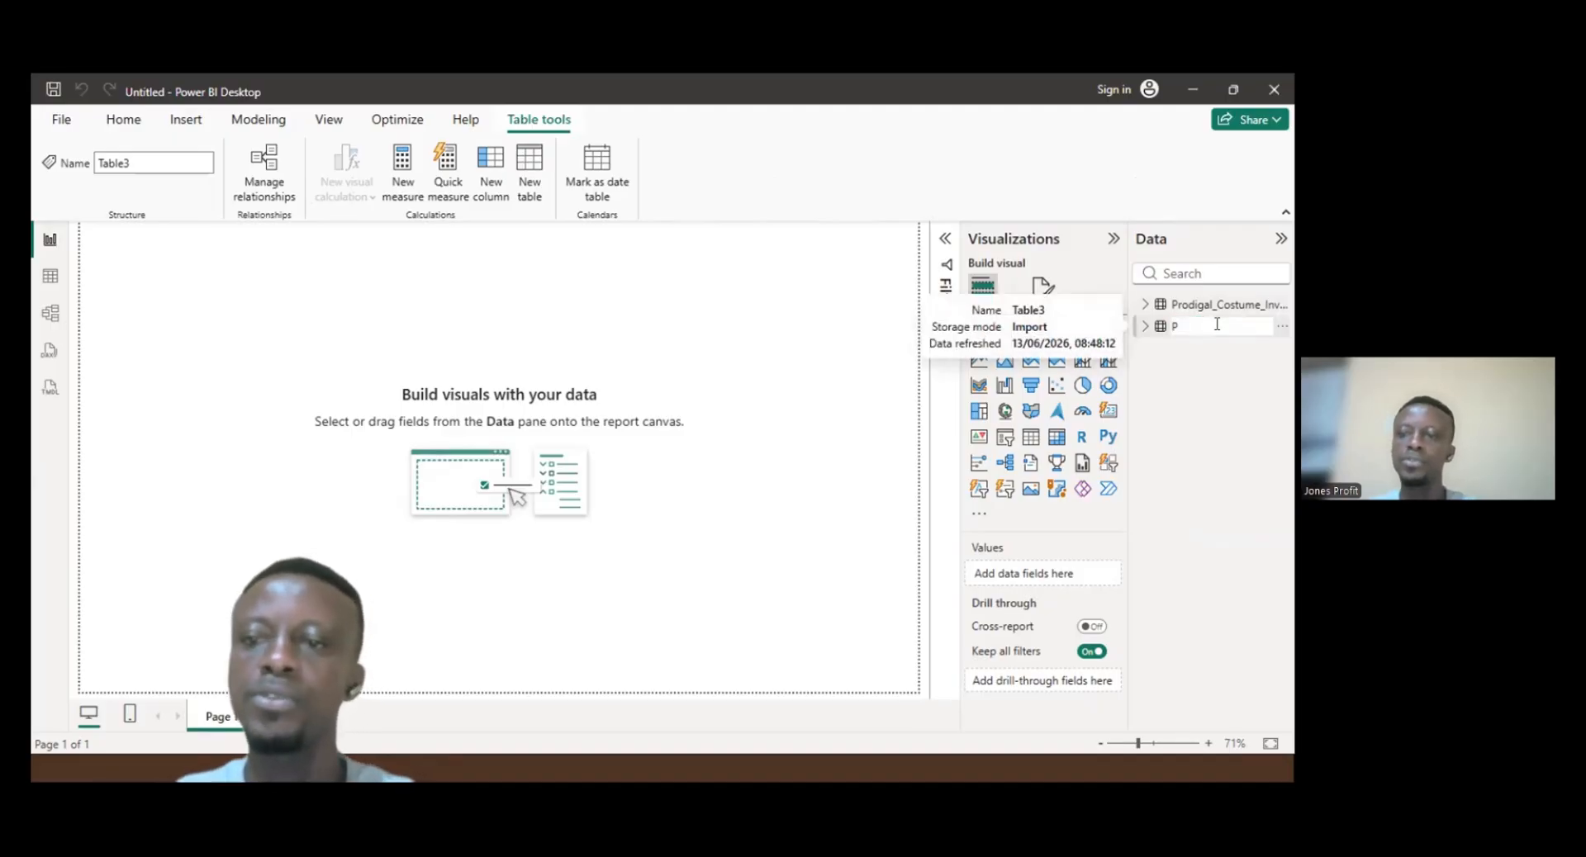
pyautogui.write('rops')
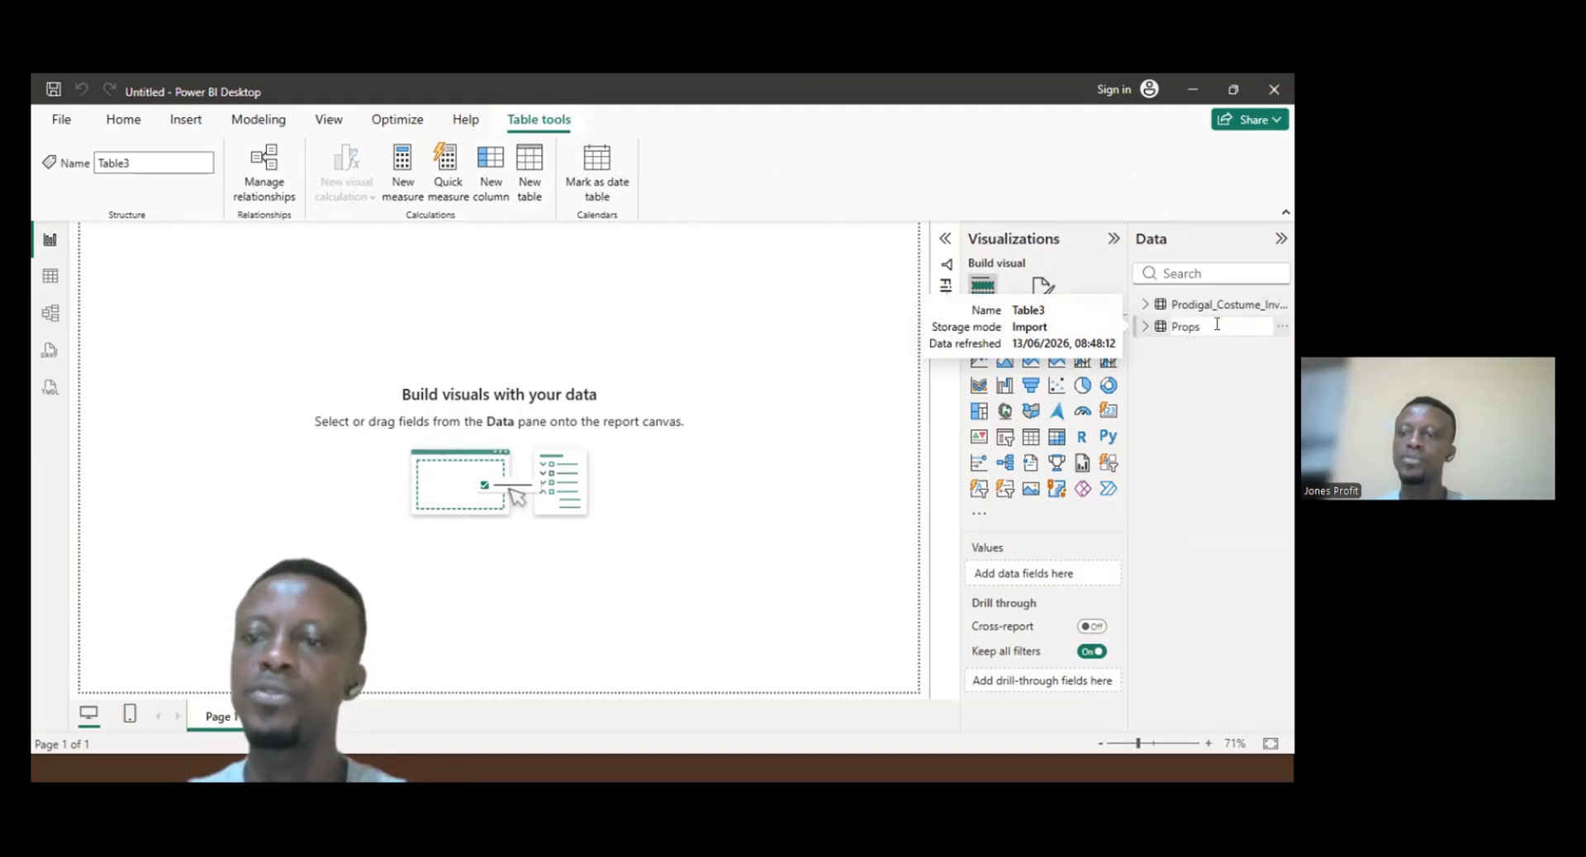
pyautogui.write('_')
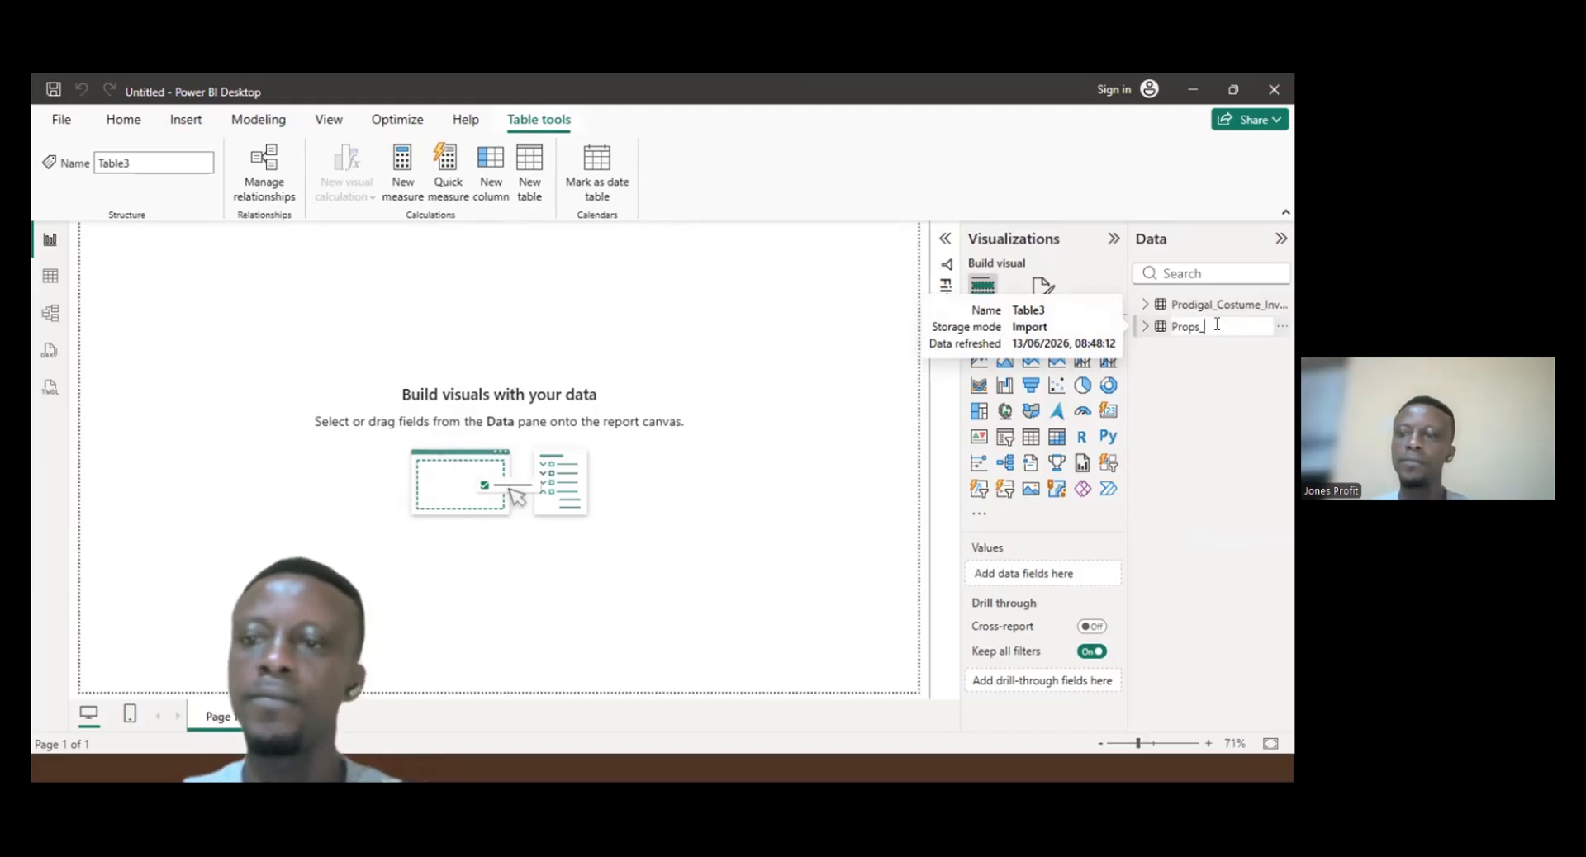
pyautogui.press('BackSpace')
pyautogui.press('BackSpace')
pyautogui.press('BackSpace')
pyautogui.press('BackSpace')
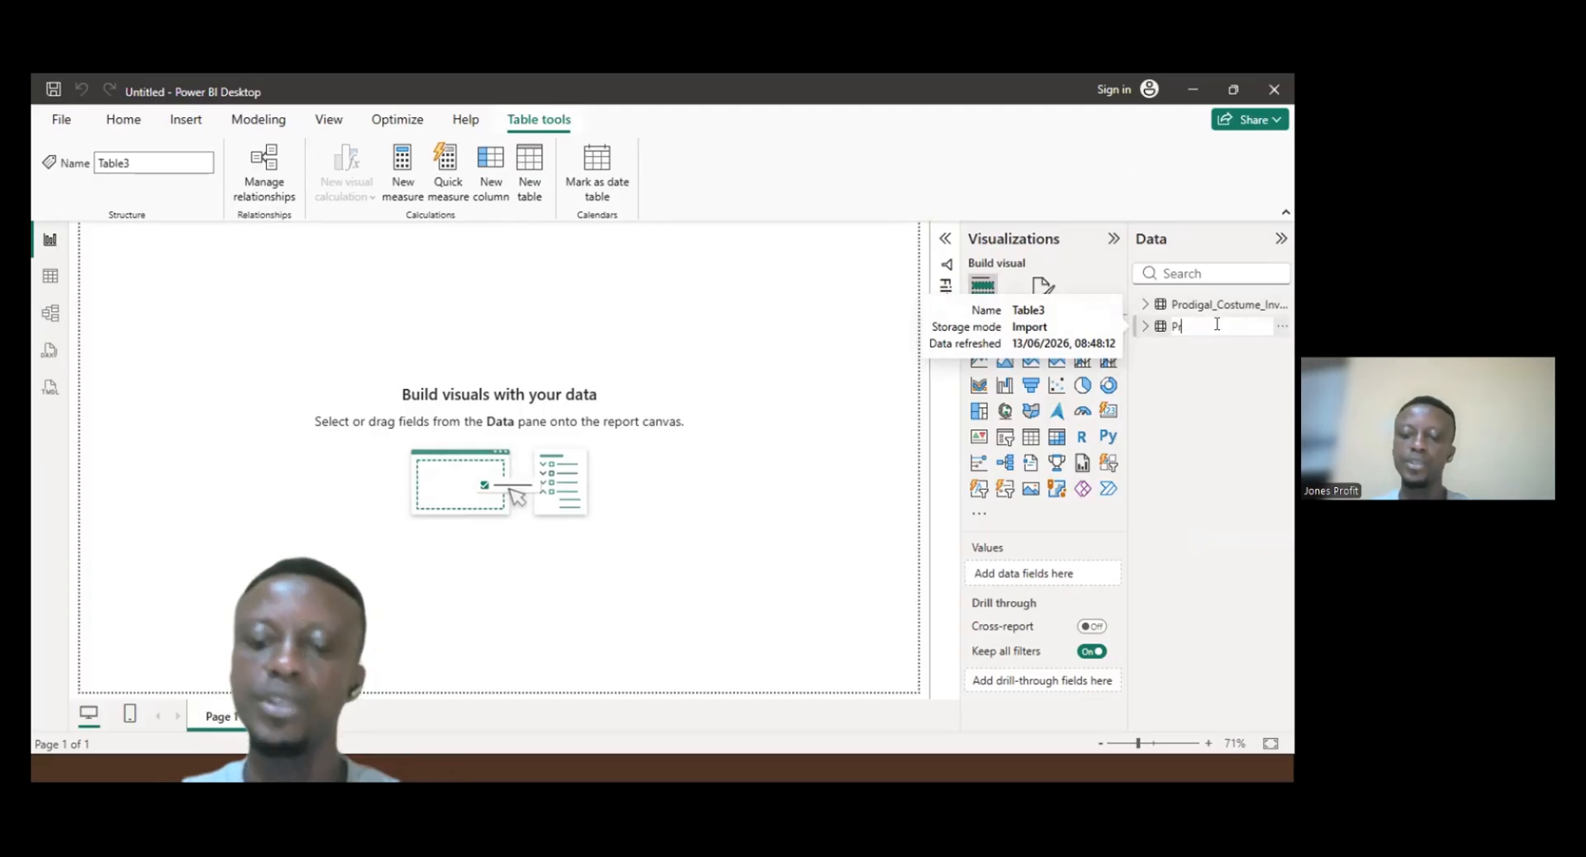
pyautogui.write('o')
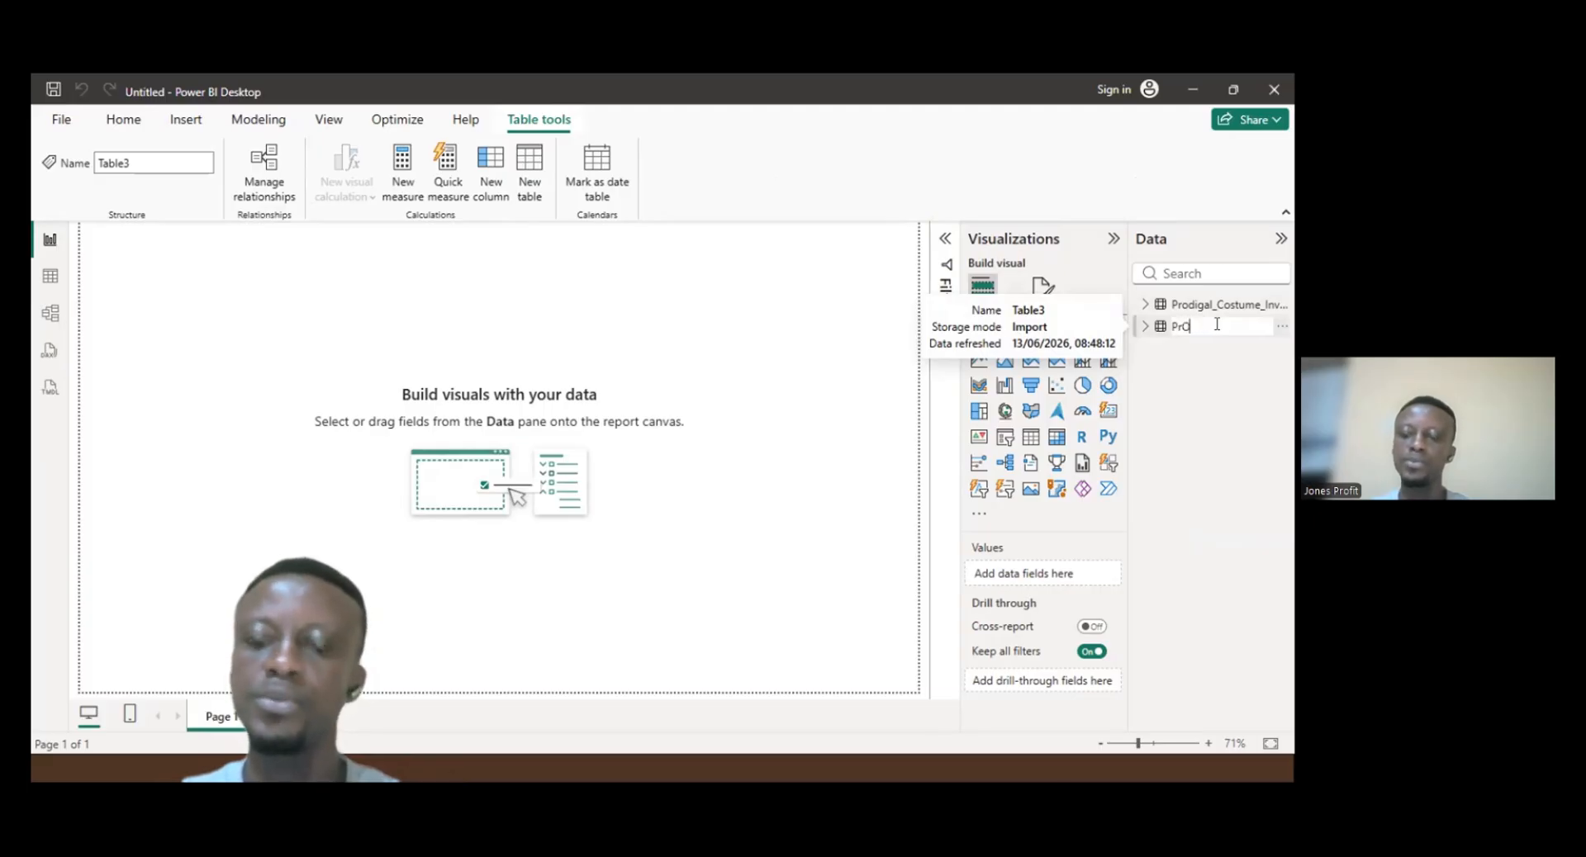
pyautogui.write('ps')
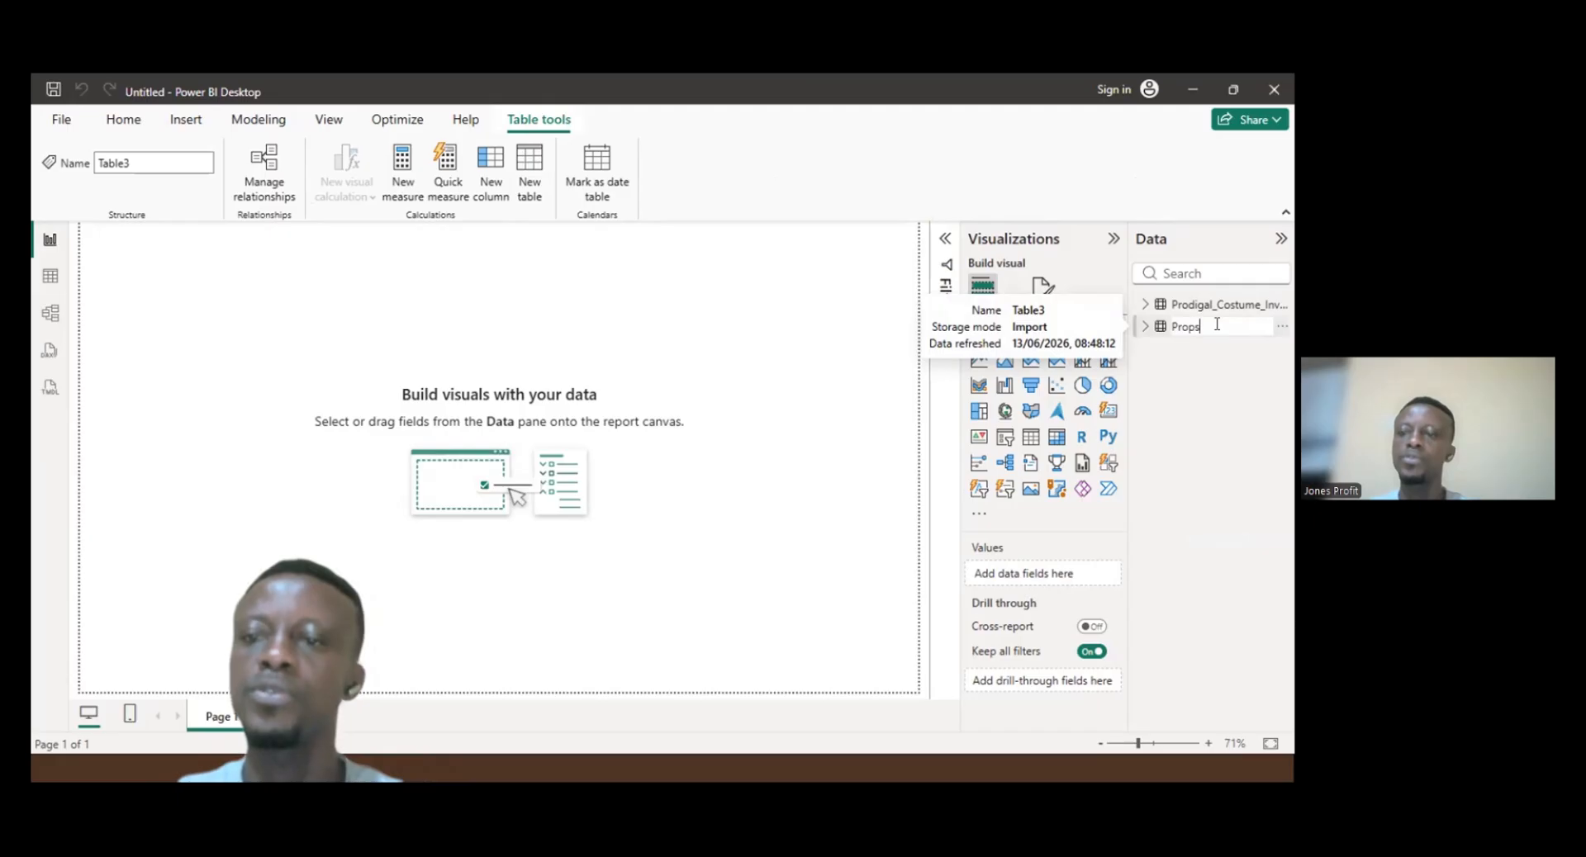
pyautogui.write('_')
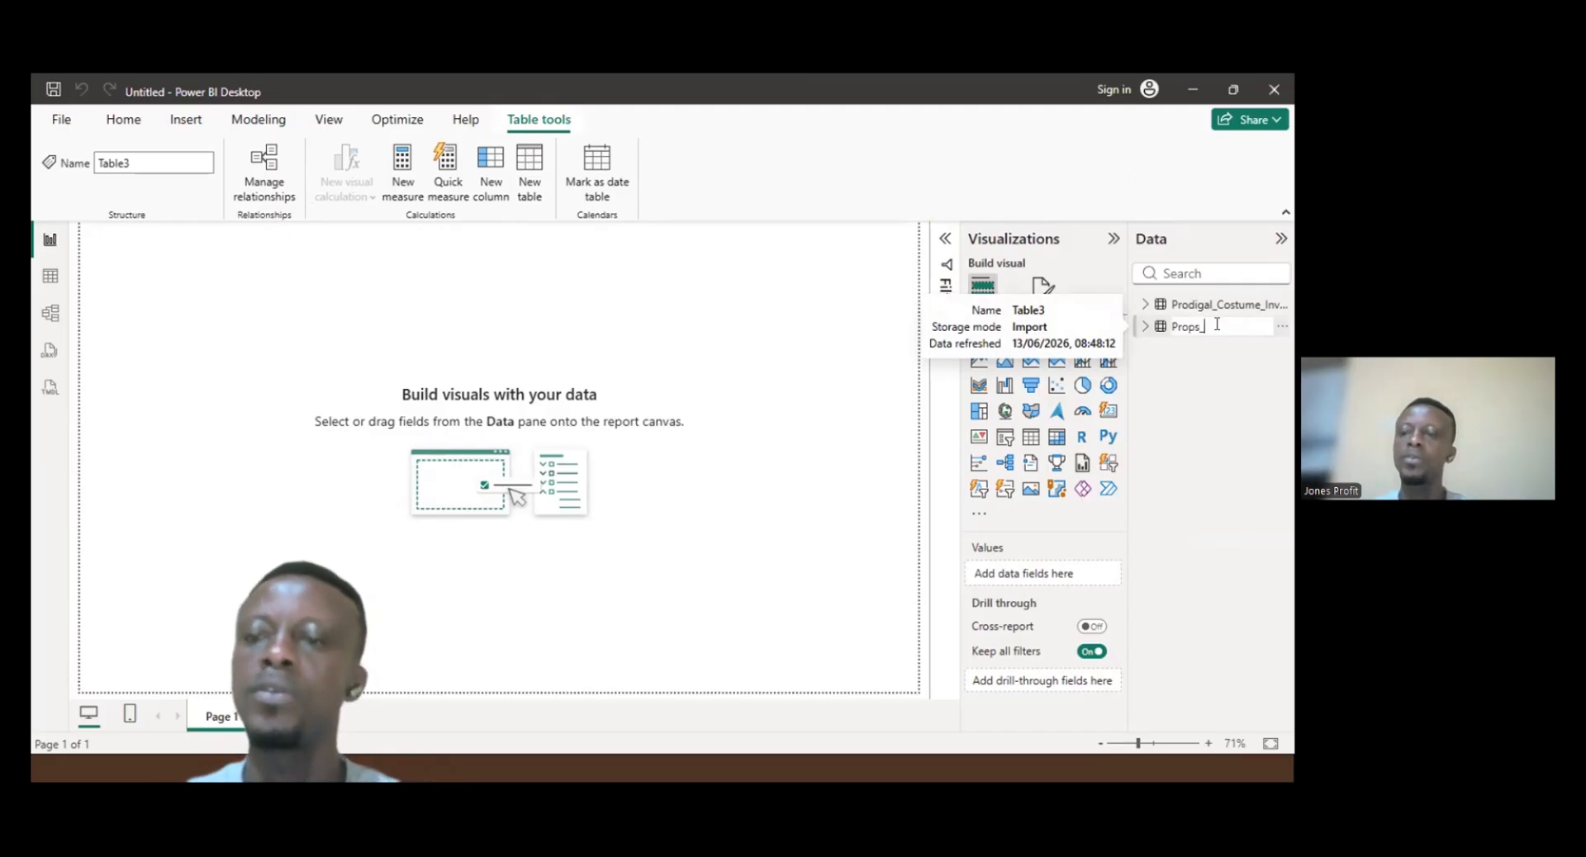
pyautogui.write('Inven')
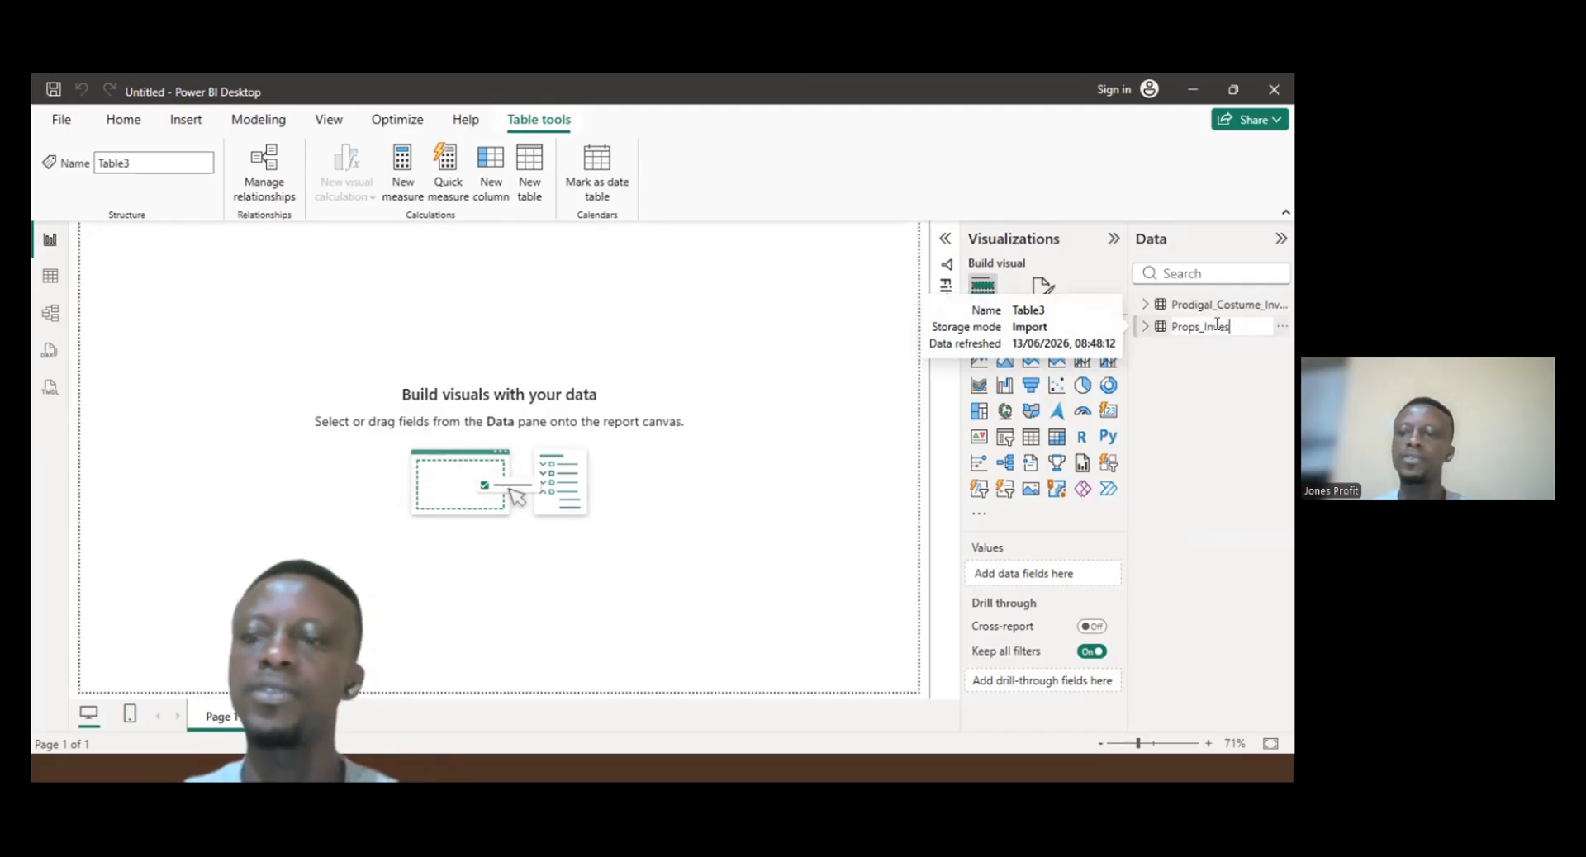
pyautogui.write('ntor')
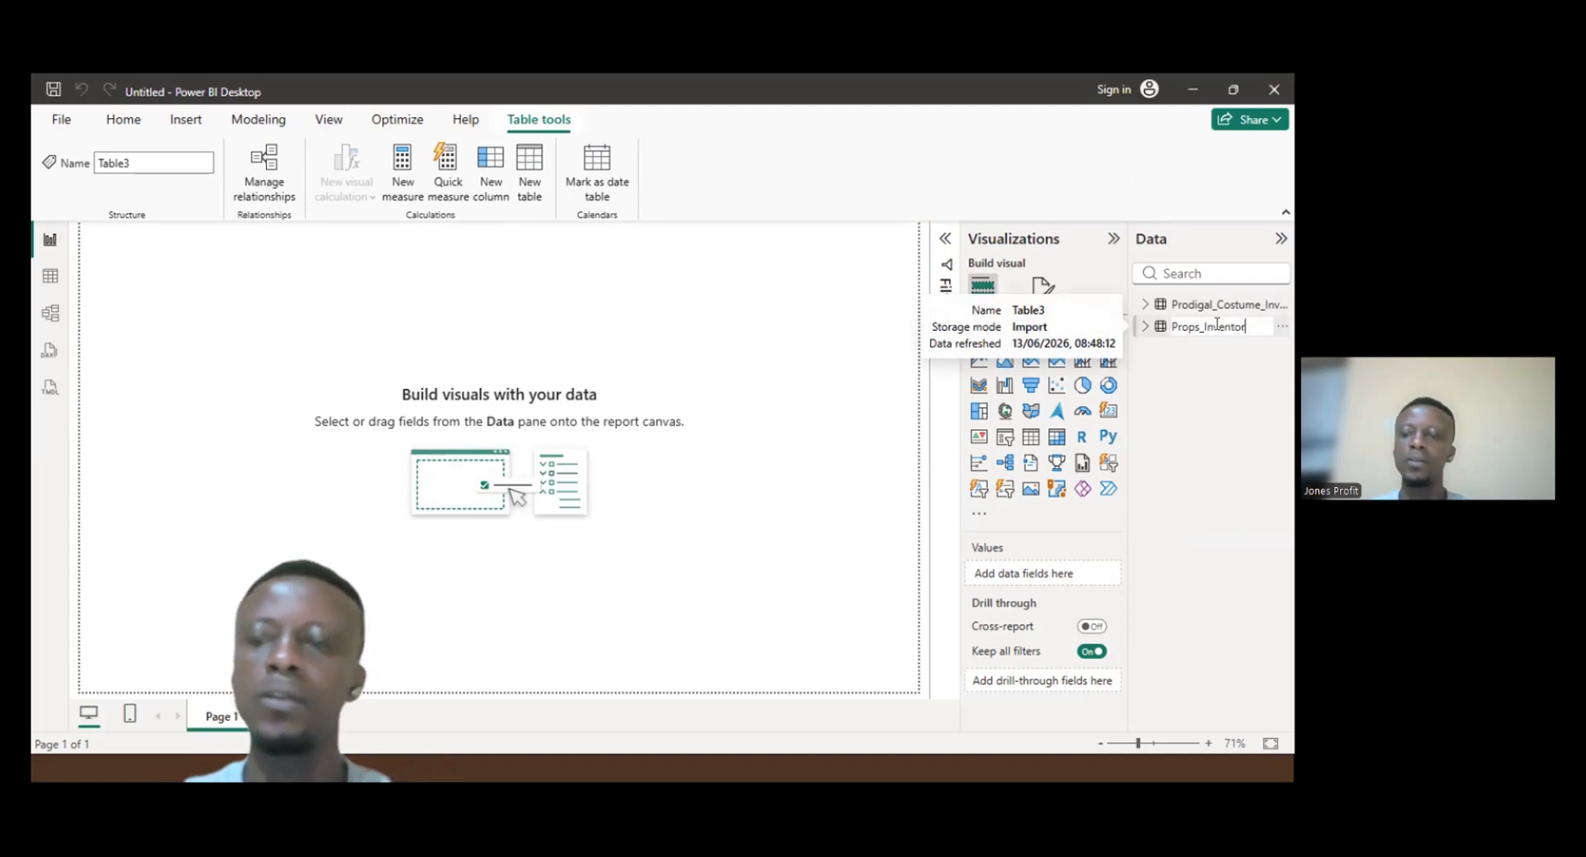
pyautogui.write('y')
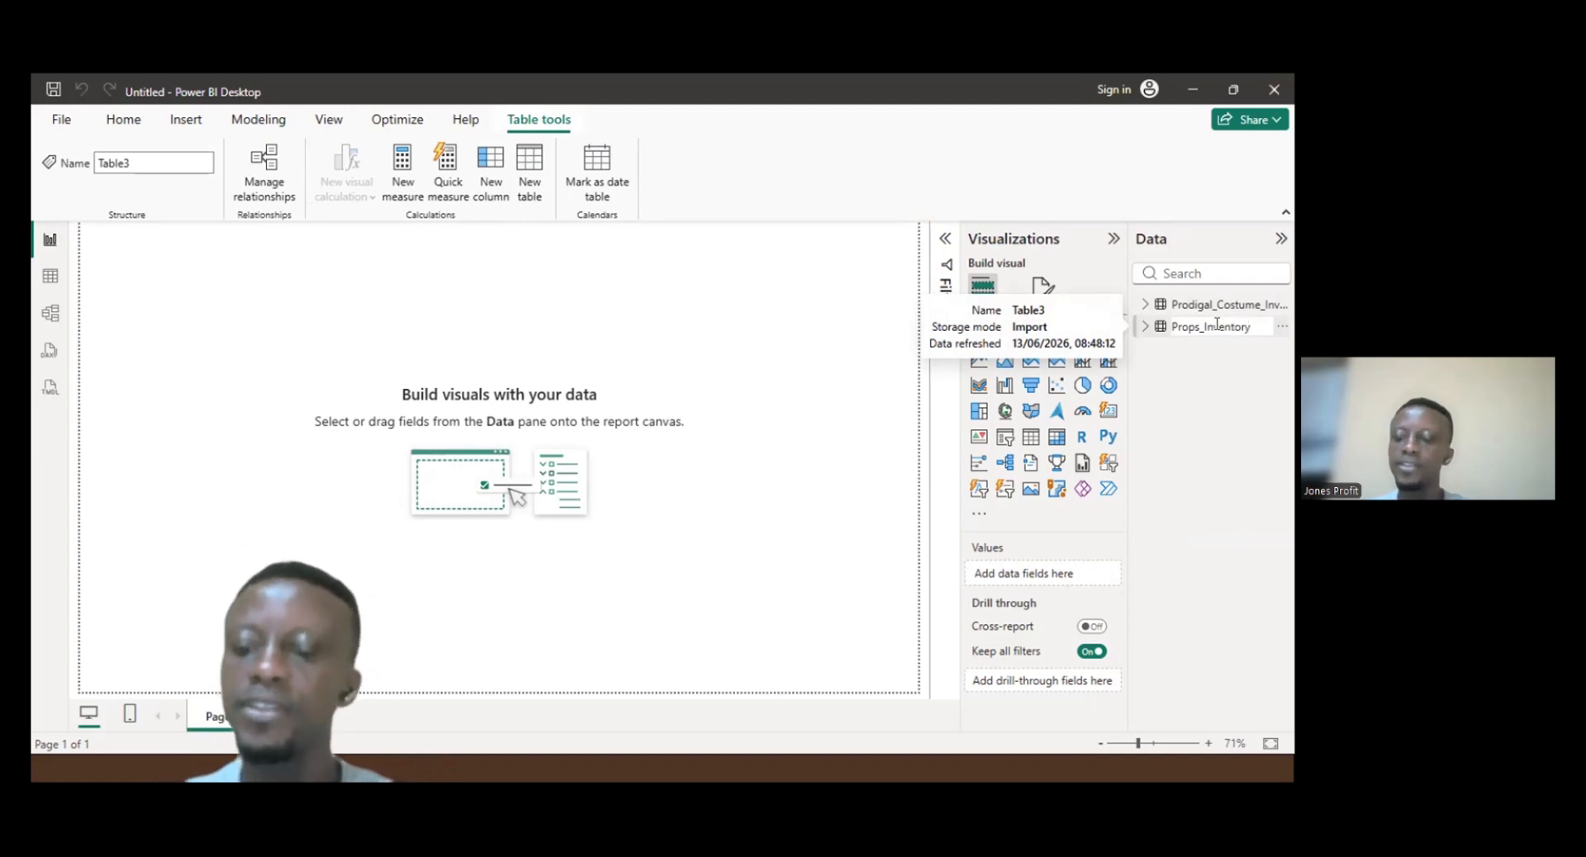
pyautogui.press('Return')
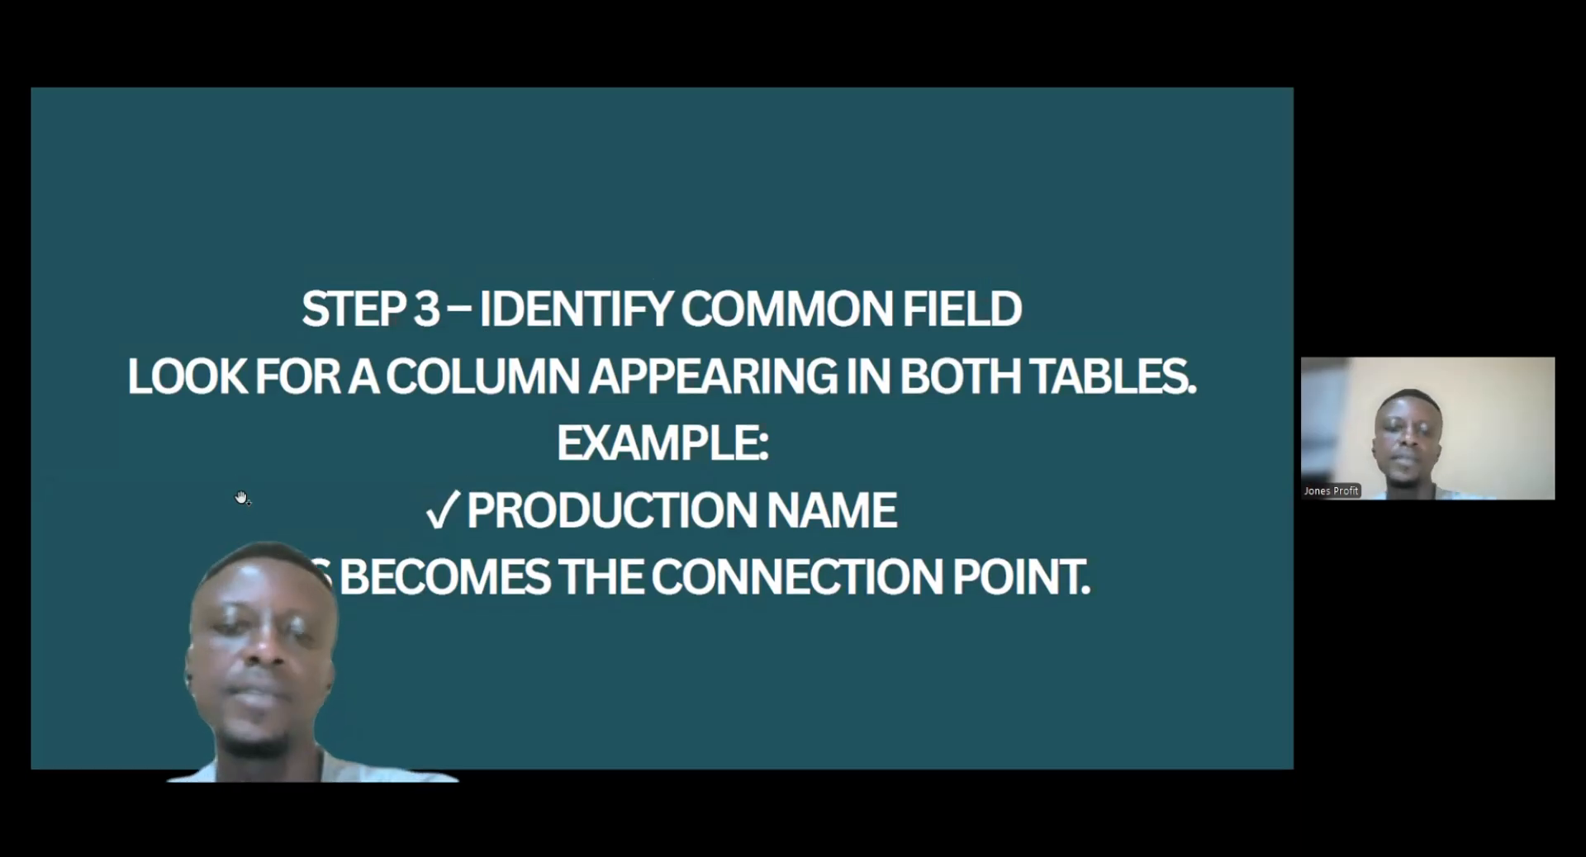
# - Examine the fields of both inventory tables in the model view to find a common column
pyautogui.hotkey('alt', 'Tab')
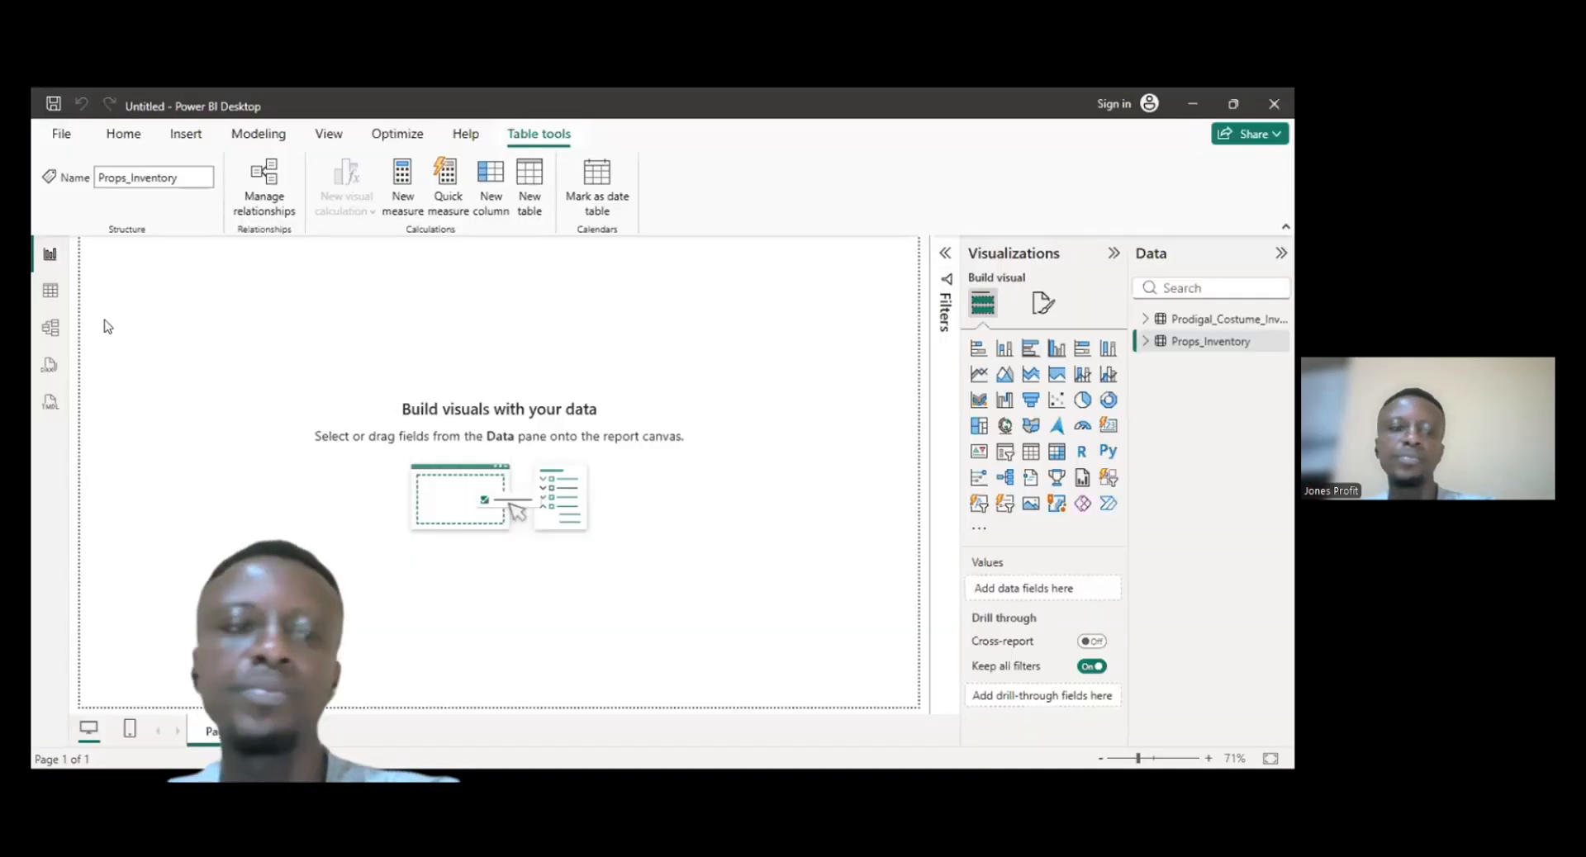
pyautogui.click(51, 330)
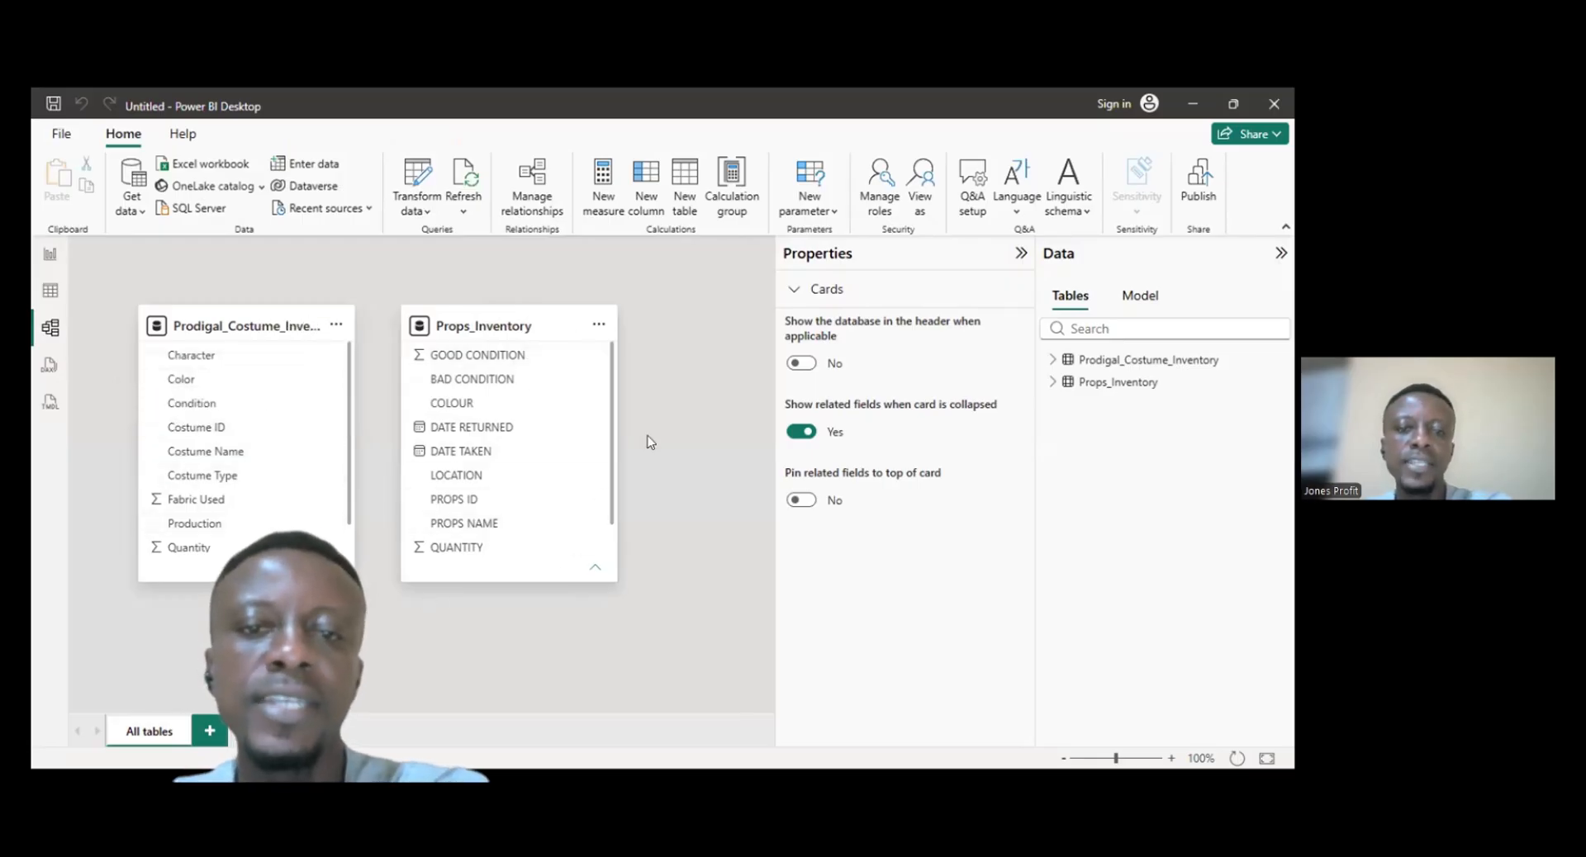
pyautogui.scroll(-1, 612, 433)
pyautogui.scroll(1, 612, 372)
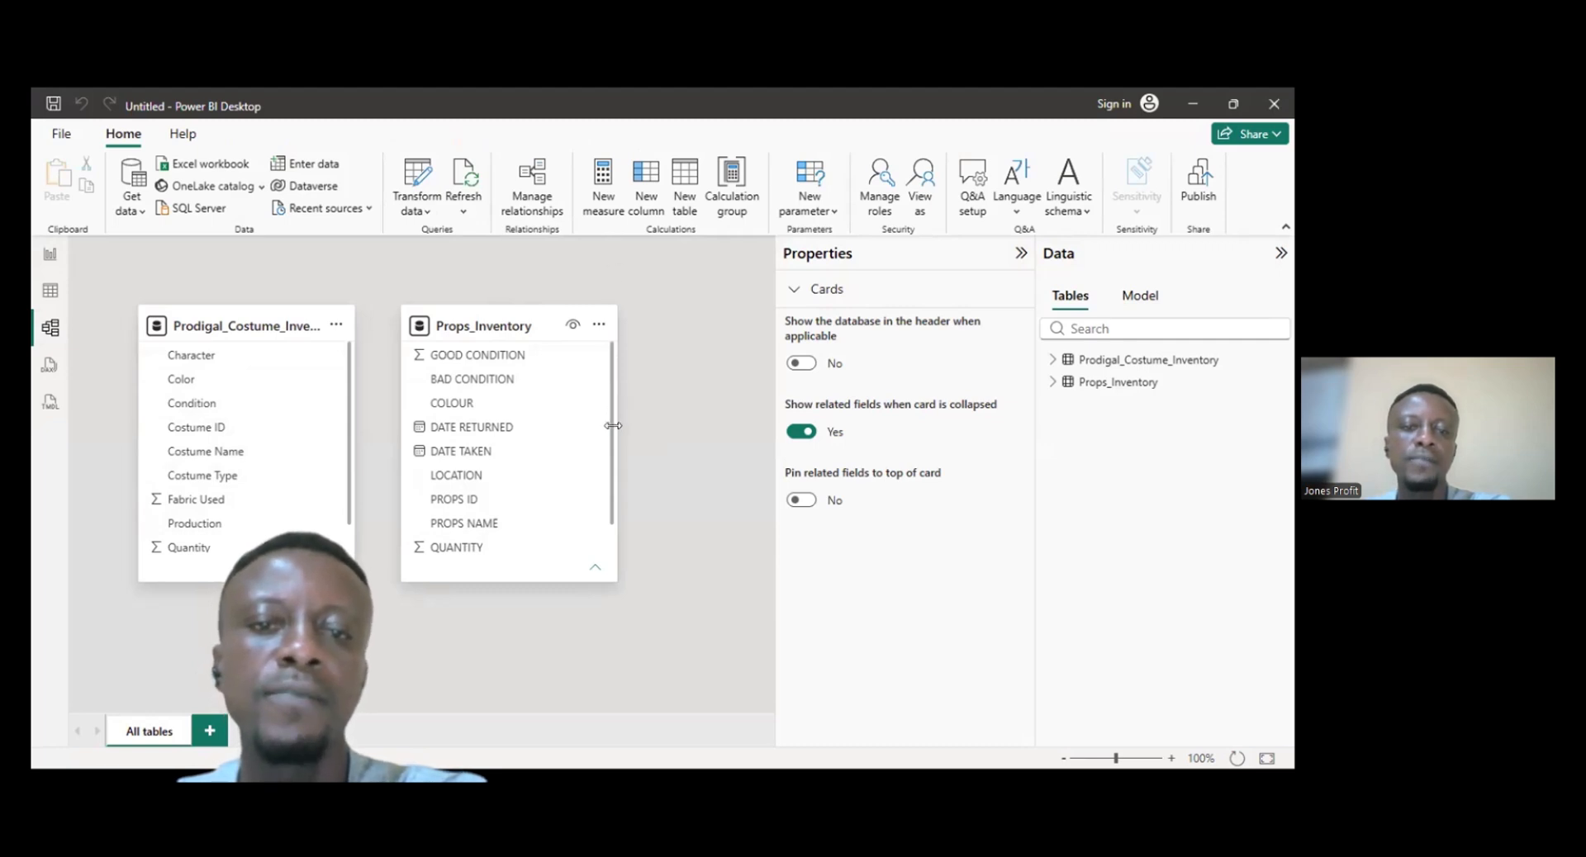
pyautogui.scroll(-1, 612, 462)
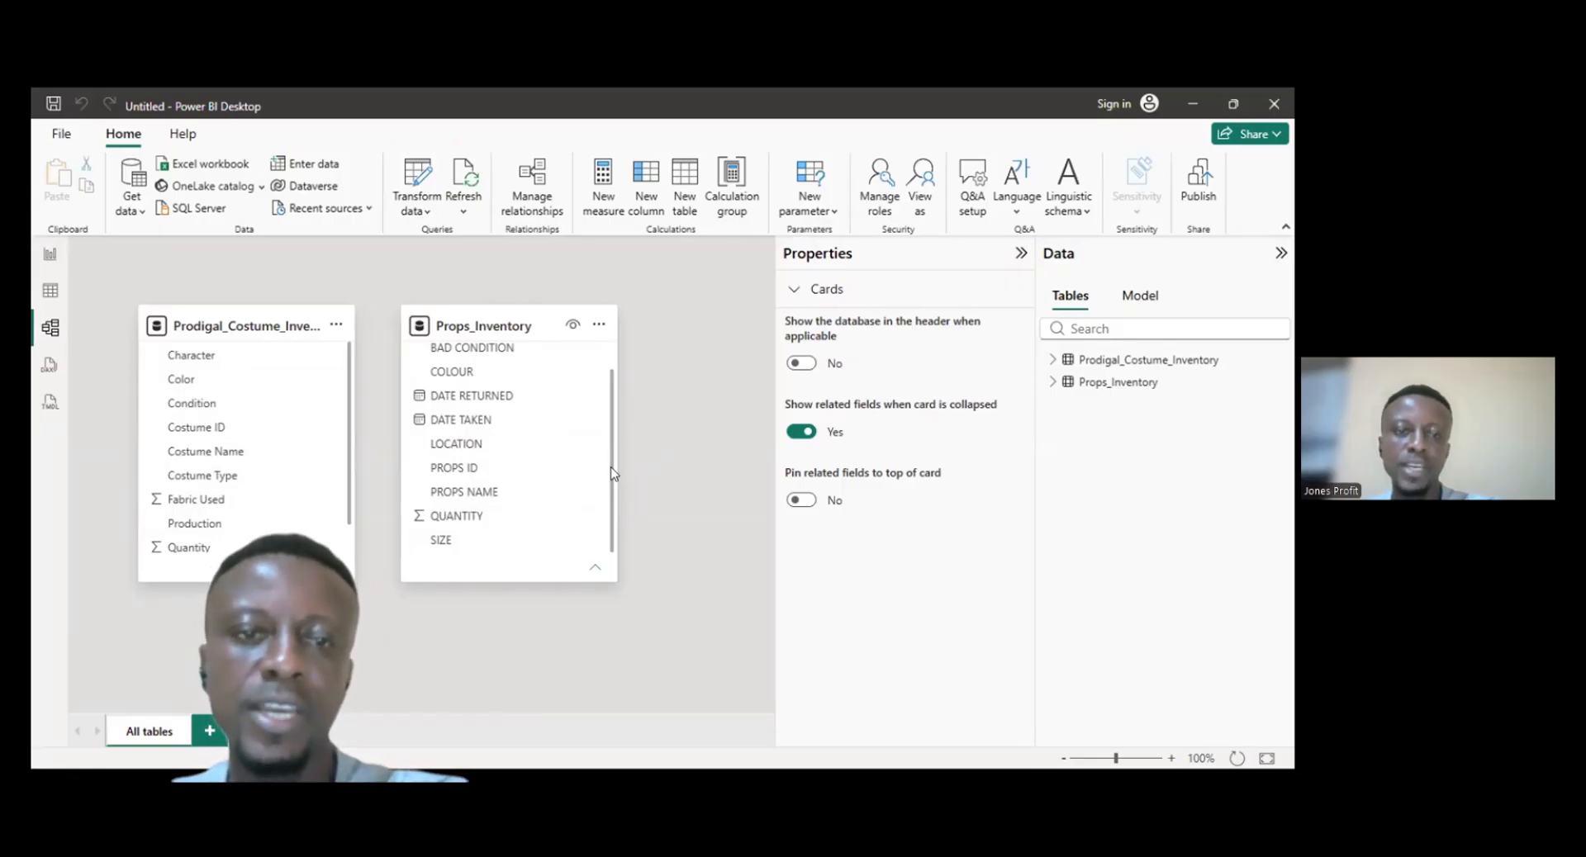
pyautogui.scroll(1, 613, 413)
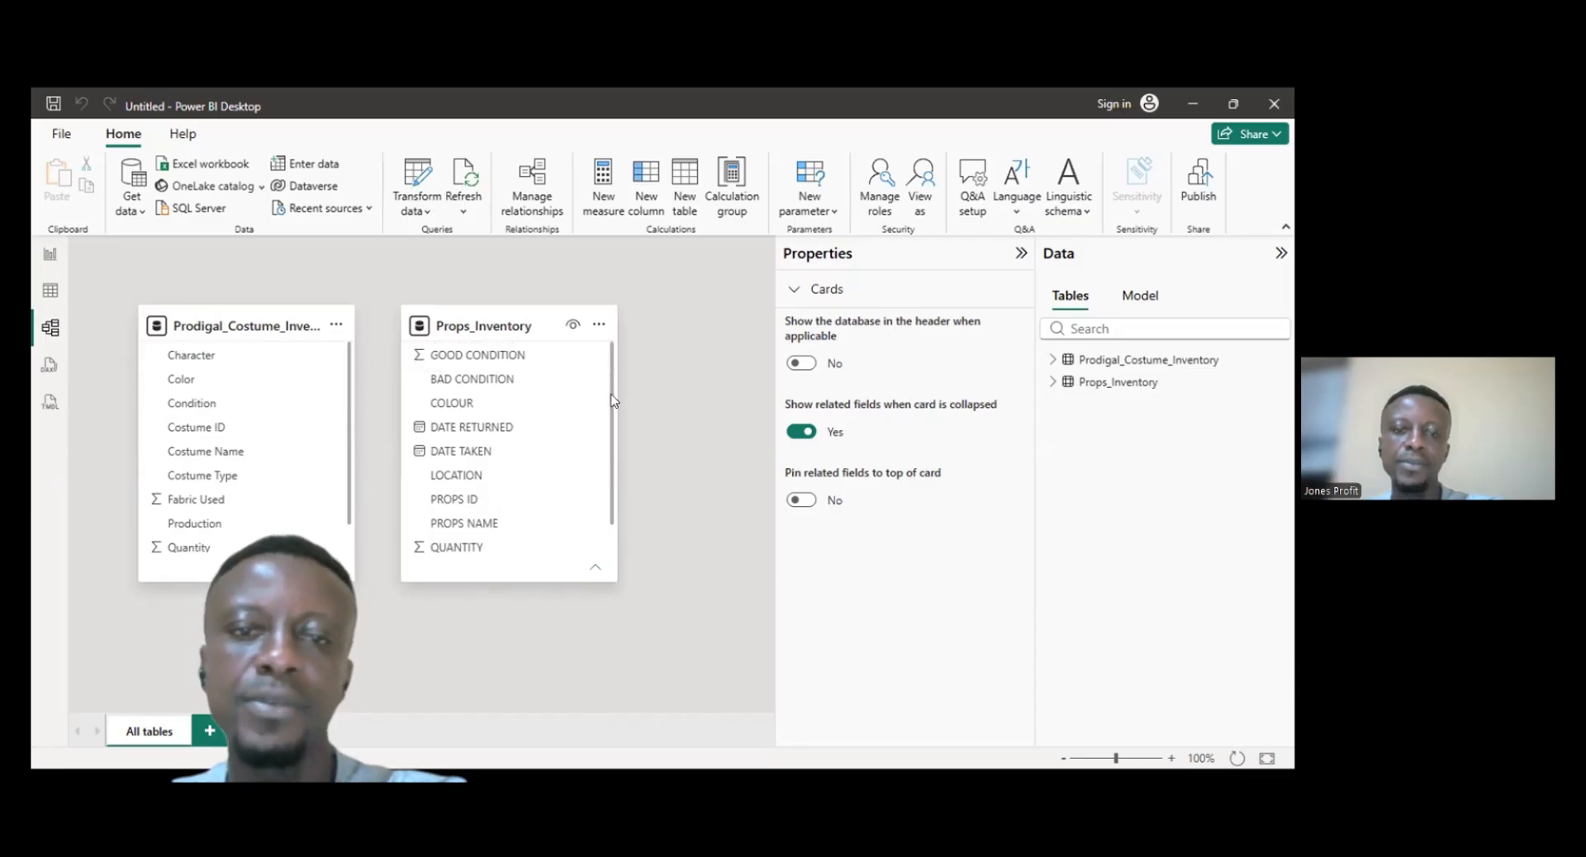
pyautogui.scroll(-1, 597, 572)
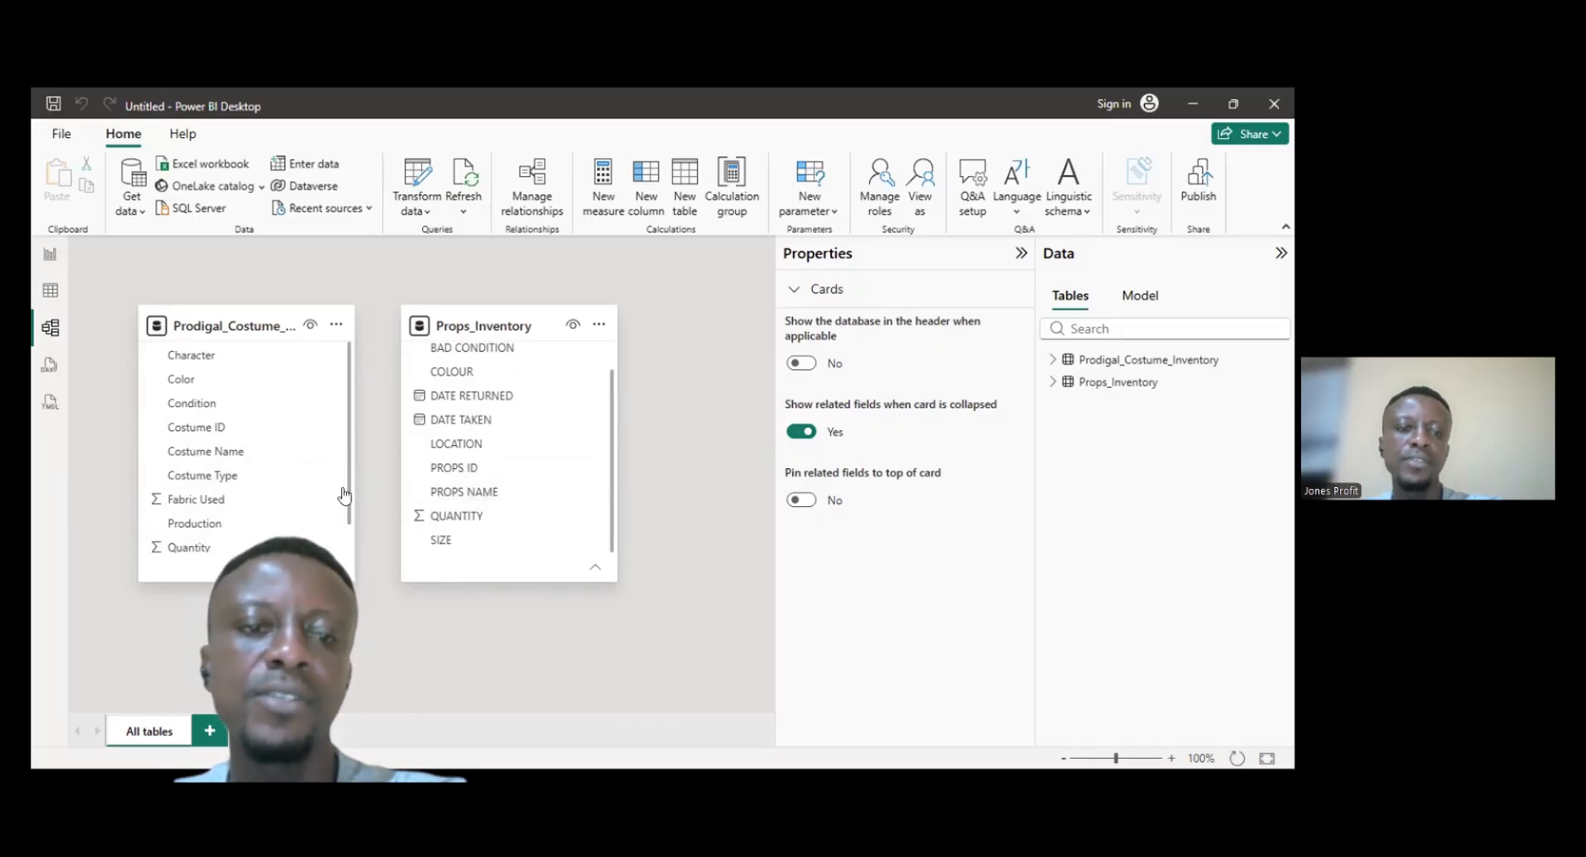
pyautogui.moveTo(347, 495); pyautogui.dragTo(347, 538)
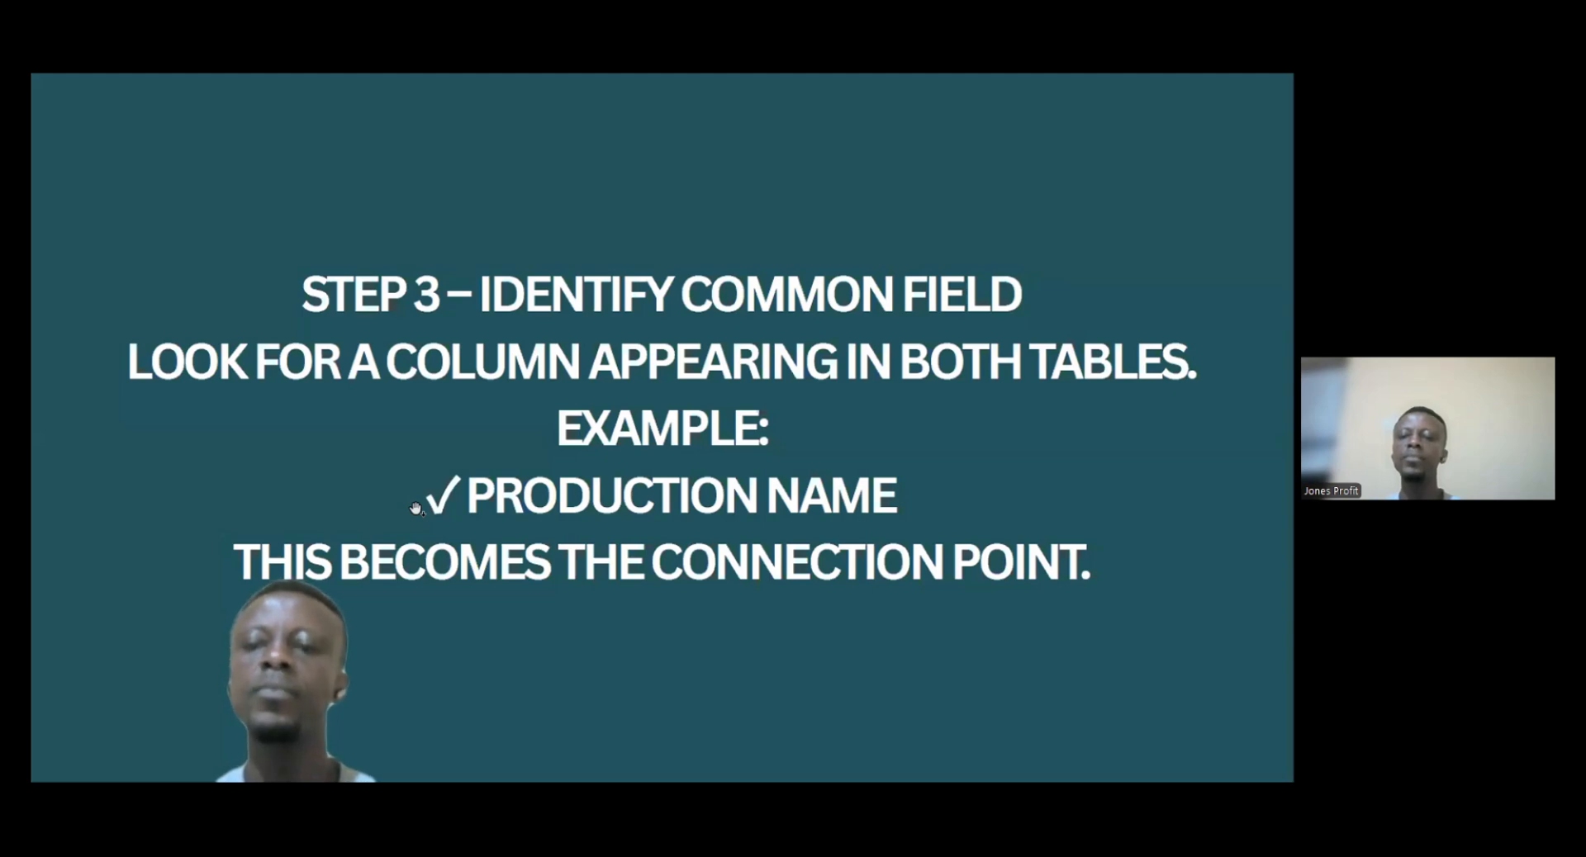
pyautogui.click(931, 354)
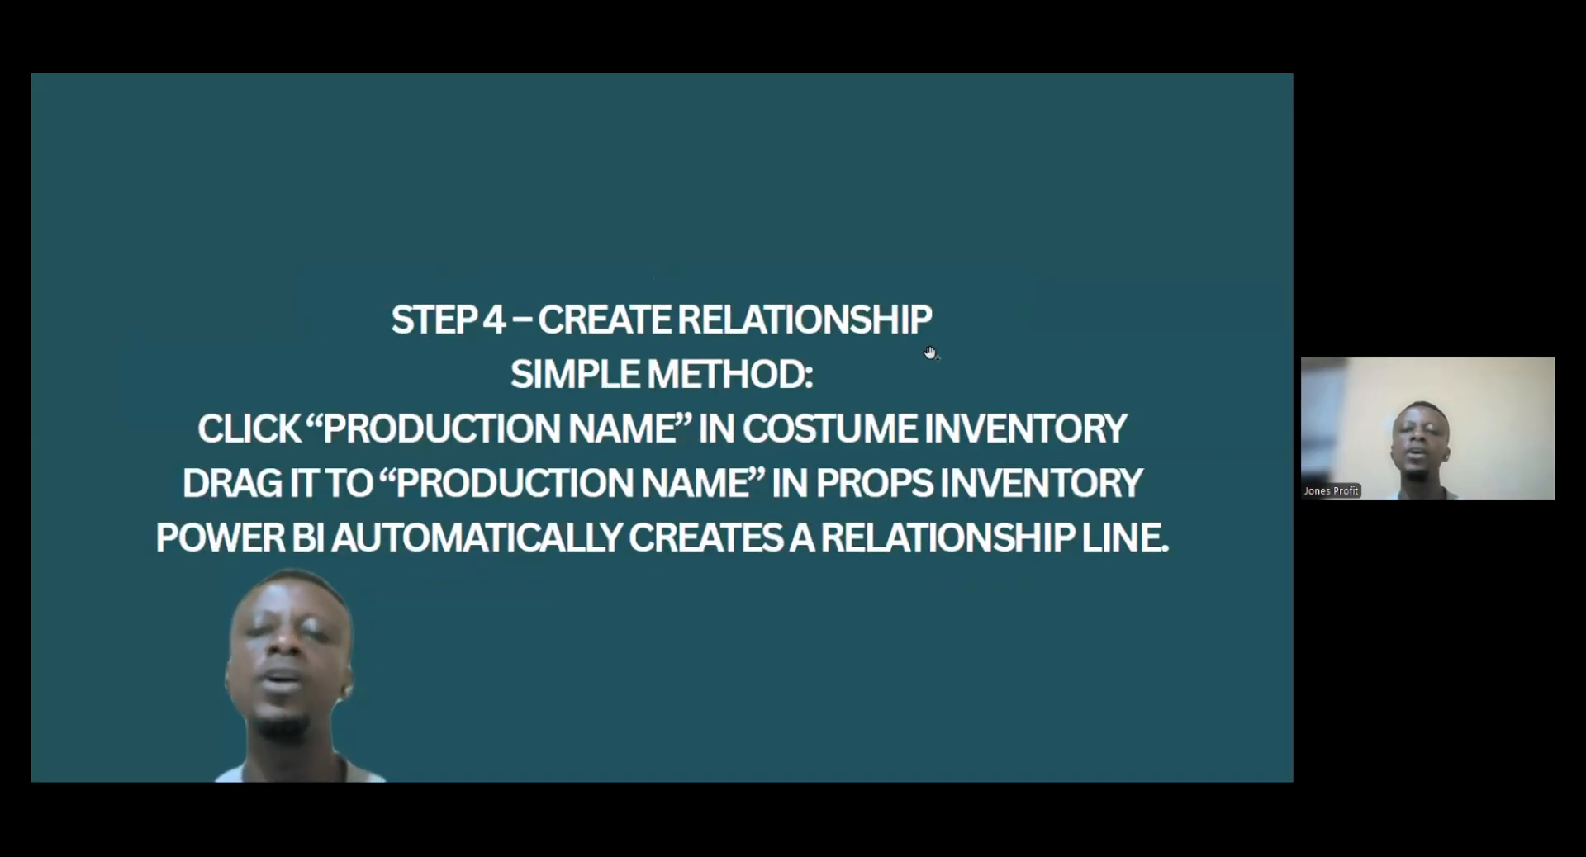
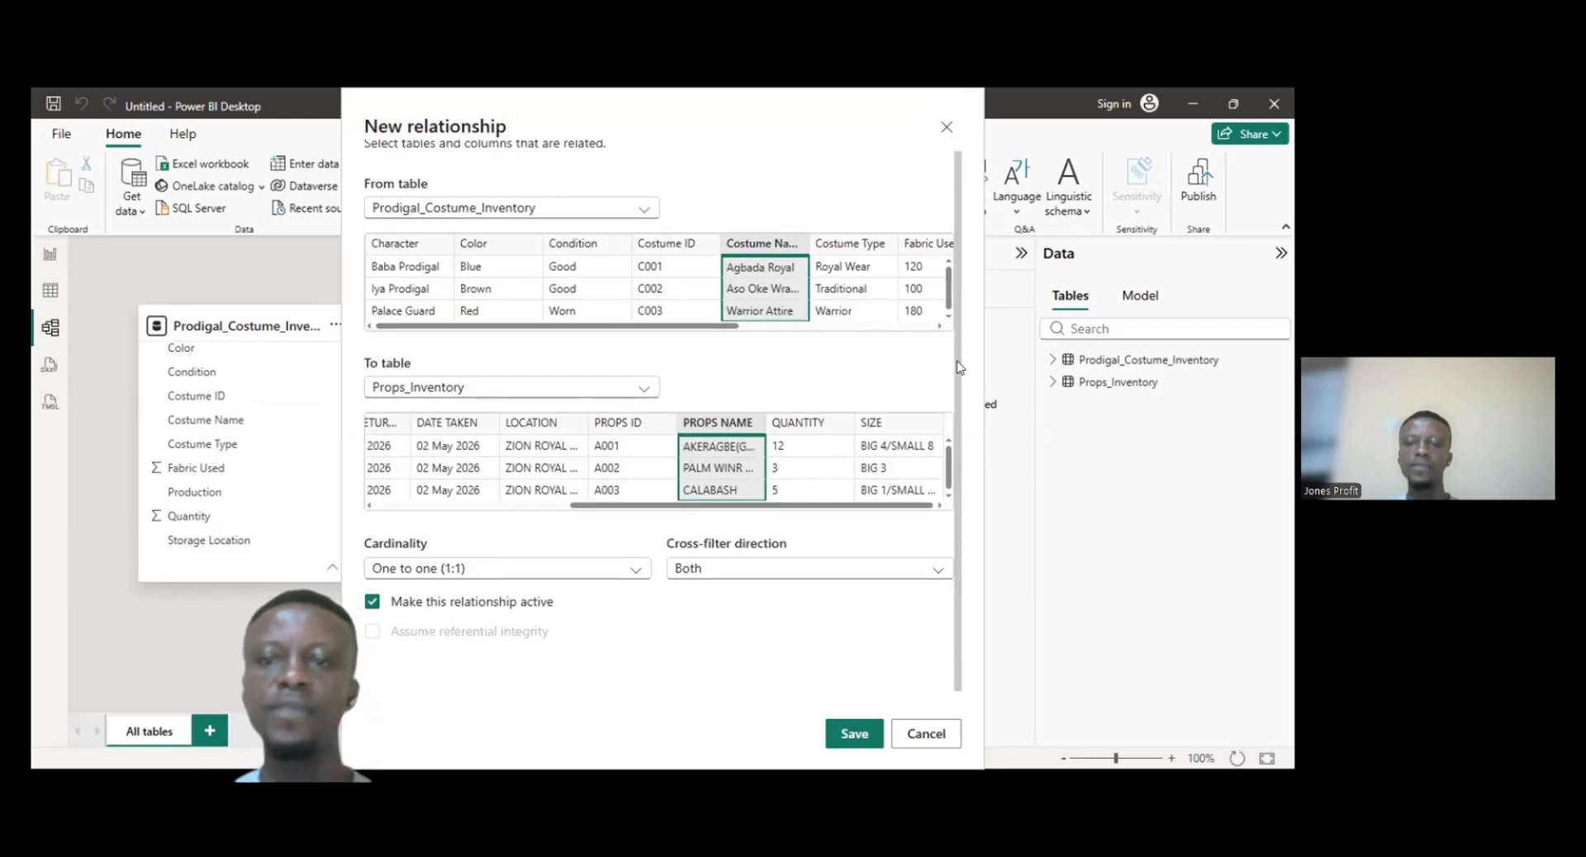
# - Review the new relationship's linked columns, cardinality and cross-filter direction between the costume and props tables
pyautogui.scroll(2, 961, 249)
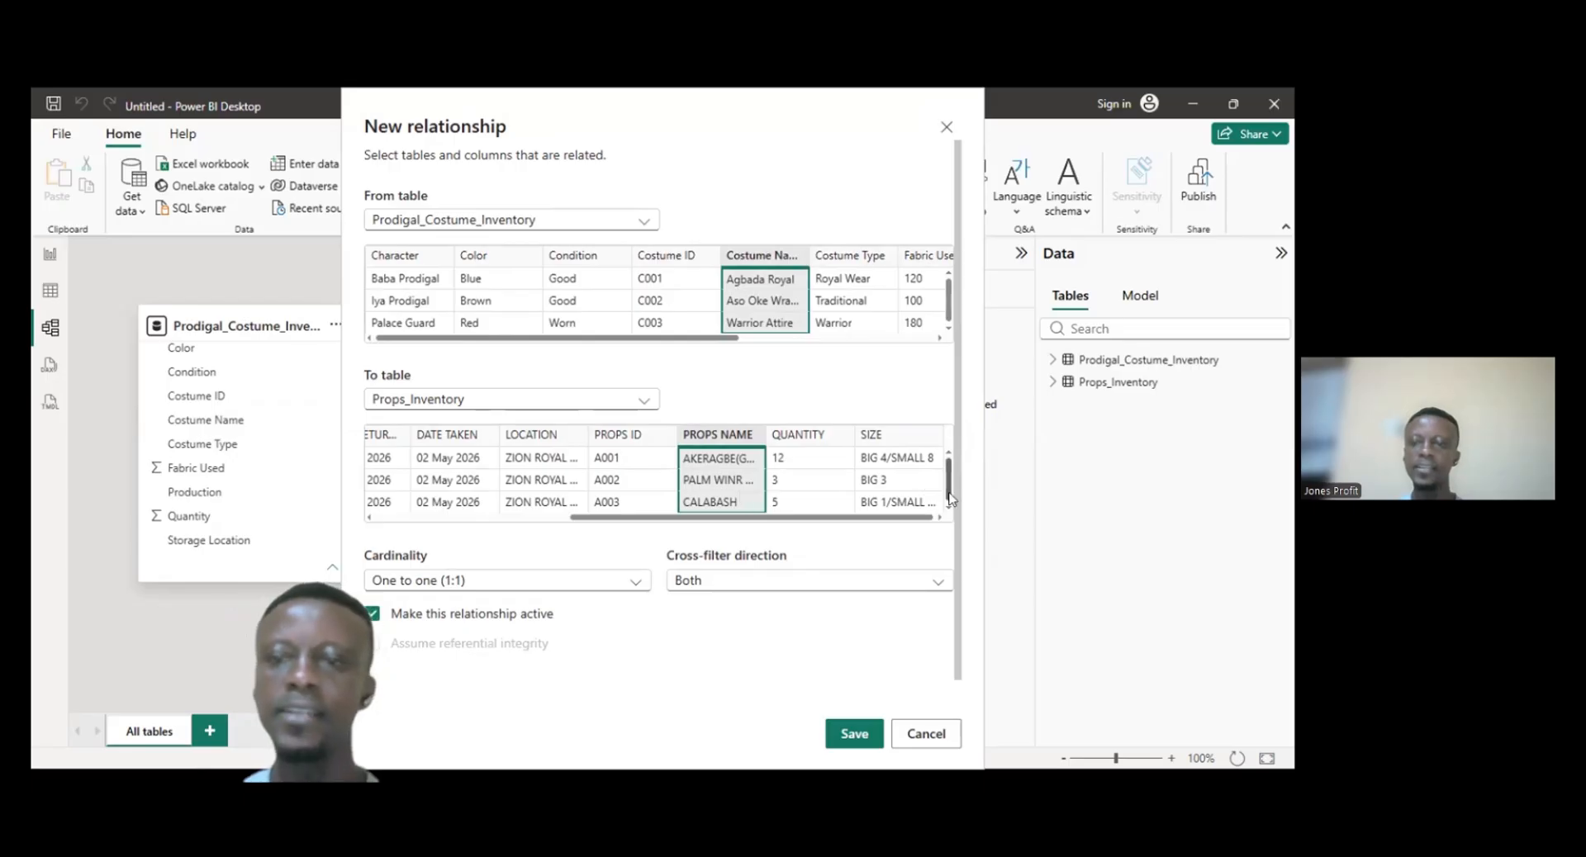
pyautogui.scroll(-1, 954, 508)
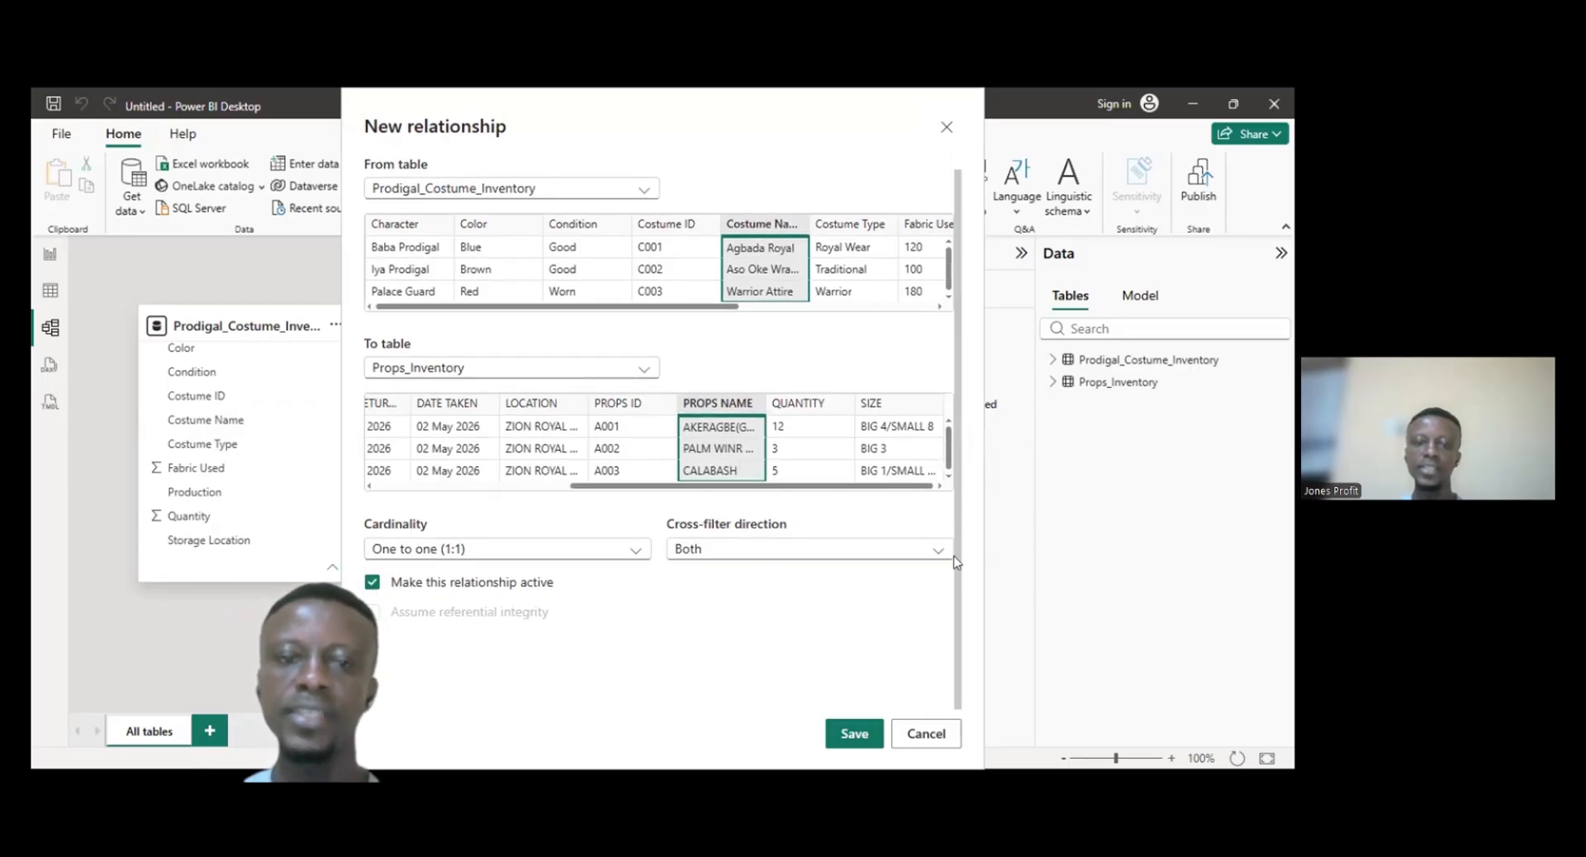
pyautogui.scroll(1, 954, 508)
pyautogui.scroll(-1, 956, 521)
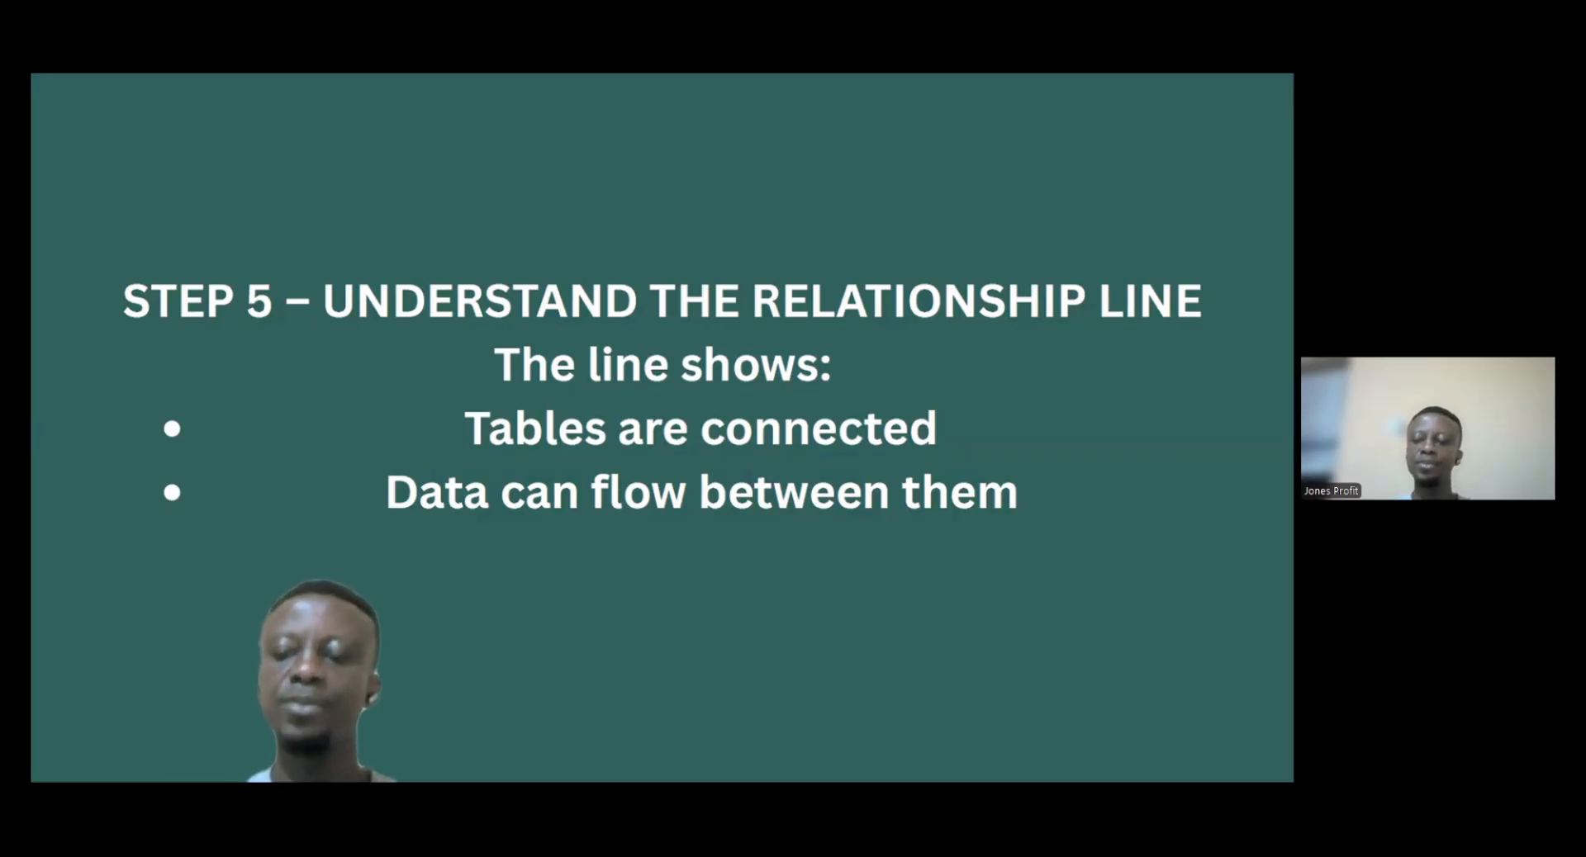
pyautogui.press('Right')
pyautogui.press('Left')
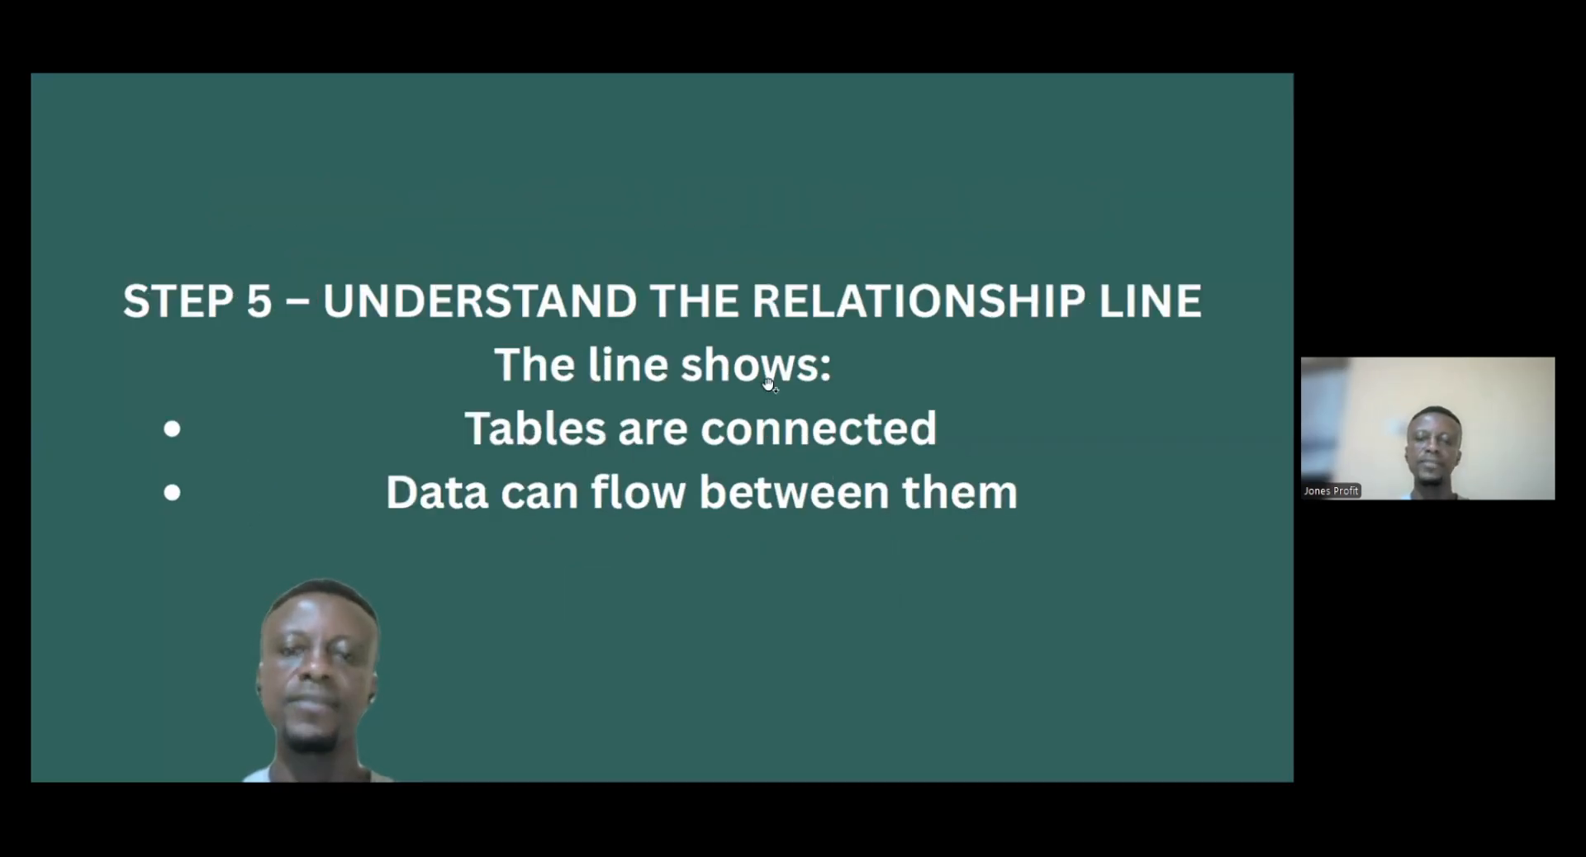
pyautogui.hotkey('alt', 'Tab')
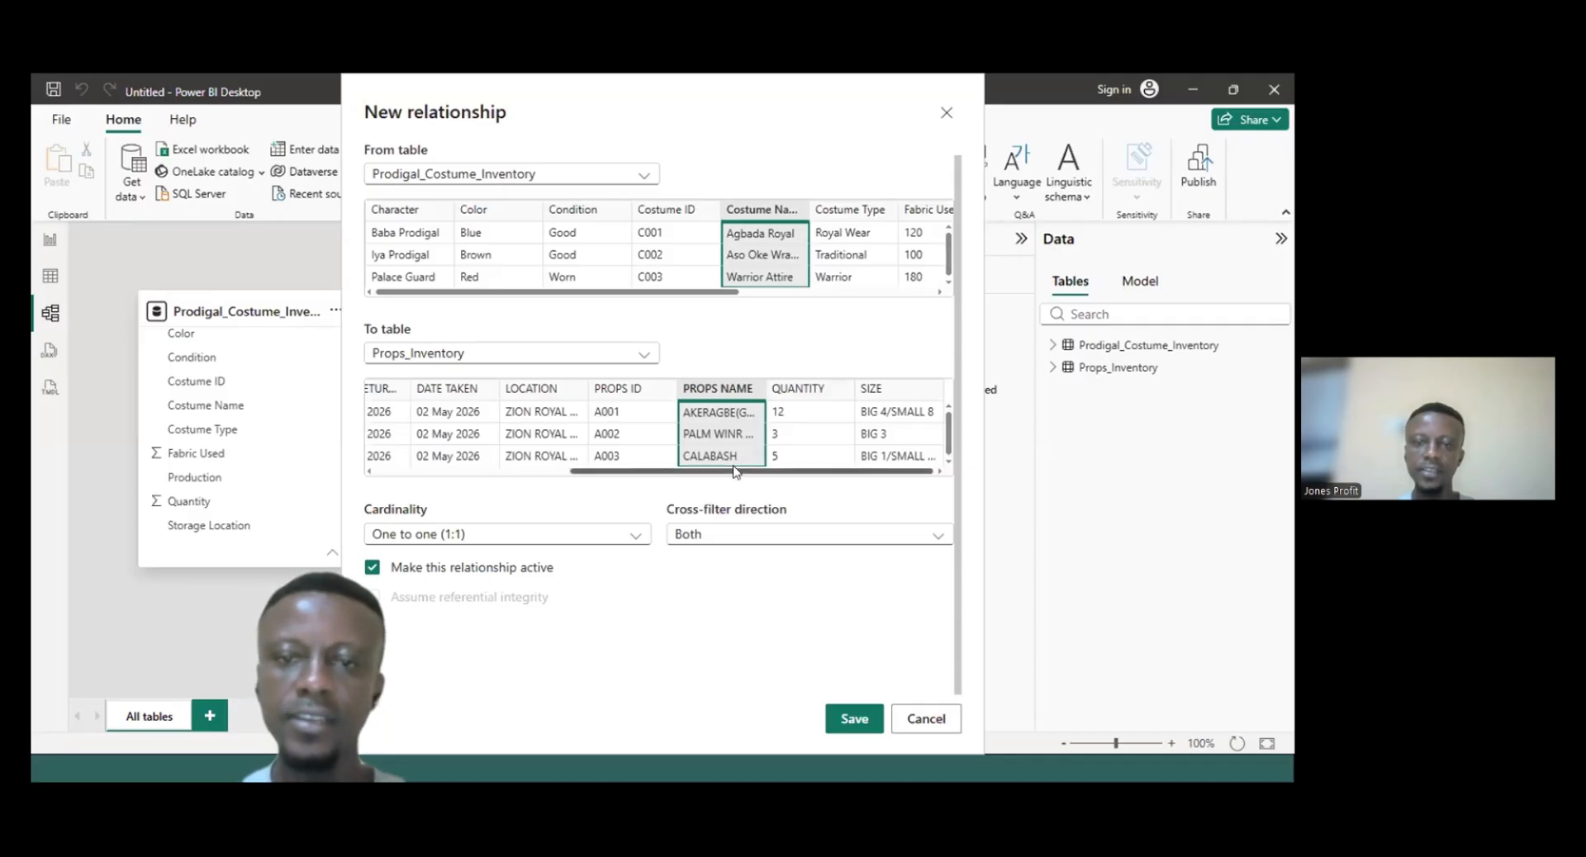
pyautogui.moveTo(735, 471)
pyautogui.mouseDown()
pyautogui.moveTo(591, 471)
pyautogui.moveTo(735, 471)
pyautogui.mouseUp()
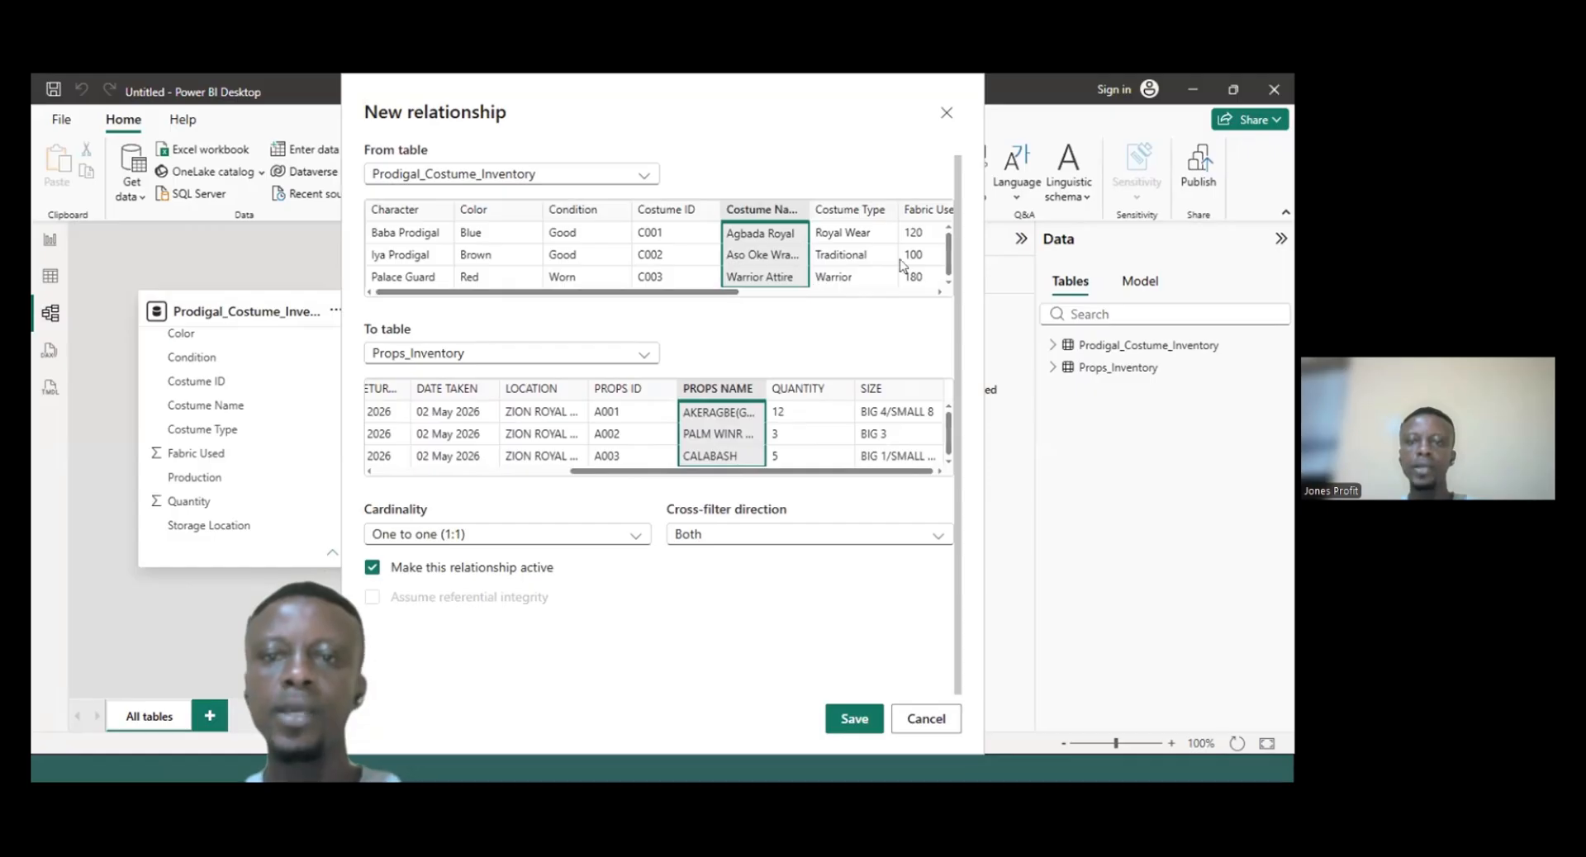
pyautogui.moveTo(669, 290)
pyautogui.mouseDown()
pyautogui.moveTo(826, 286)
pyautogui.moveTo(684, 283)
pyautogui.mouseUp()
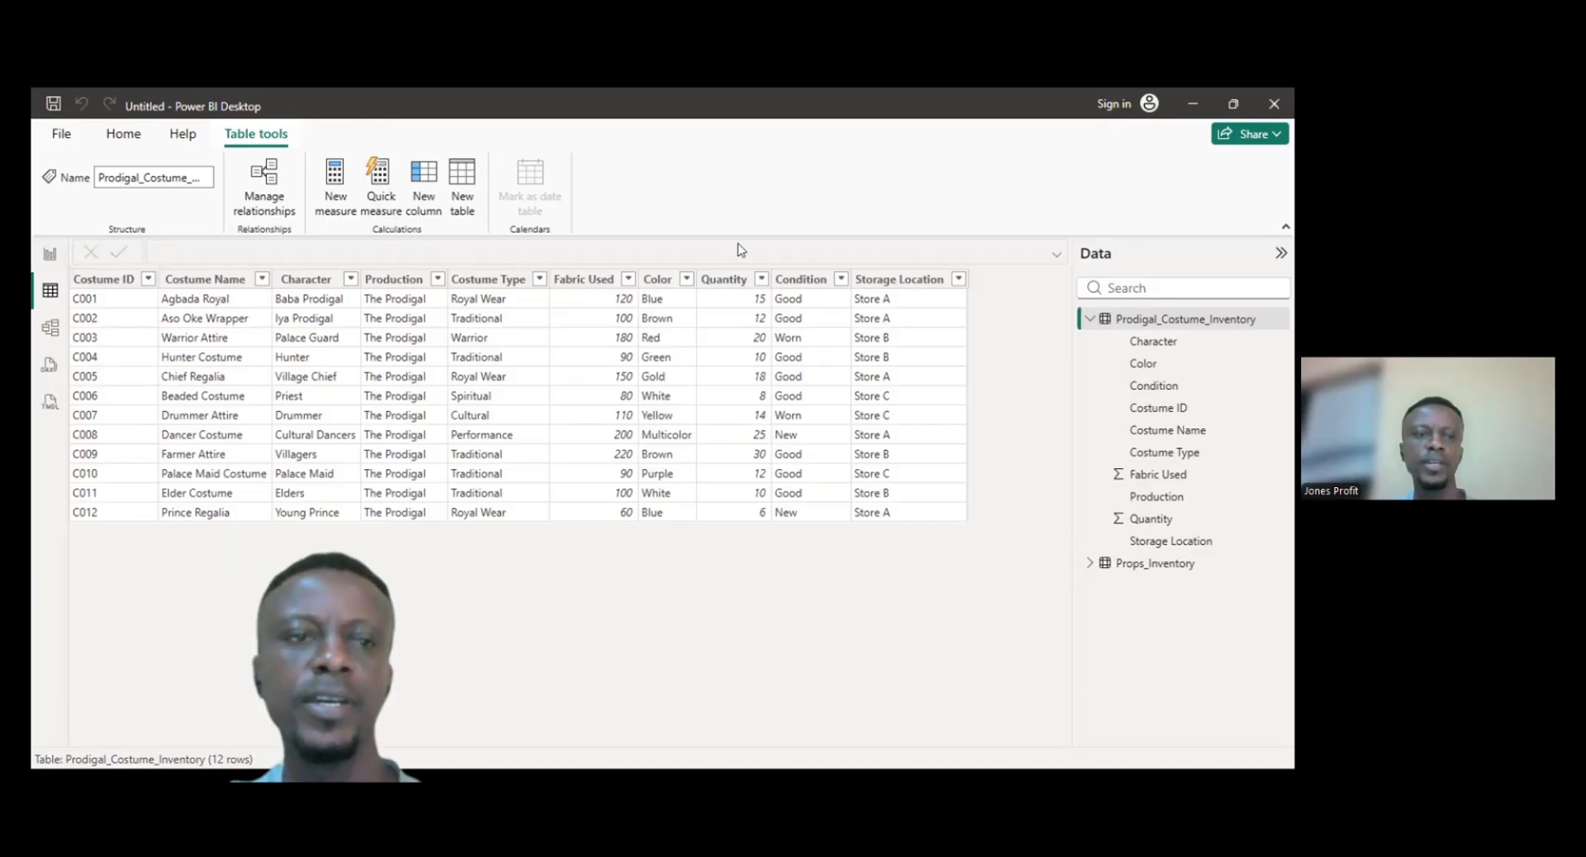
# - Browse the report, table, model and DAX query views of the data model
pyautogui.click(50, 257)
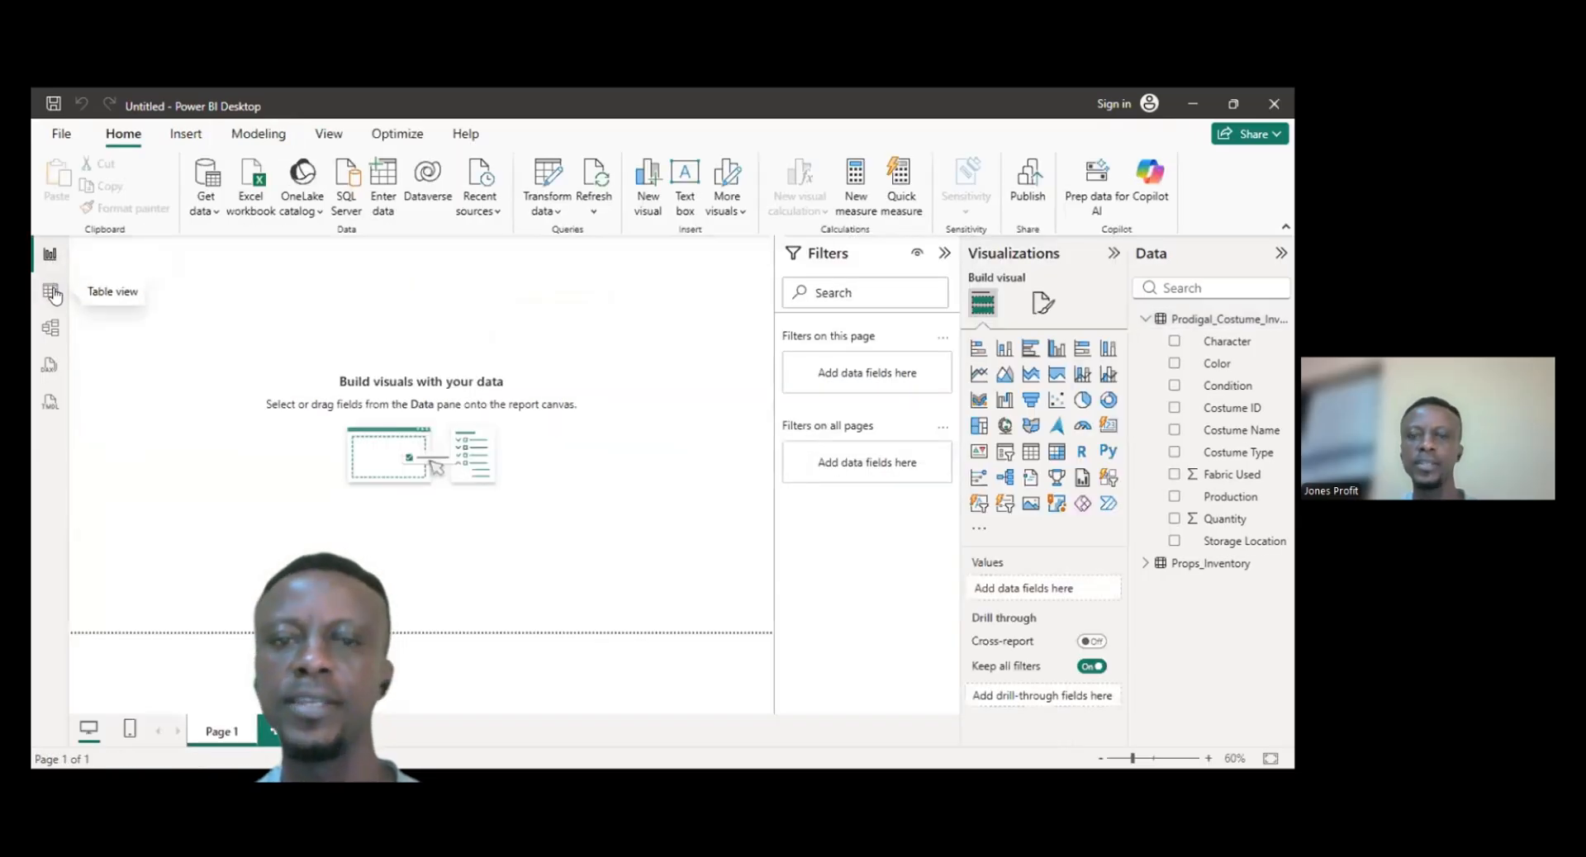
pyautogui.click(50, 293)
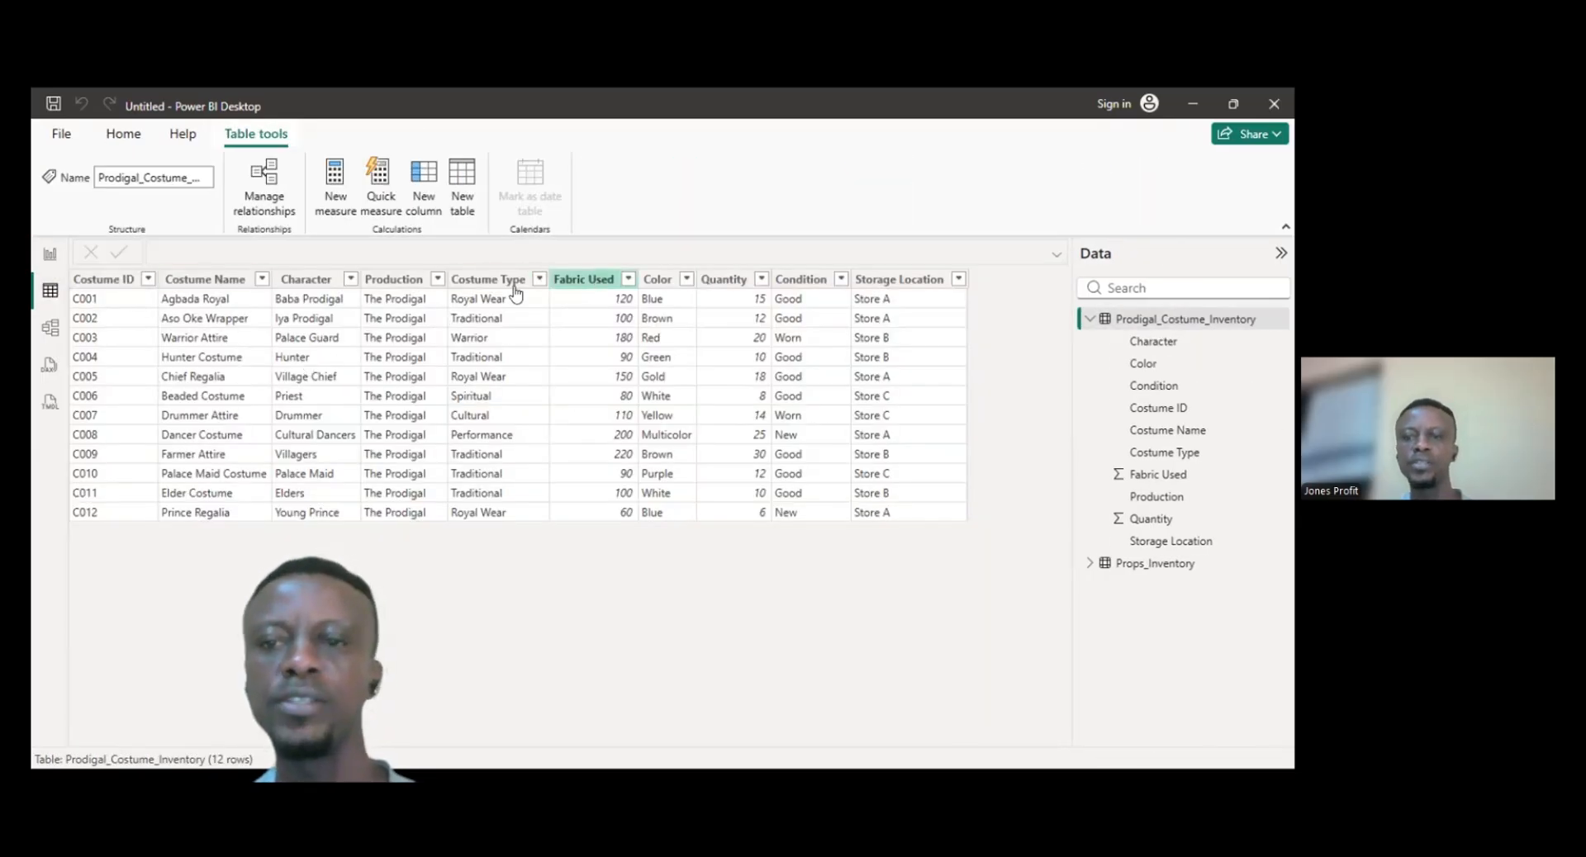
pyautogui.click(50, 257)
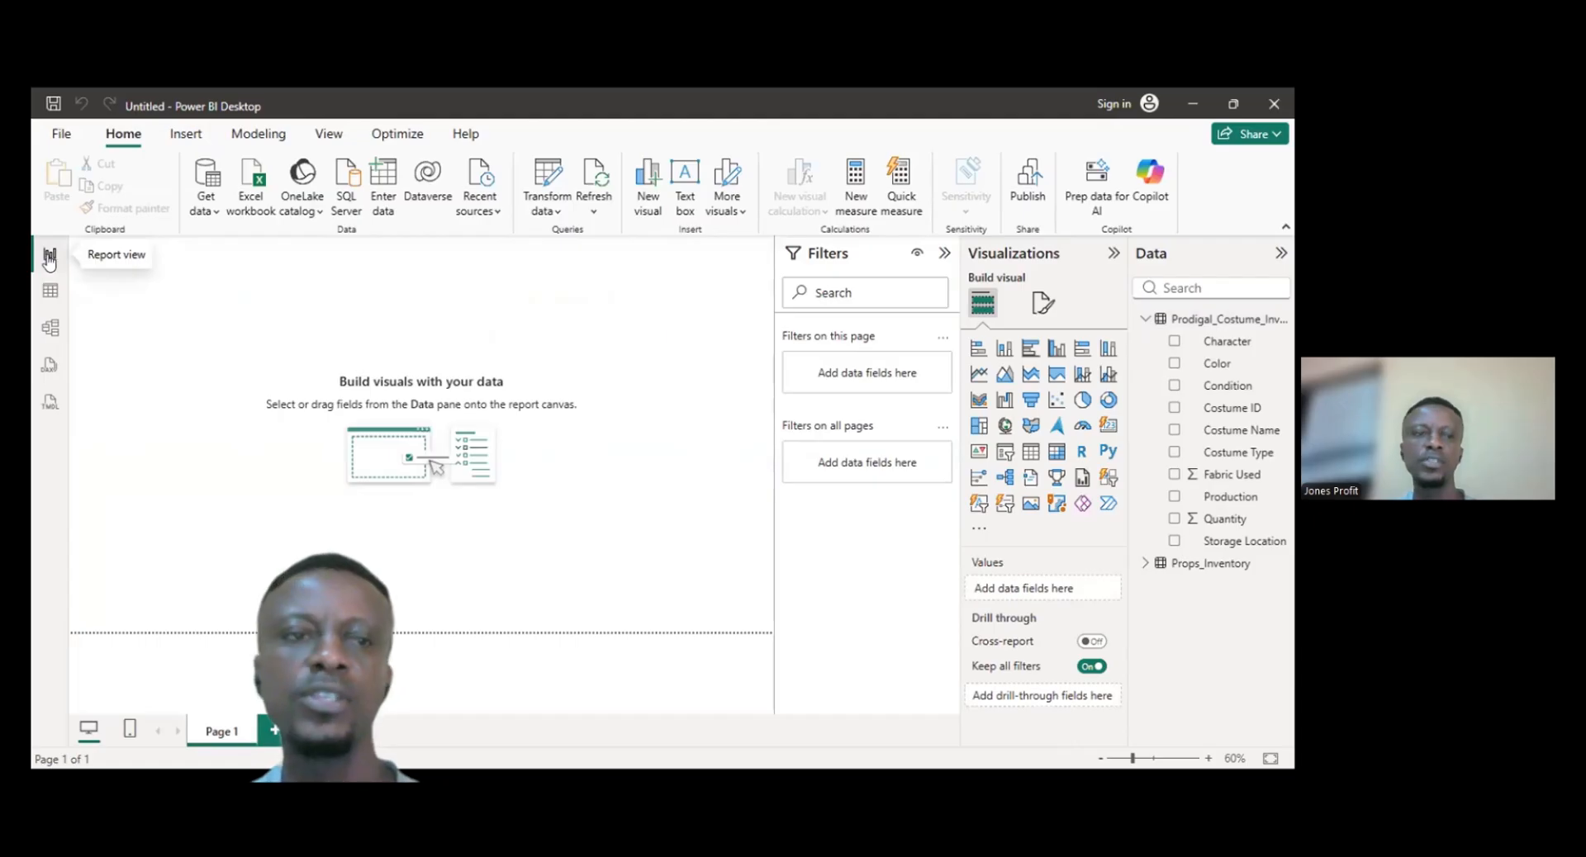
pyautogui.click(51, 330)
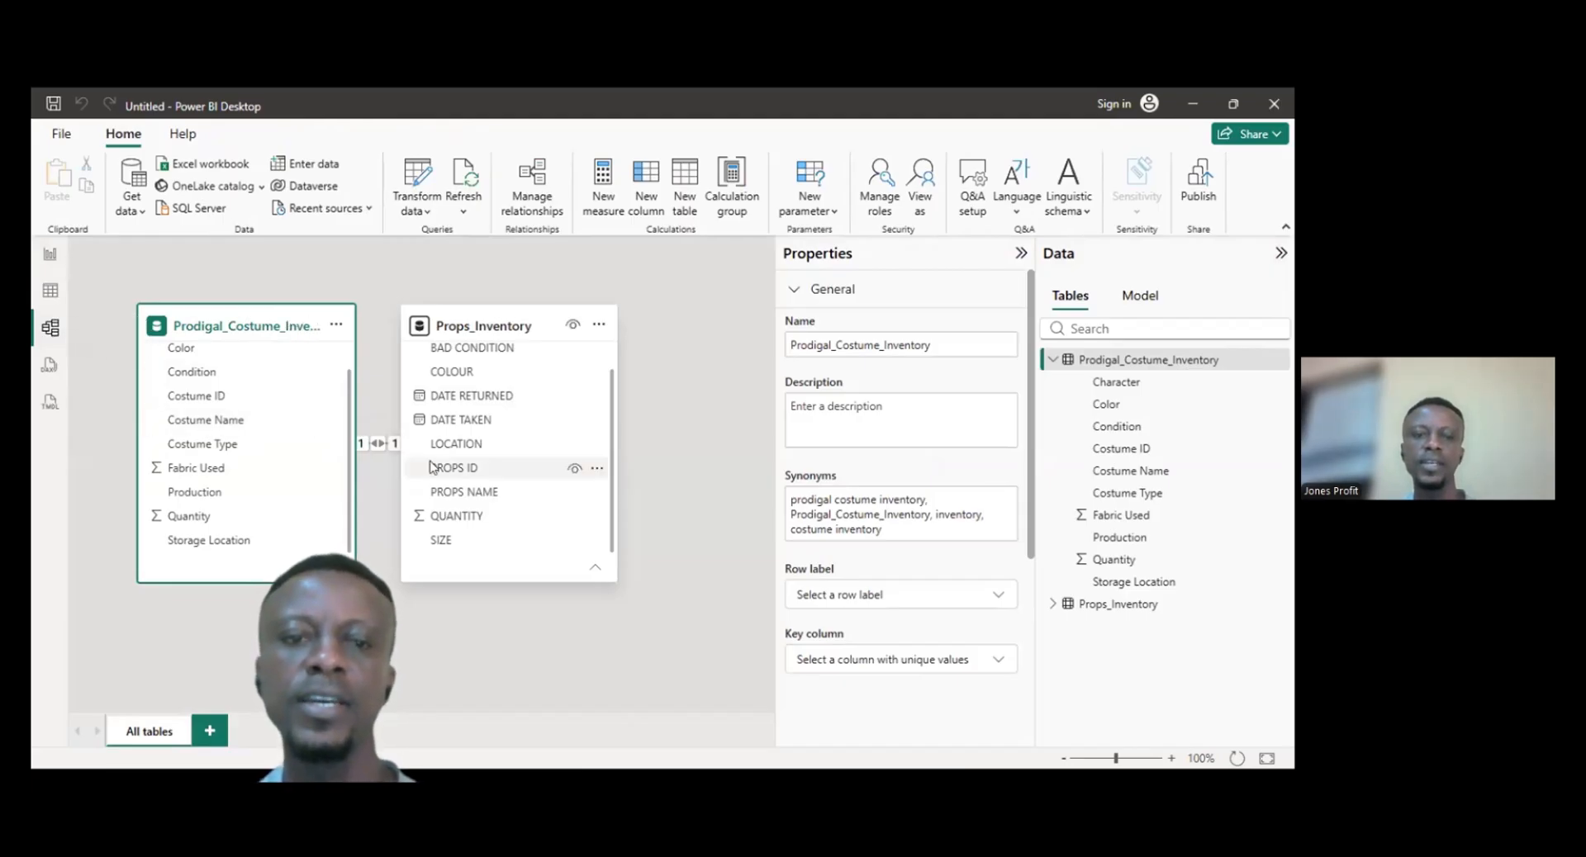
pyautogui.click(50, 368)
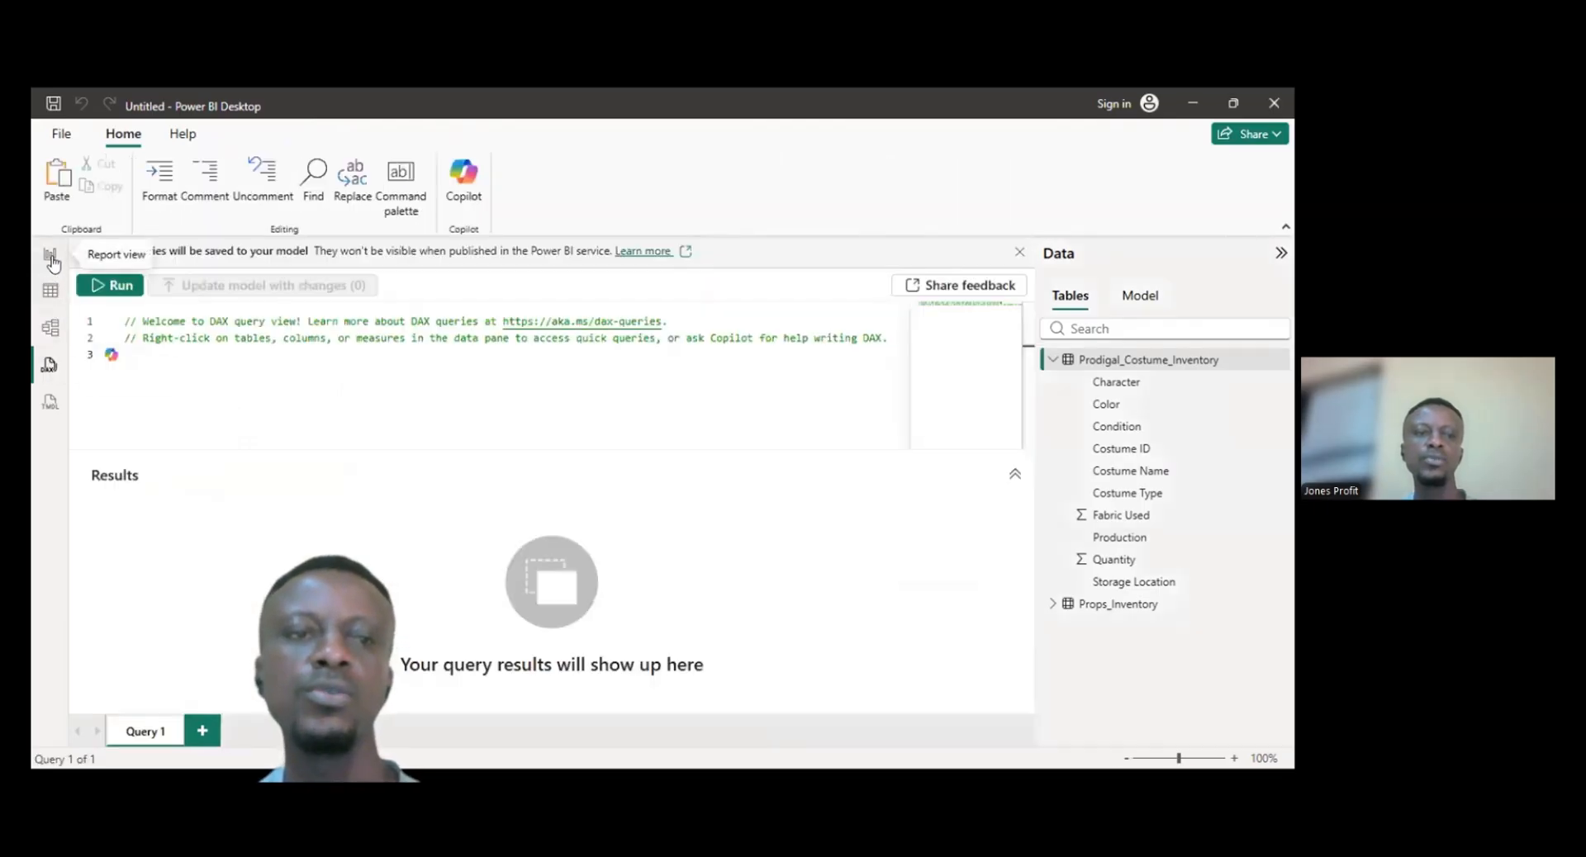
pyautogui.click(50, 258)
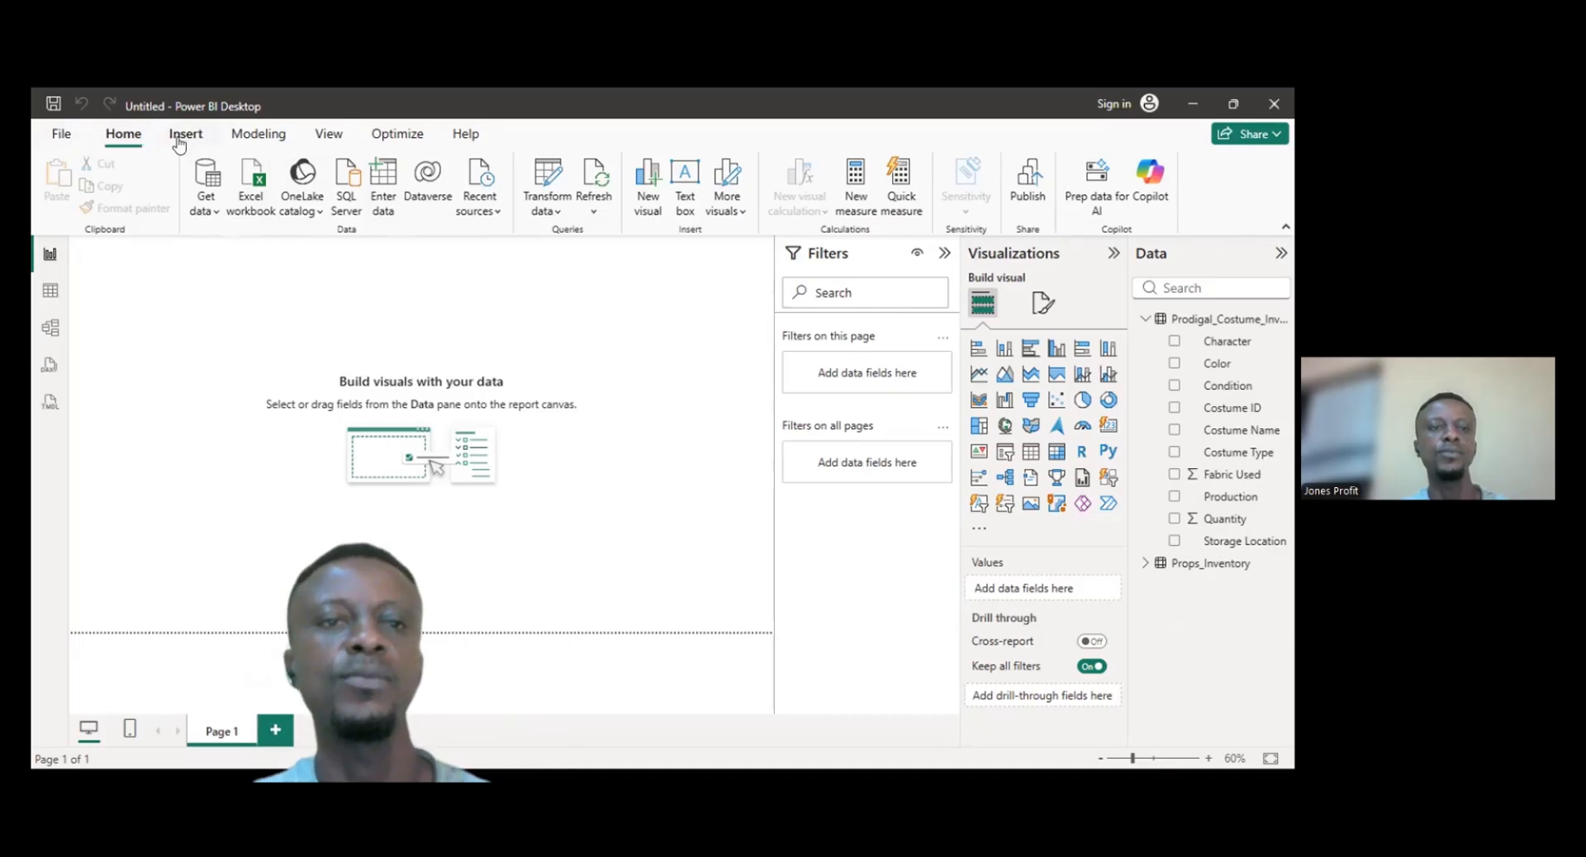
pyautogui.click(267, 138)
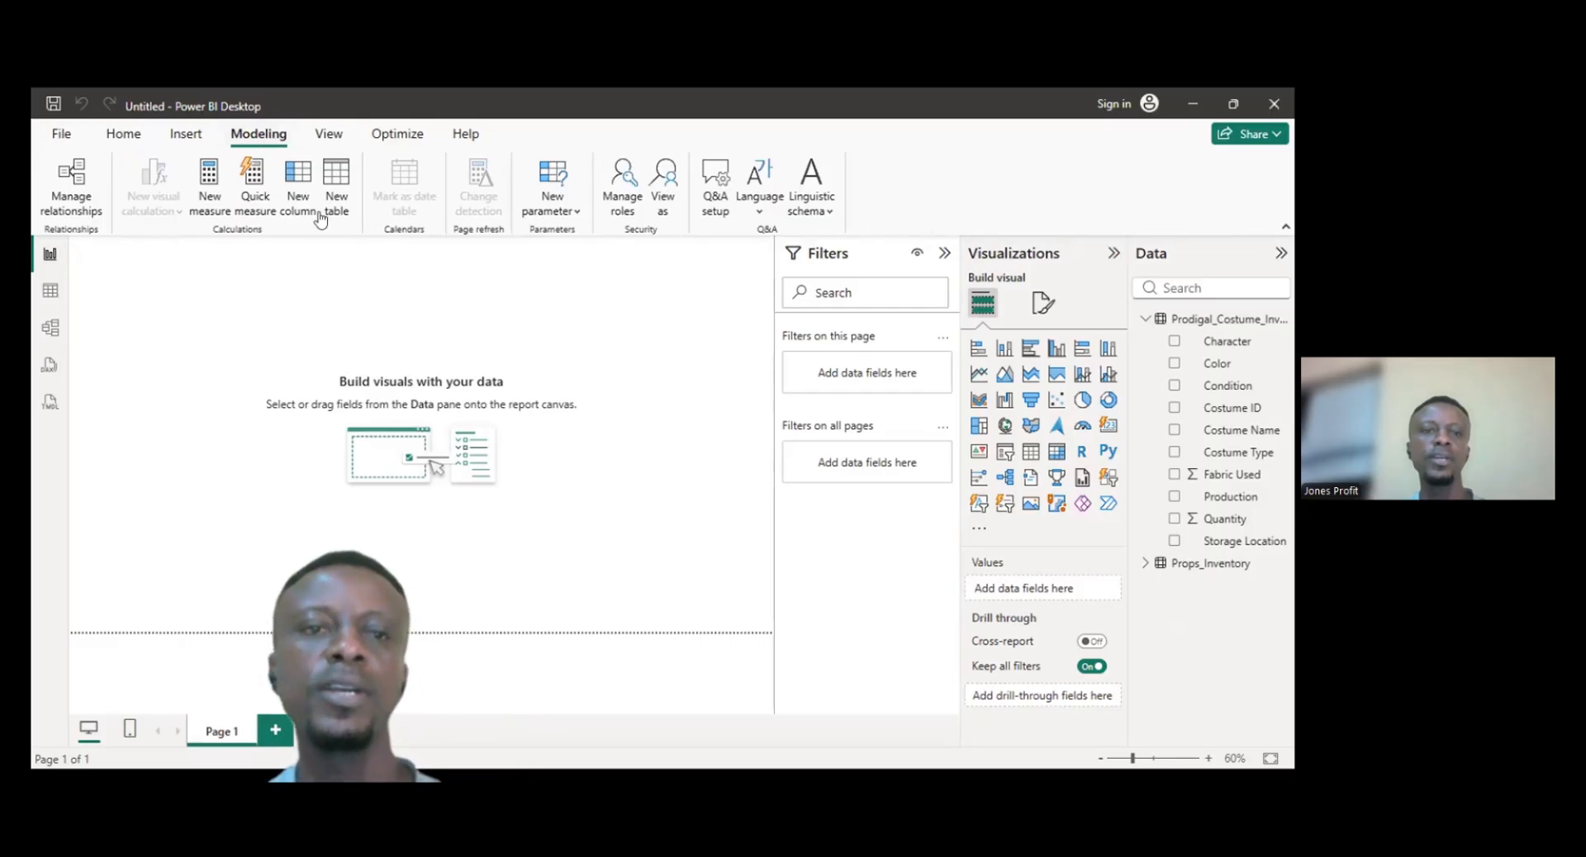
pyautogui.click(210, 199)
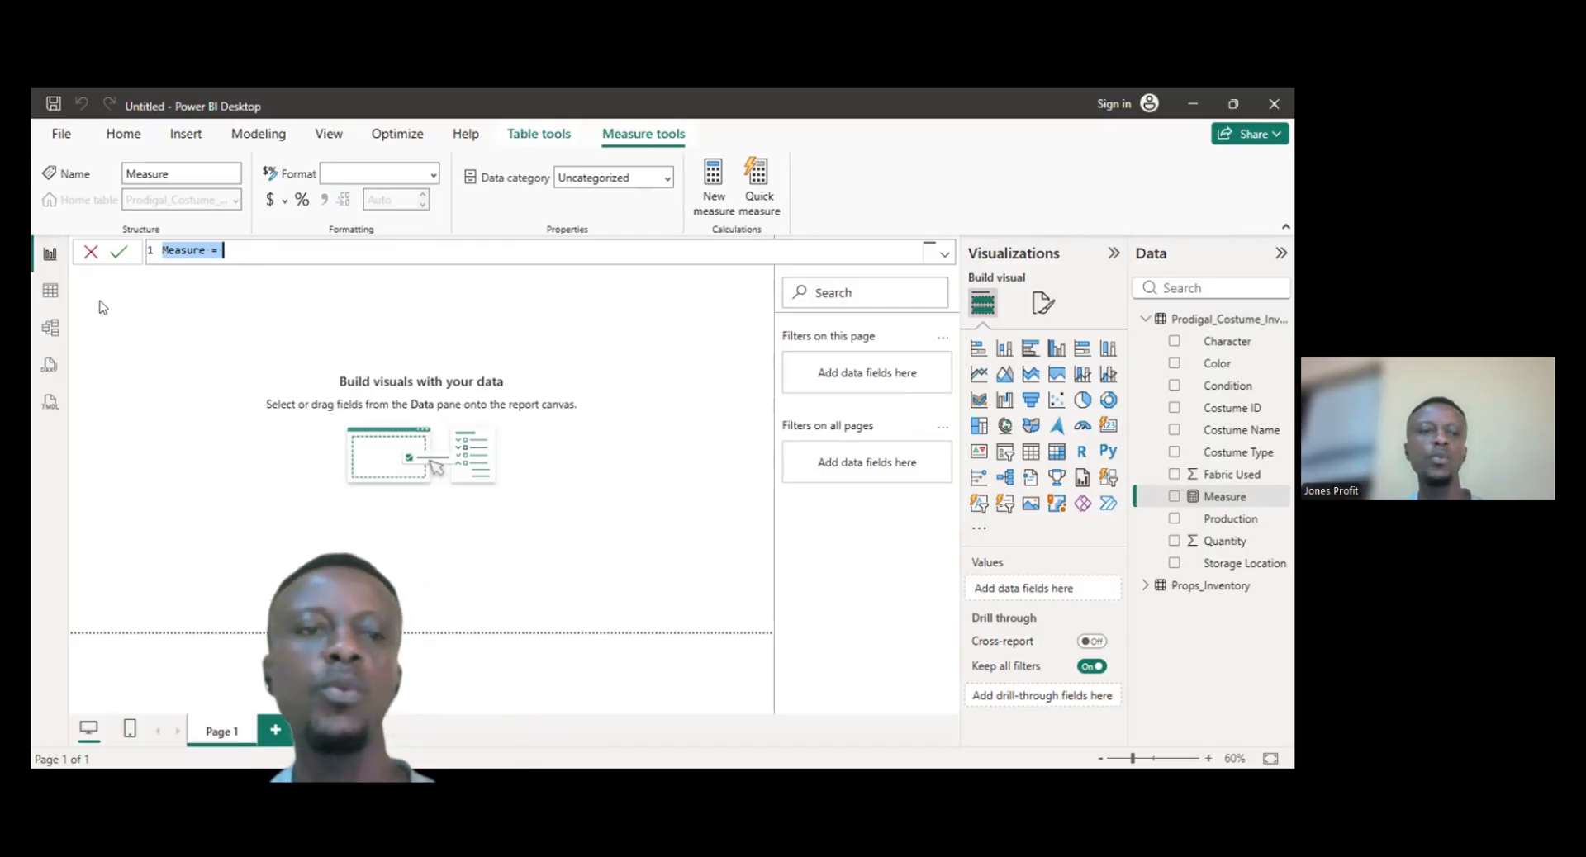
pyautogui.click(50, 294)
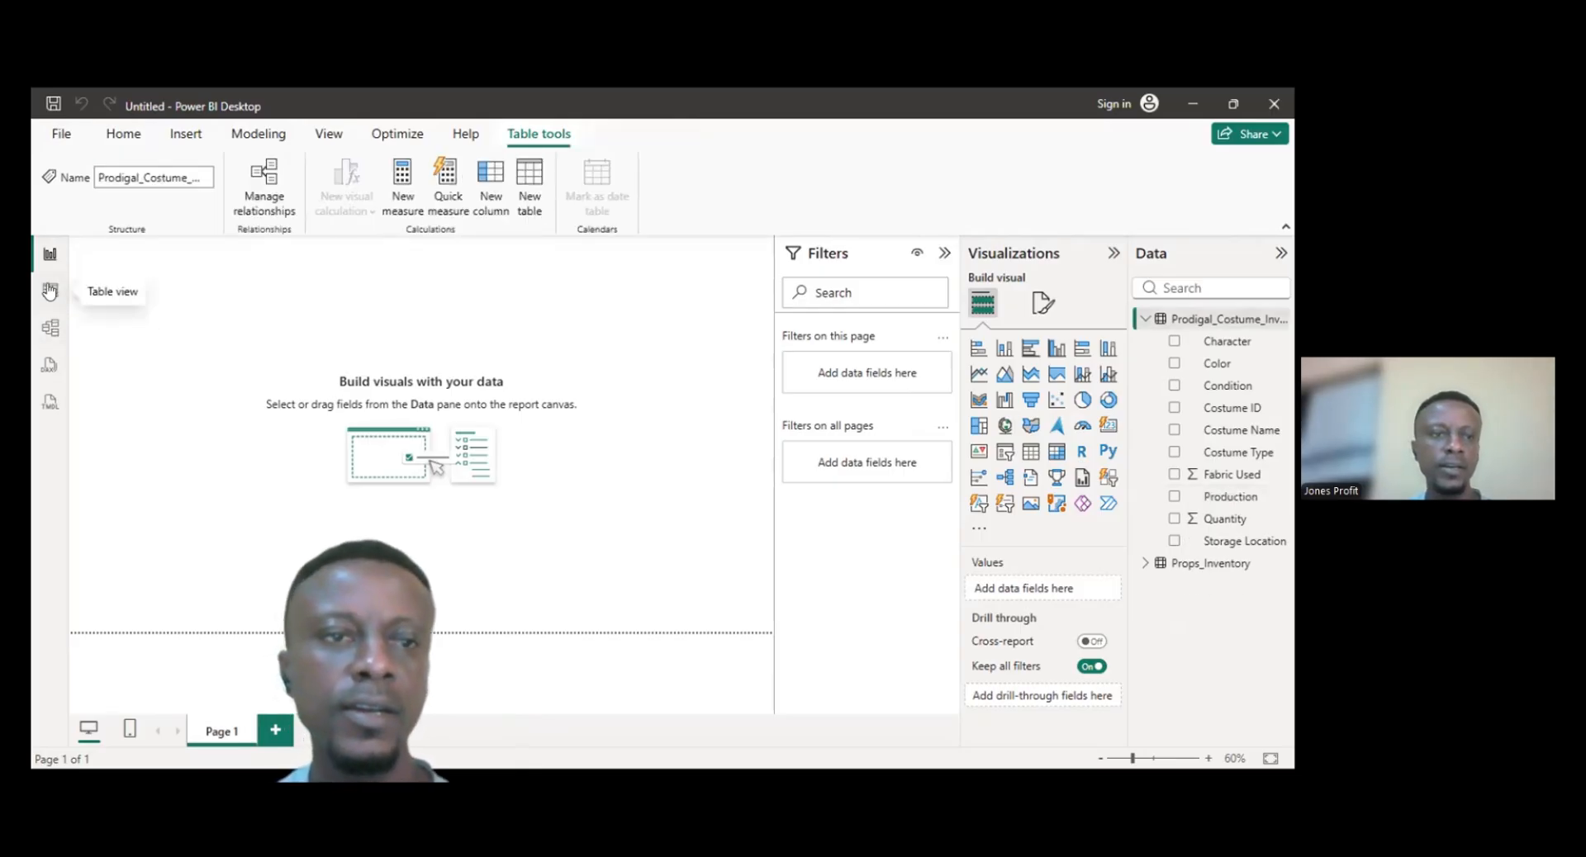
# - Rename the Fabric Used column of the costume inventory table to Fabrics Used
pyautogui.click(50, 292)
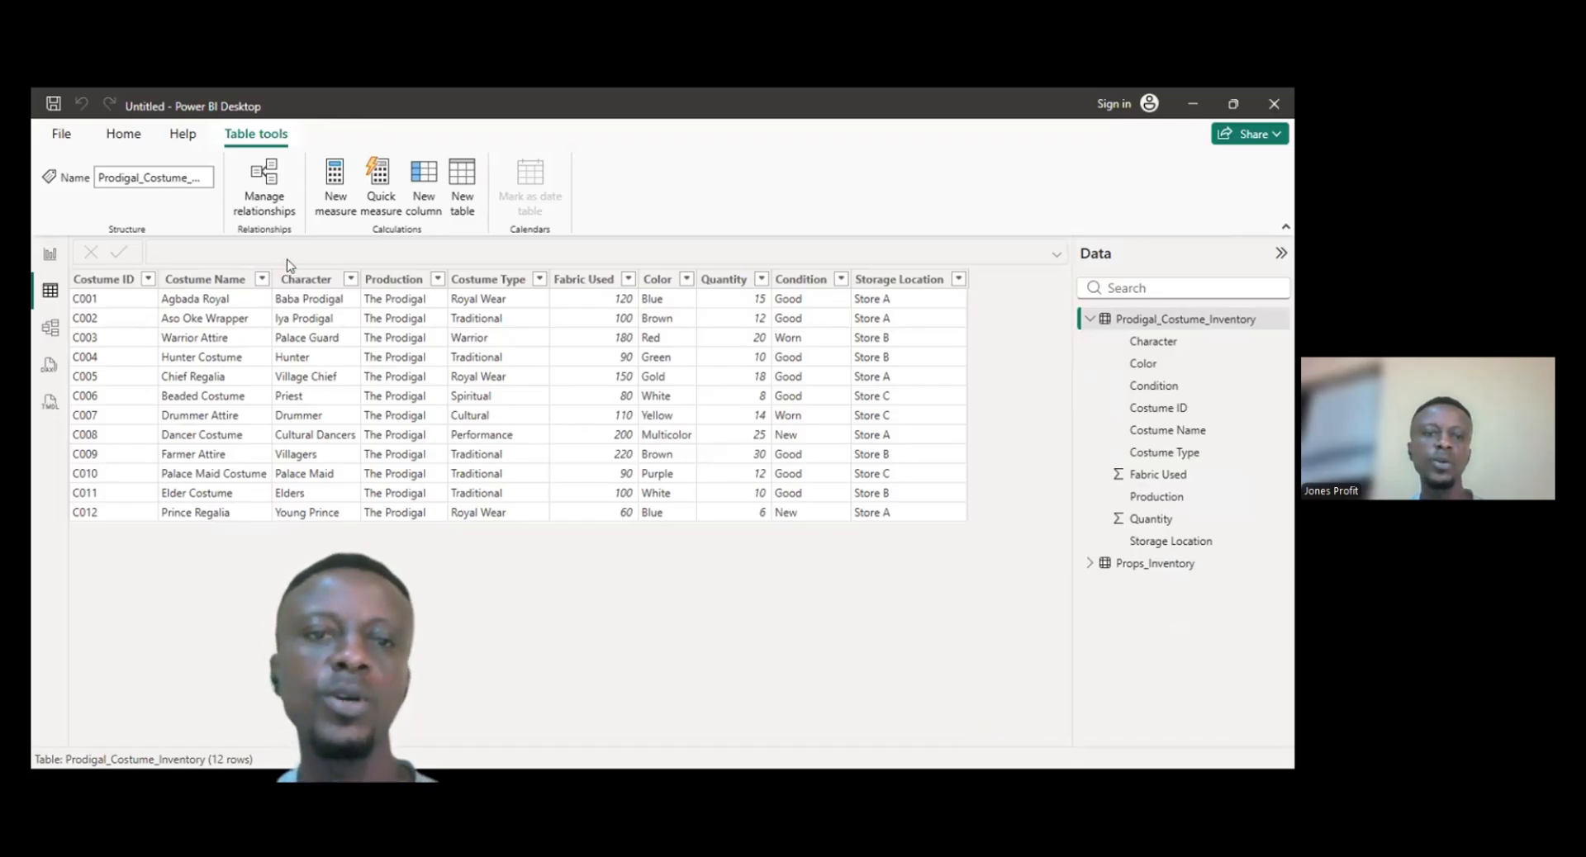
pyautogui.click(583, 289)
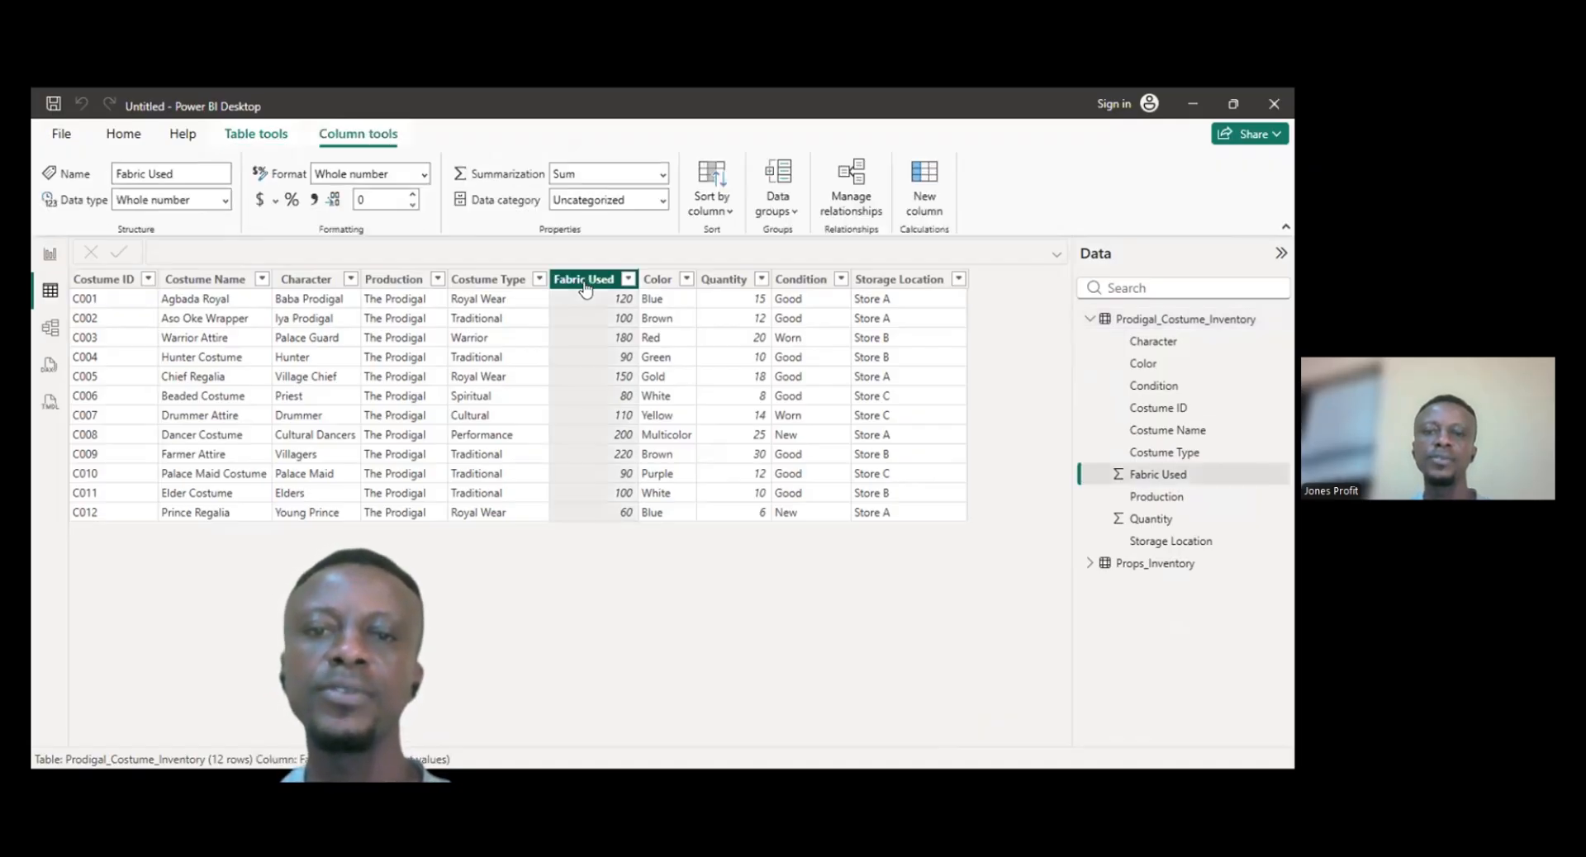
pyautogui.doubleClick(584, 281)
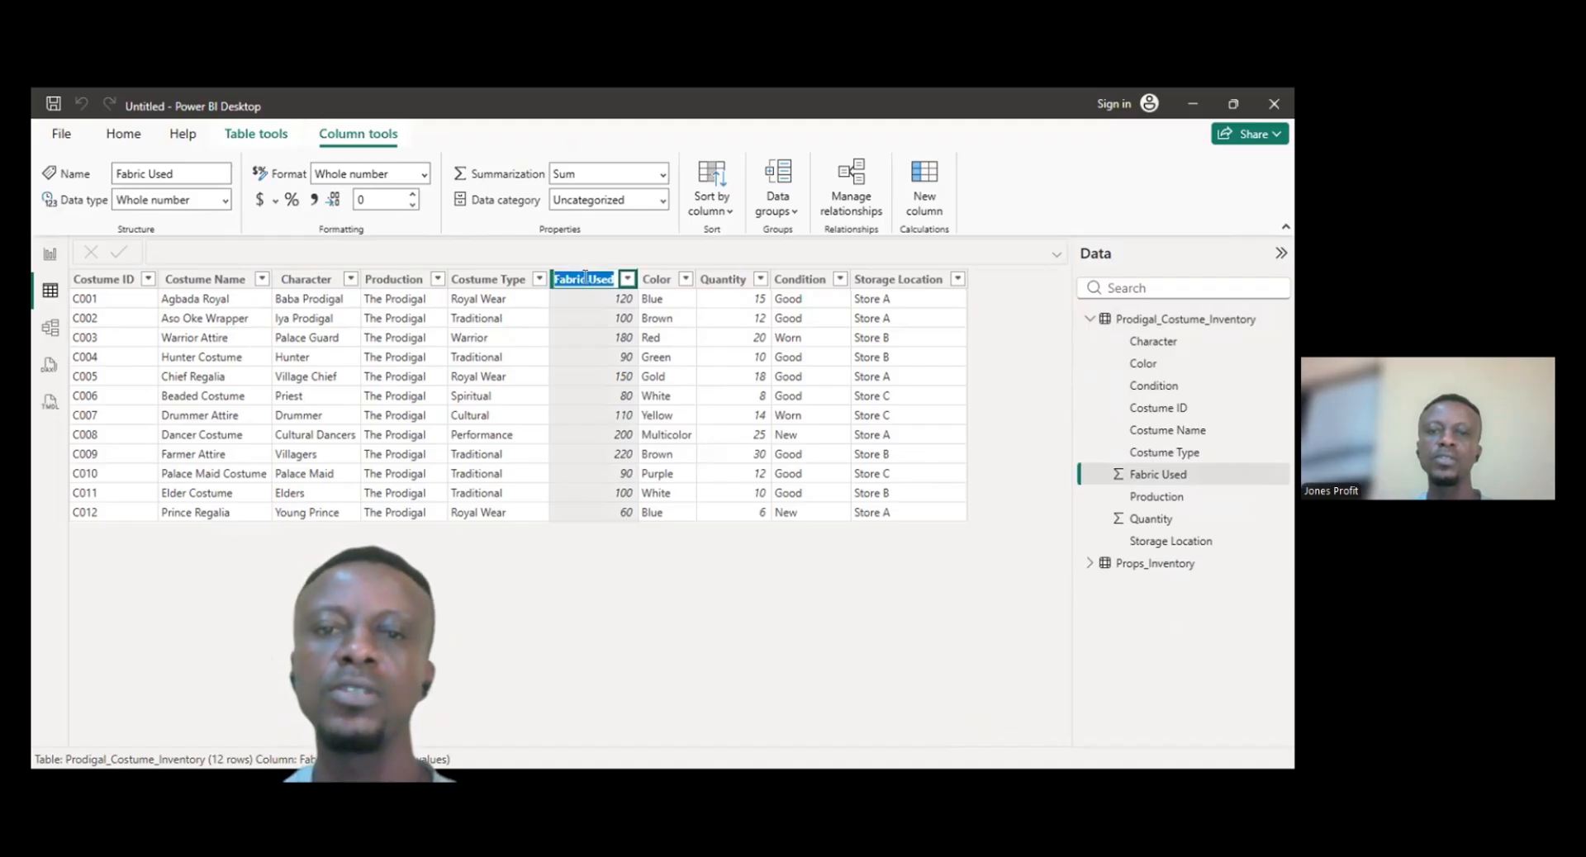
pyautogui.click(585, 278)
pyautogui.write('s')
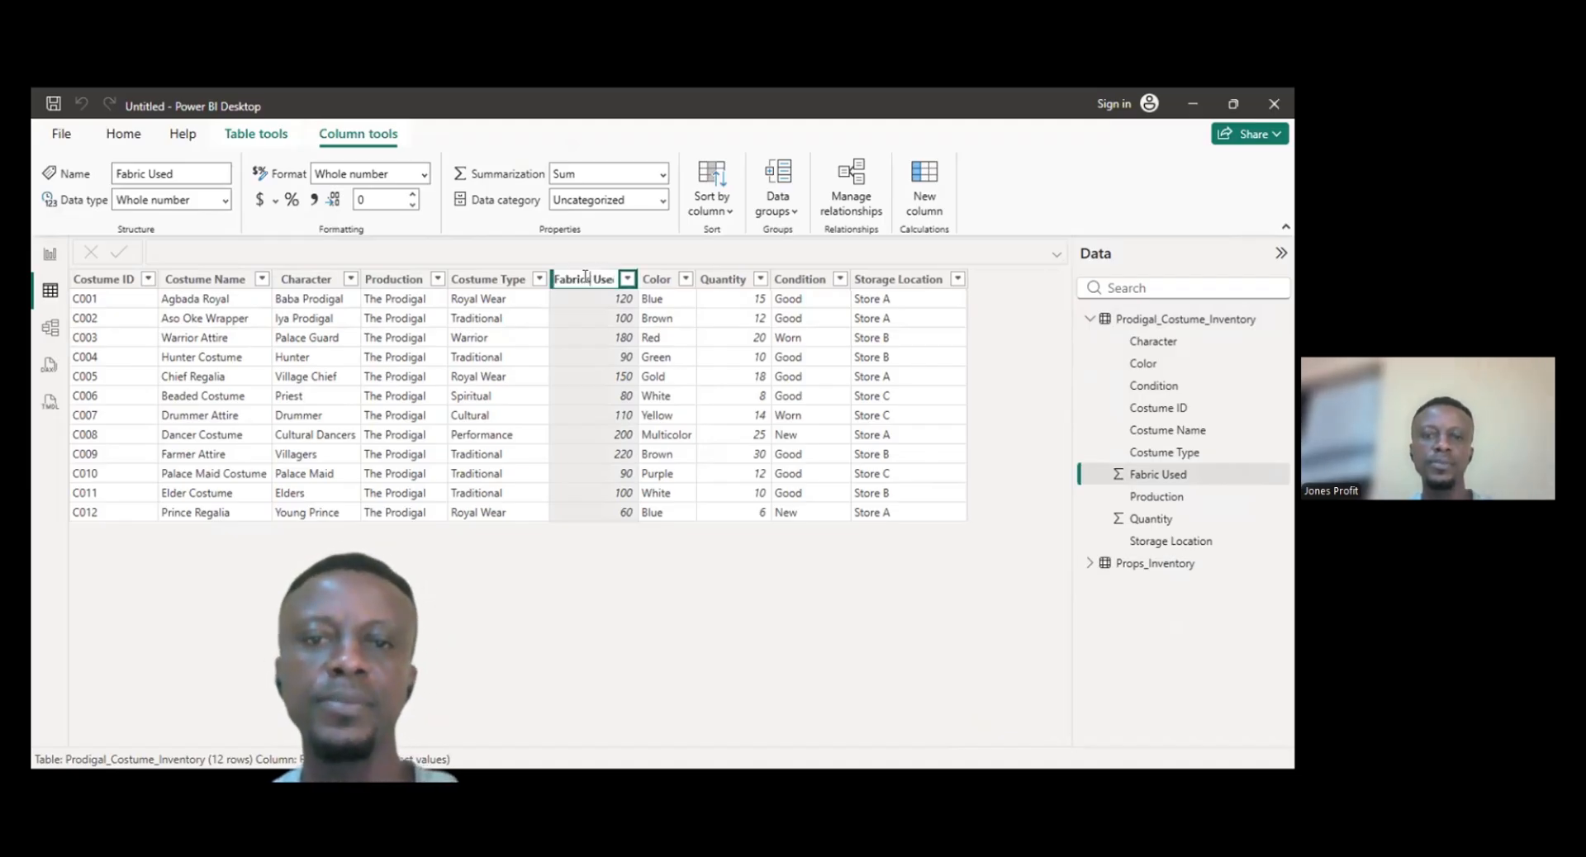
pyautogui.press('Escape')
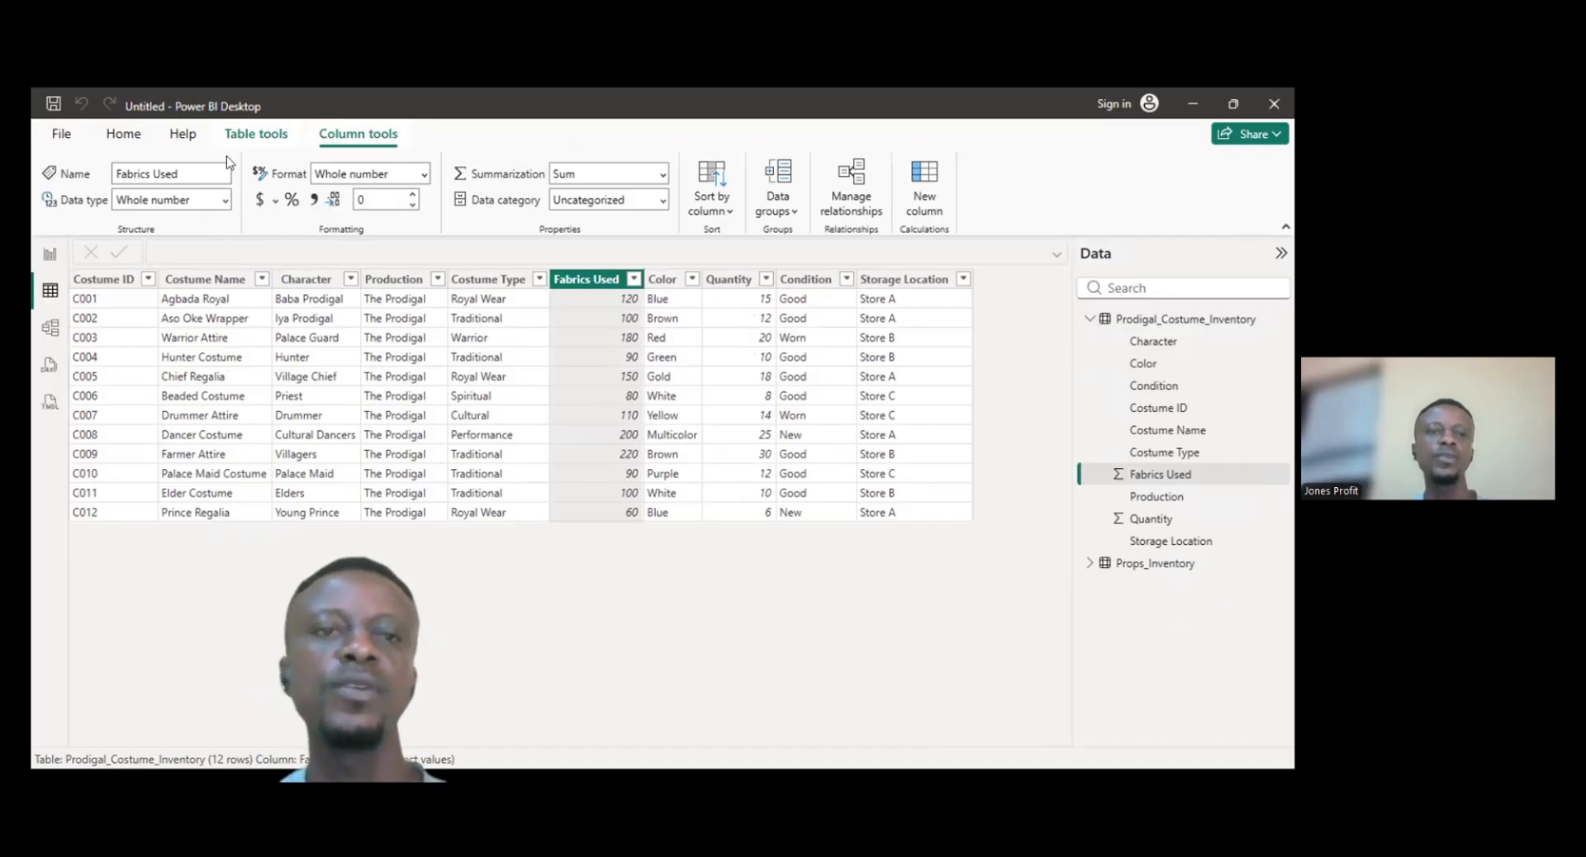
# - Create a new measure in the report view named Total Fabrics Used
pyautogui.click(128, 136)
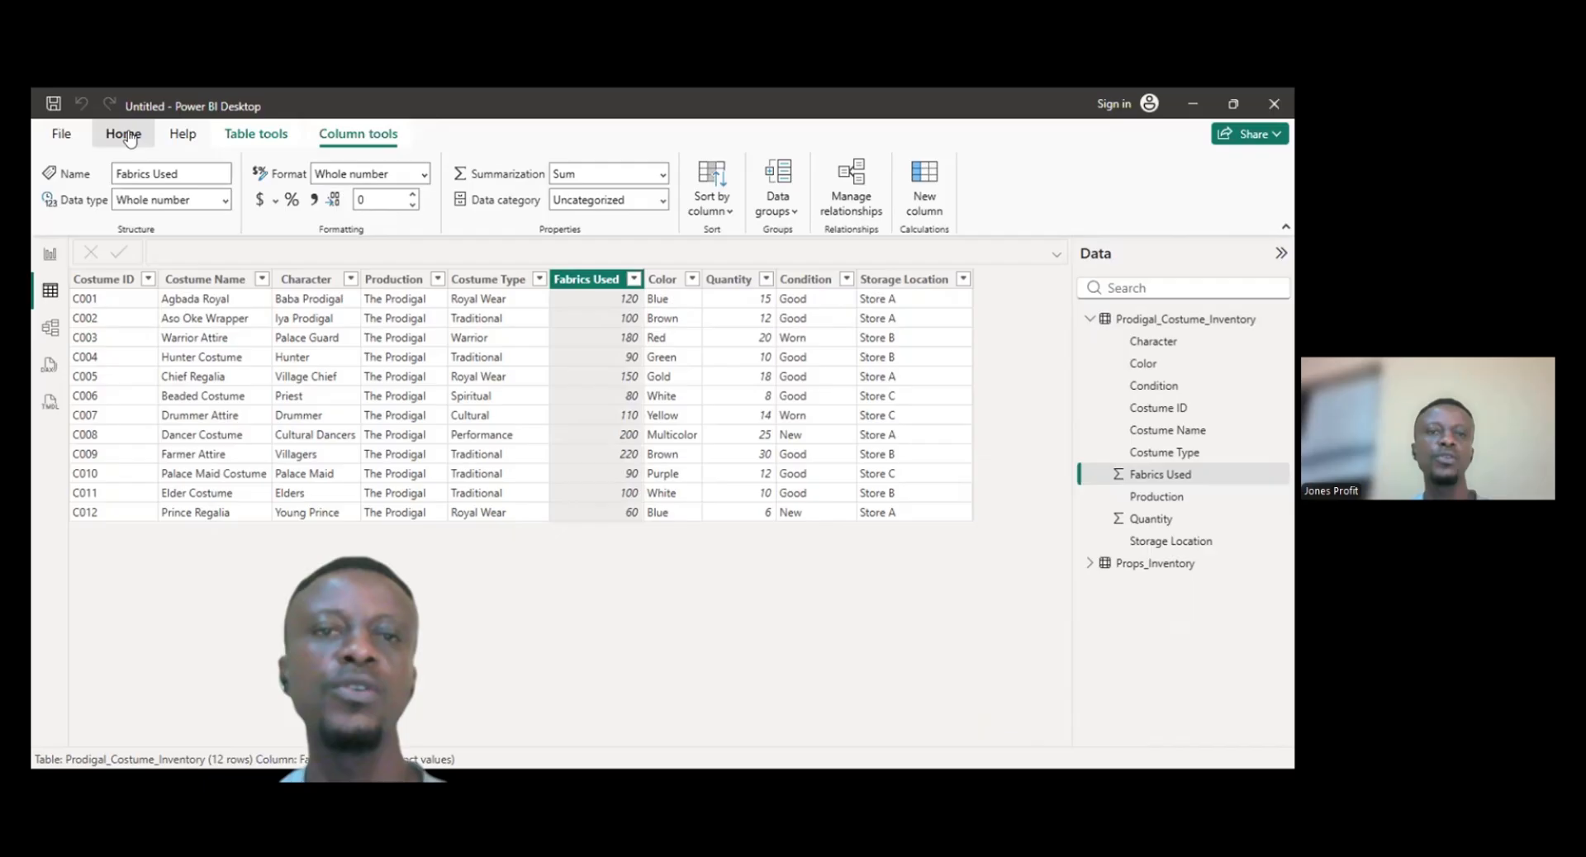
pyautogui.click(51, 257)
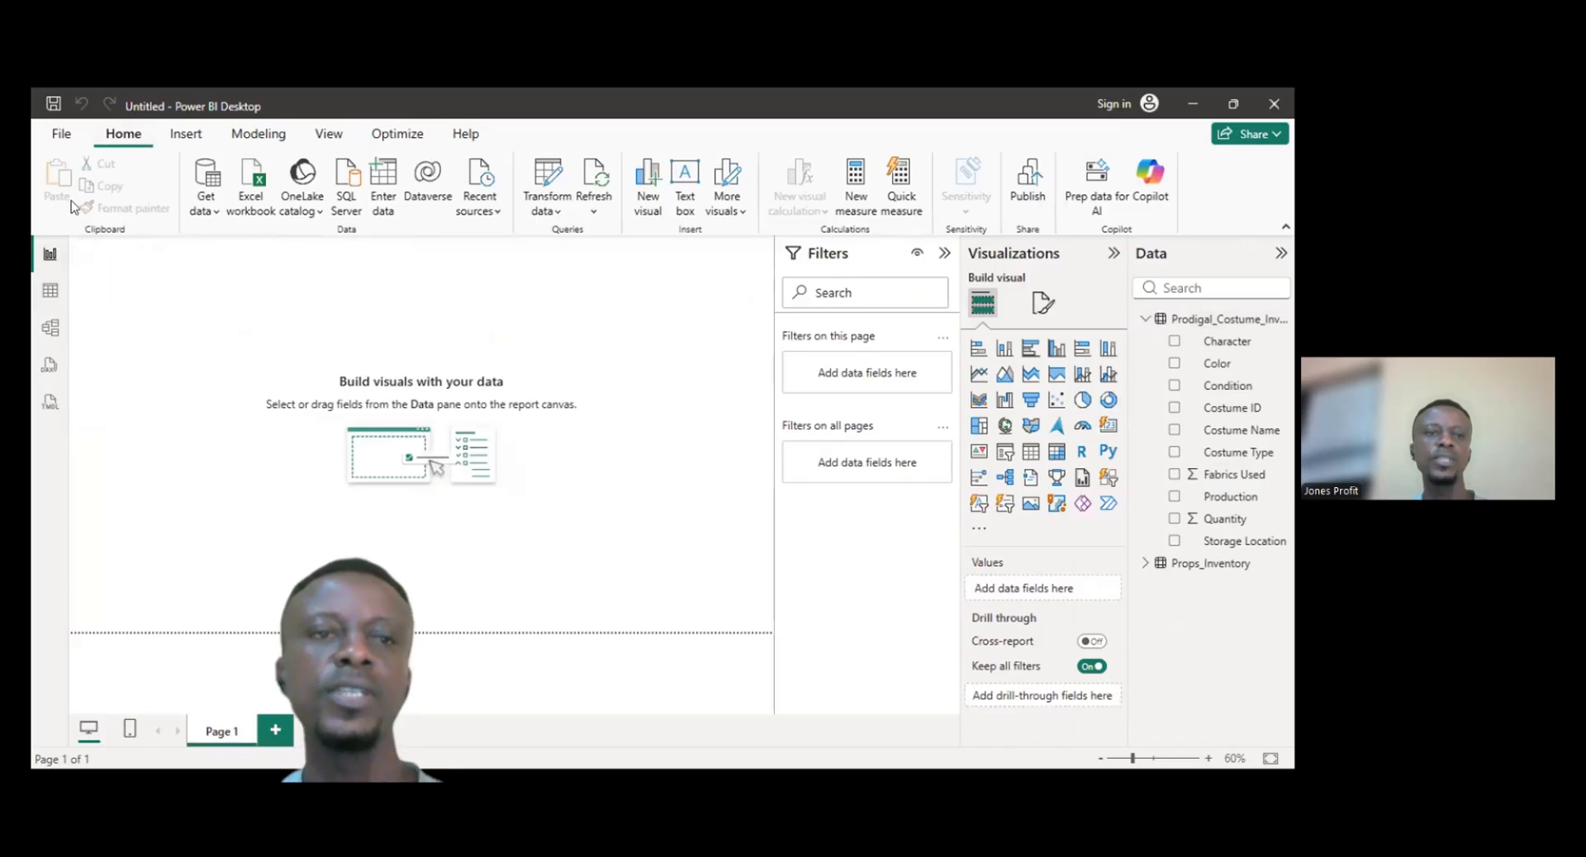
pyautogui.click(264, 142)
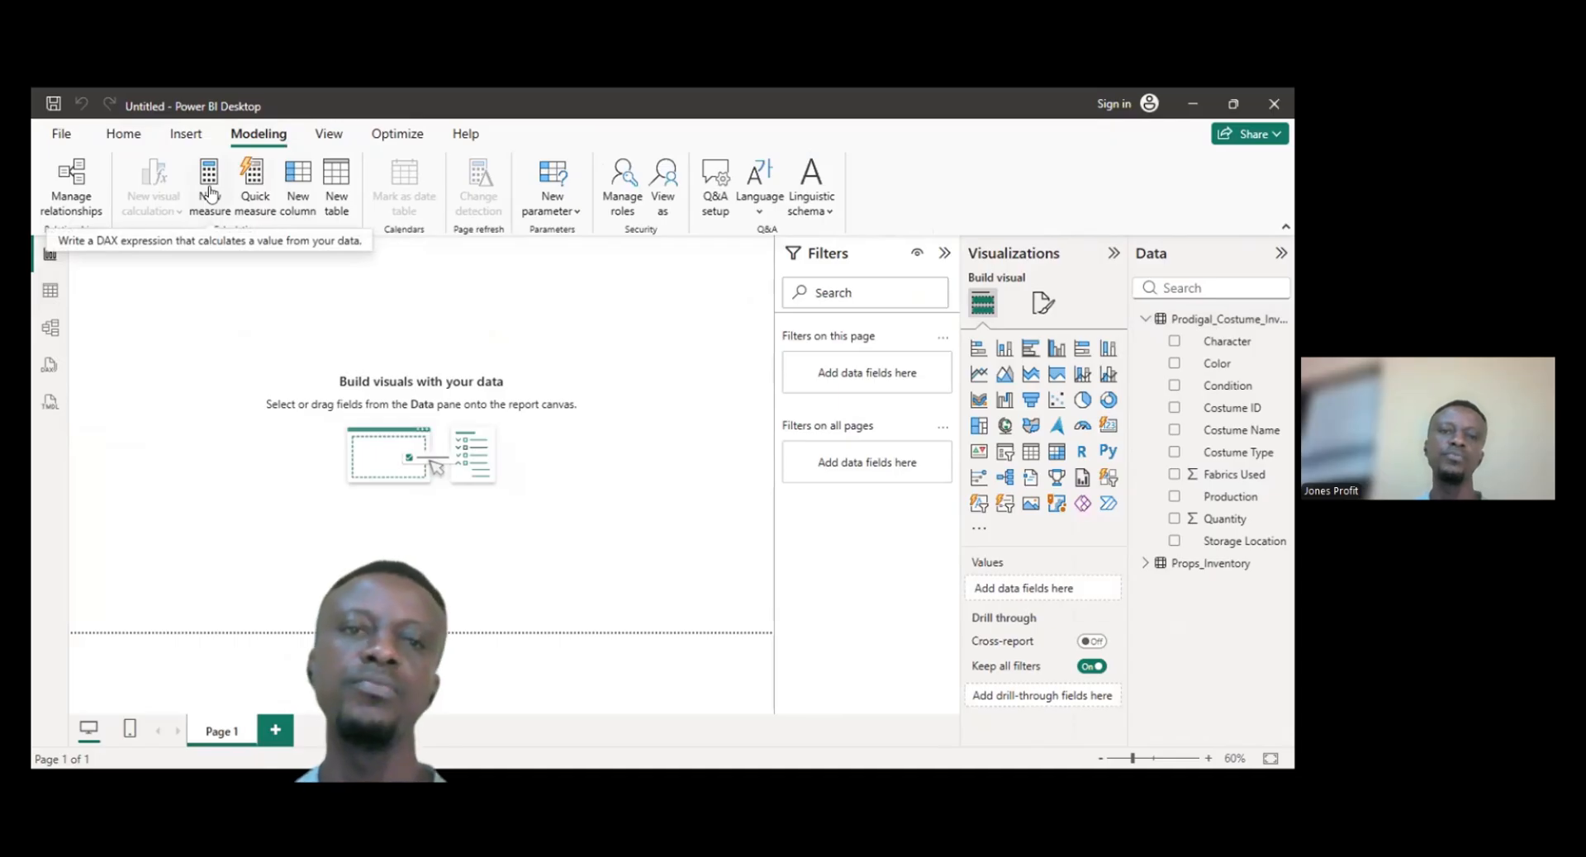
pyautogui.click(210, 190)
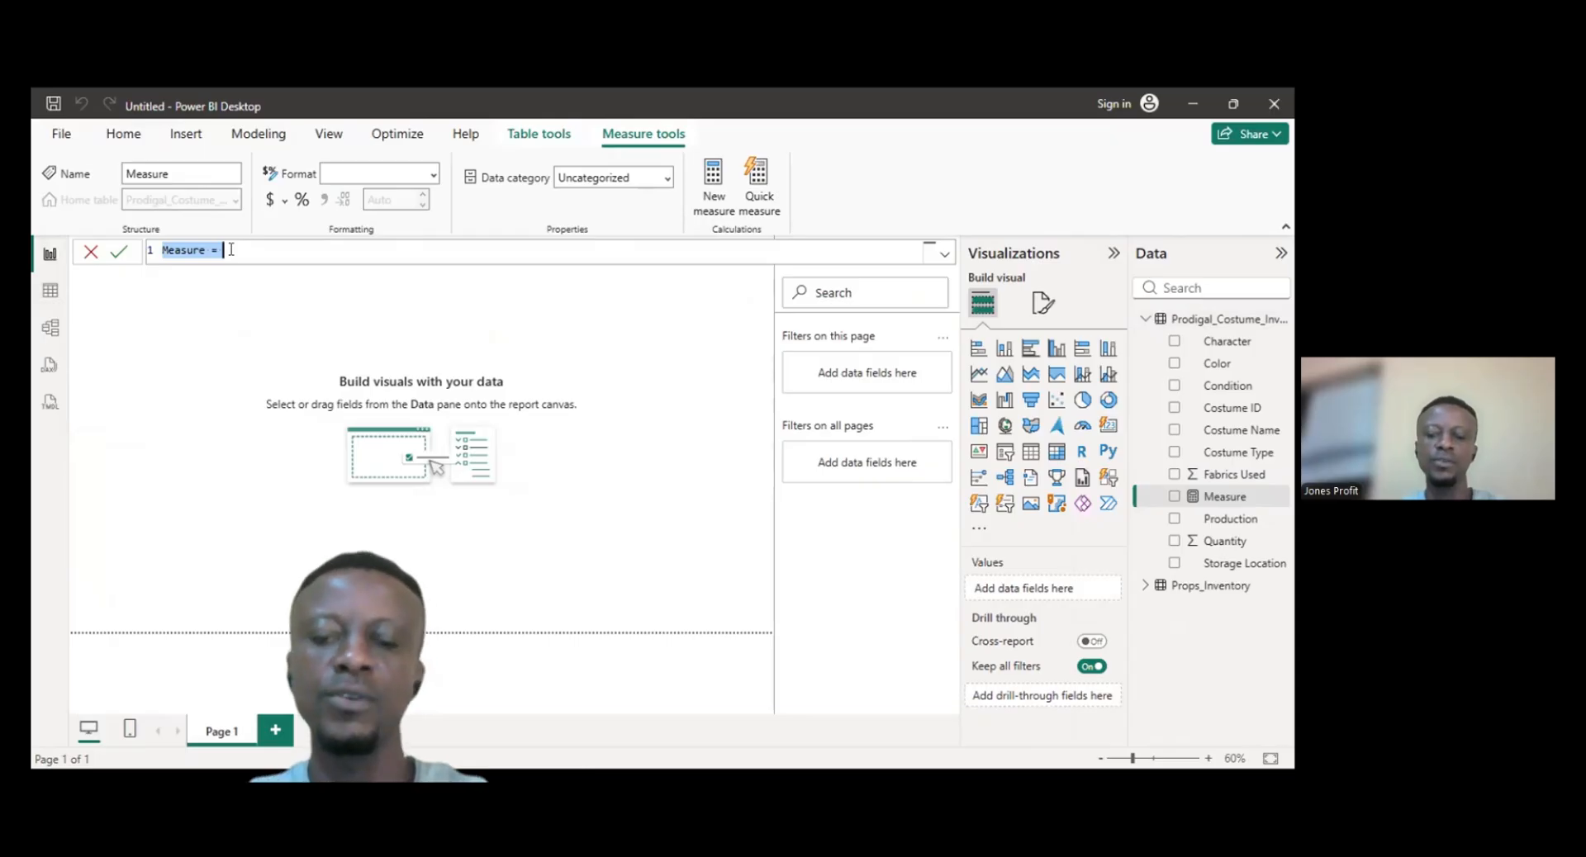
pyautogui.write('Tot')
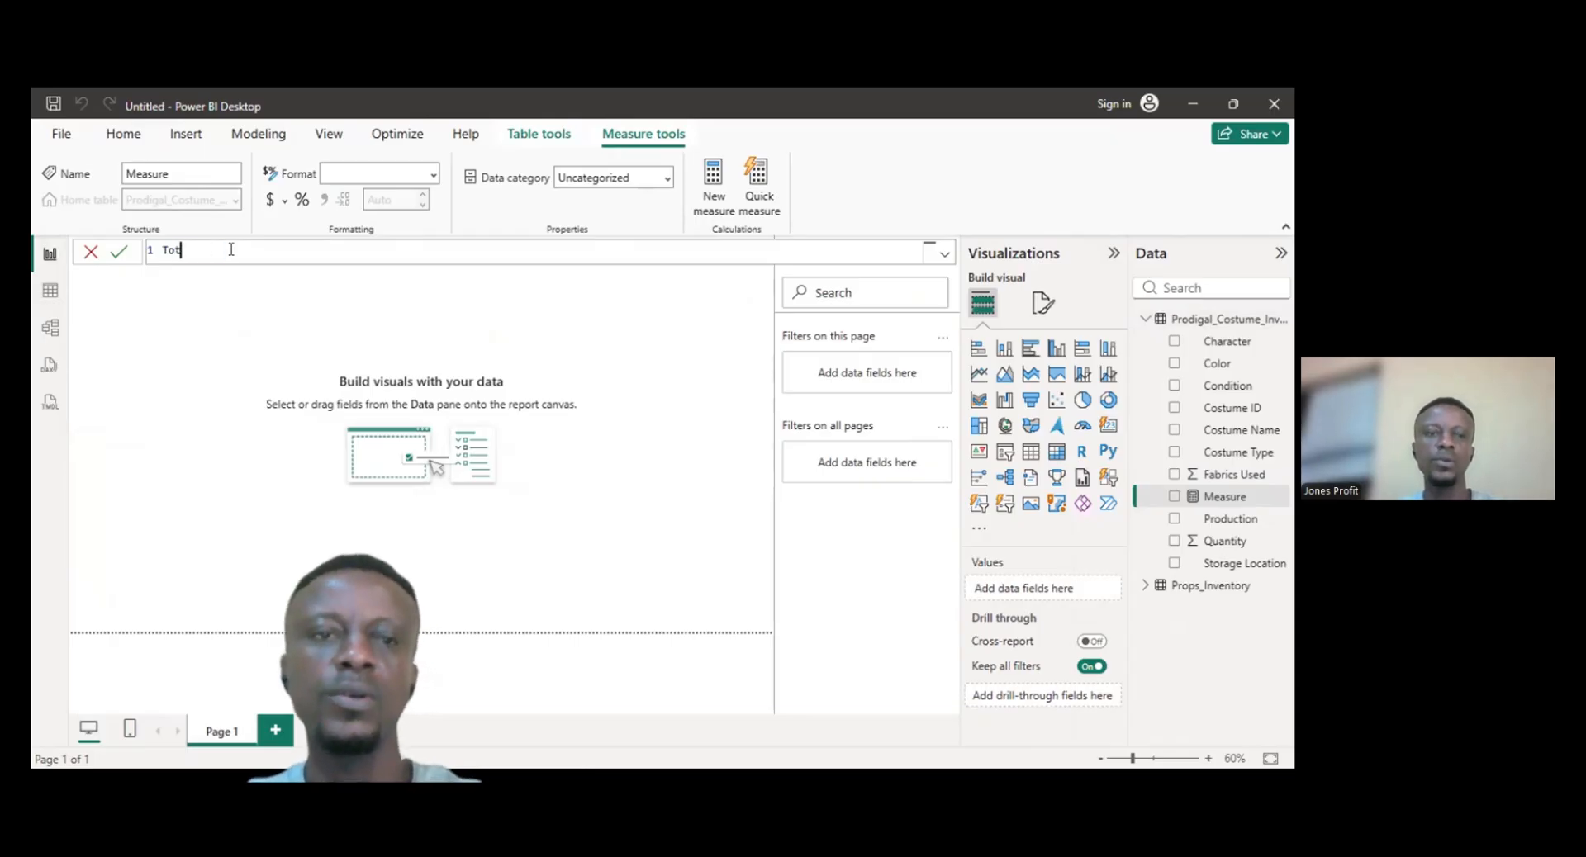
pyautogui.write('al F')
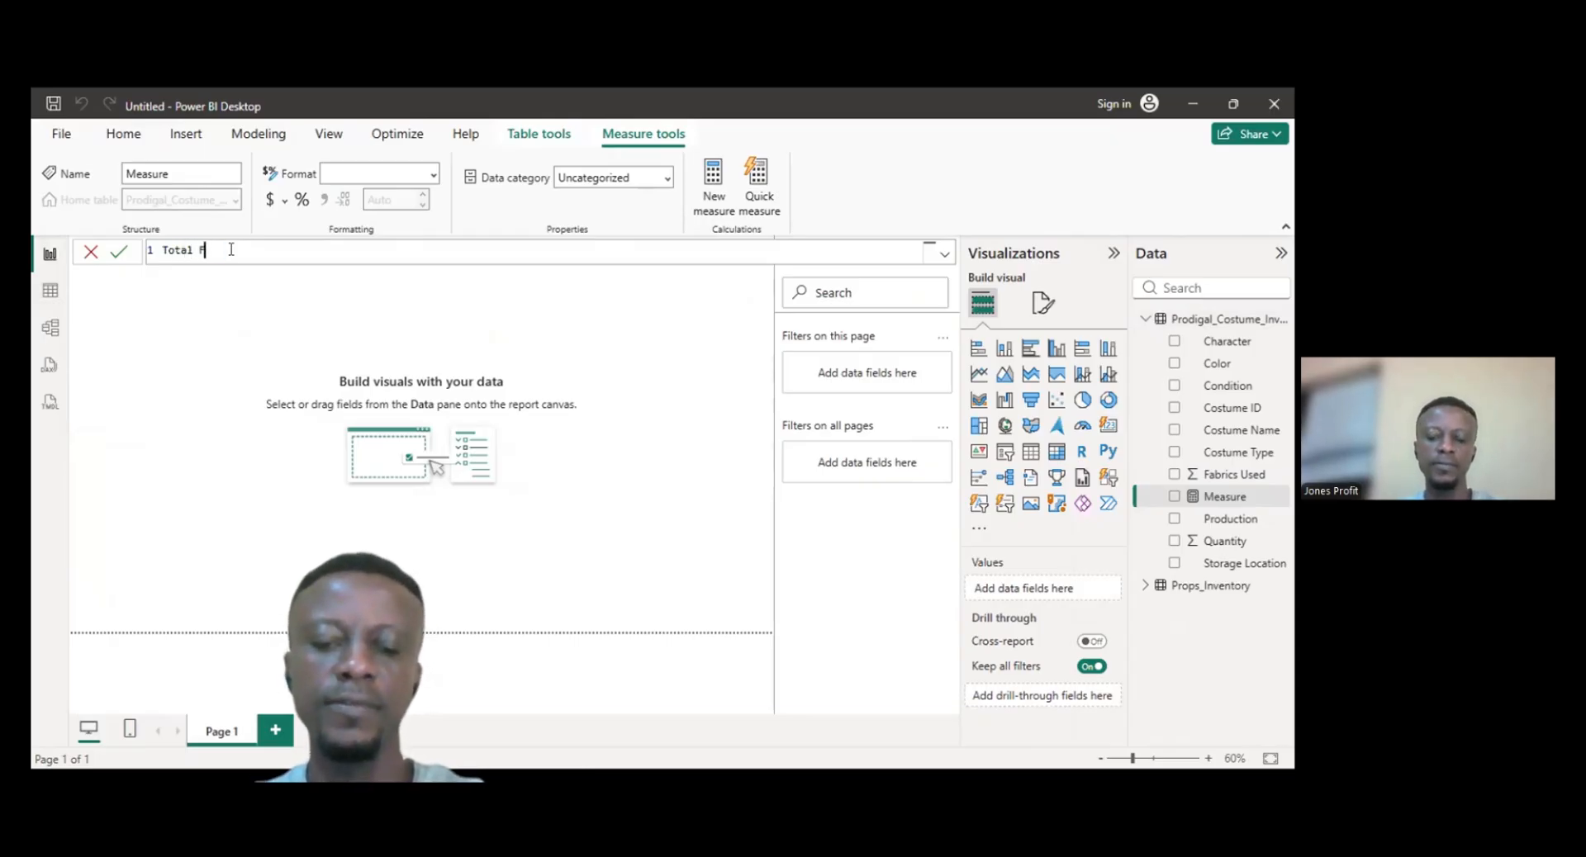
pyautogui.write('arb')
pyautogui.press('BackSpace')
pyautogui.press('BackSpace')
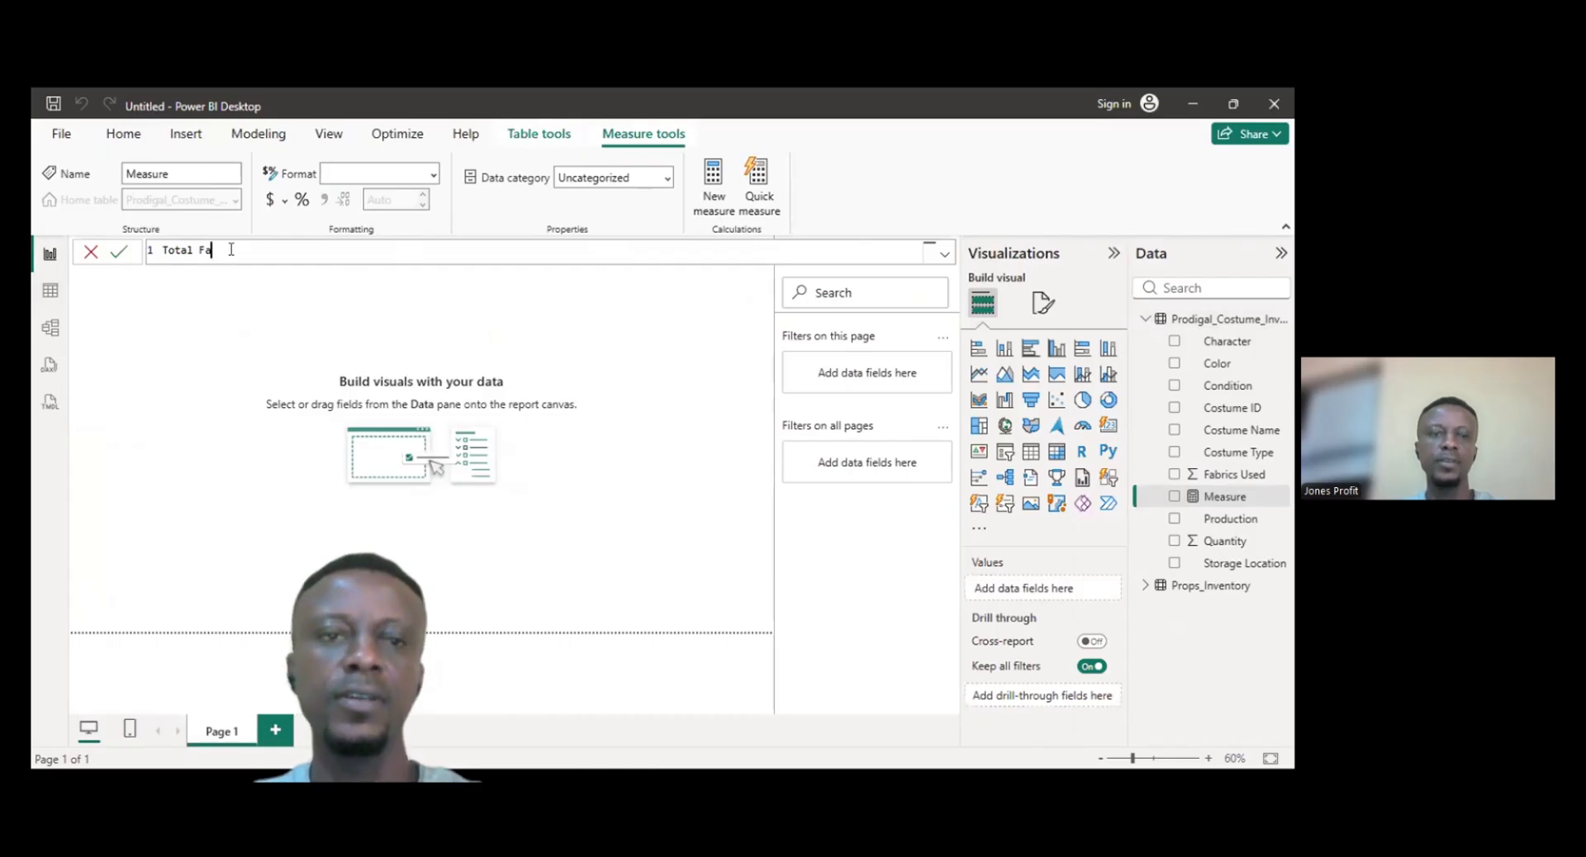
pyautogui.write('brics ')
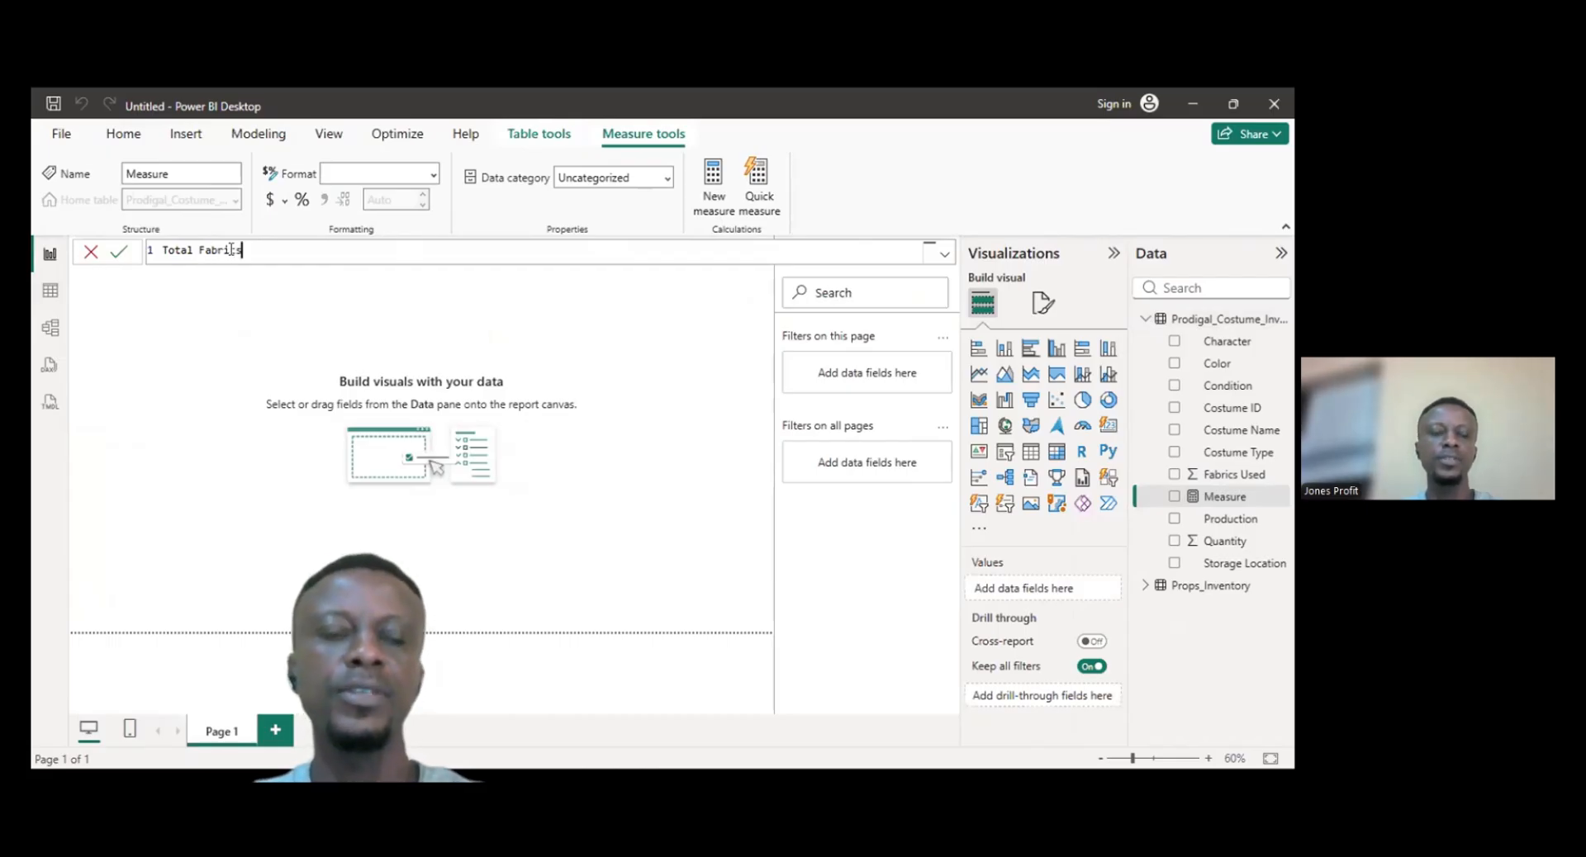
pyautogui.write('Used')
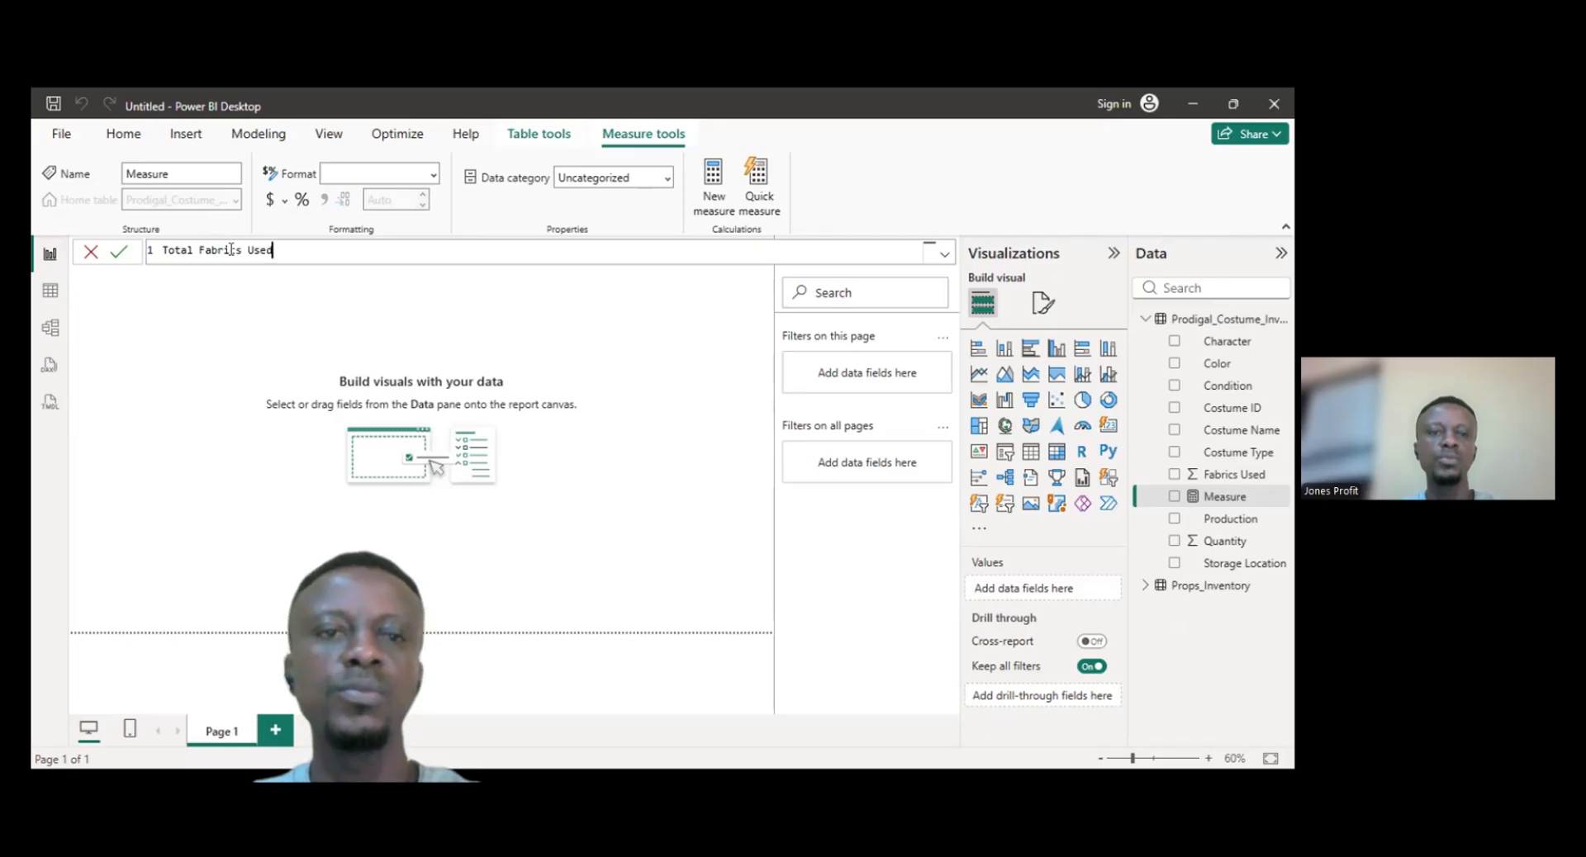
pyautogui.write(' =')
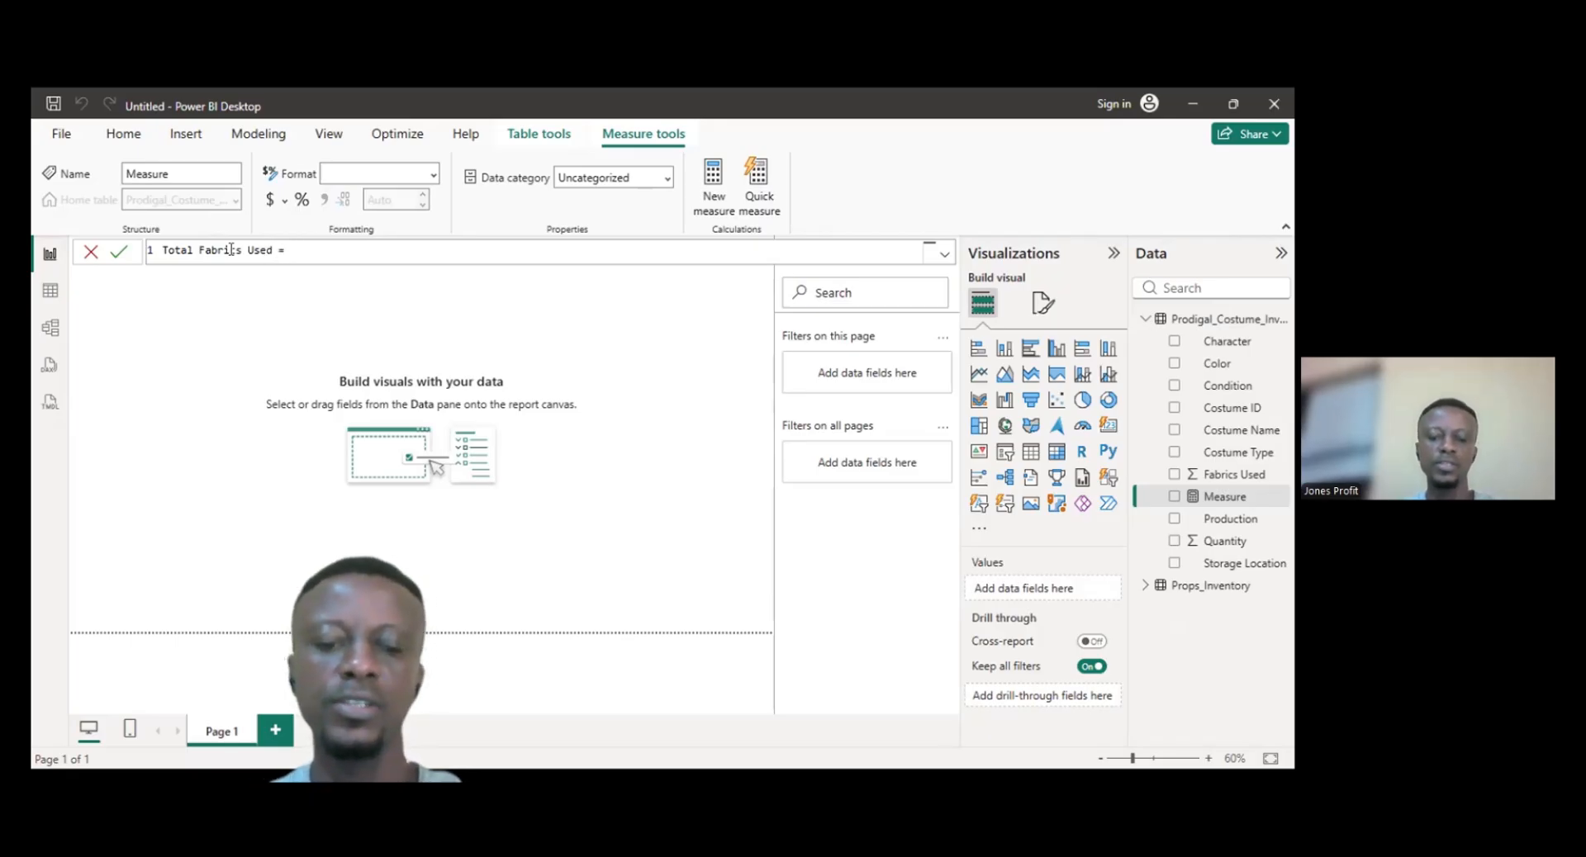
pyautogui.write(' Sum')
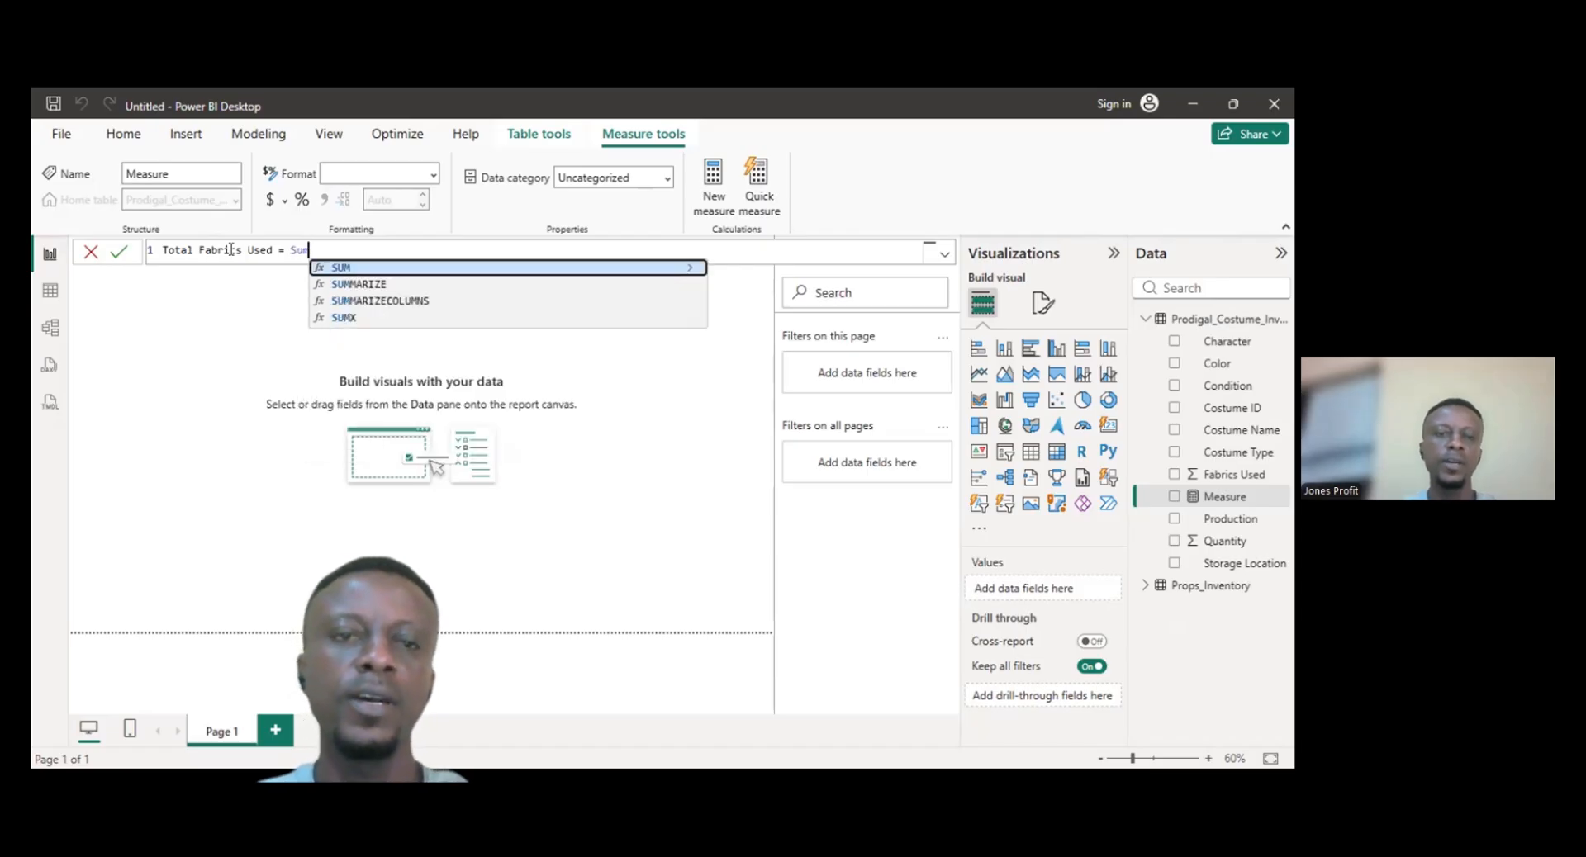
# - Define the Total Fabrics Used measure as SUM(Prodigal_Costume_Inventory[Fabrics Used]) and commit the formula
pyautogui.click(354, 270)
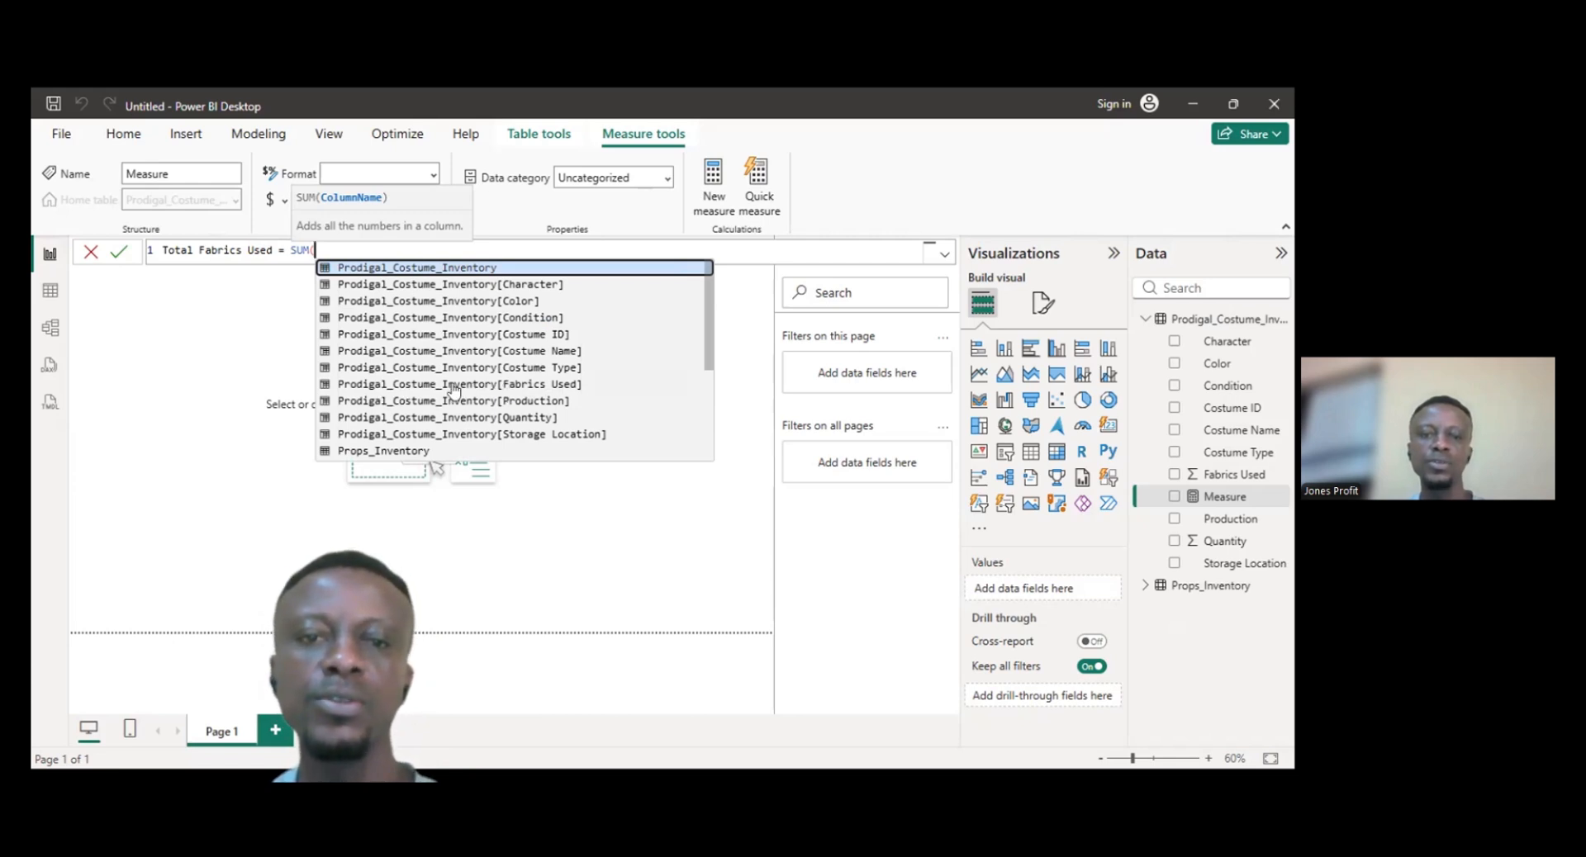
pyautogui.click(543, 385)
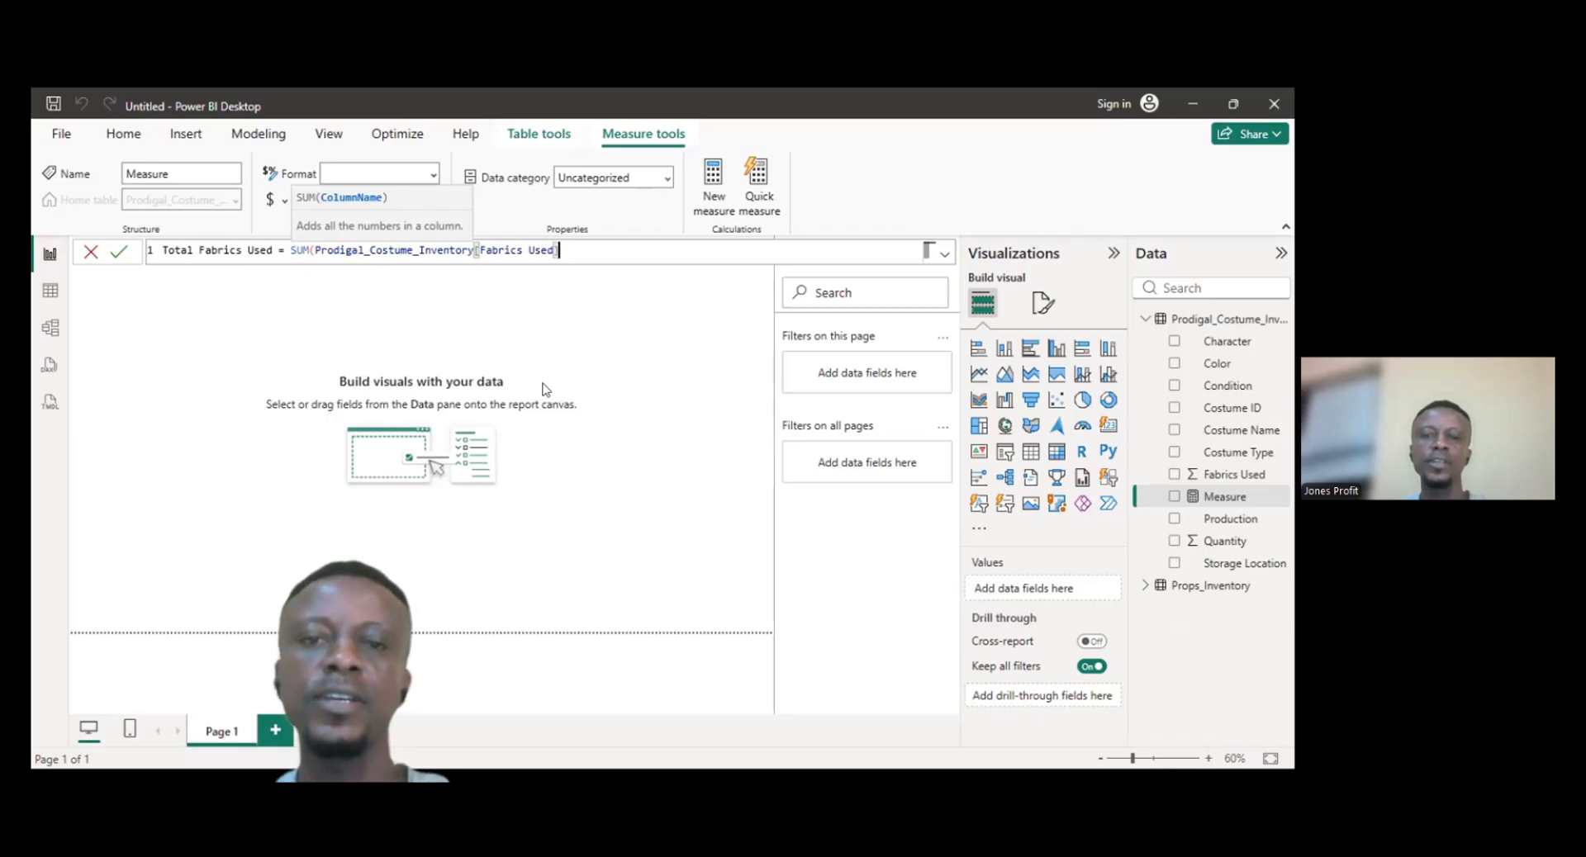
pyautogui.write(')')
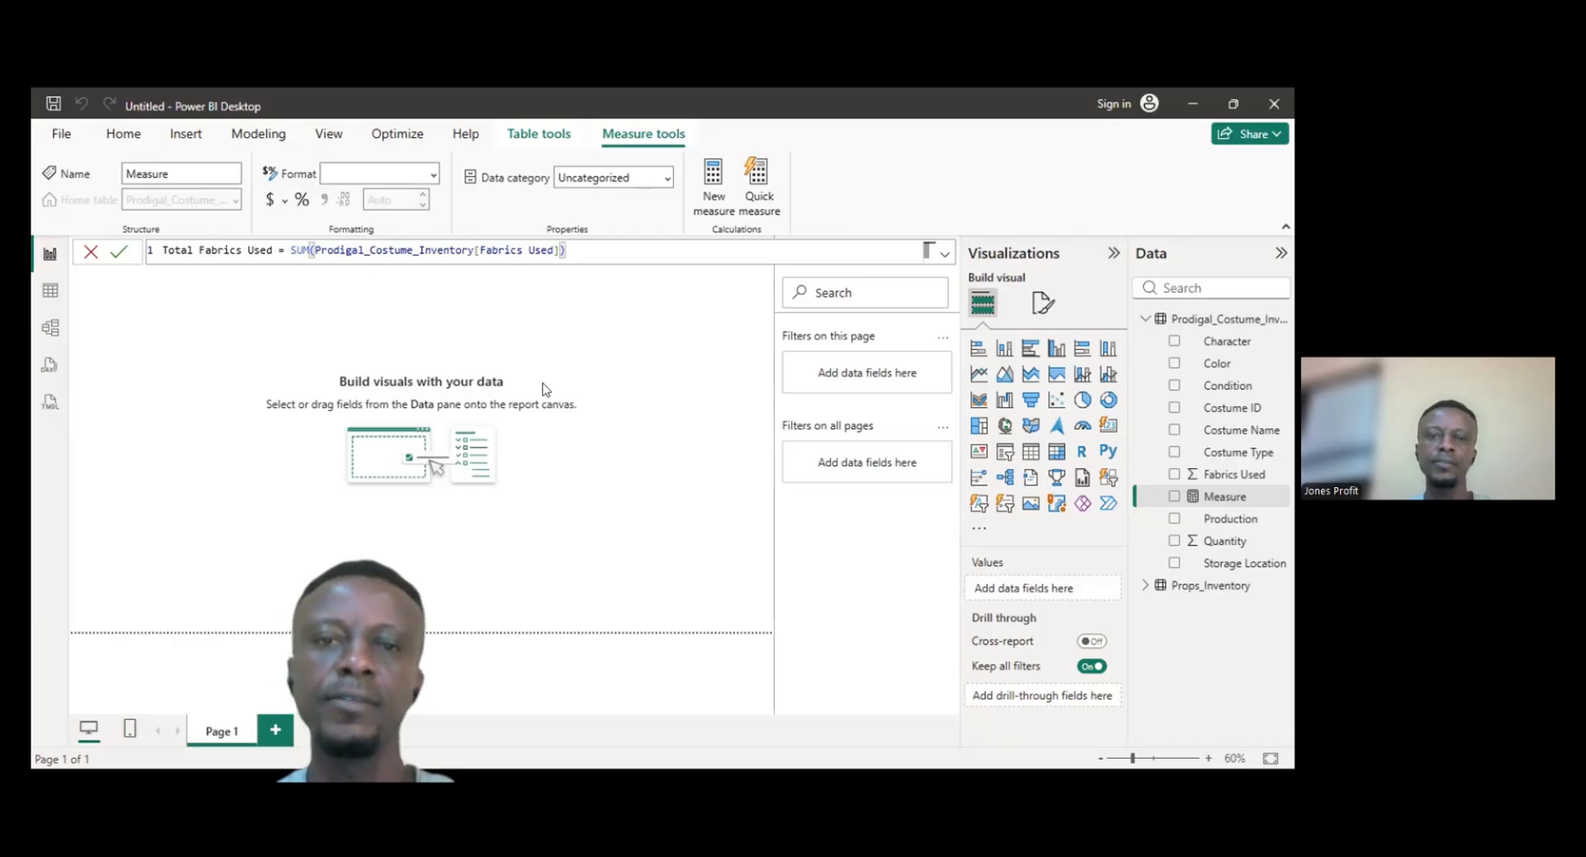
pyautogui.press('Return')
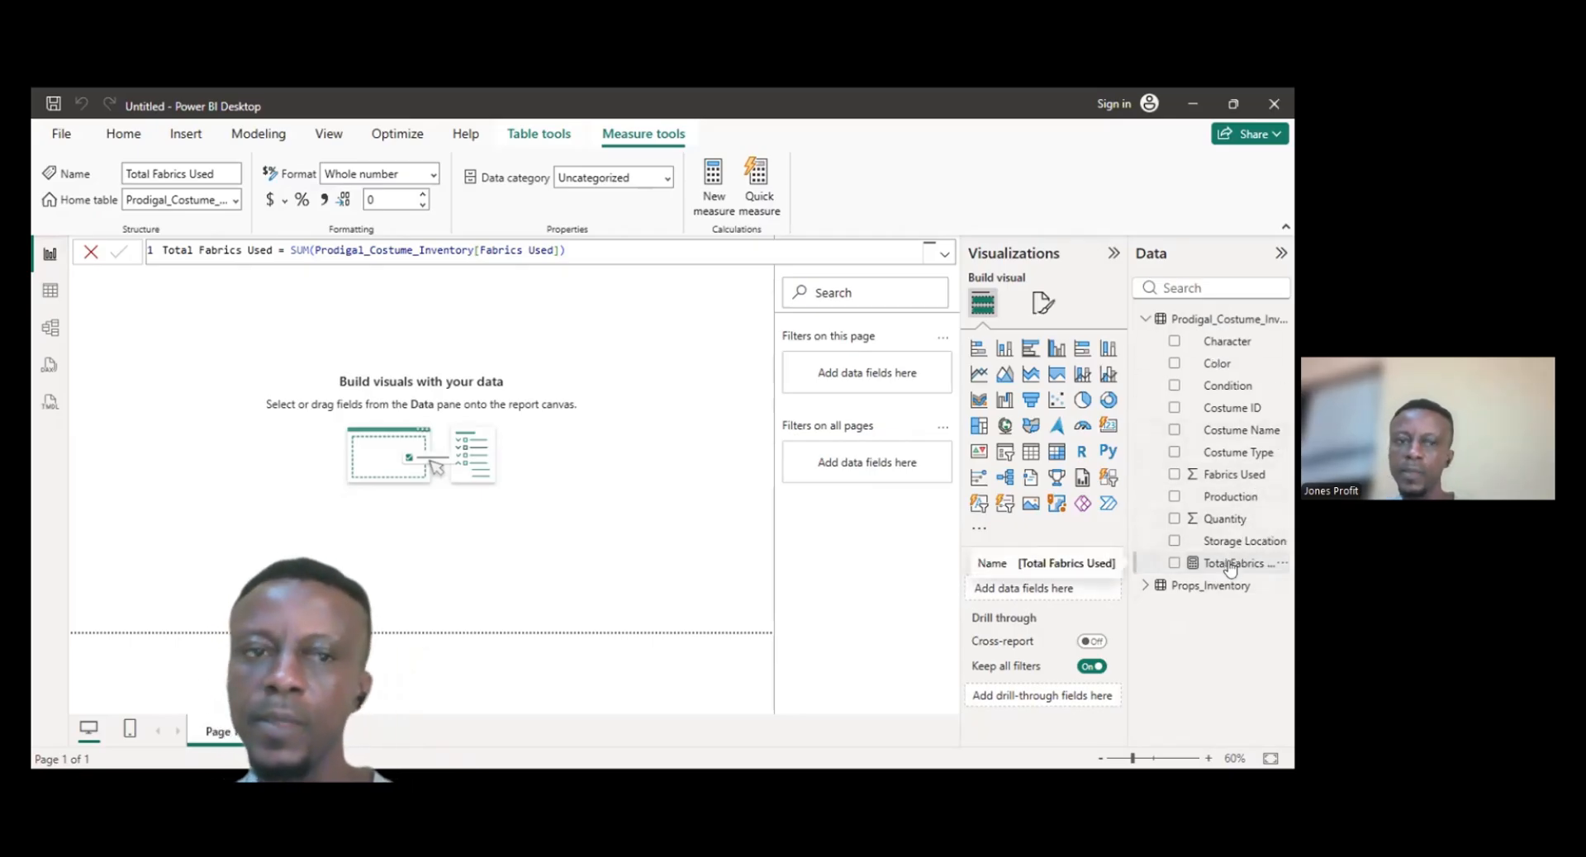
# - Plot the Total Fabrics Used measure in a column chart and move it to the middle of the canvas
pyautogui.click(1174, 563)
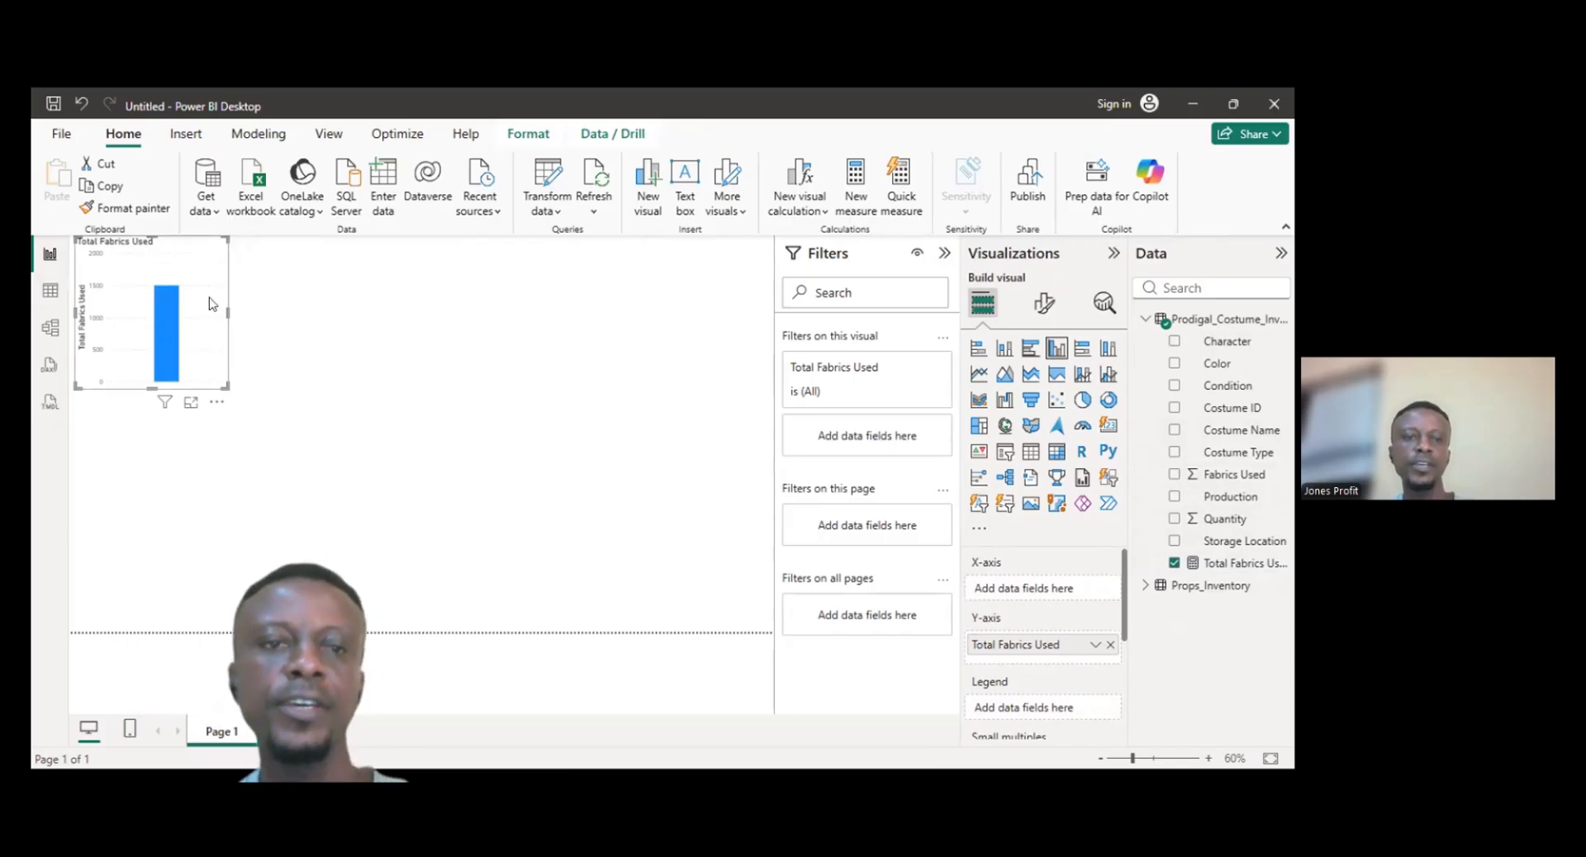
pyautogui.moveTo(149, 292); pyautogui.dragTo(613, 389)
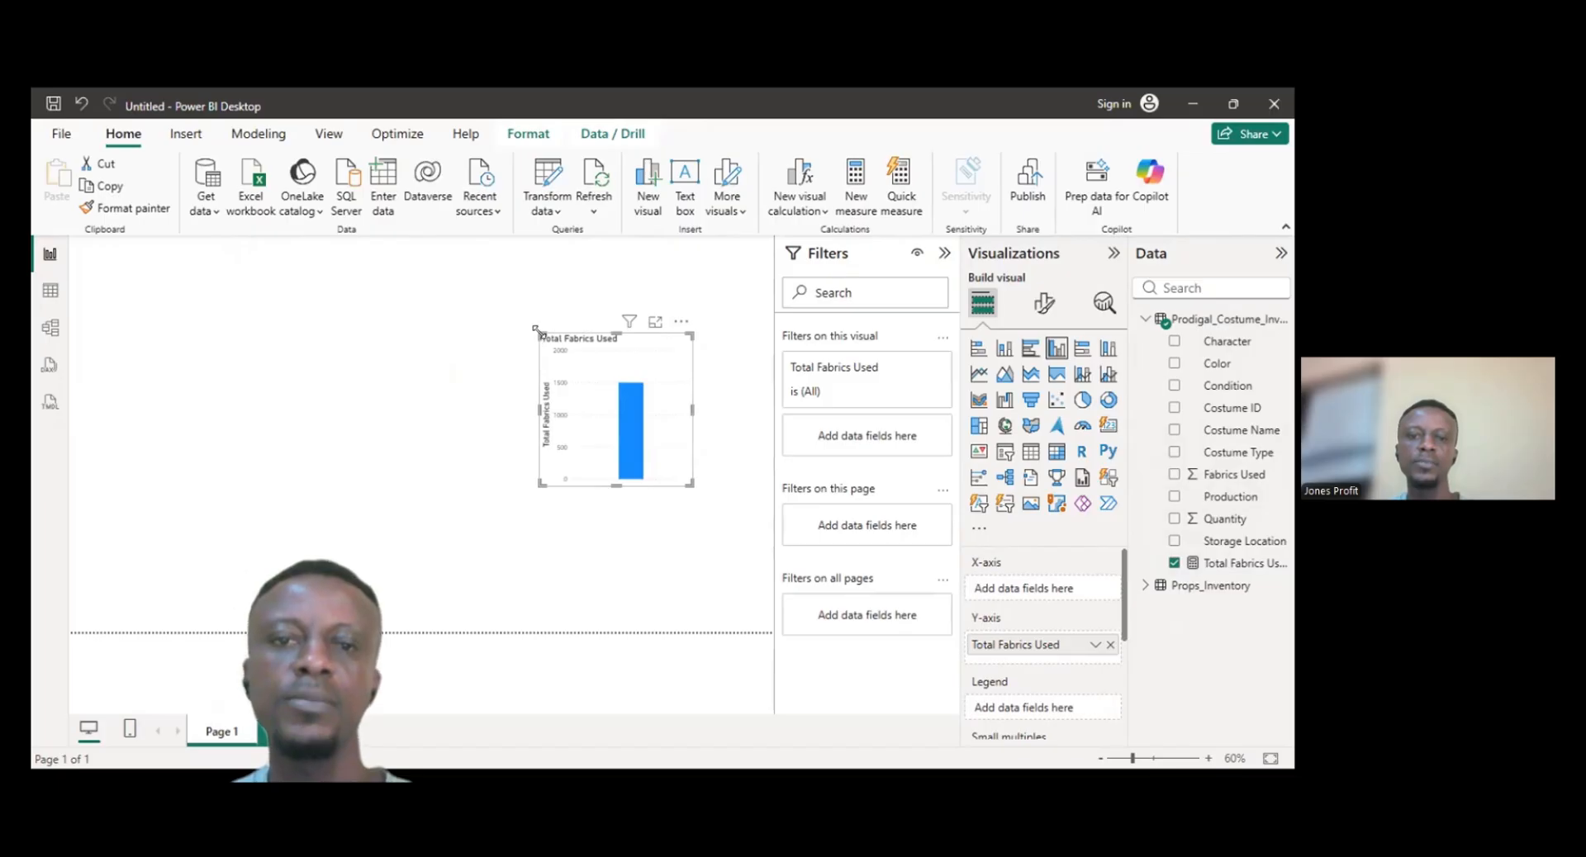
pyautogui.moveTo(535, 331); pyautogui.dragTo(475, 314)
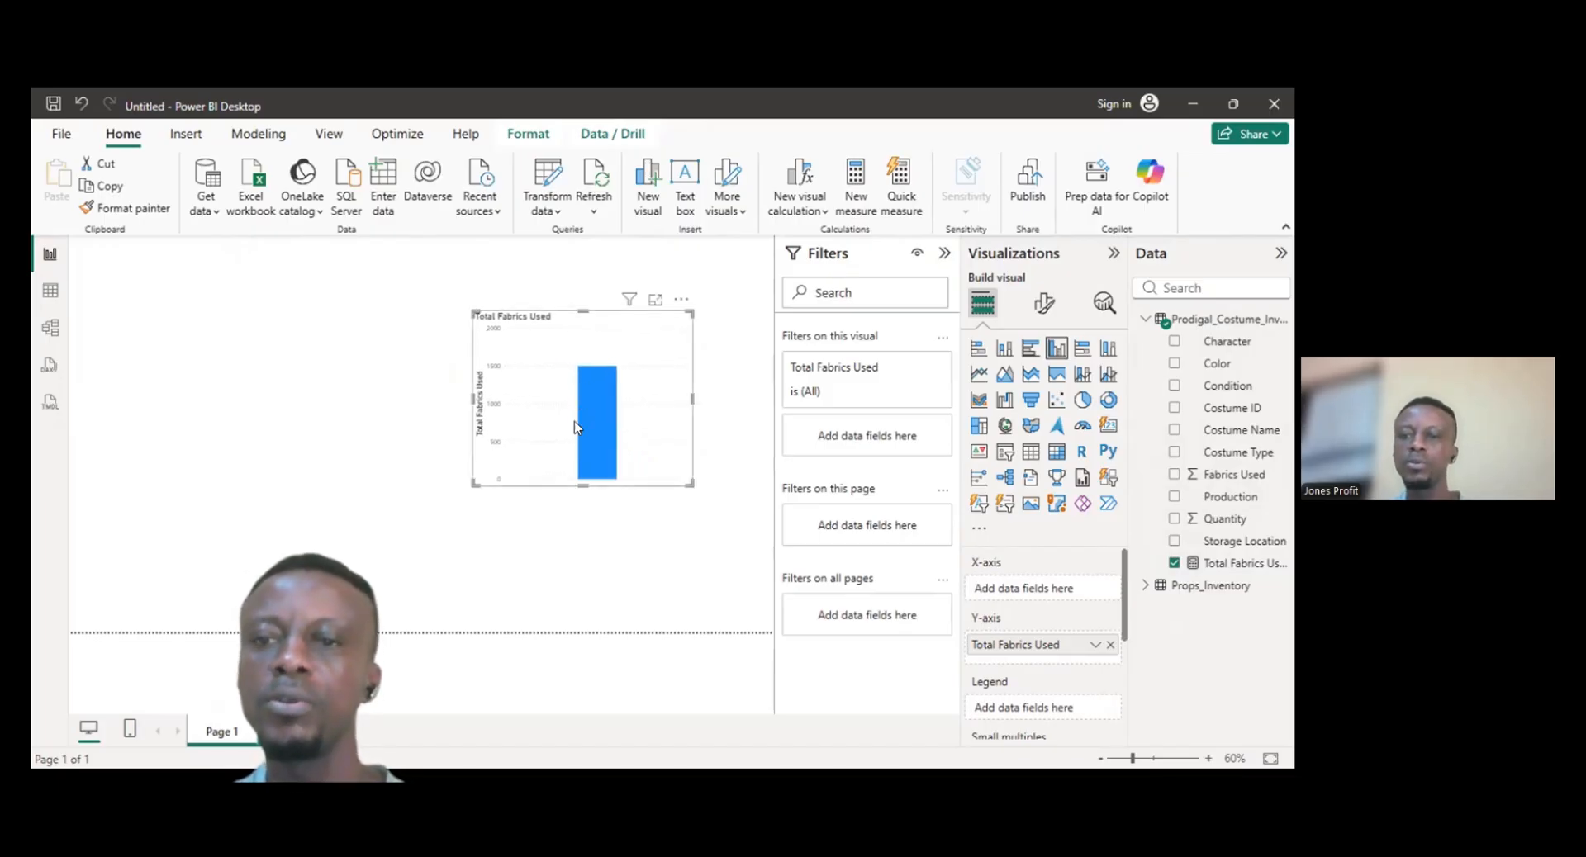
# - Switch the measure visual to a table, add the measure a second time, undo it, and delete the visual
pyautogui.moveTo(599, 398)
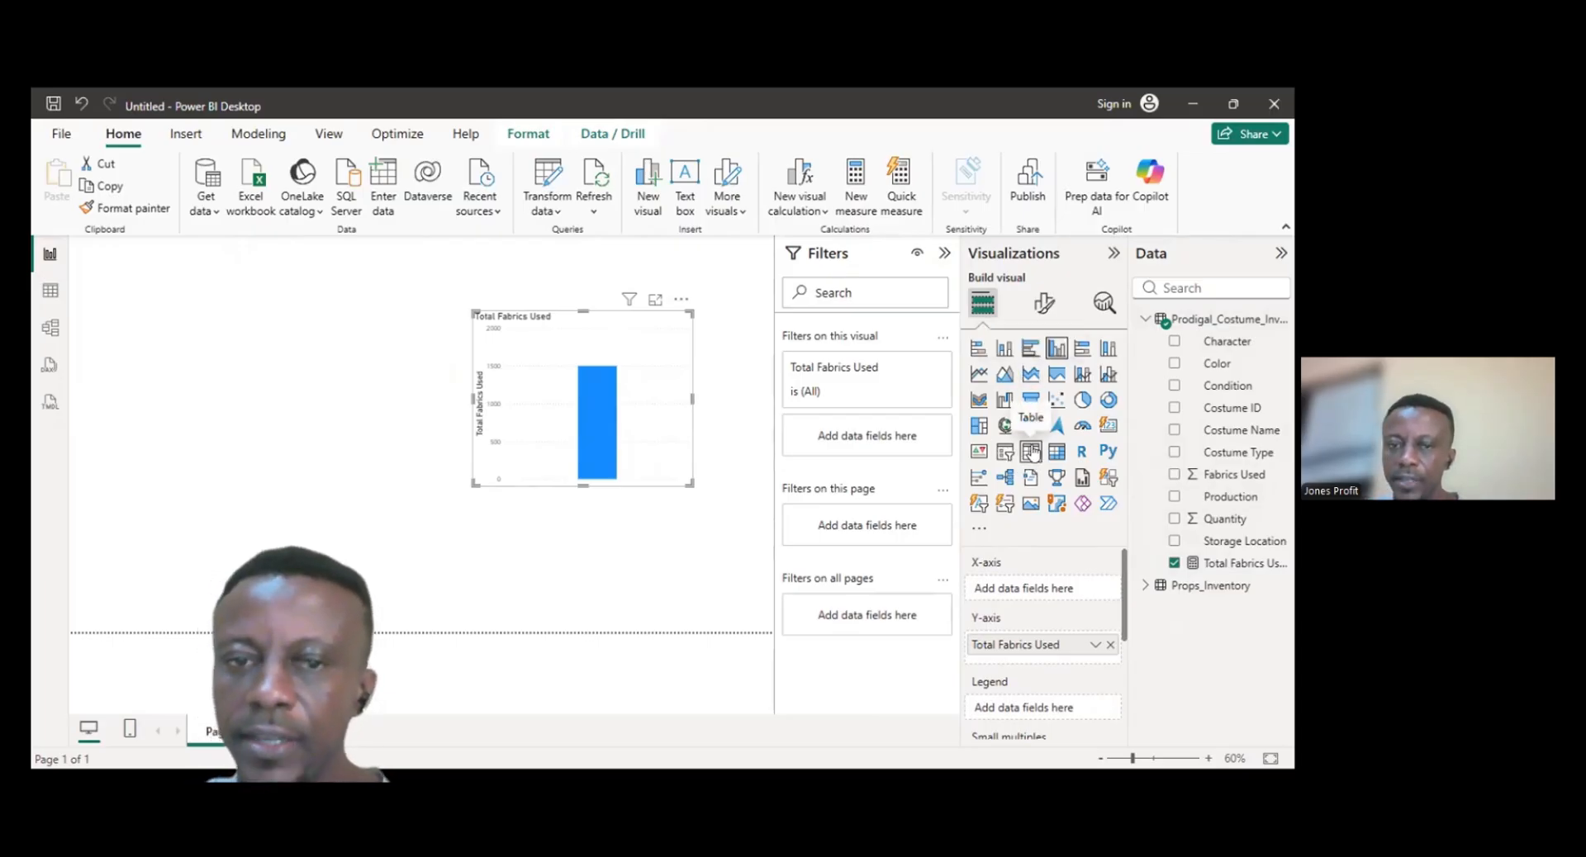
pyautogui.click(1031, 452)
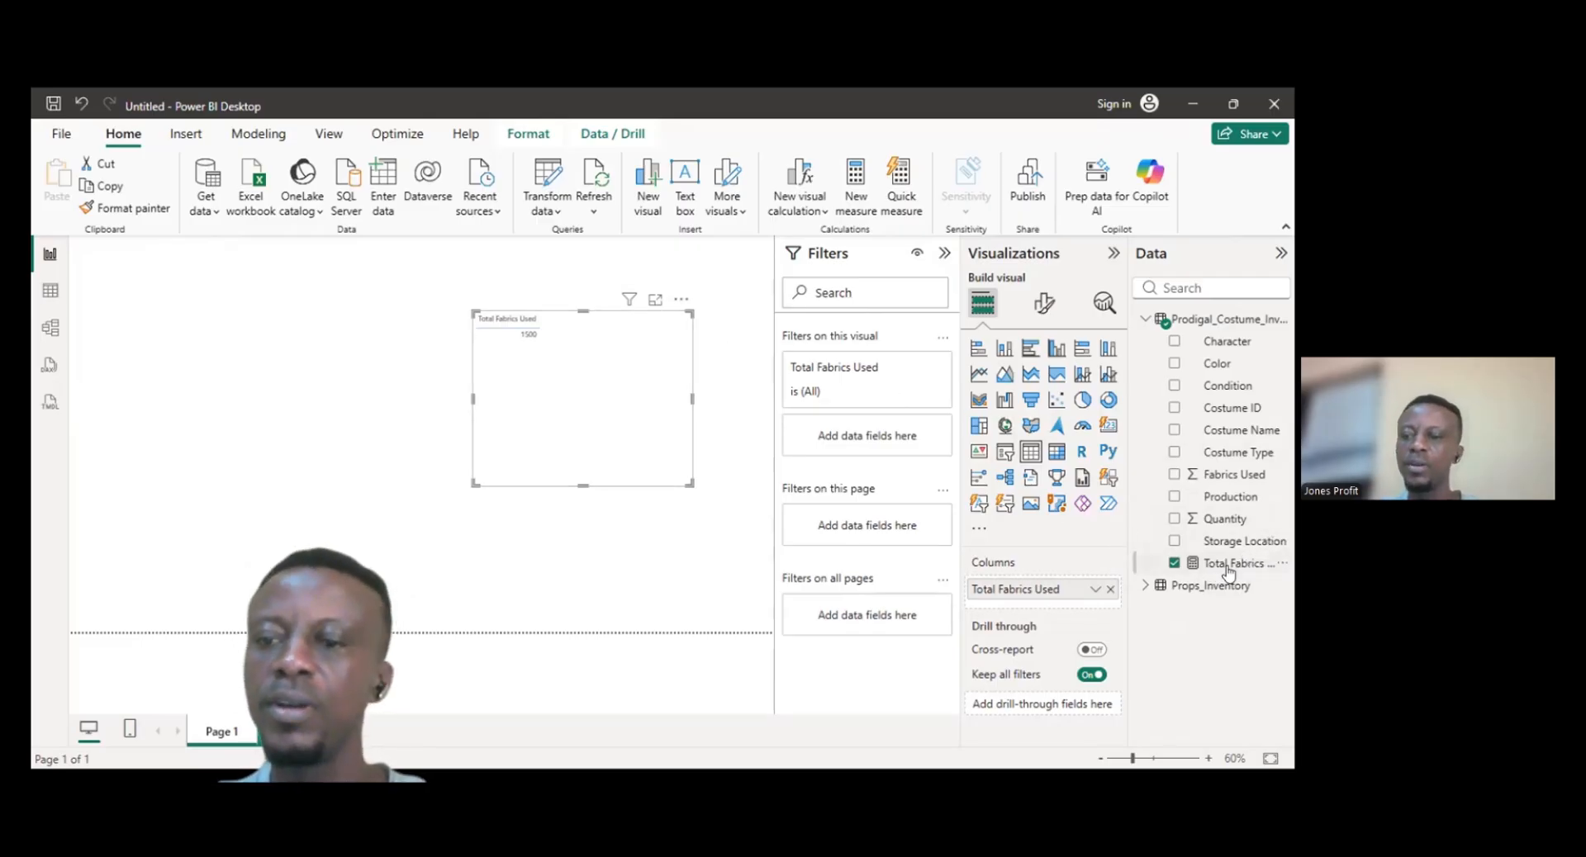
pyautogui.moveTo(1229, 570); pyautogui.dragTo(587, 379)
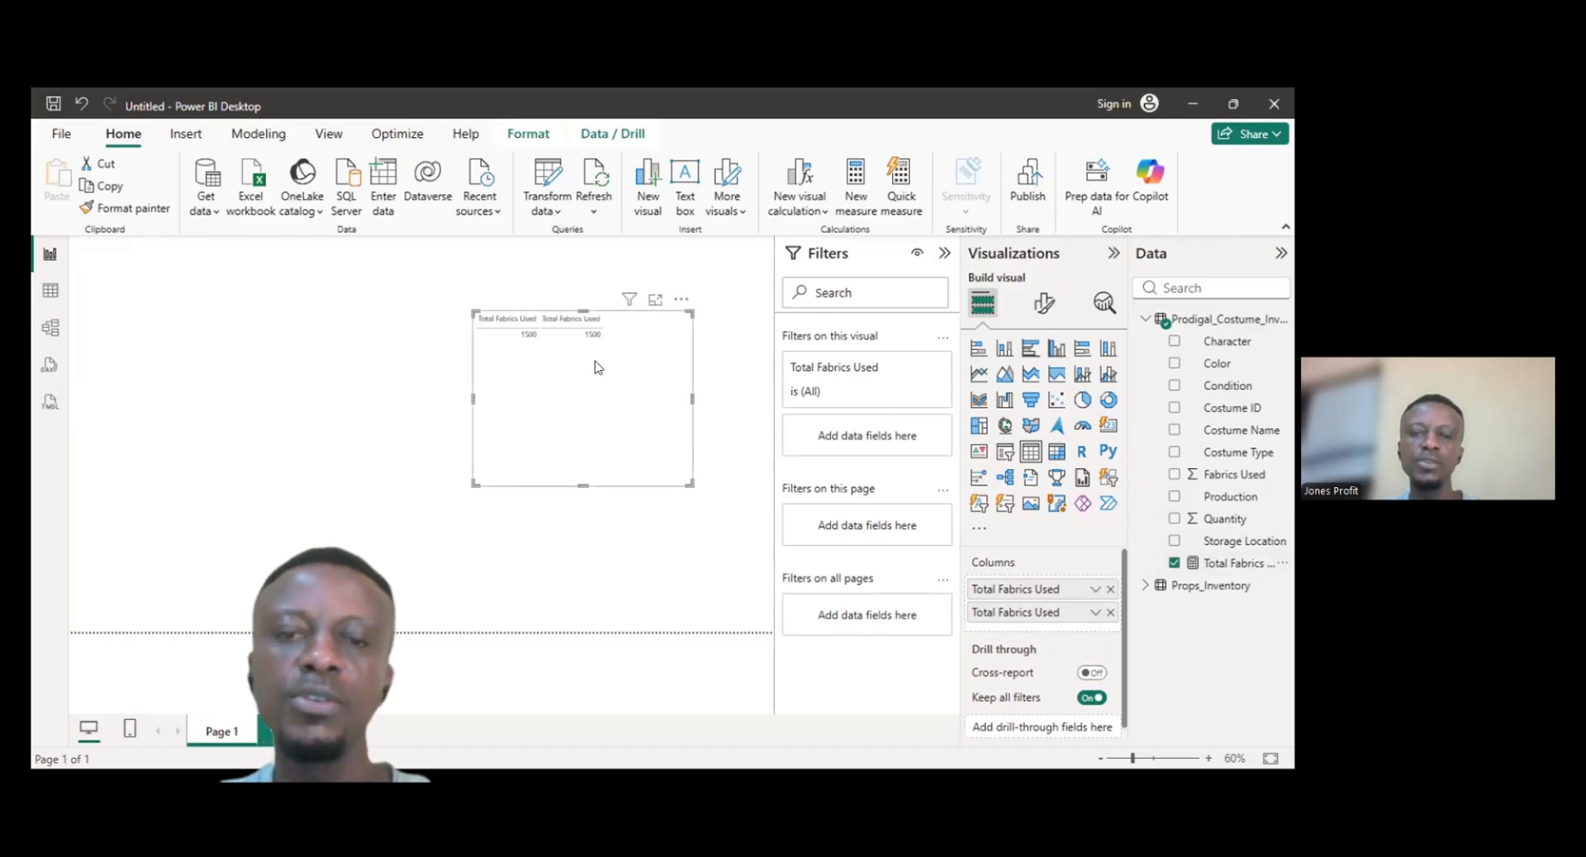
pyautogui.hotkey('ctrl', 'z')
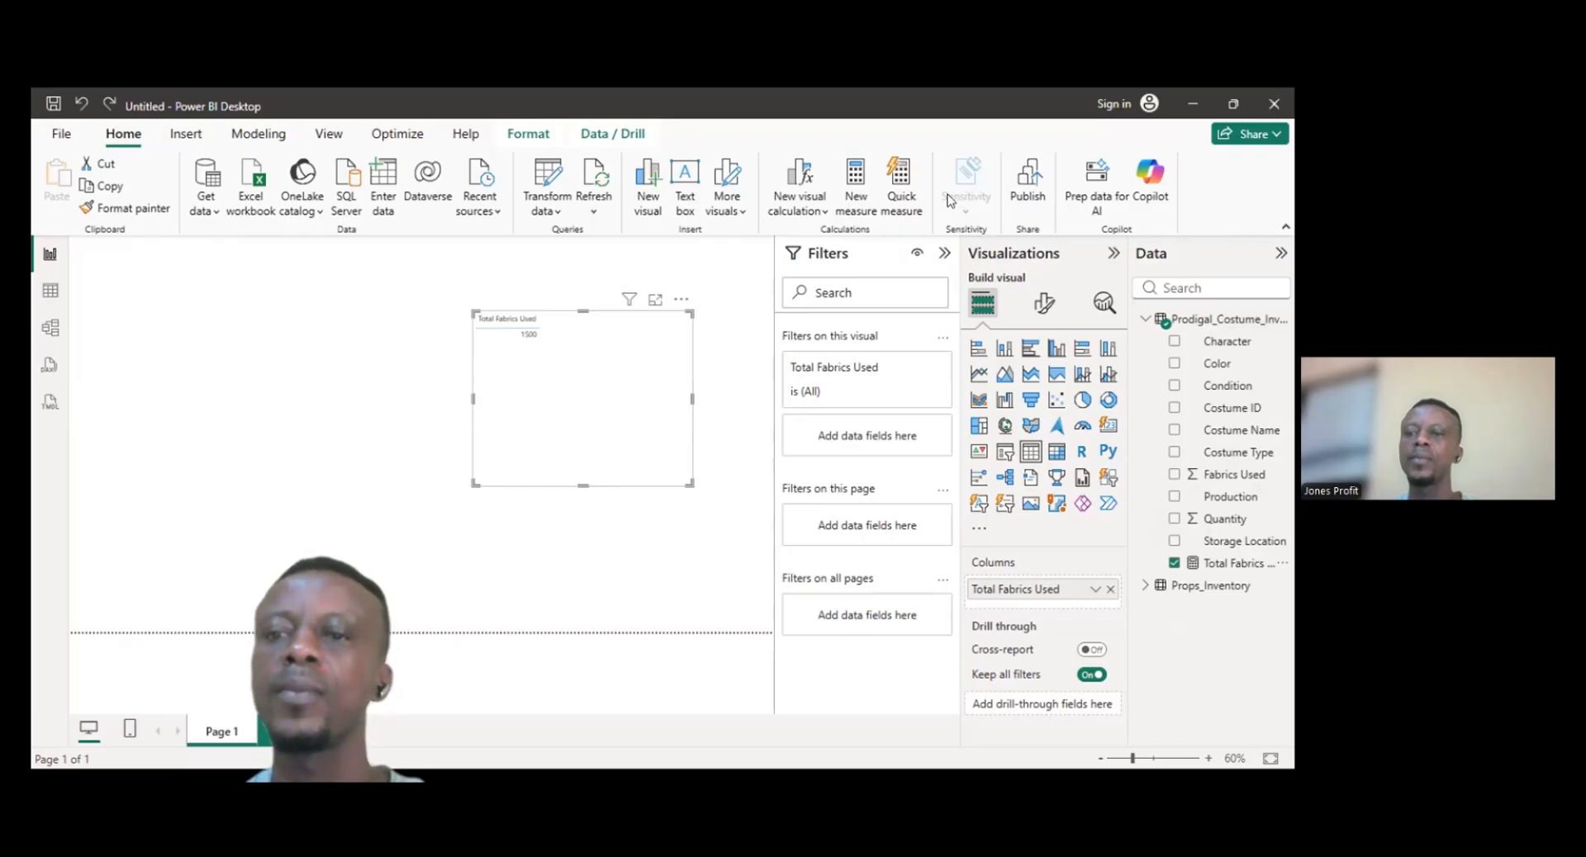
pyautogui.press('Delete')
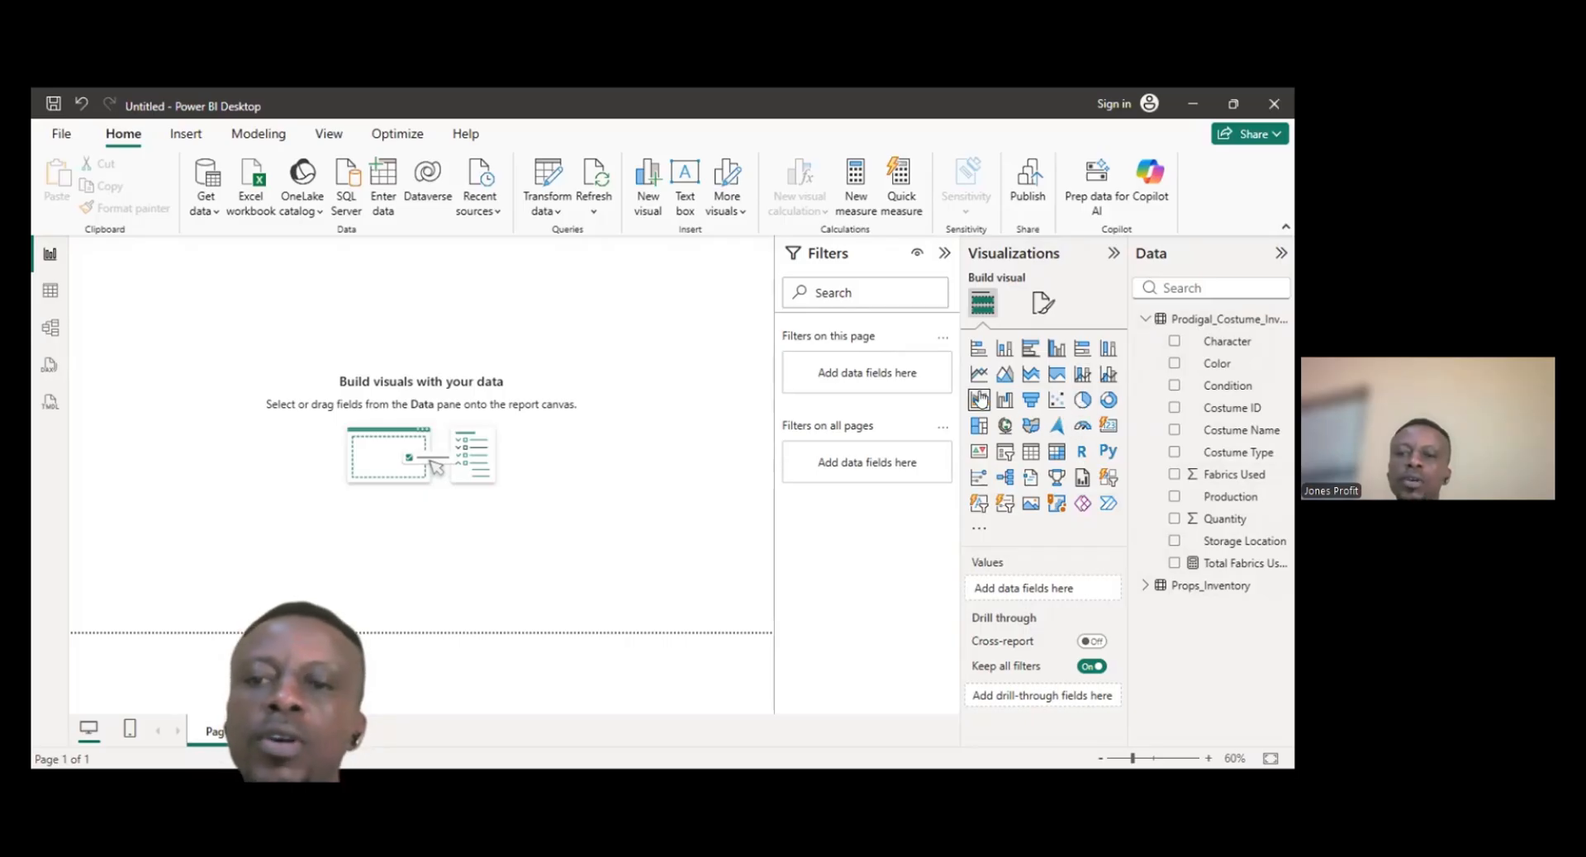
# - Insert an empty pie chart and enlarge it across the upper left of the canvas
pyautogui.click(1083, 401)
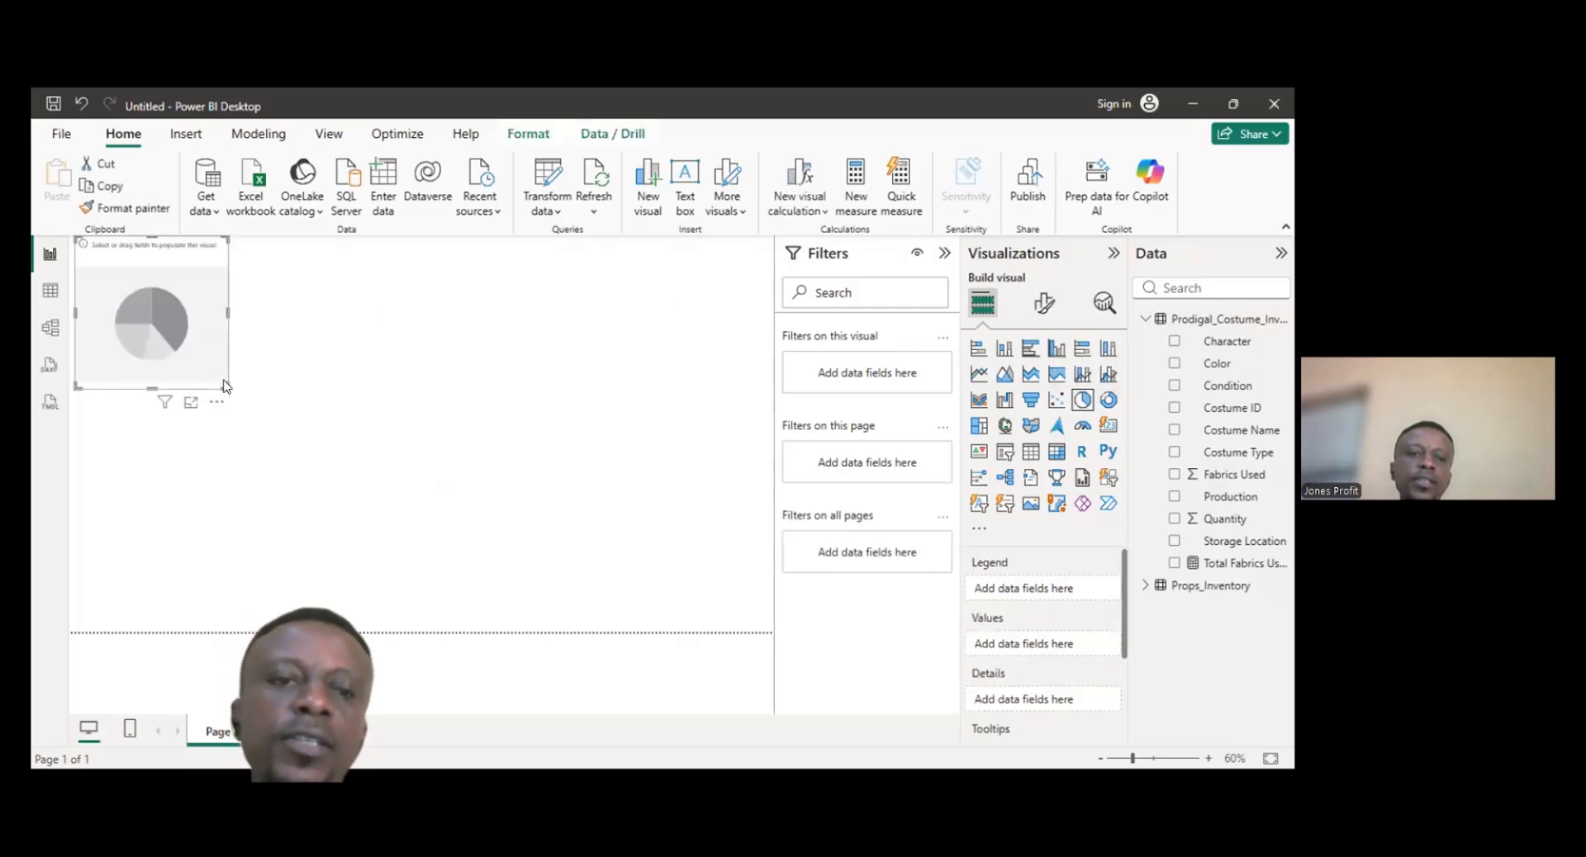
pyautogui.moveTo(221, 384); pyautogui.dragTo(467, 499)
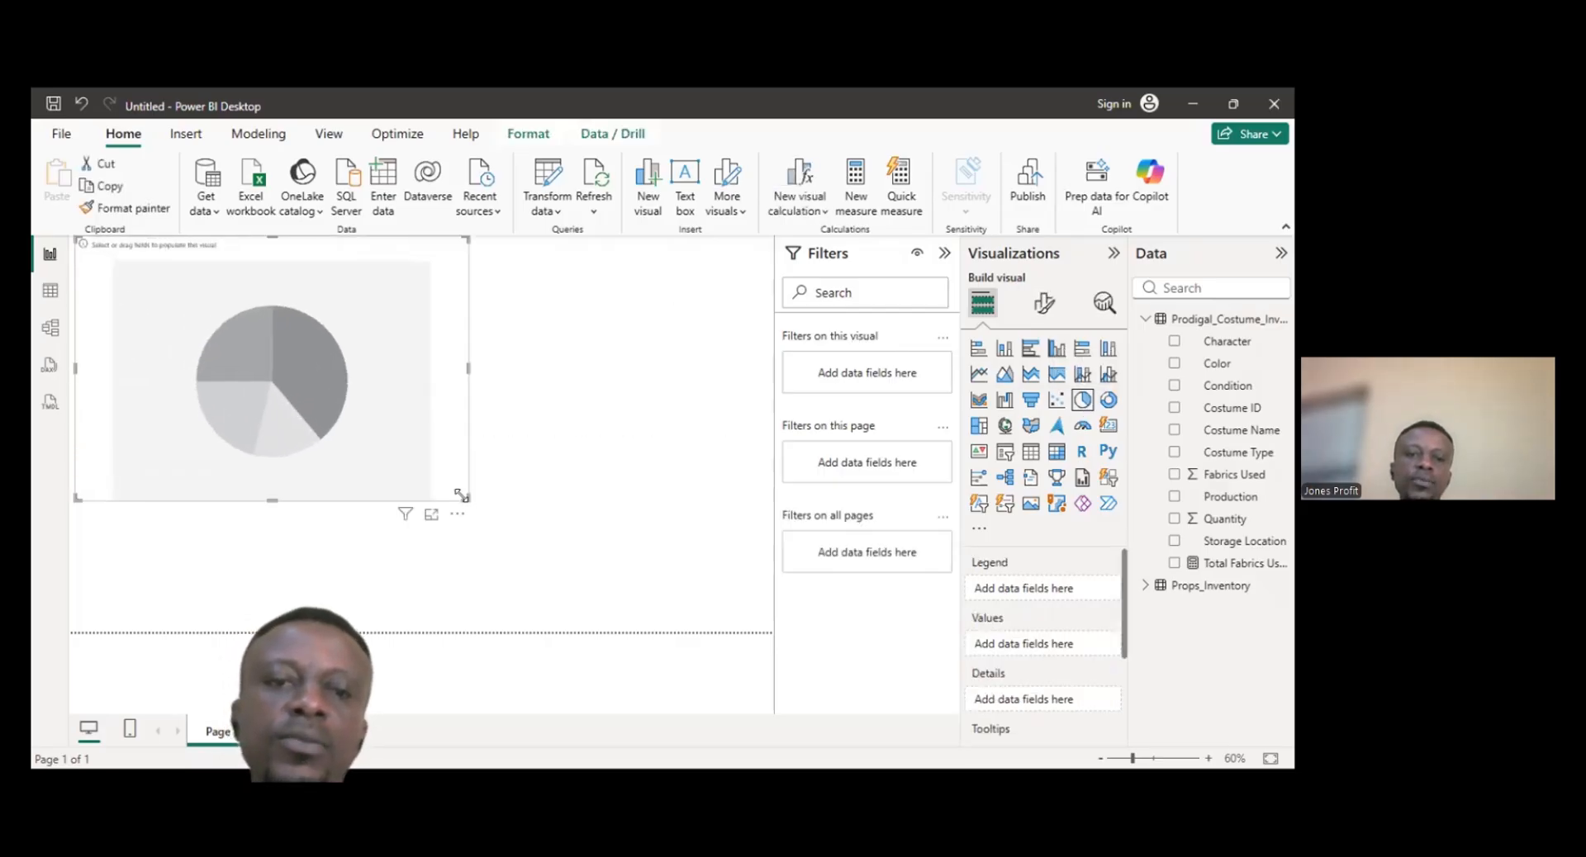
pyautogui.moveTo(271, 496); pyautogui.dragTo(273, 531)
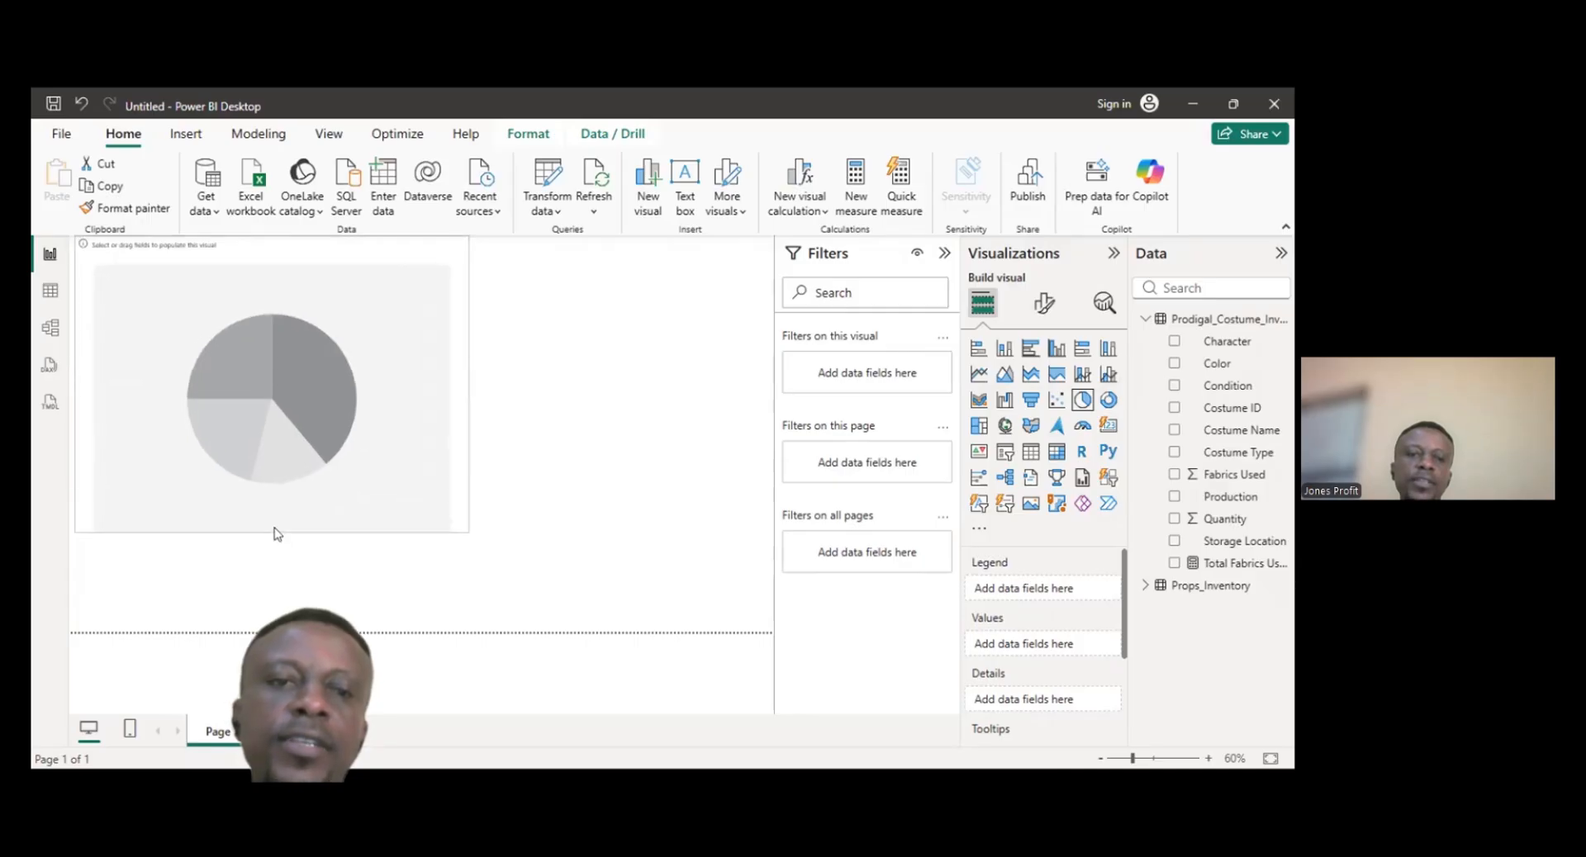
pyautogui.moveTo(460, 524); pyautogui.dragTo(518, 551)
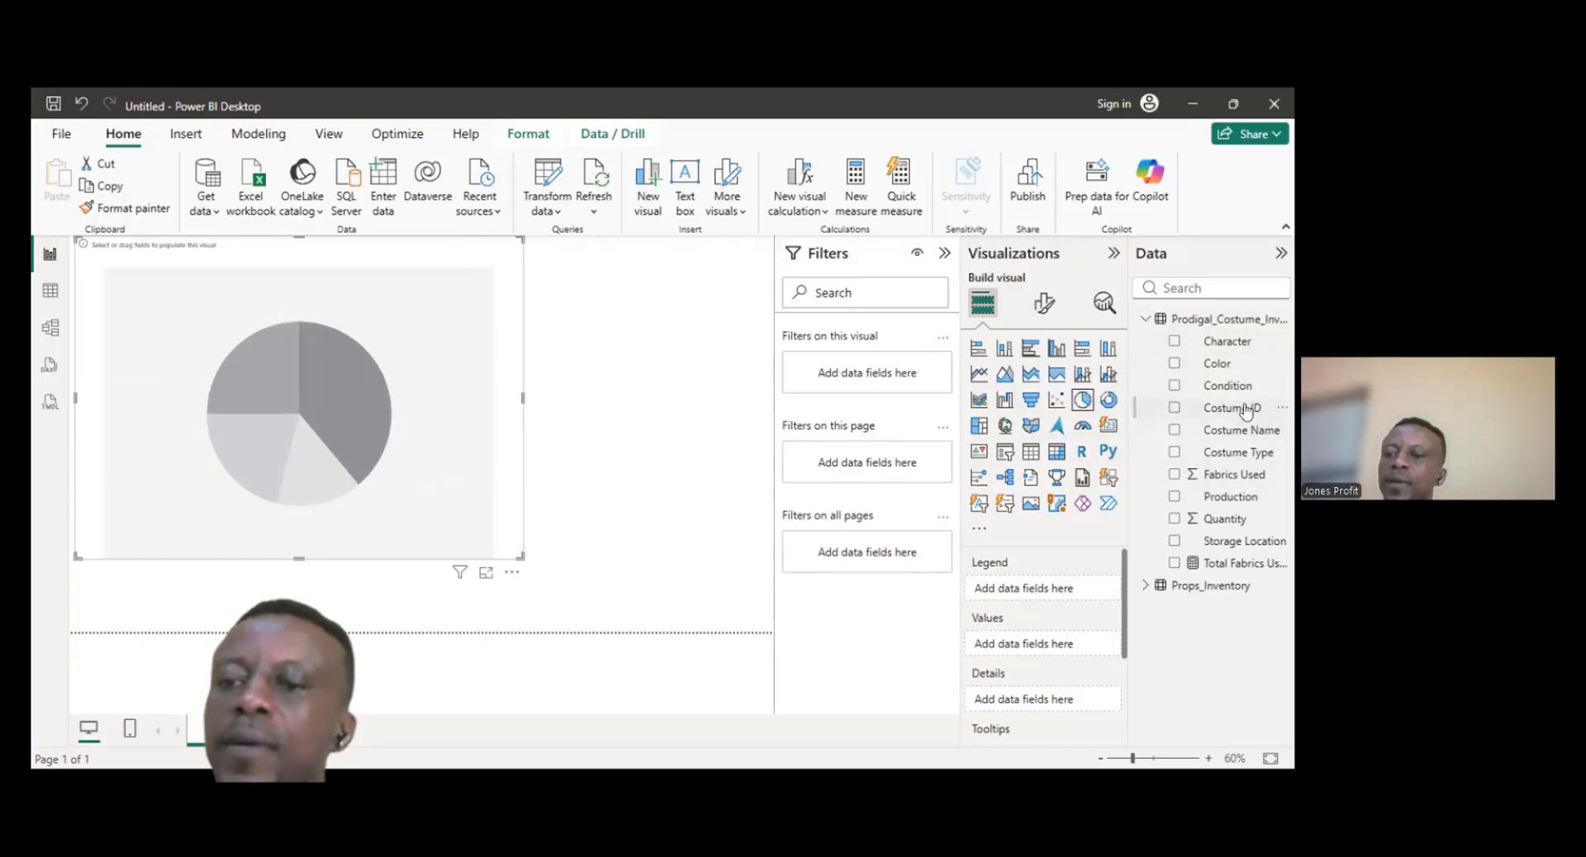
pyautogui.click(1173, 432)
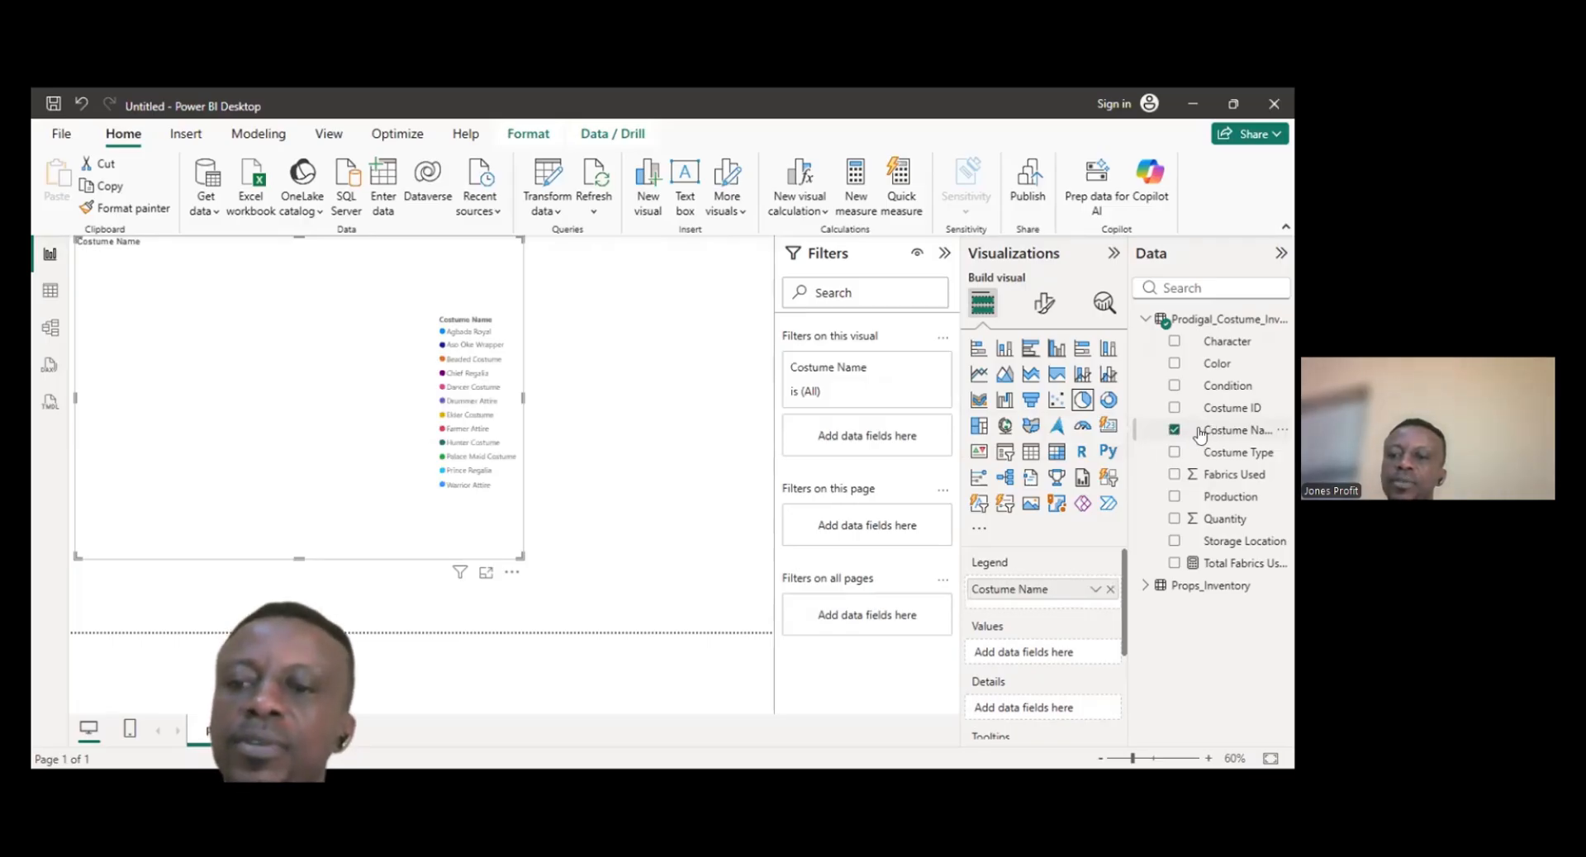
pyautogui.click(1173, 432)
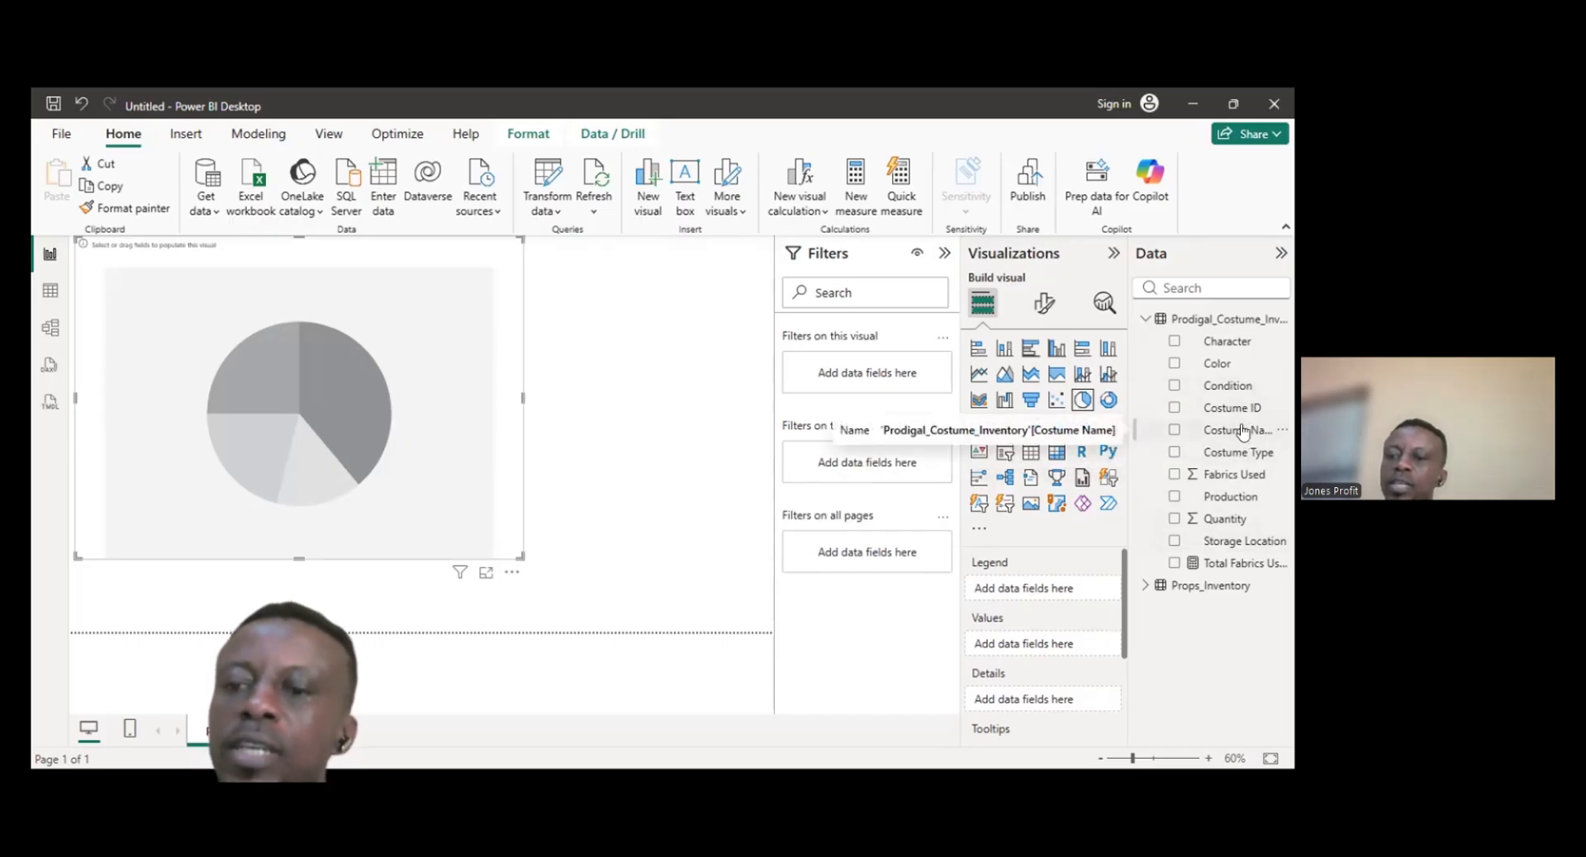
pyautogui.moveTo(1243, 432)
pyautogui.mouseDown()
pyautogui.moveTo(1193, 430)
pyautogui.moveTo(1054, 601)
pyautogui.moveTo(1090, 608)
pyautogui.moveTo(1068, 476)
pyautogui.moveTo(1066, 516)
pyautogui.moveTo(1249, 407)
pyautogui.mouseUp()
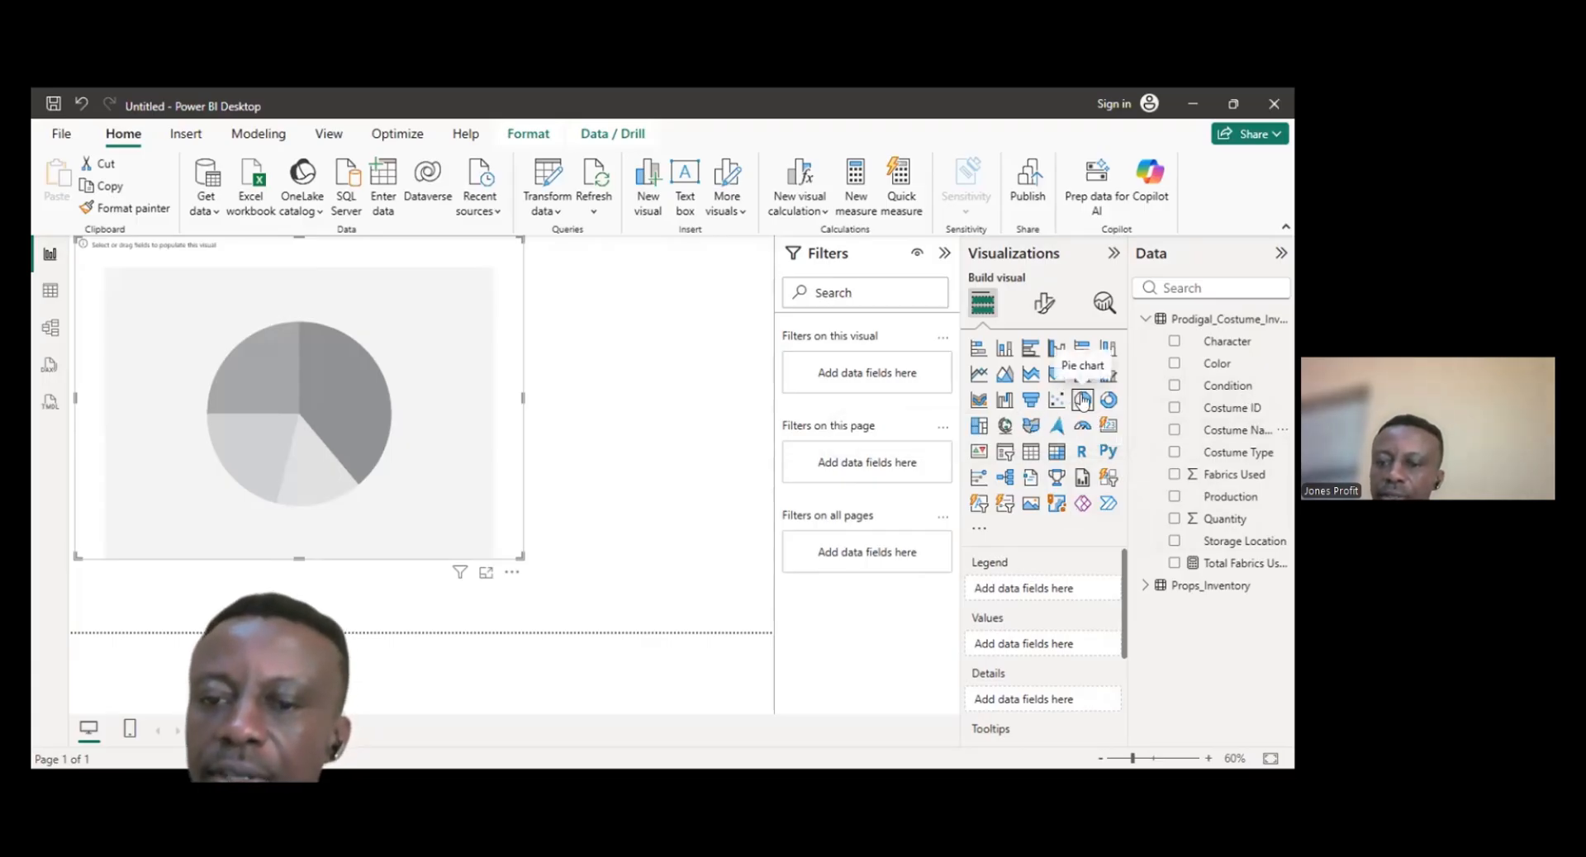
pyautogui.moveTo(1119, 606); pyautogui.dragTo(1122, 538)
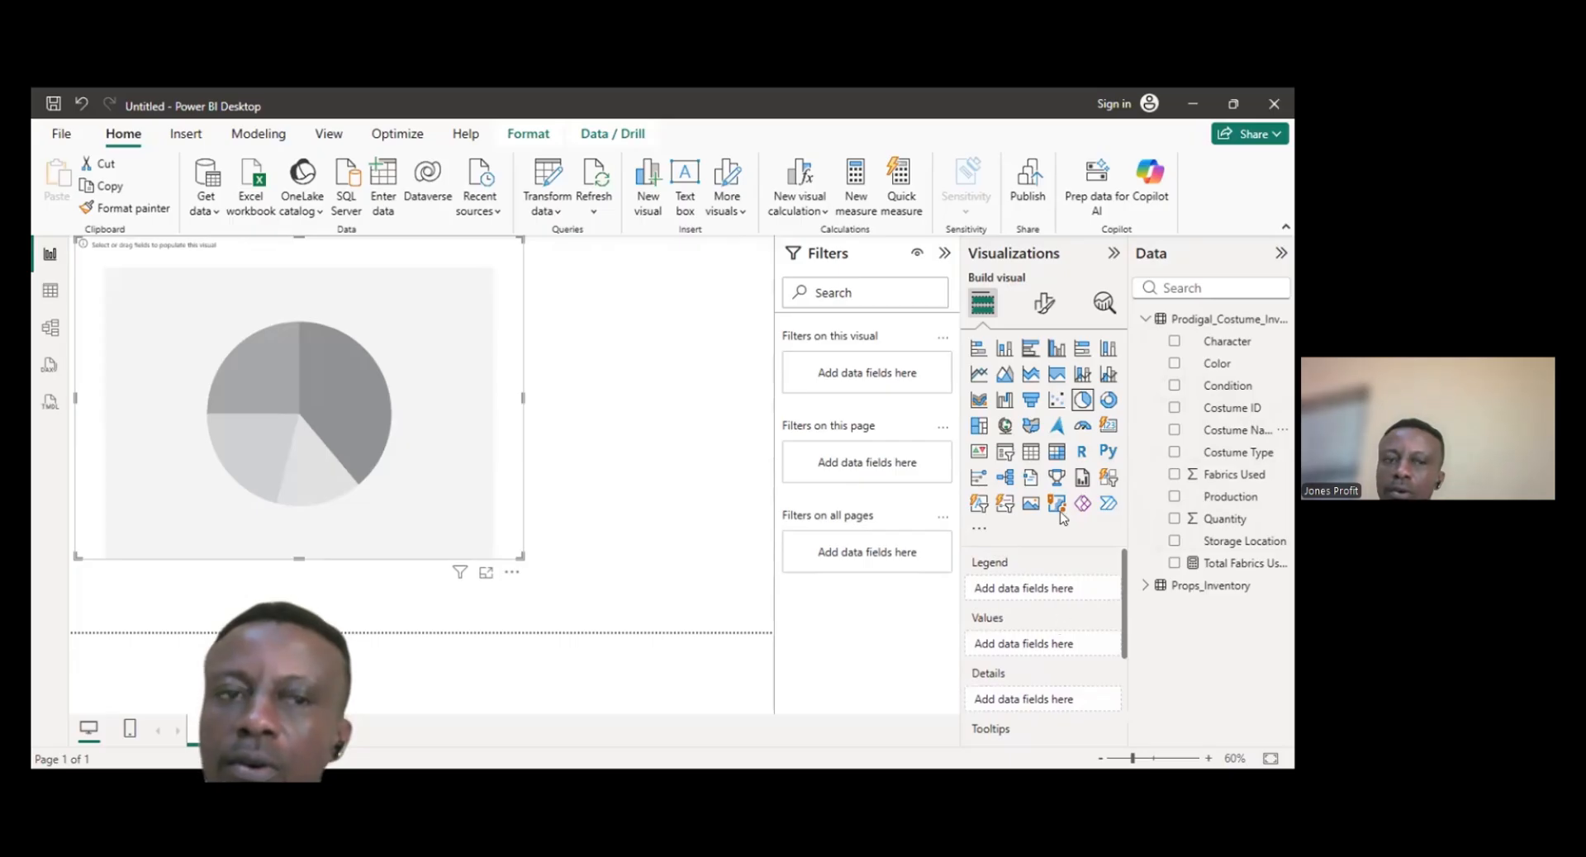
# - Switch the visual to a clustered bar chart counting Costume Name by Character, widen it, then clear both fields
pyautogui.click(1002, 350)
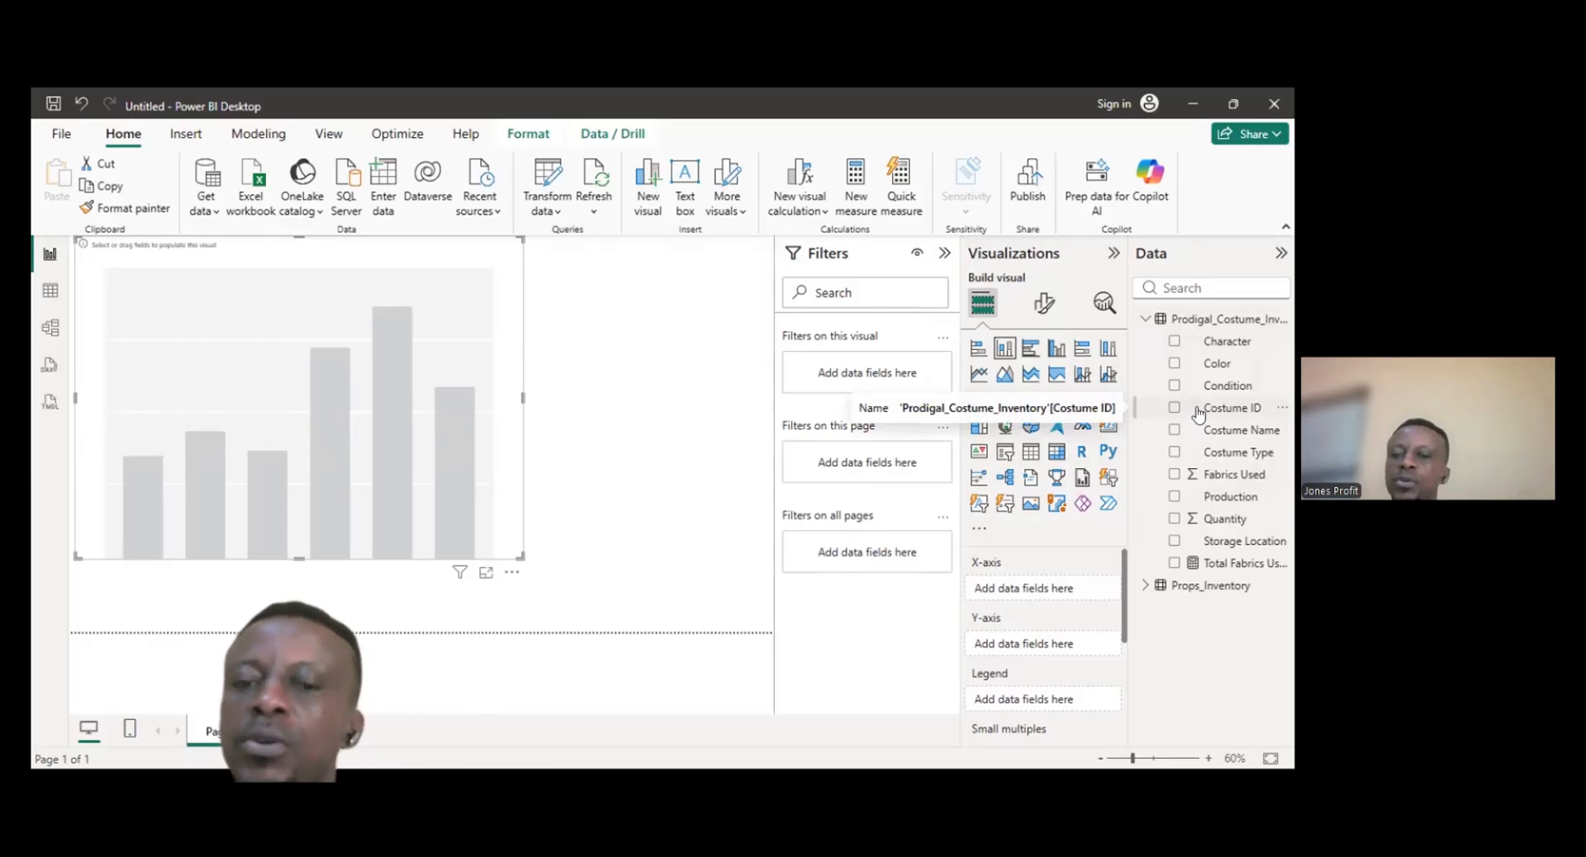
pyautogui.click(1029, 350)
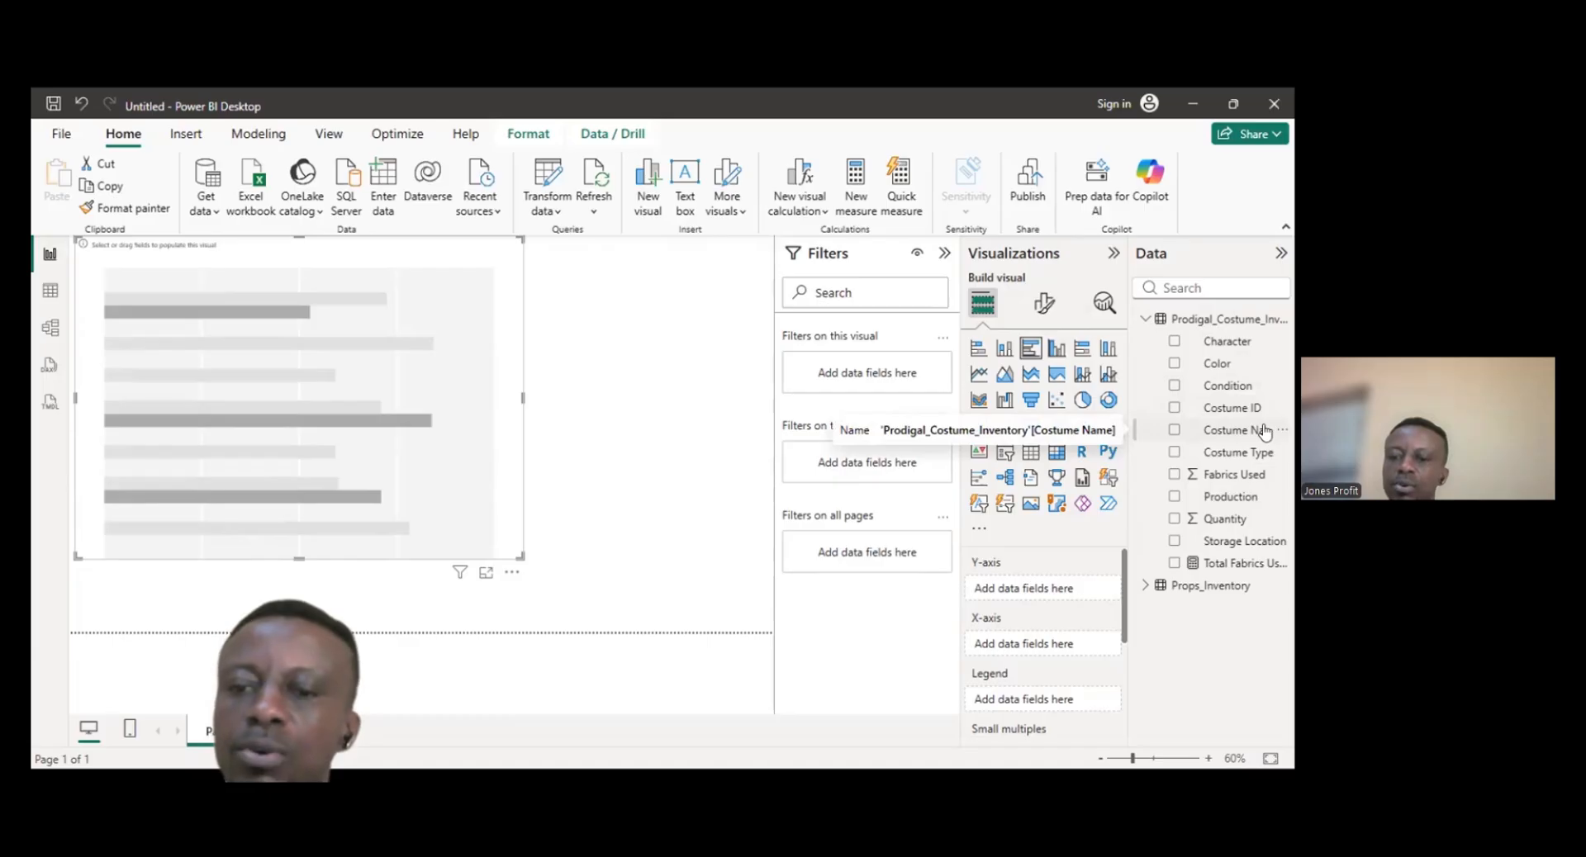
pyautogui.moveTo(1263, 430); pyautogui.dragTo(1085, 640)
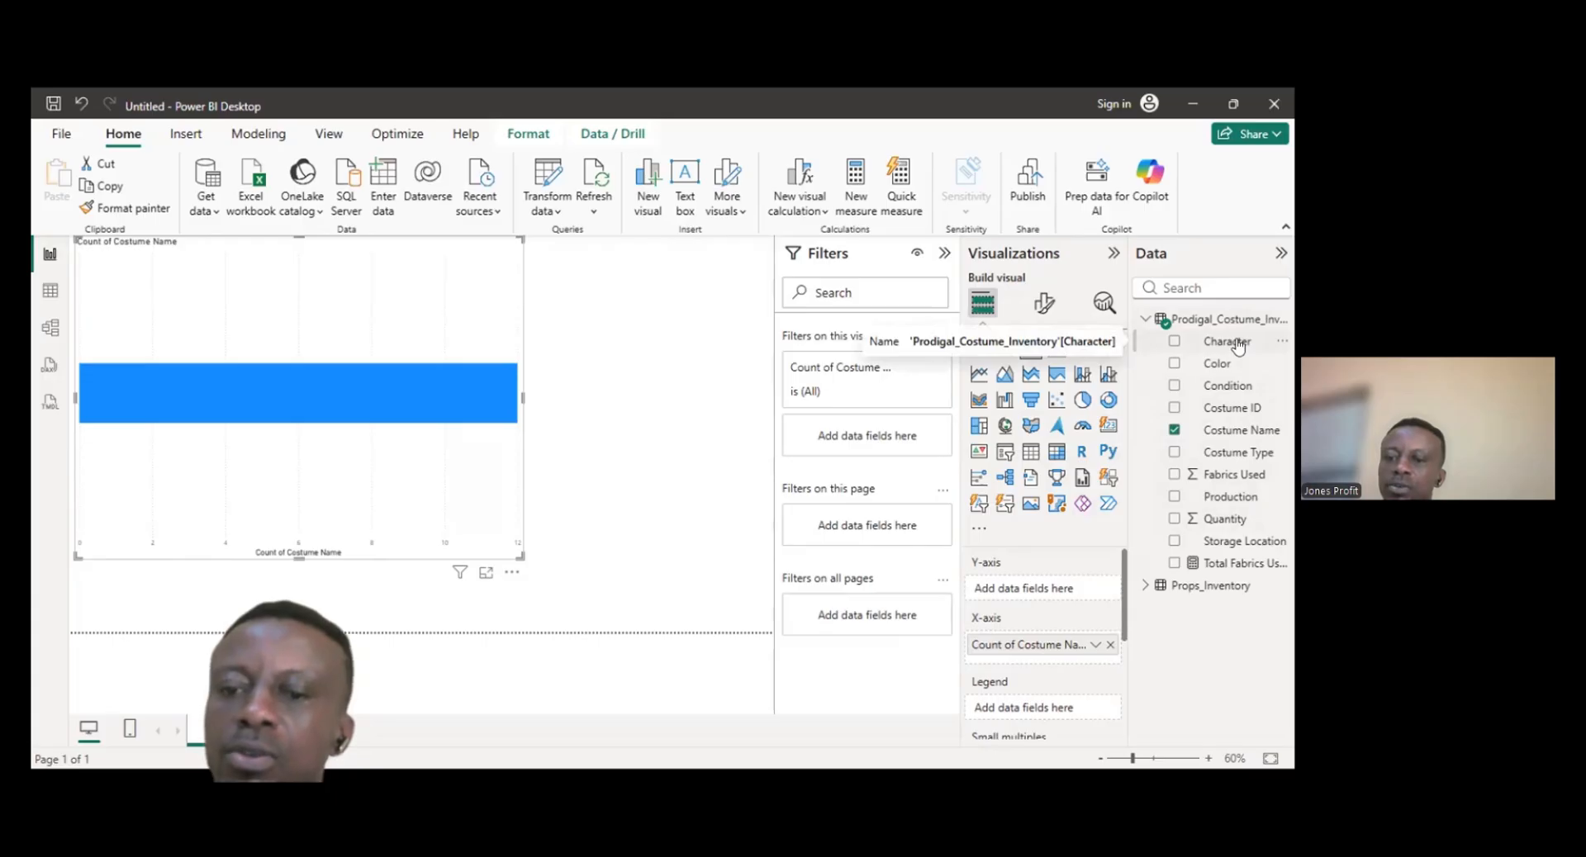
pyautogui.moveTo(1237, 345); pyautogui.dragTo(1065, 591)
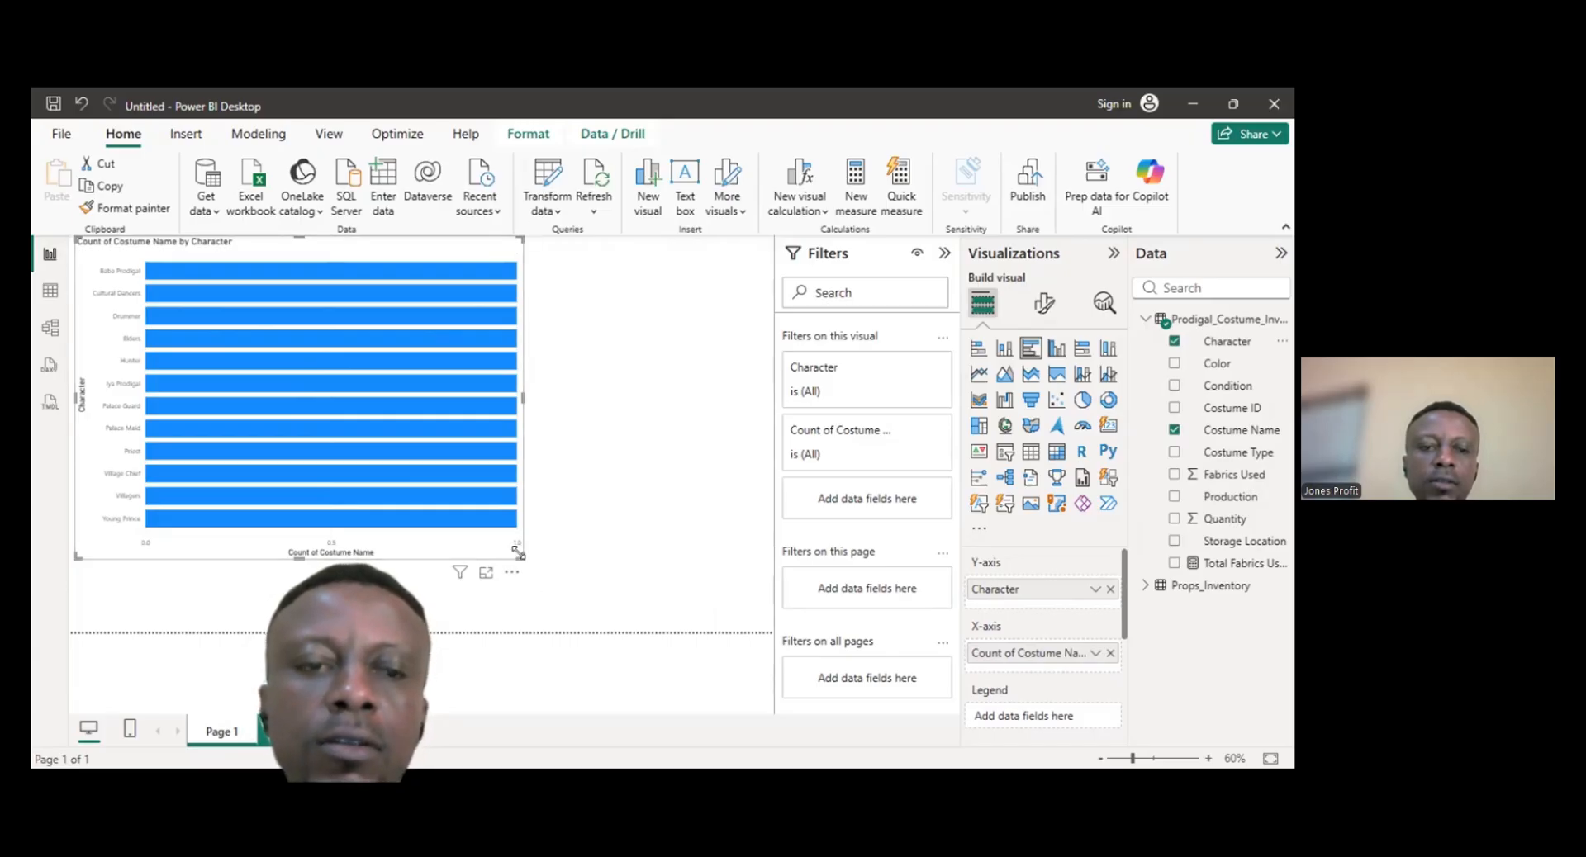
pyautogui.moveTo(522, 560); pyautogui.dragTo(580, 570)
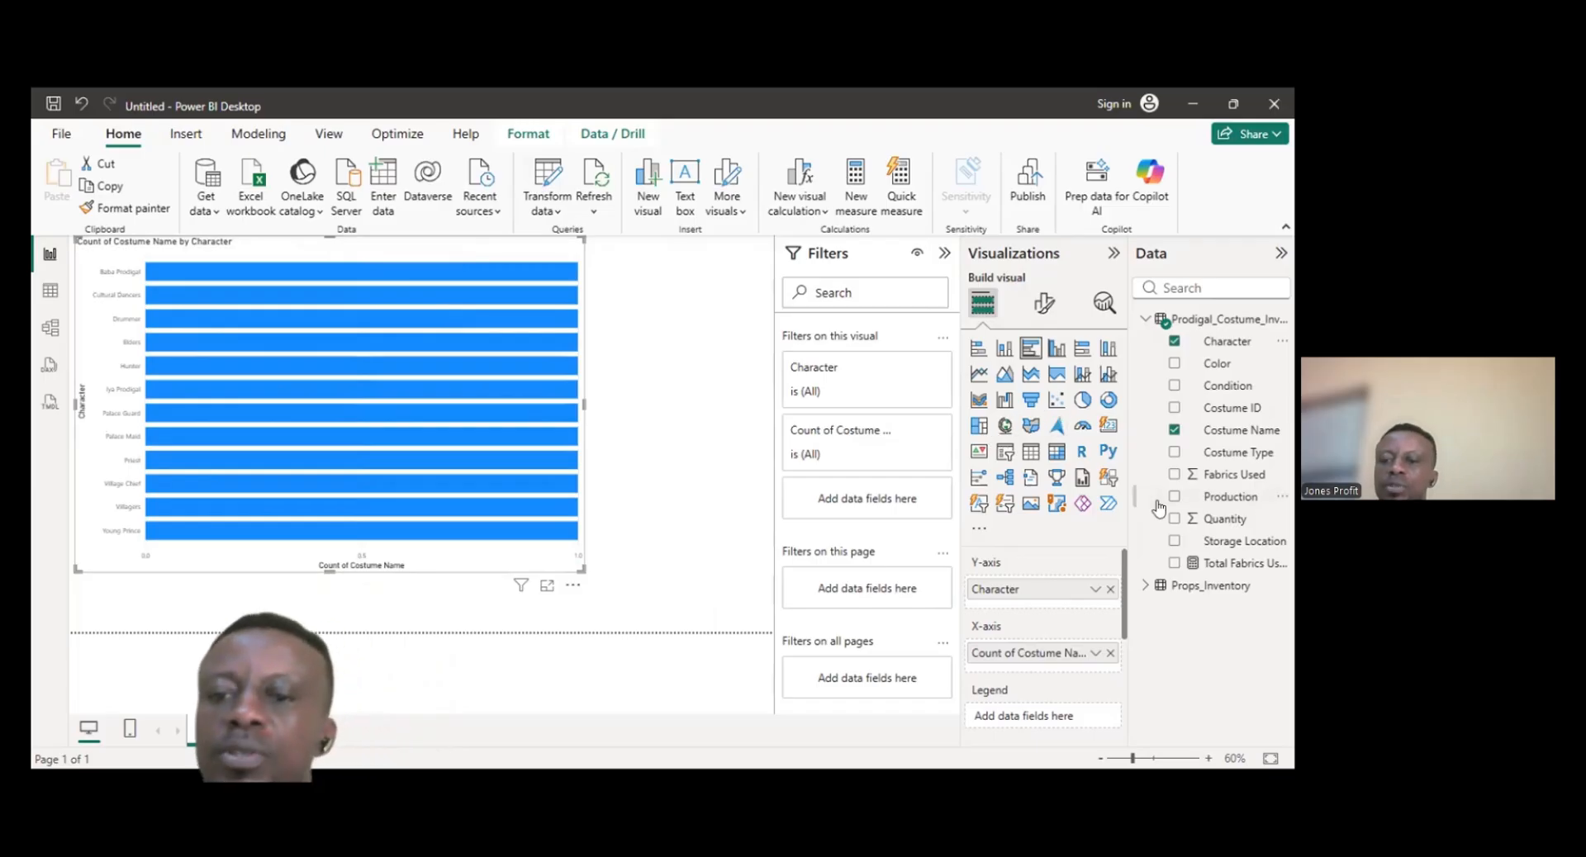
pyautogui.click(1110, 590)
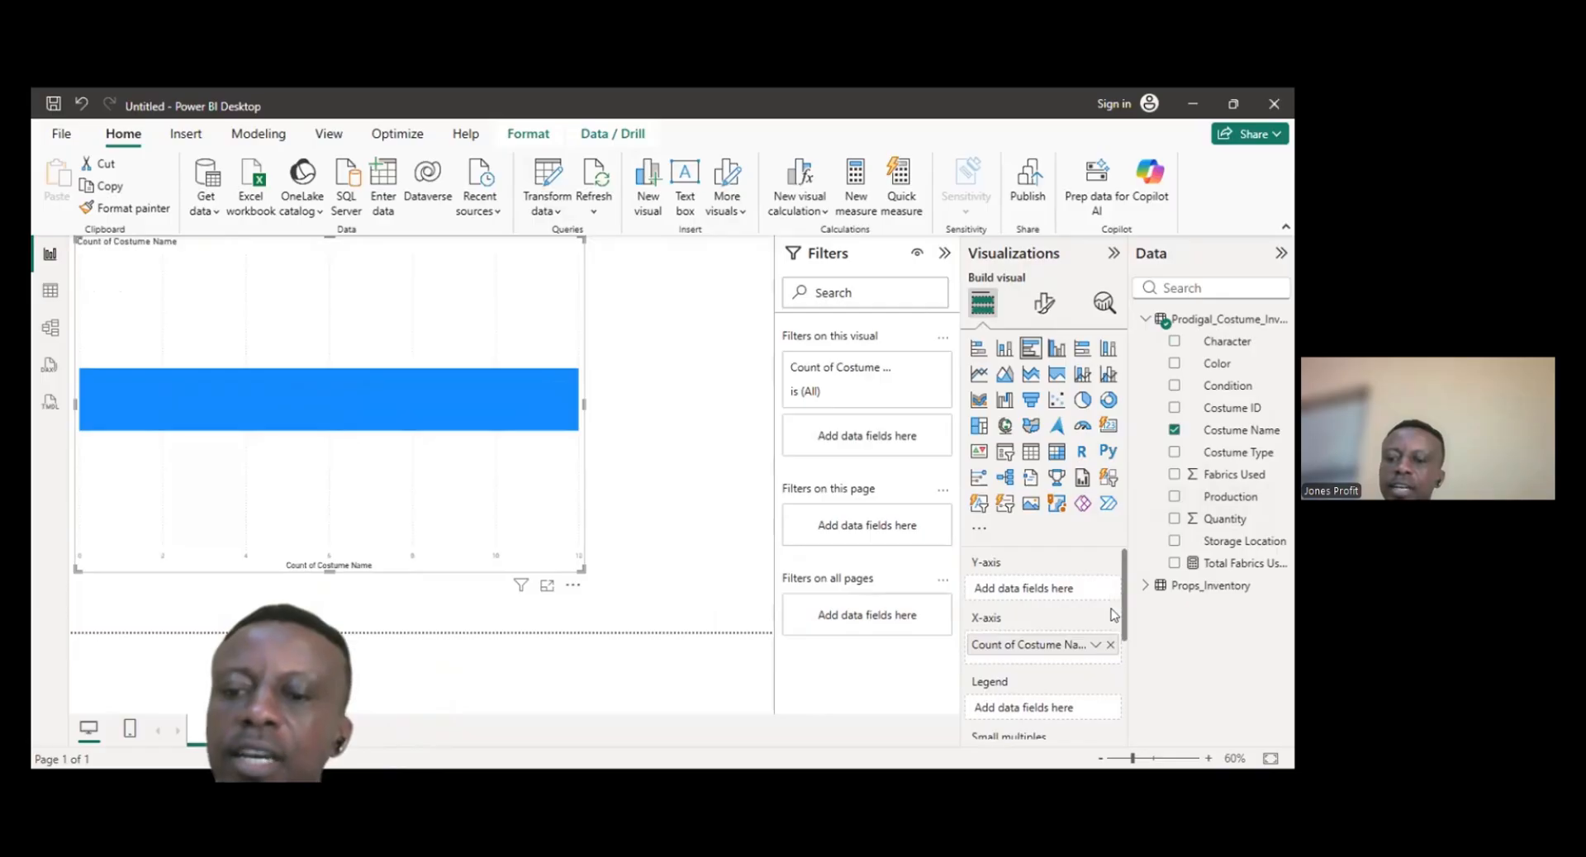
pyautogui.click(1110, 644)
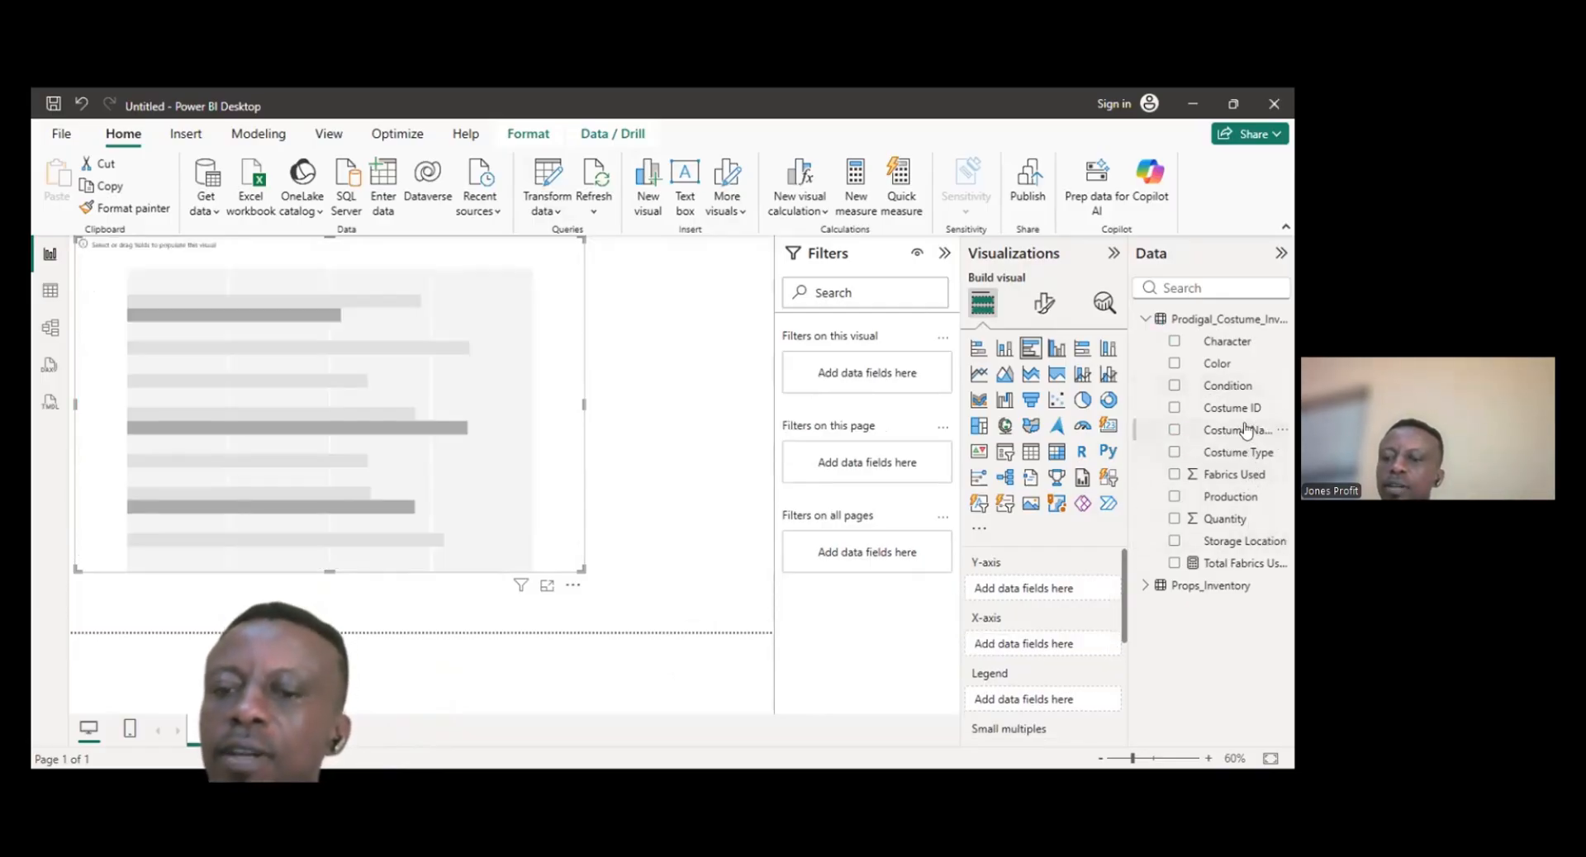
# - Place Costume Name on the bar chart's Y-axis and Fabrics Used on its X-axis as a sum
pyautogui.moveTo(1245, 429); pyautogui.dragTo(1066, 589)
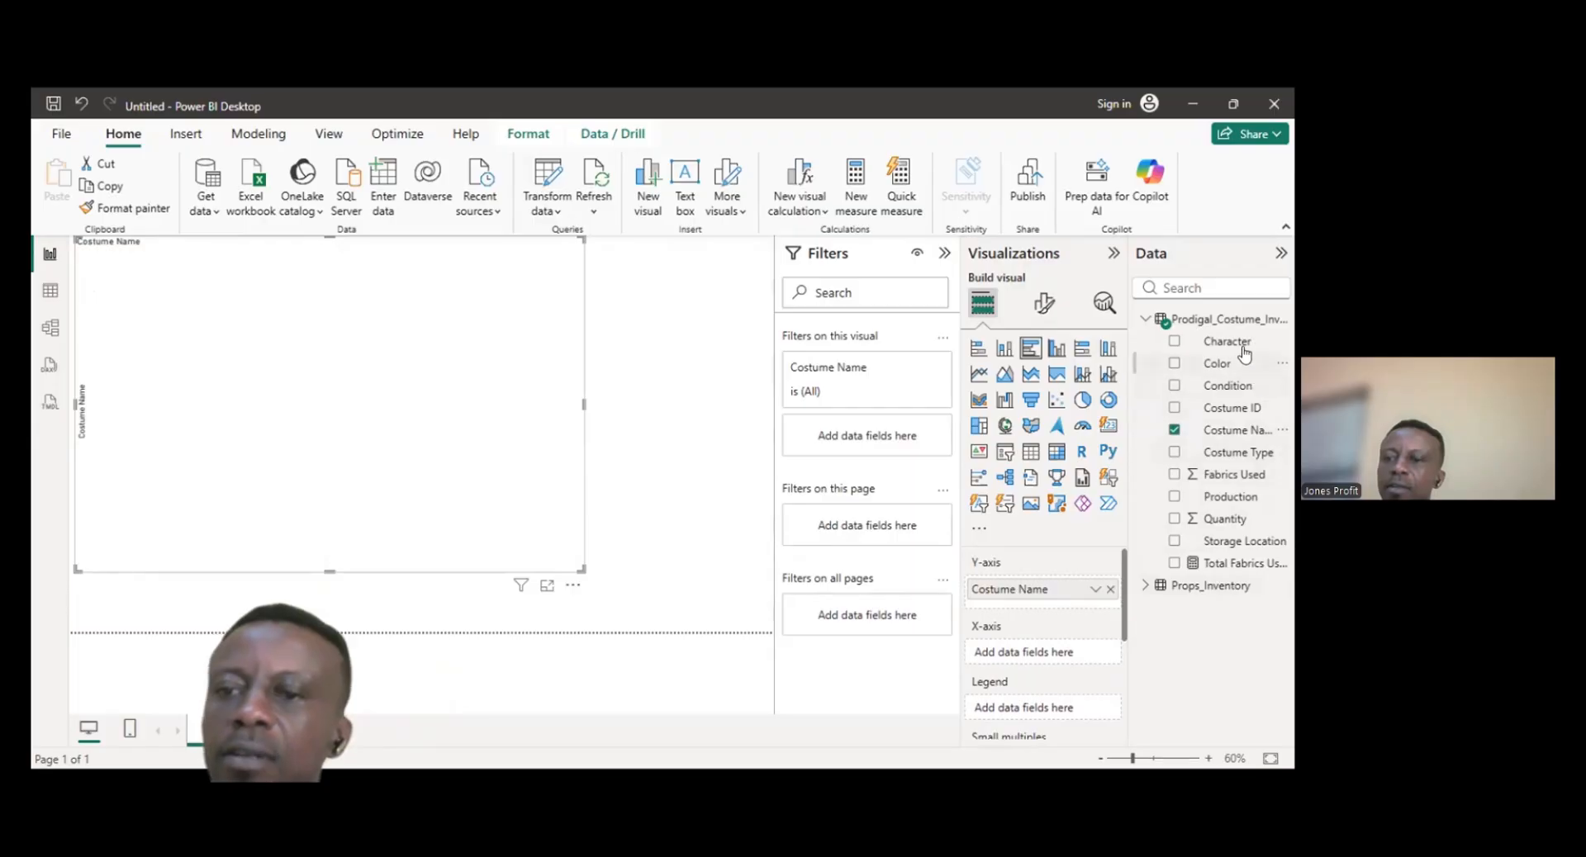
pyautogui.moveTo(1245, 347); pyautogui.dragTo(1056, 658)
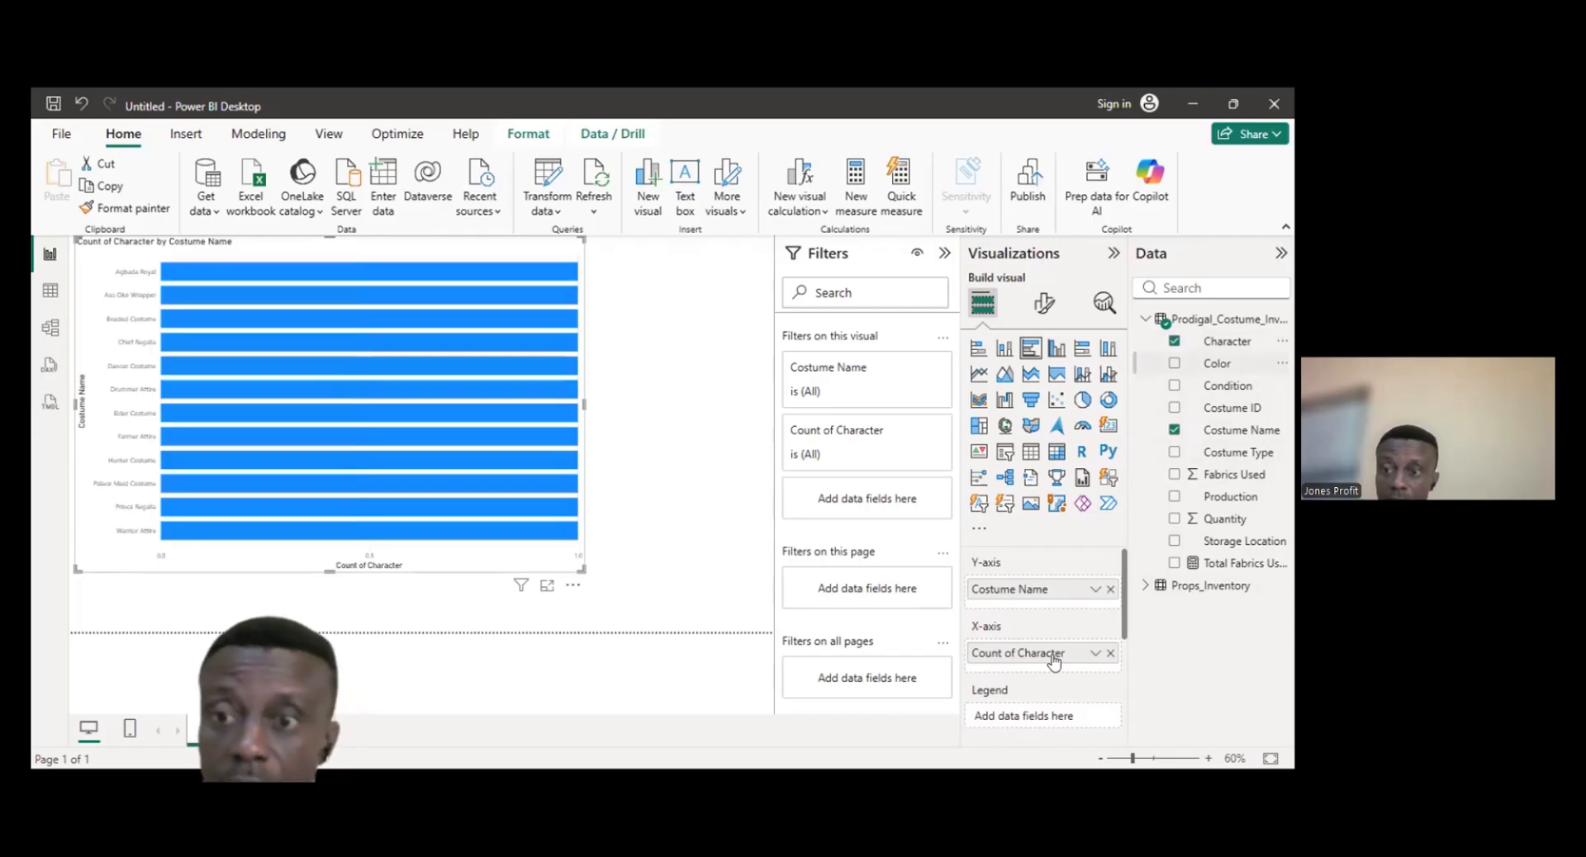
pyautogui.click(1111, 654)
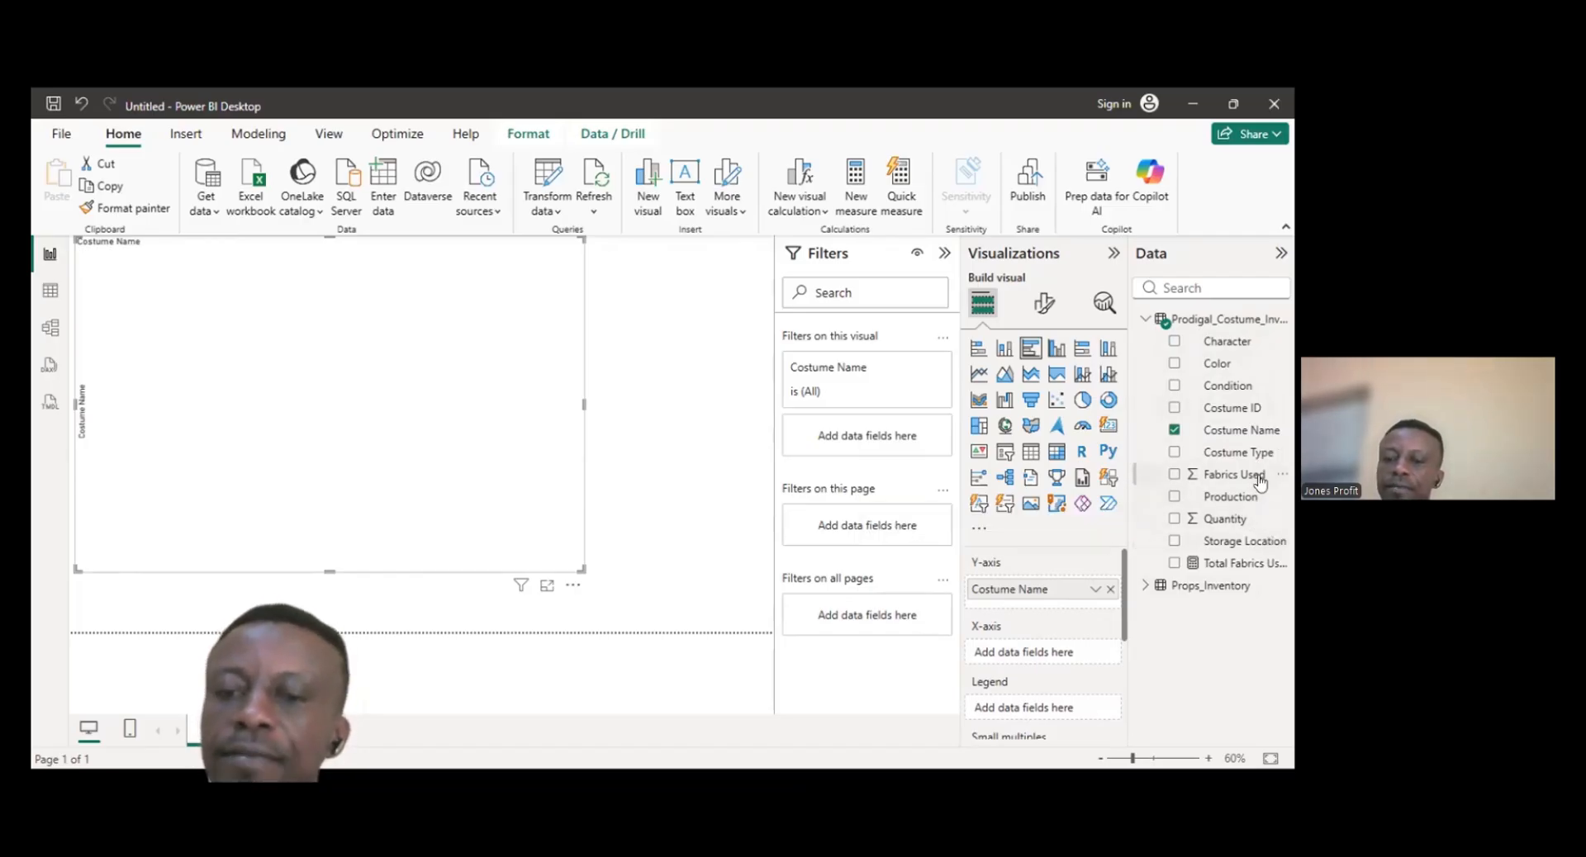
pyautogui.moveTo(1259, 481); pyautogui.dragTo(1078, 663)
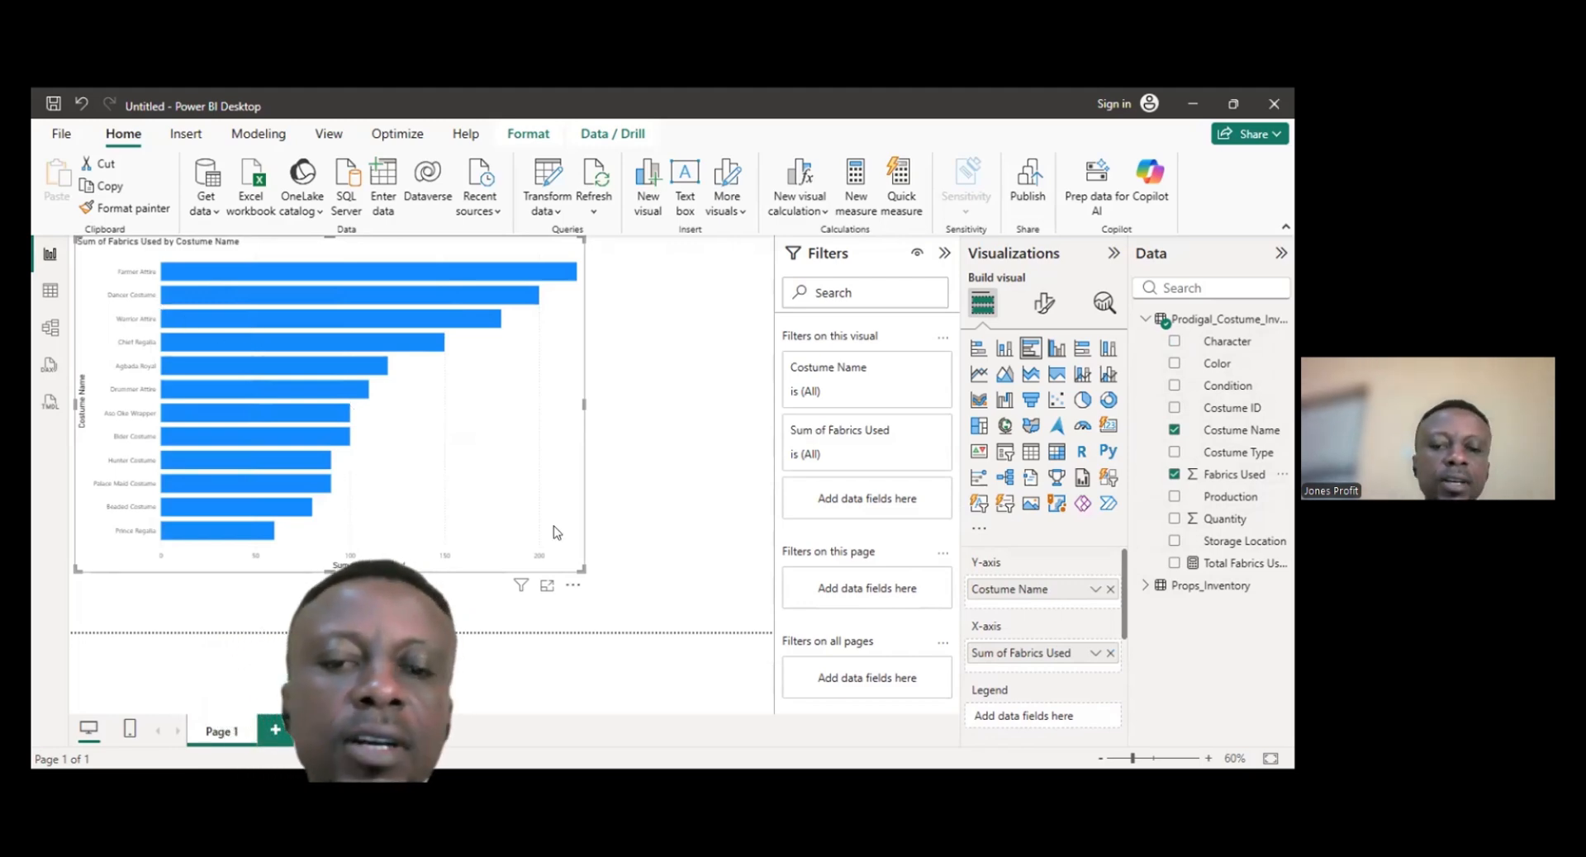
# - Enlarge the bar chart and convert it into a pie chart of Fabrics Used by Costume Name
pyautogui.moveTo(579, 568); pyautogui.dragTo(667, 590)
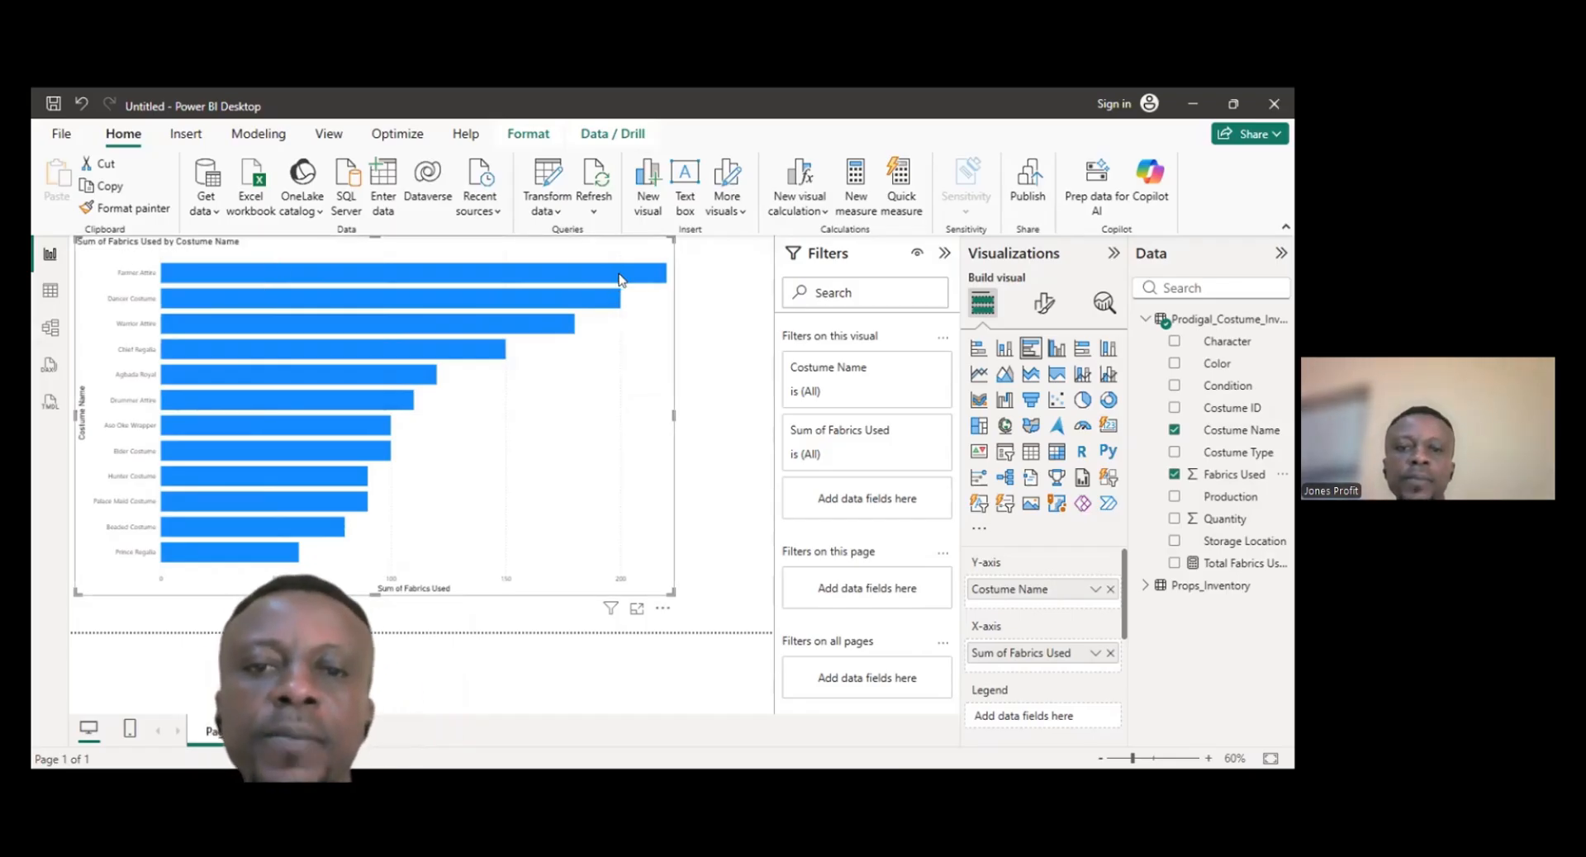
pyautogui.moveTo(483, 337)
pyautogui.moveTo(586, 276)
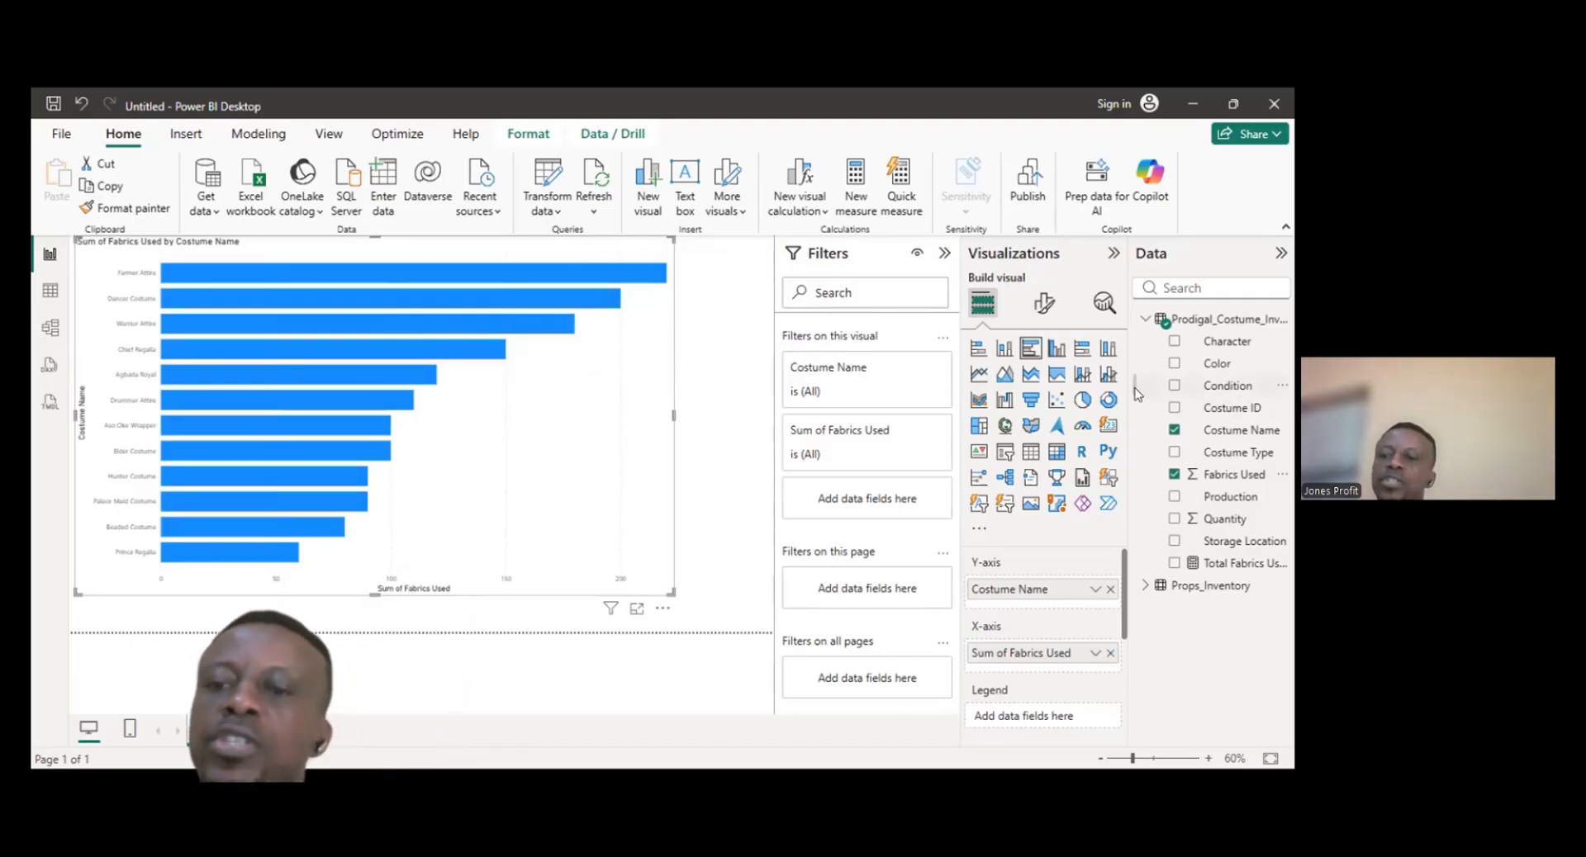
pyautogui.click(1082, 401)
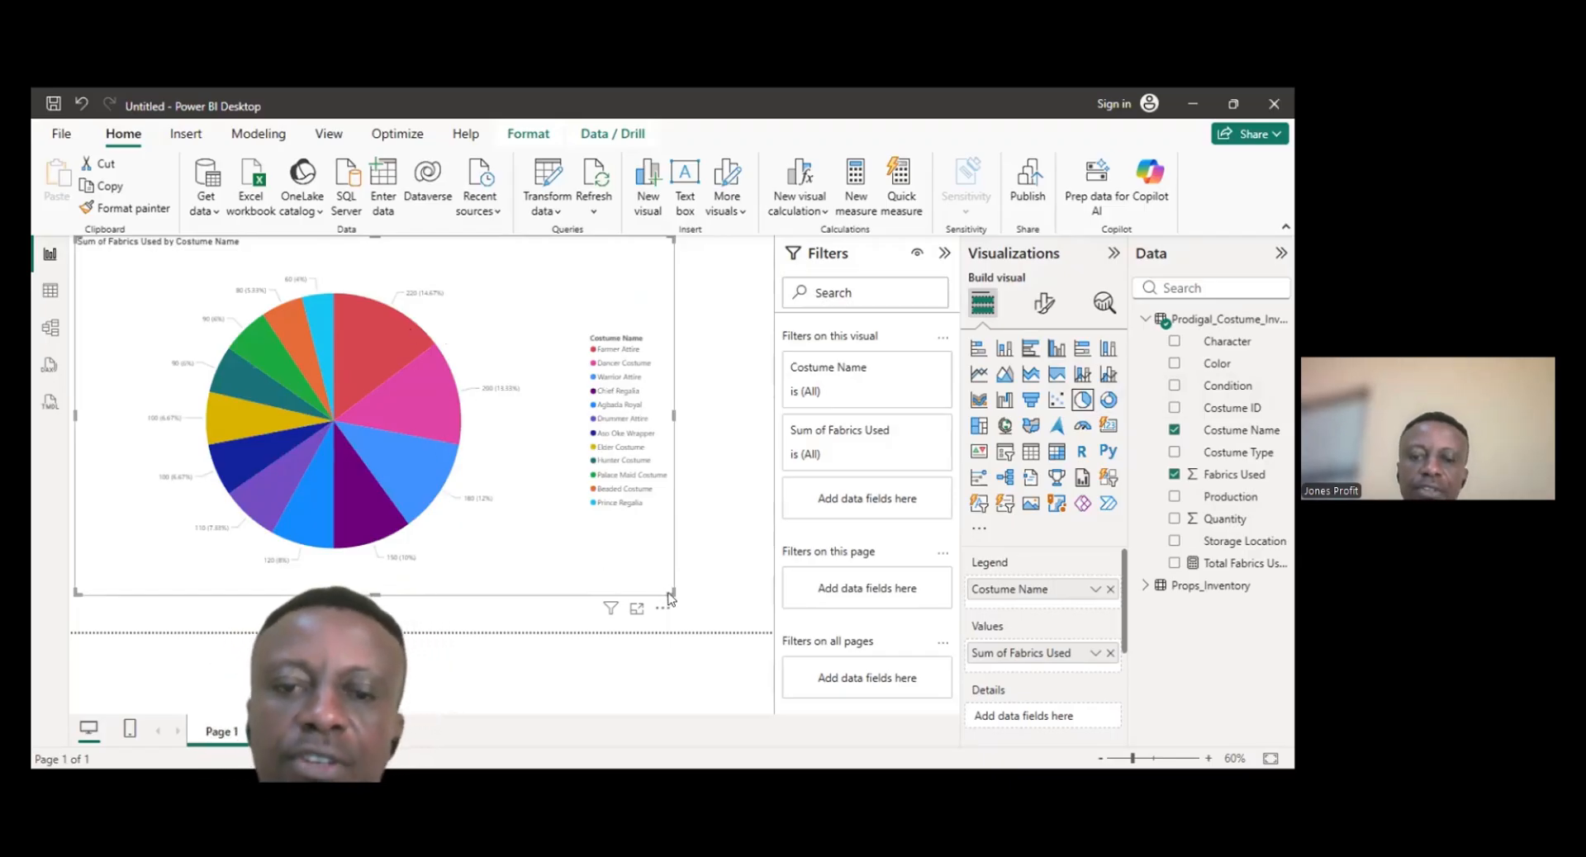
# - Convert the pie chart into a stacked bar chart of Fabrics Used by Costume Name, trying several column and bar types
pyautogui.moveTo(665, 596); pyautogui.dragTo(679, 599)
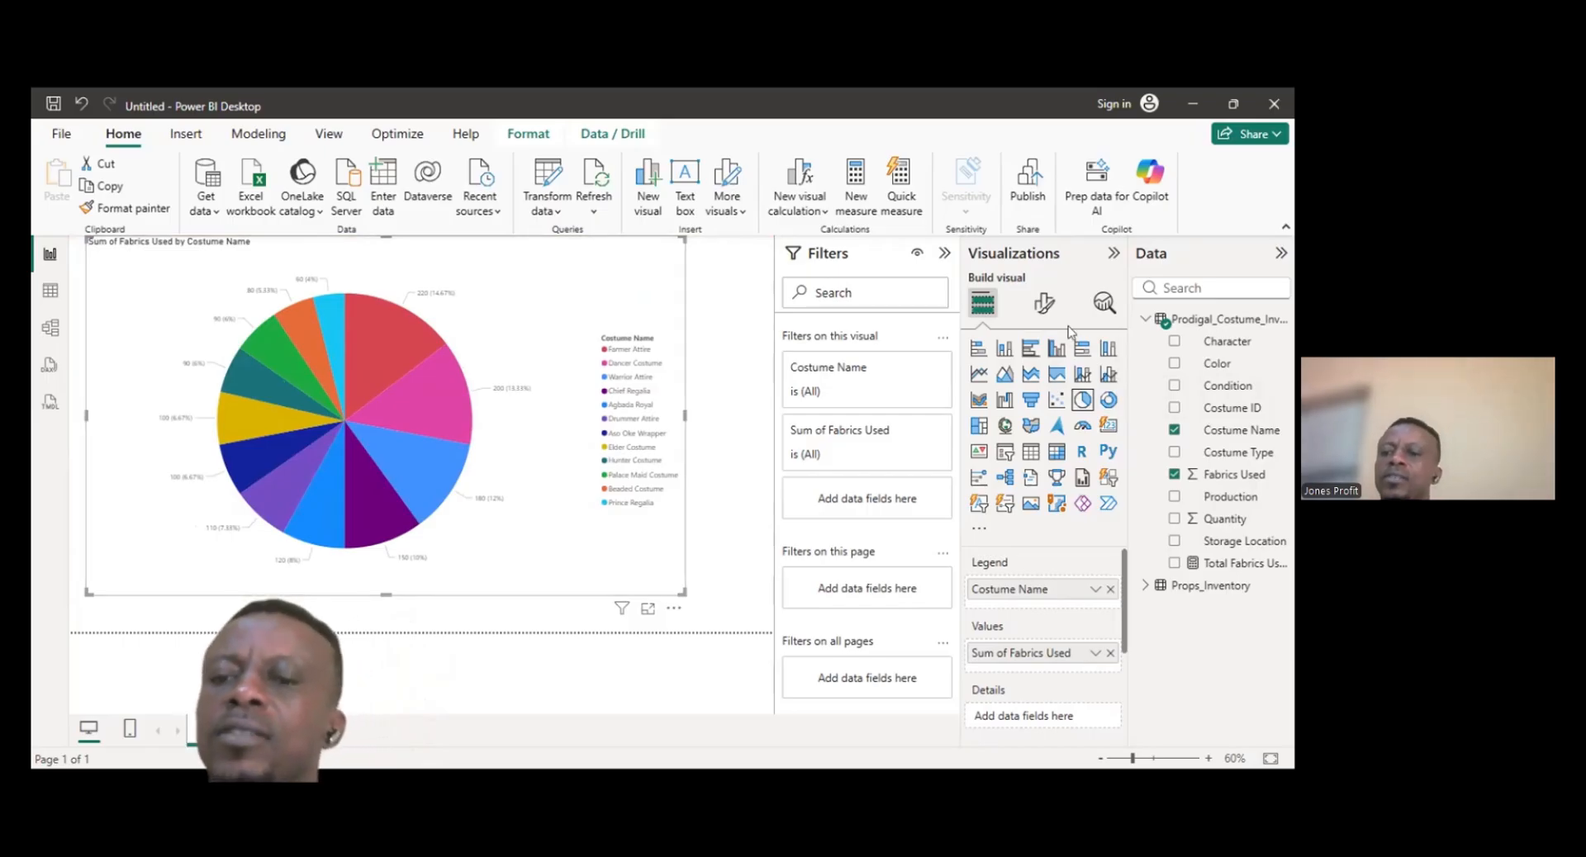
pyautogui.click(1108, 352)
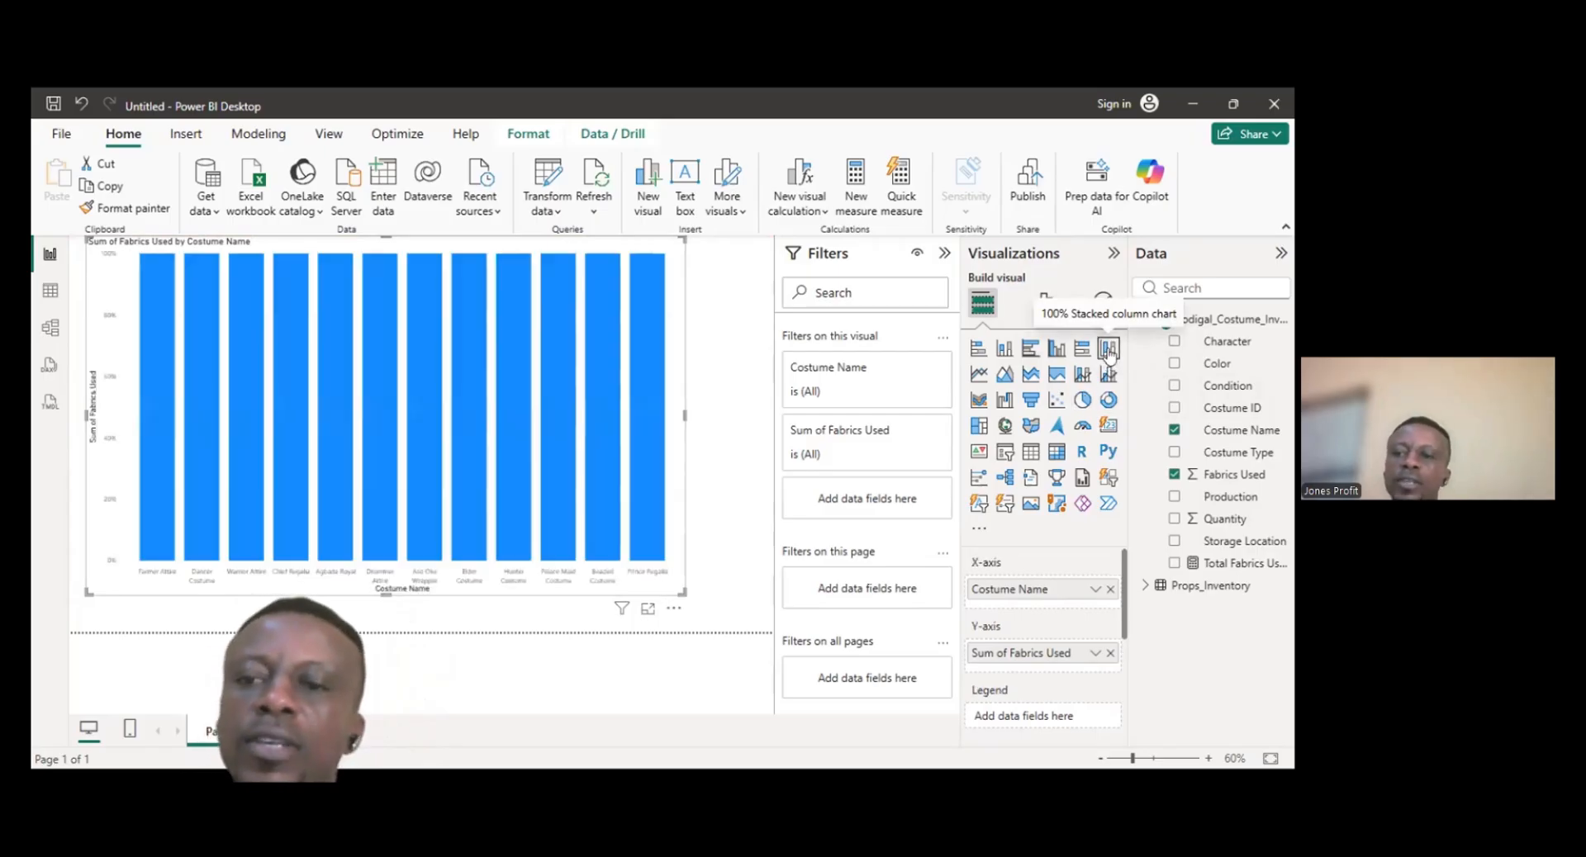
pyautogui.click(1082, 350)
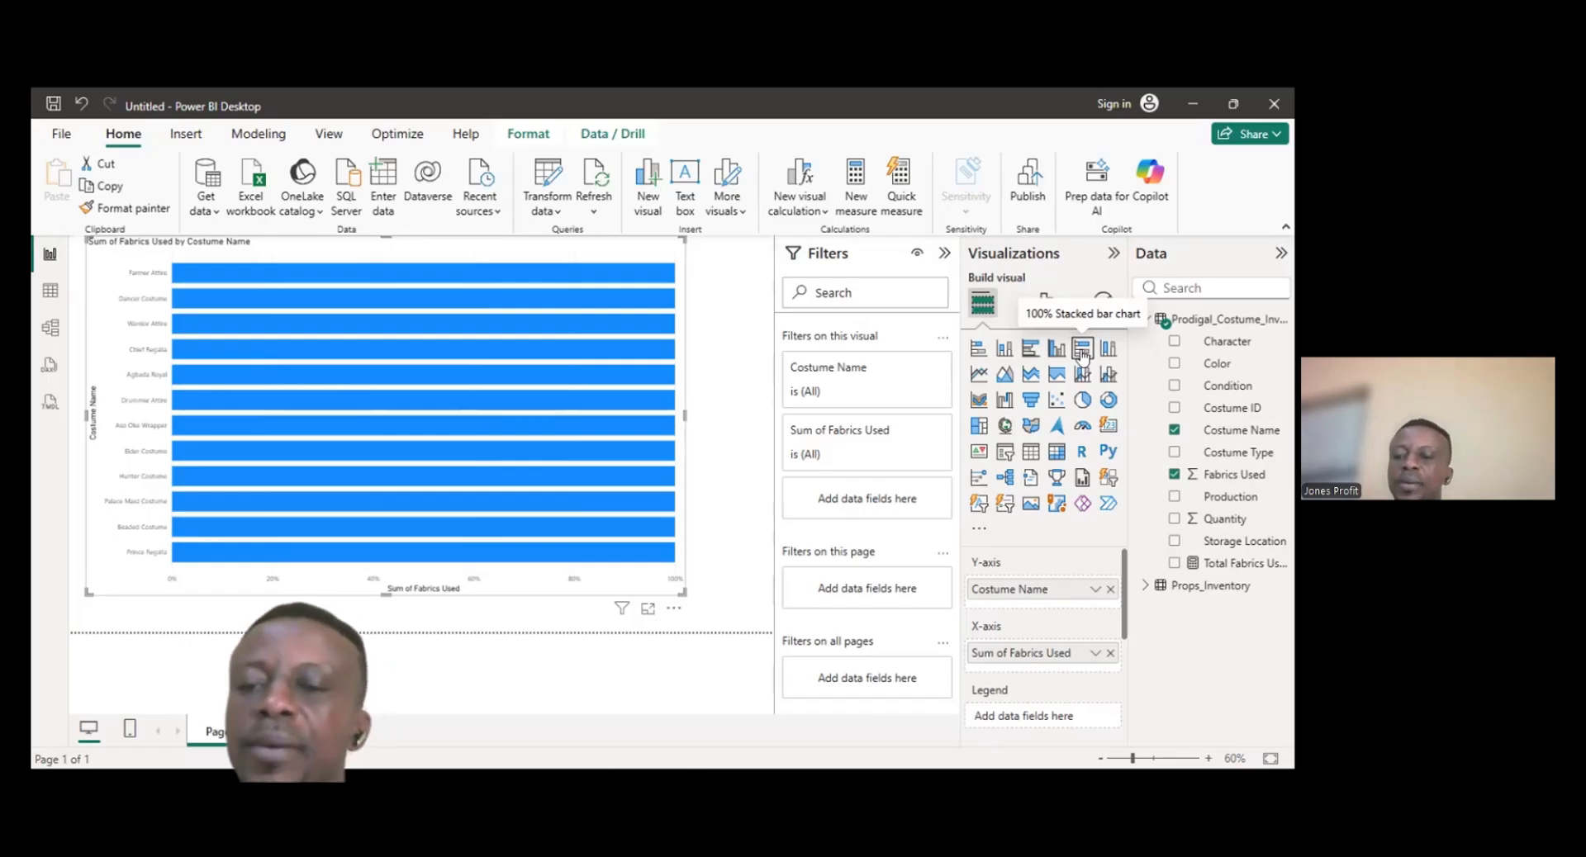
pyautogui.click(1002, 351)
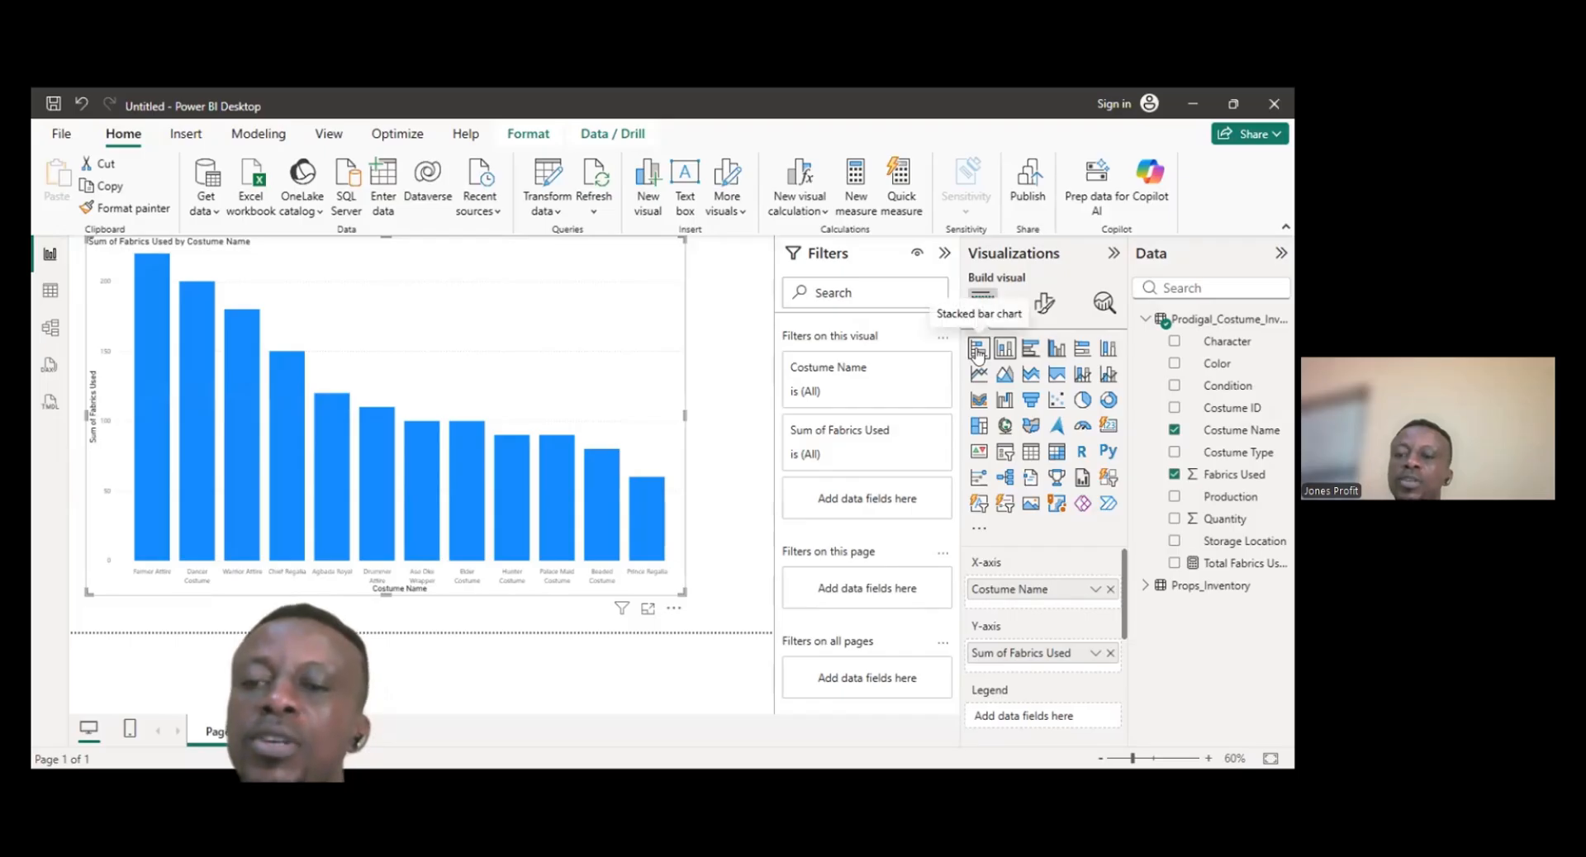
pyautogui.click(978, 352)
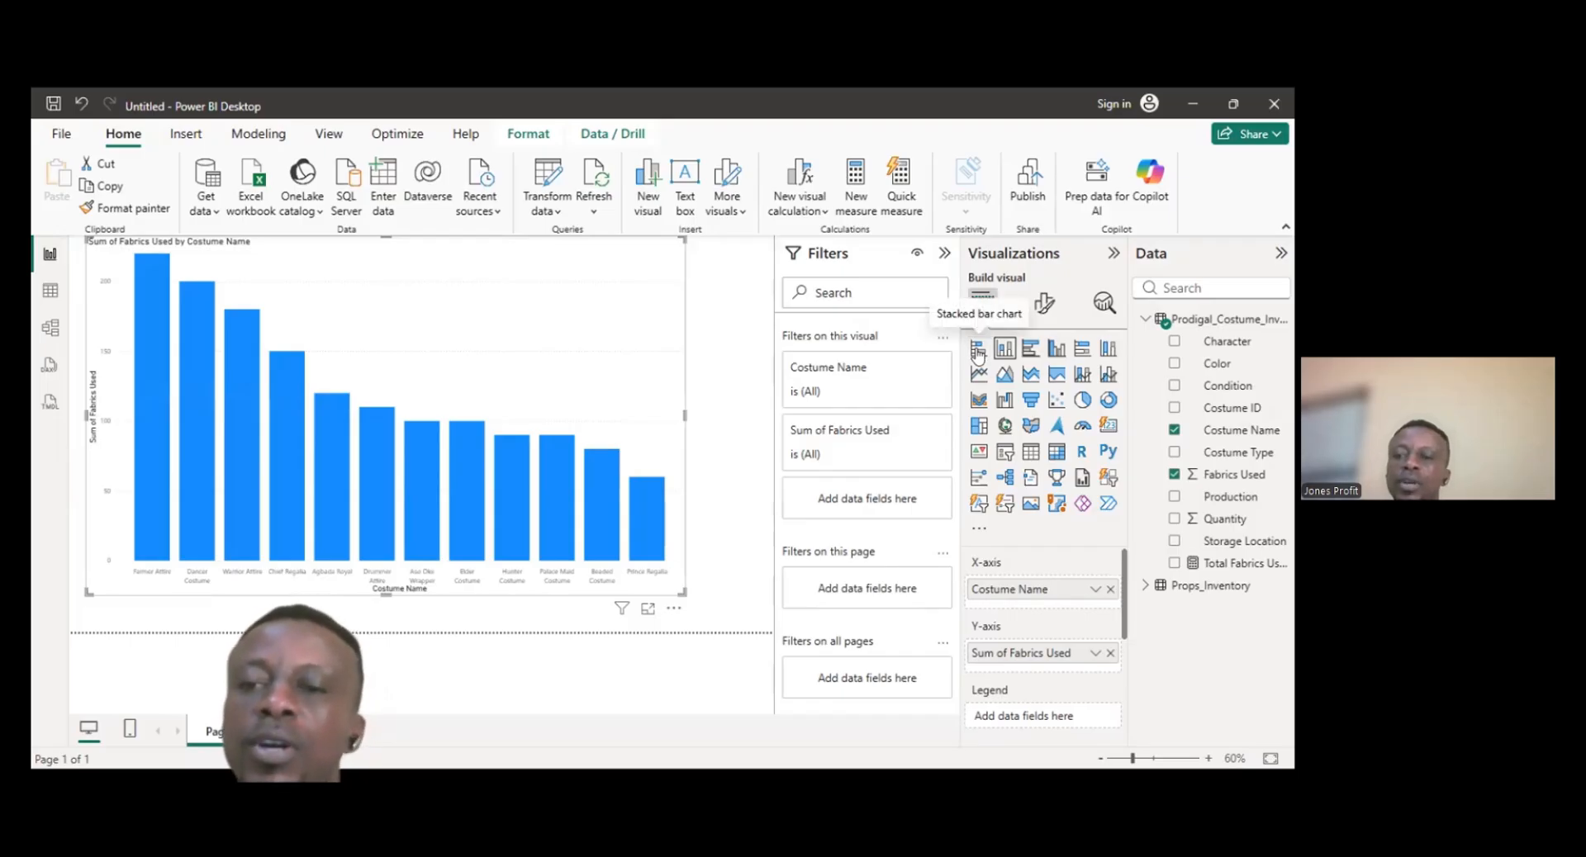
pyautogui.click(1004, 352)
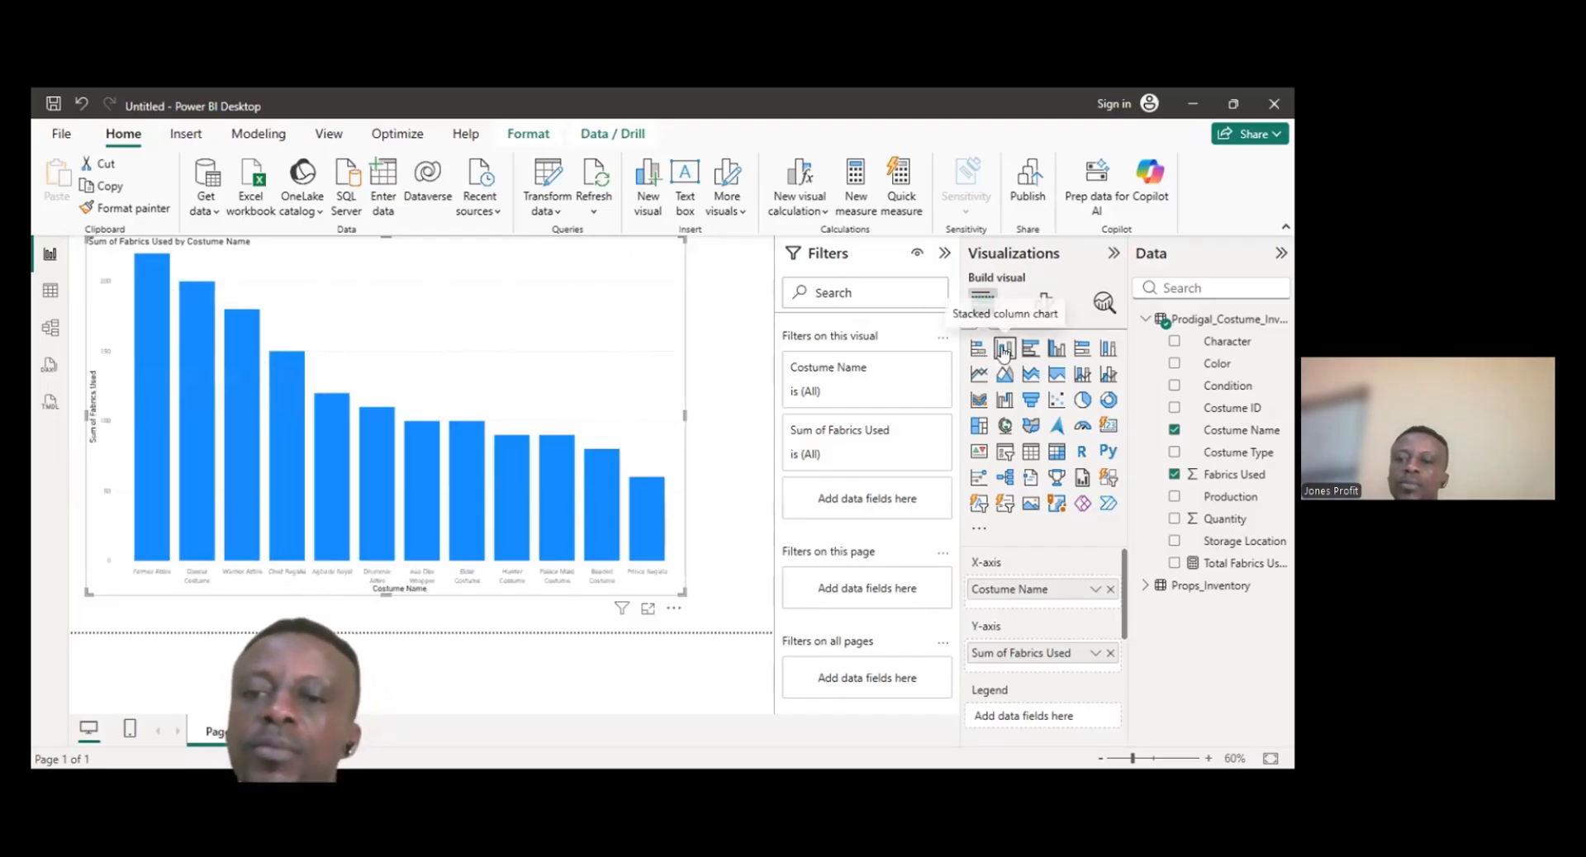
pyautogui.click(978, 352)
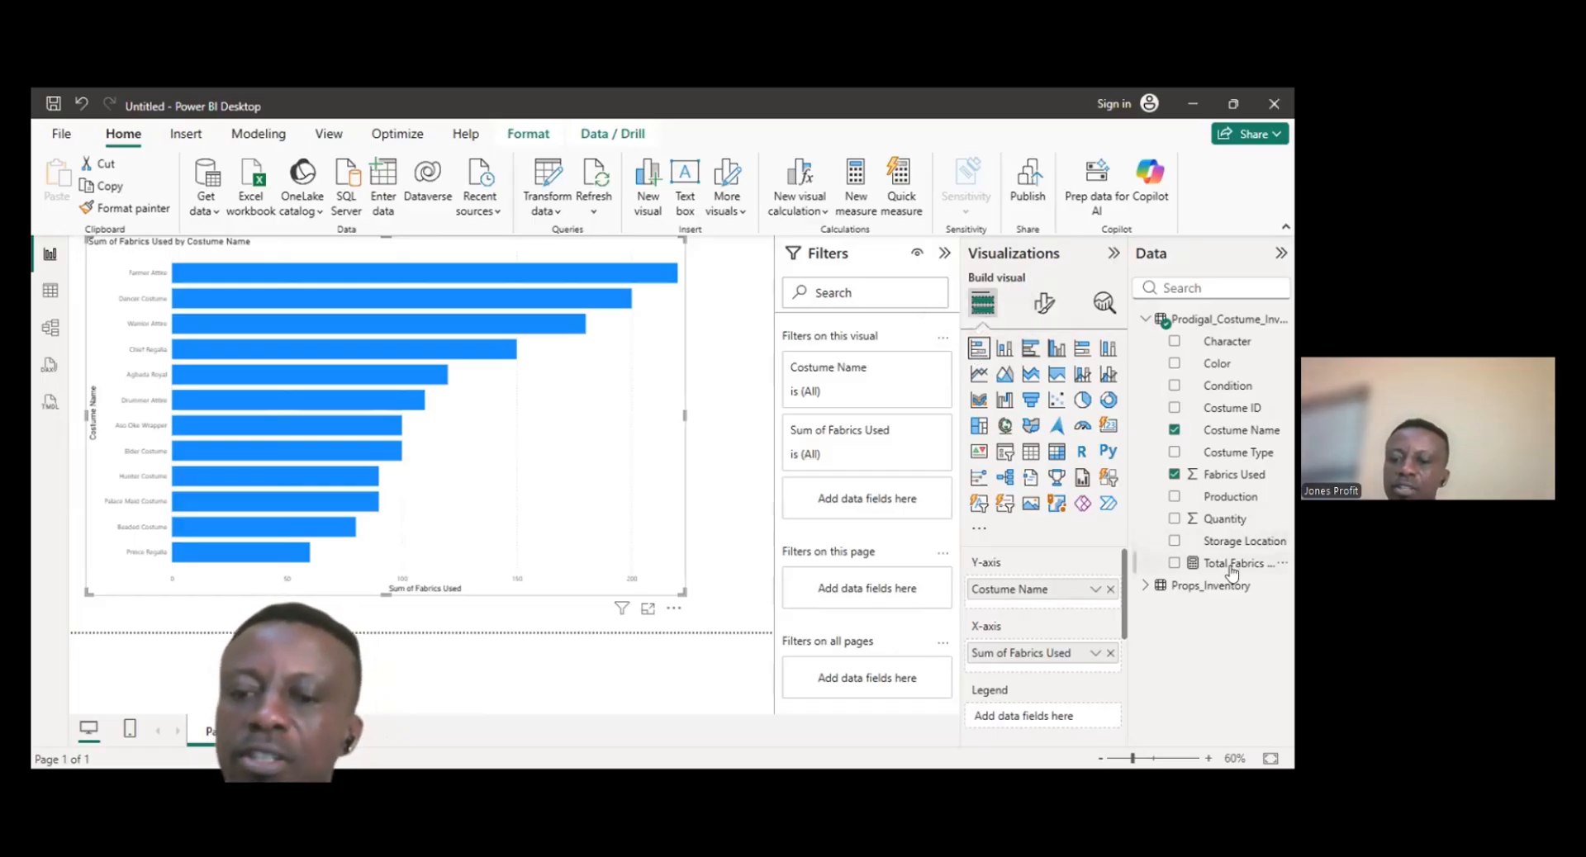
# - Add the Total Fabrics Used measure to the bar chart's X-axis and remove Sum of Fabrics Used from it
pyautogui.moveTo(1231, 570); pyautogui.dragTo(1087, 660)
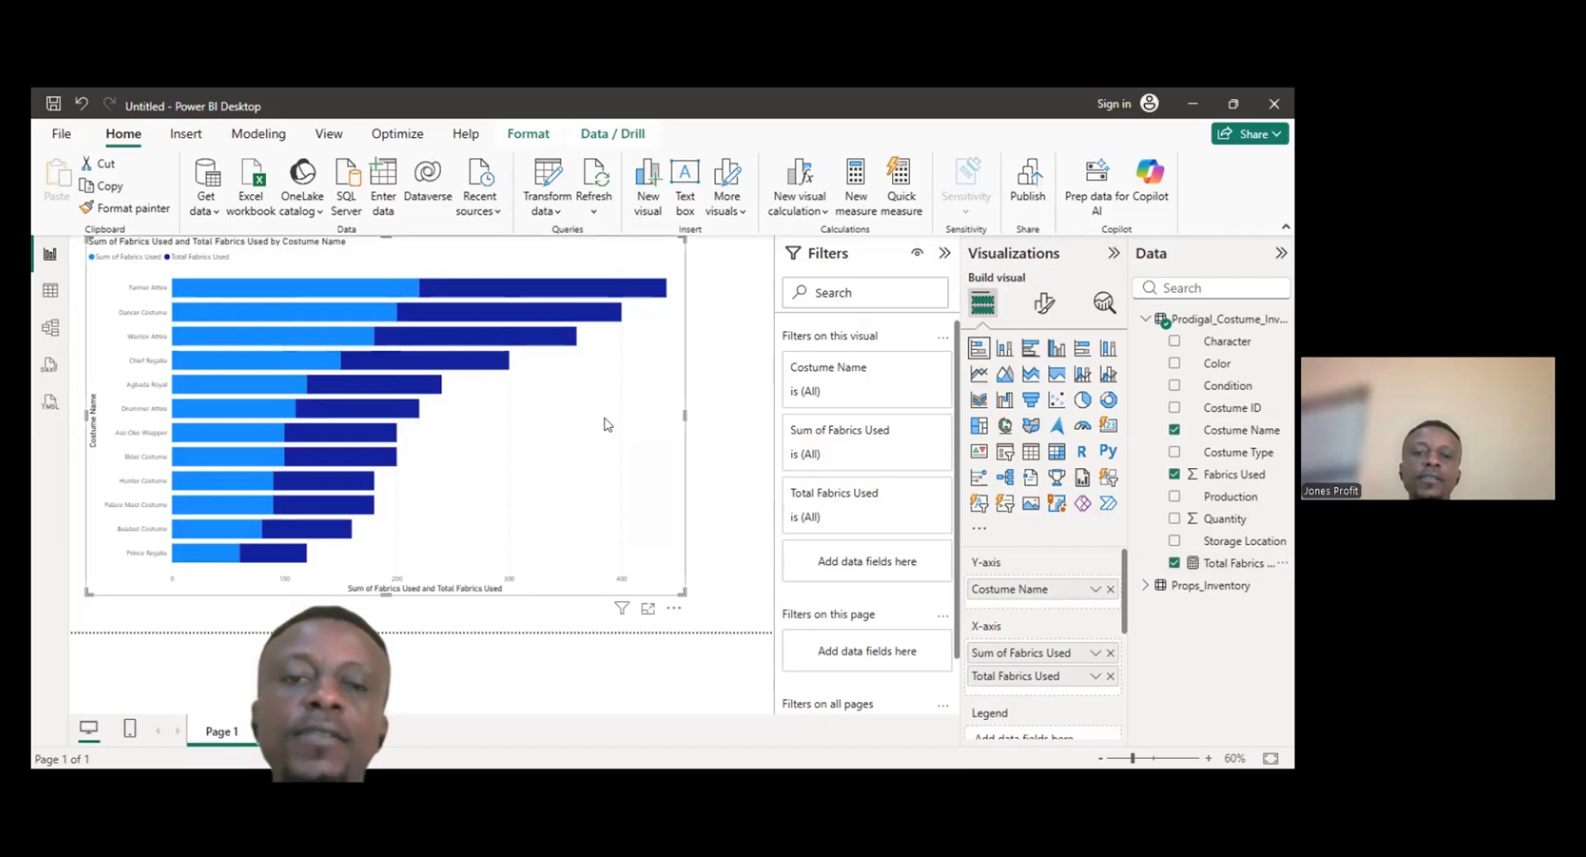
pyautogui.moveTo(488, 342)
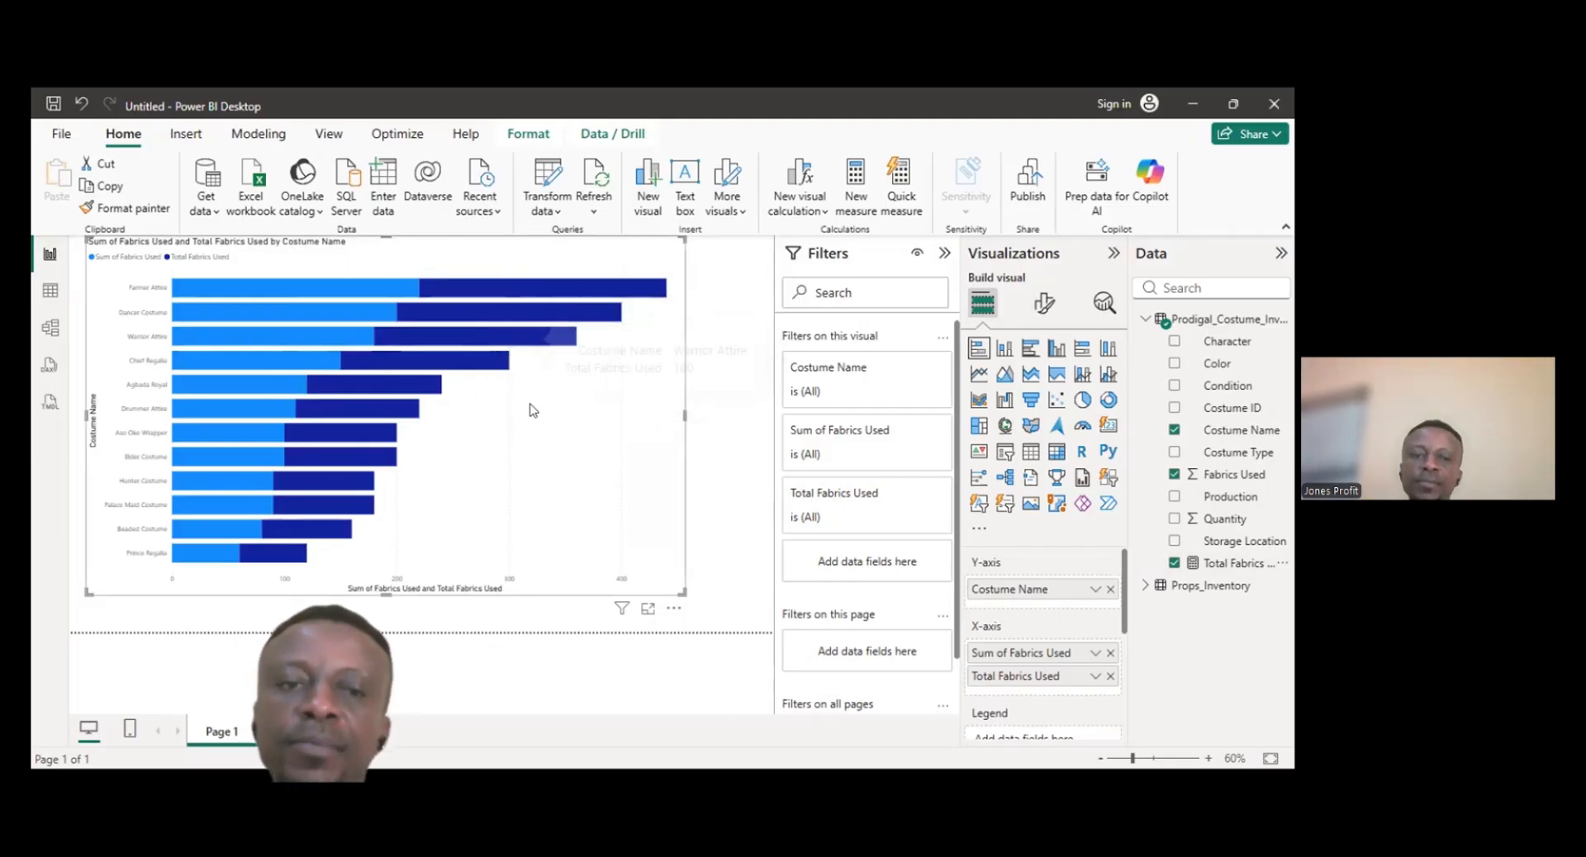
pyautogui.moveTo(264, 342)
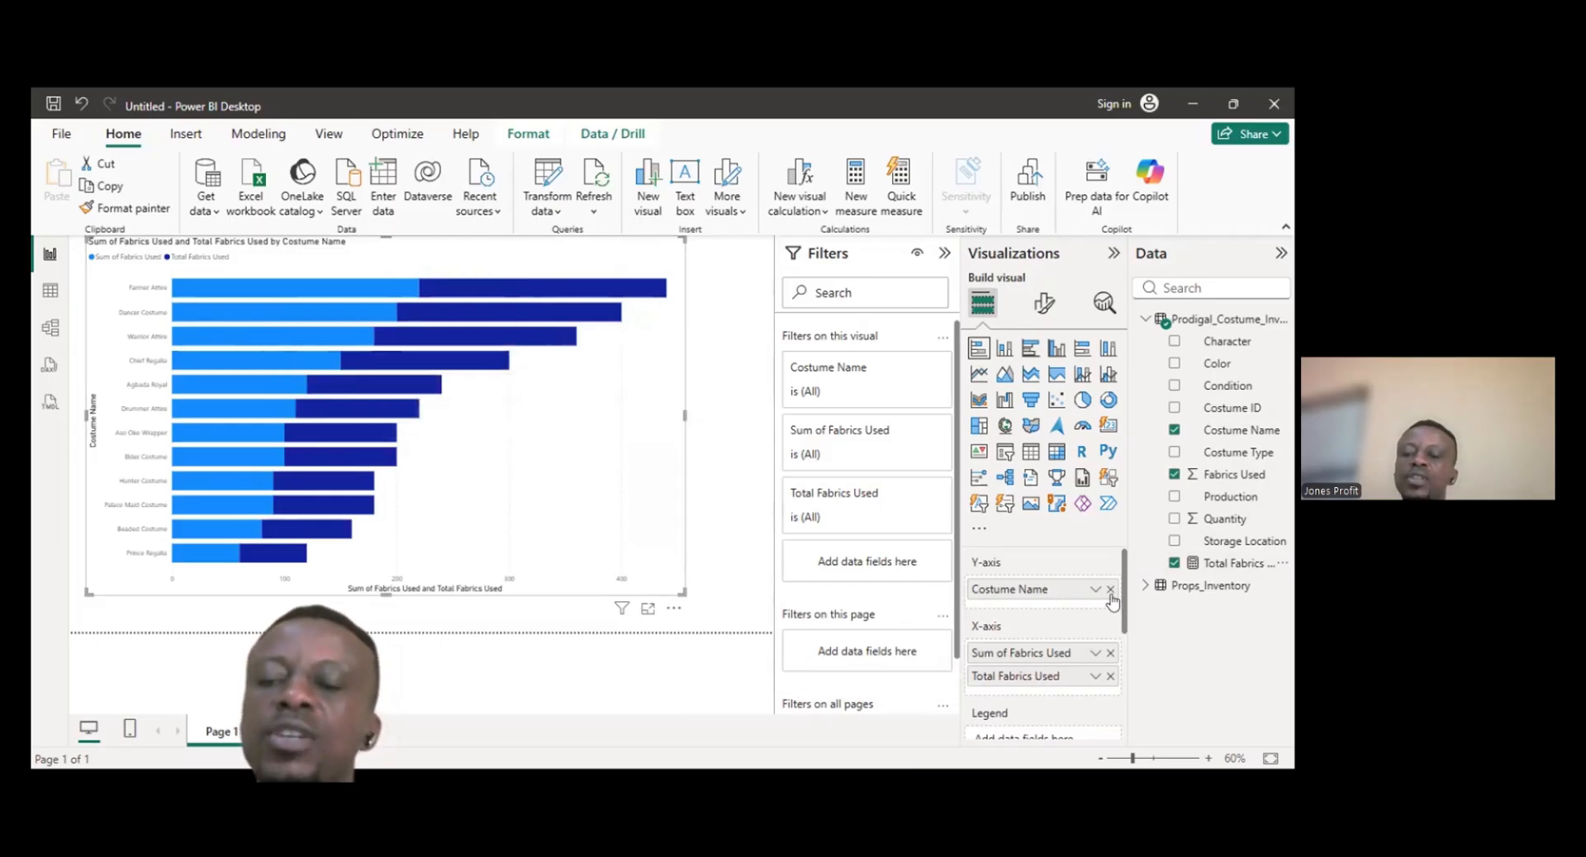
pyautogui.click(1109, 654)
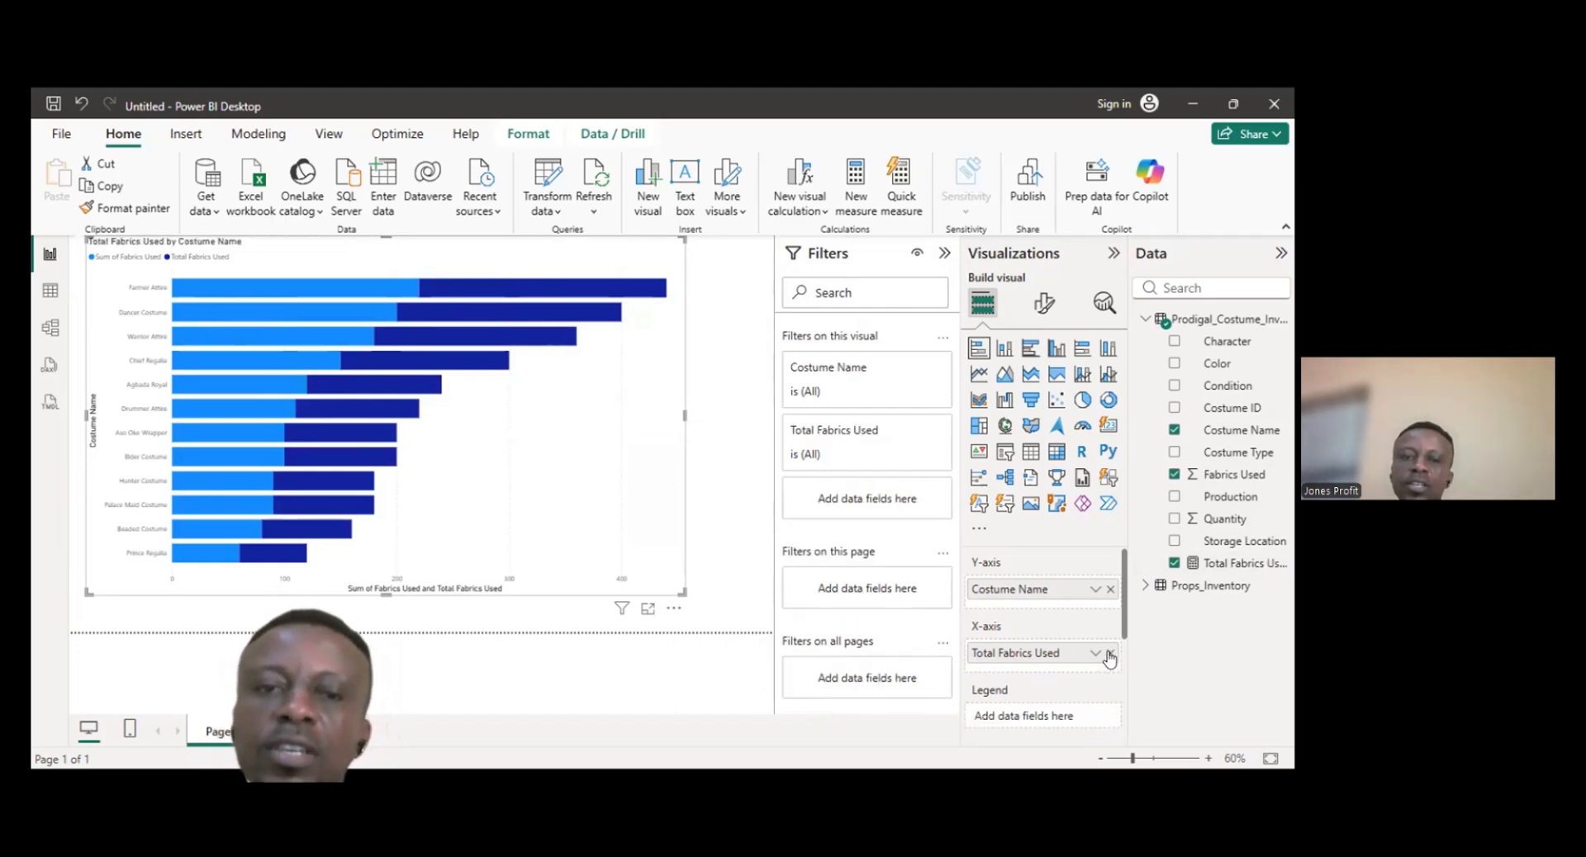